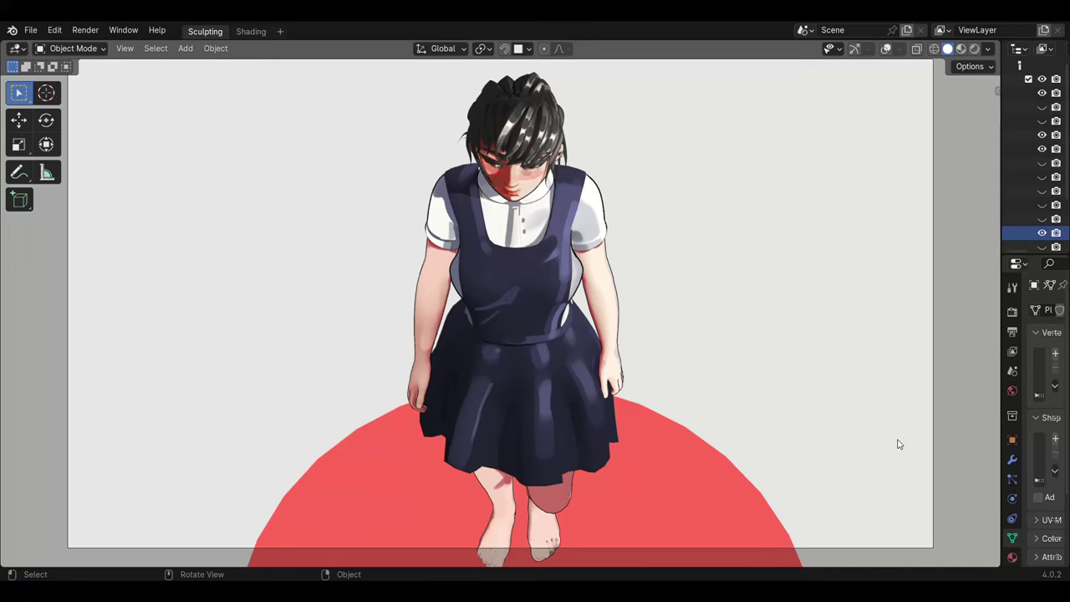
Step: Play the character's animation and orbit to view it from the front, side, below and back
{"action": "key", "text": "space"}
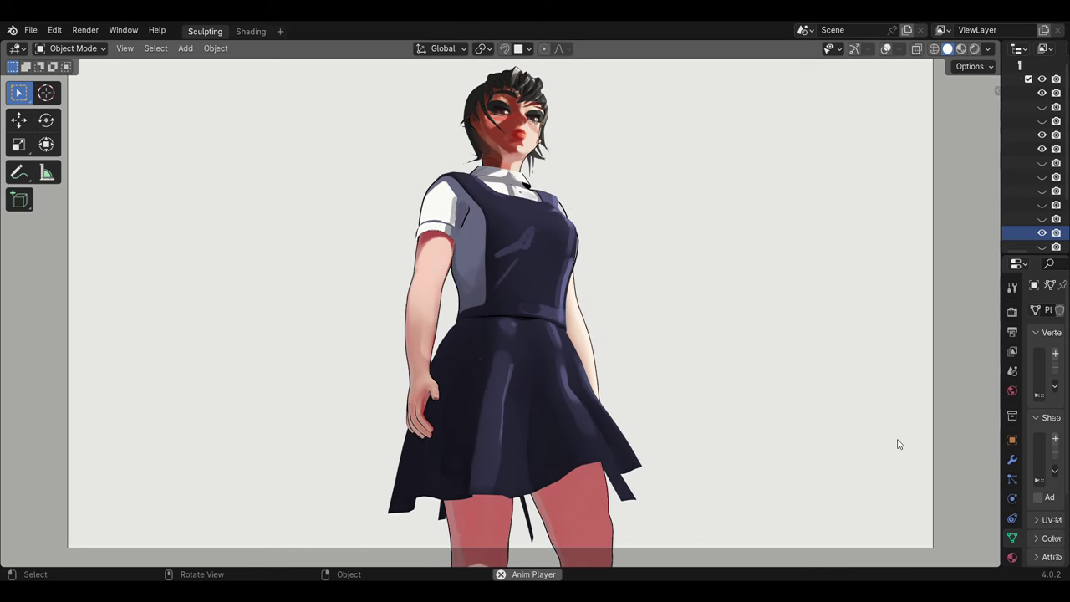
{"action": "mouse_move", "coordinate": [595, 297]}
{"action": "middle_mouse_down"}
{"action": "mouse_move", "coordinate": [555, 283]}
{"action": "mouse_move", "coordinate": [603, 279]}
{"action": "mouse_move", "coordinate": [595, 292]}
{"action": "mouse_move", "coordinate": [535, 293]}
{"action": "mouse_move", "coordinate": [575, 339]}
{"action": "mouse_move", "coordinate": [545, 340]}
{"action": "mouse_move", "coordinate": [573, 335]}
{"action": "middle_mouse_up"}
{"action": "scroll", "coordinate": [545, 339], "scroll_direction": "up", "scroll_amount": 2}
{"action": "mouse_move", "coordinate": [501, 261]}
{"action": "middle_mouse_down"}
{"action": "mouse_move", "coordinate": [552, 244]}
{"action": "mouse_move", "coordinate": [558, 227]}
{"action": "mouse_move", "coordinate": [528, 207]}
{"action": "middle_mouse_up"}
{"action": "middle_click_drag", "start_coordinate": [538, 259], "coordinate": [512, 242]}
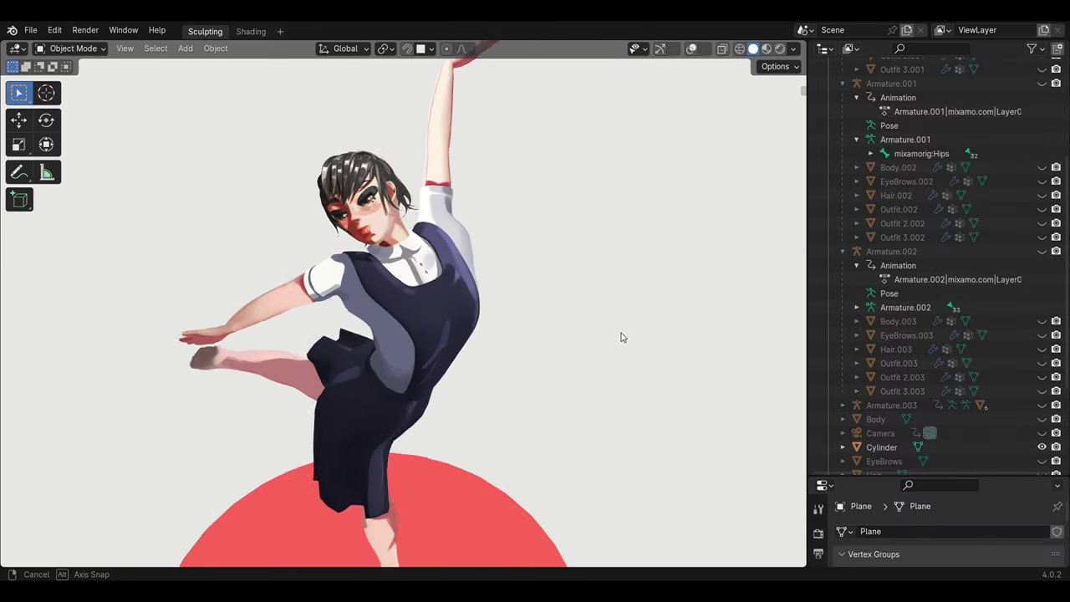
{"action": "mouse_move", "coordinate": [513, 333]}
{"action": "middle_mouse_down"}
{"action": "mouse_move", "coordinate": [624, 320]}
{"action": "mouse_move", "coordinate": [481, 361]}
{"action": "mouse_move", "coordinate": [592, 365]}
{"action": "mouse_move", "coordinate": [447, 358]}
{"action": "mouse_move", "coordinate": [626, 363]}
{"action": "mouse_move", "coordinate": [644, 338]}
{"action": "mouse_move", "coordinate": [610, 334]}
{"action": "middle_mouse_up"}
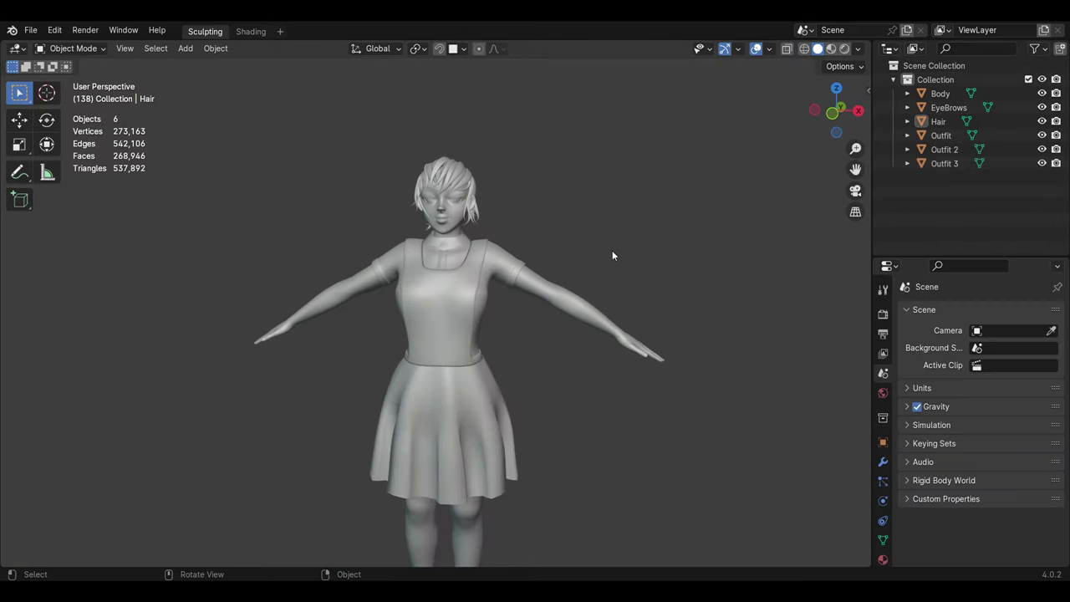
Step: In Rendered shading, add a point light and place three duplicates around the character from top view
{"action": "left_click", "coordinate": [844, 49]}
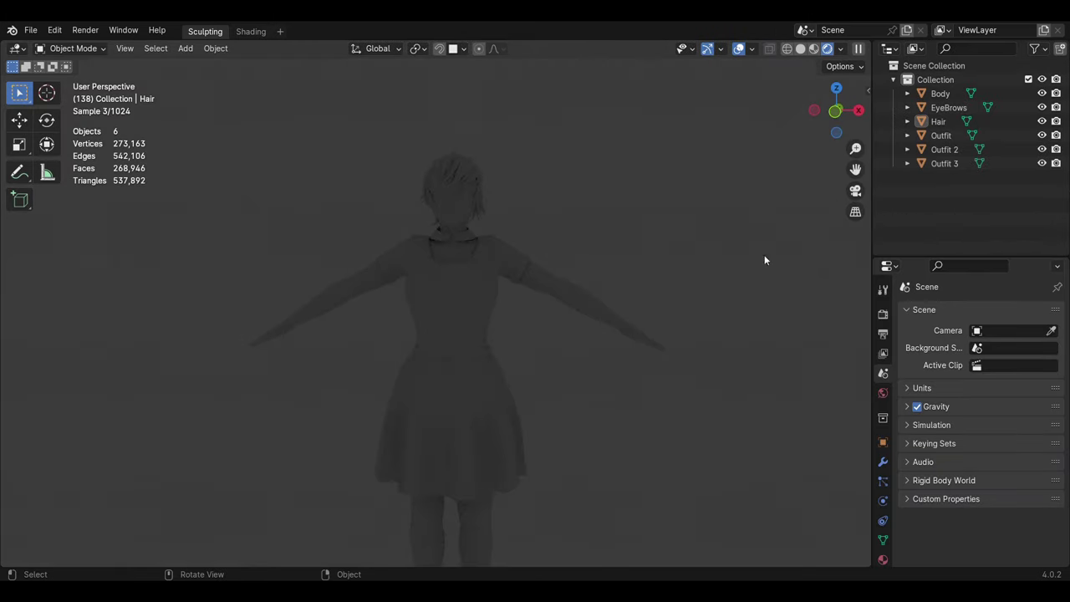
{"action": "key", "text": "shift+a"}
{"action": "left_click", "coordinate": [544, 330]}
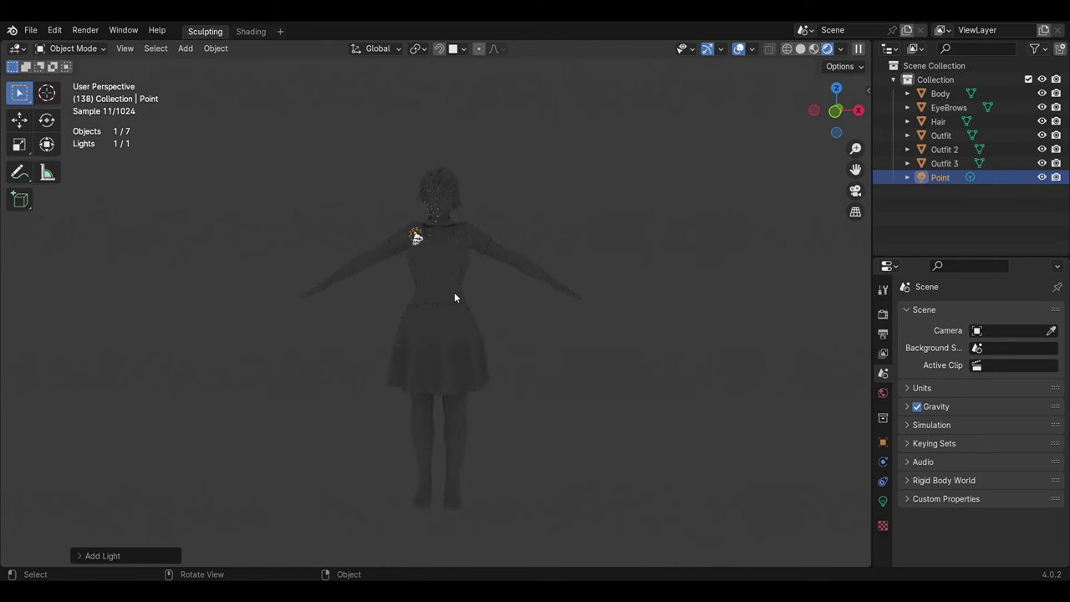
{"action": "key", "text": "KP_7"}
{"action": "key", "text": "shift+d"}
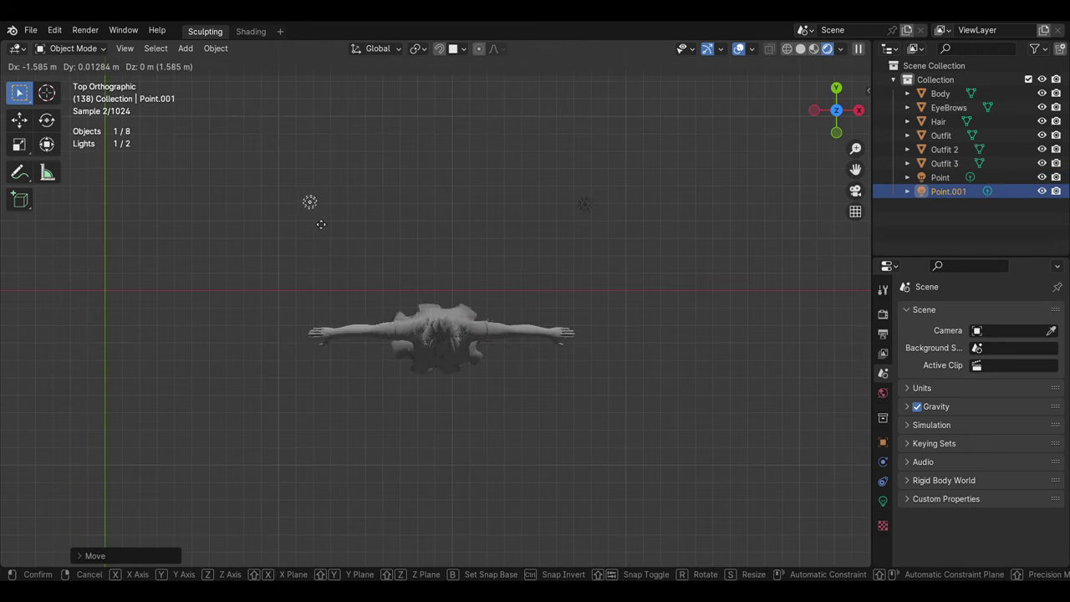
{"action": "left_click", "coordinate": [299, 205]}
{"action": "key", "text": "shift+d"}
{"action": "left_click", "coordinate": [292, 449]}
{"action": "key", "text": "shift+d"}
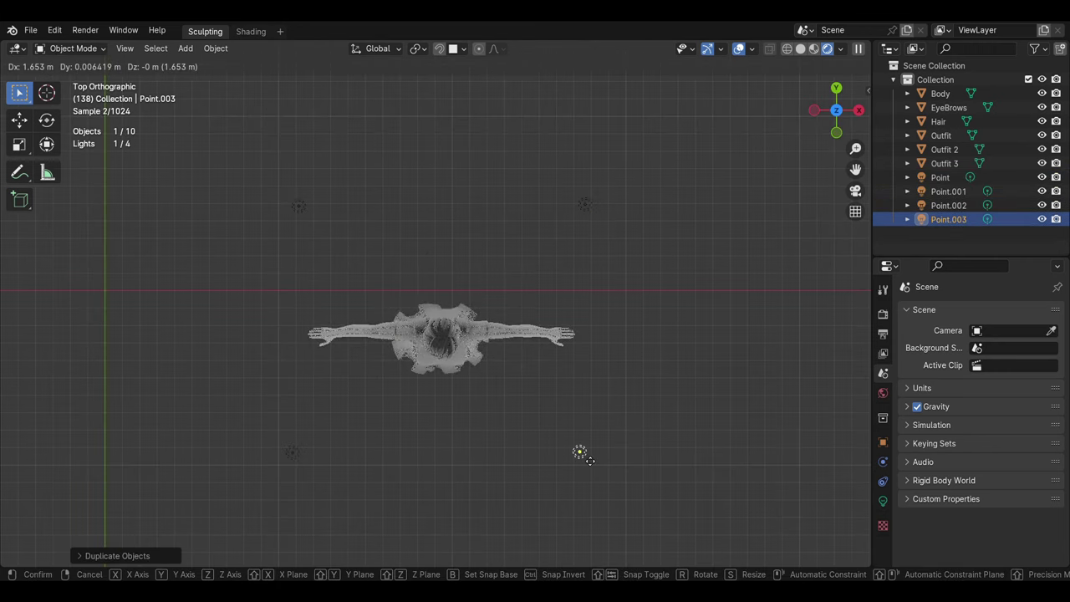
{"action": "left_click", "coordinate": [580, 452]}
Step: Select all four point lights and raise them vertically above the character's head
{"action": "middle_click_drag", "start_coordinate": [580, 452], "coordinate": [253, 408]}
{"action": "left_click", "coordinate": [253, 408], "text": "shift"}
{"action": "left_click", "coordinate": [585, 208], "text": "shift"}
{"action": "left_click", "coordinate": [291, 186], "text": "shift"}
{"action": "middle_click_drag", "start_coordinate": [291, 186], "coordinate": [523, 393]}
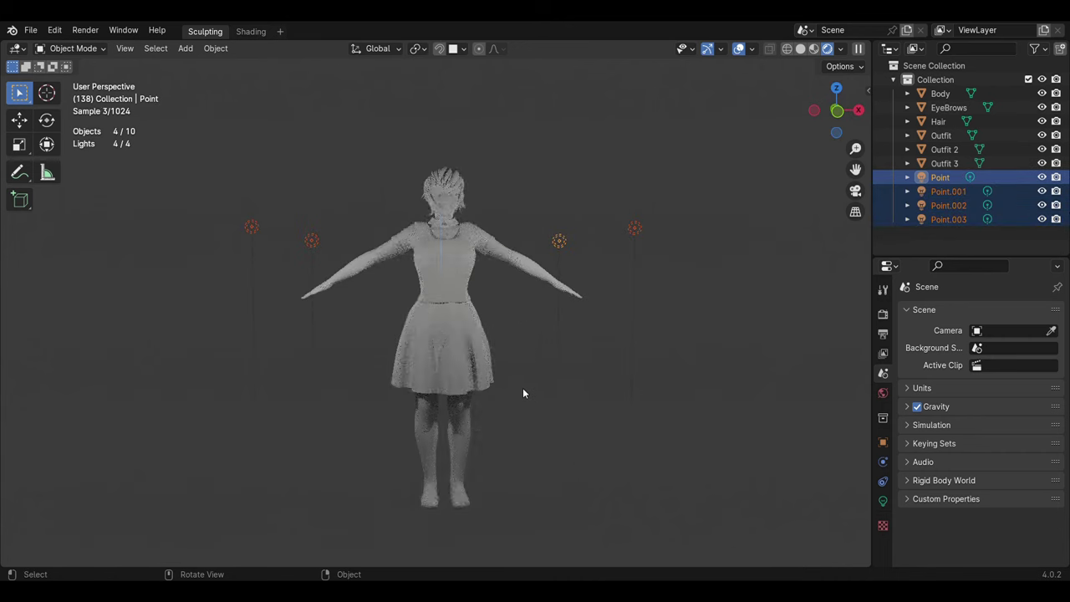
{"action": "key", "text": "g"}
{"action": "key", "text": "z"}
{"action": "left_click", "coordinate": [518, 292]}
{"action": "key", "text": "g"}
{"action": "key", "text": "z"}
{"action": "left_click", "coordinate": [520, 285]}
{"action": "middle_click_drag", "start_coordinate": [520, 285], "coordinate": [544, 268]}
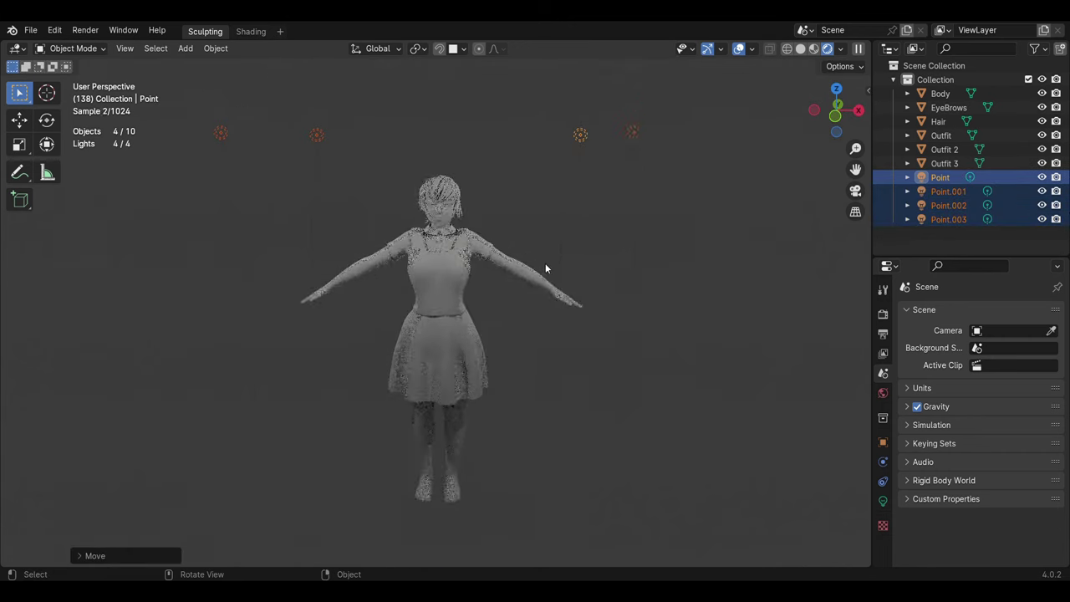
{"action": "scroll", "coordinate": [544, 268], "scroll_direction": "up", "scroll_amount": 2}
Step: Set Point.003's power to 50 W
{"action": "left_click", "coordinate": [948, 219]}
{"action": "left_click", "coordinate": [883, 501]}
{"action": "key", "text": "Return"}
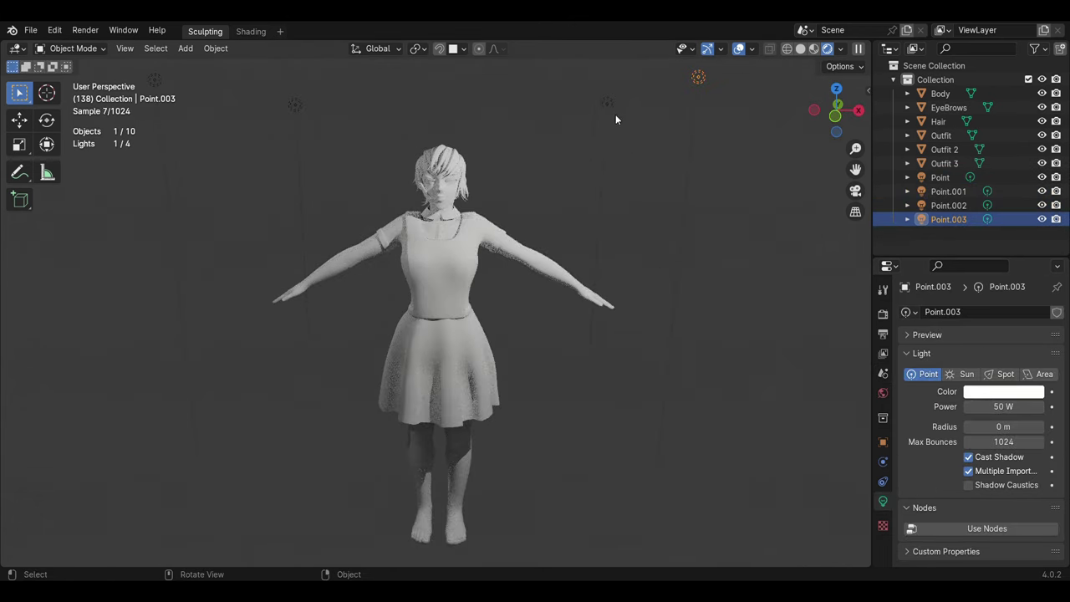
{"action": "left_click", "coordinate": [608, 105]}
Step: Add a fifth point light and move it along Y to sit in front of the character
{"action": "left_click_drag", "start_coordinate": [991, 414], "coordinate": [1028, 415]}
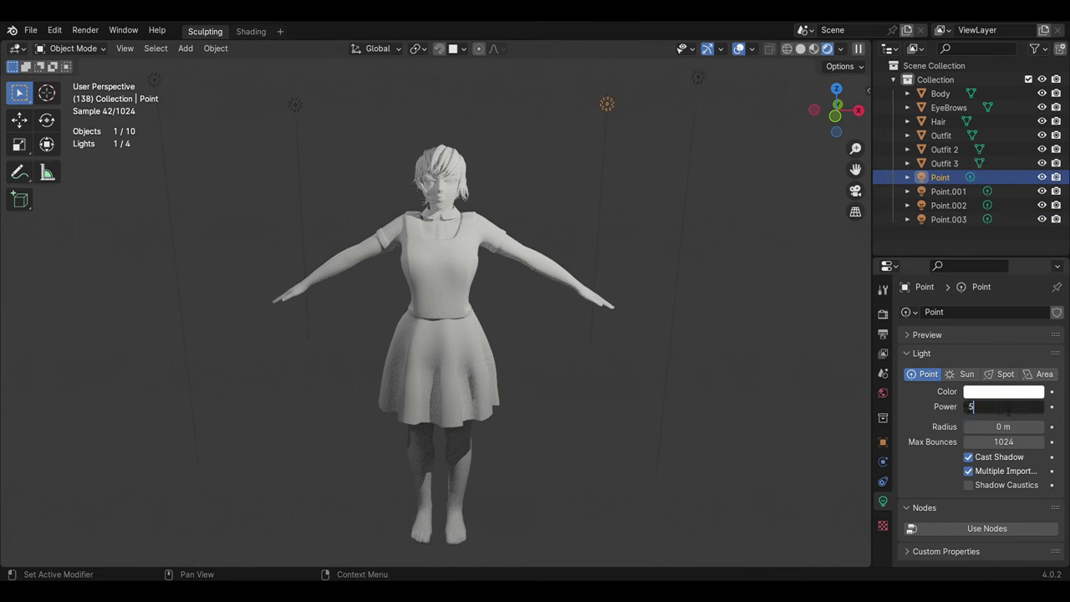
{"action": "type", "text": "0 W"}
{"action": "mouse_move", "coordinate": [418, 198]}
{"action": "middle_mouse_down"}
{"action": "mouse_move", "coordinate": [583, 249]}
{"action": "mouse_move", "coordinate": [427, 175]}
{"action": "middle_mouse_up"}
{"action": "key", "text": "KP_1"}
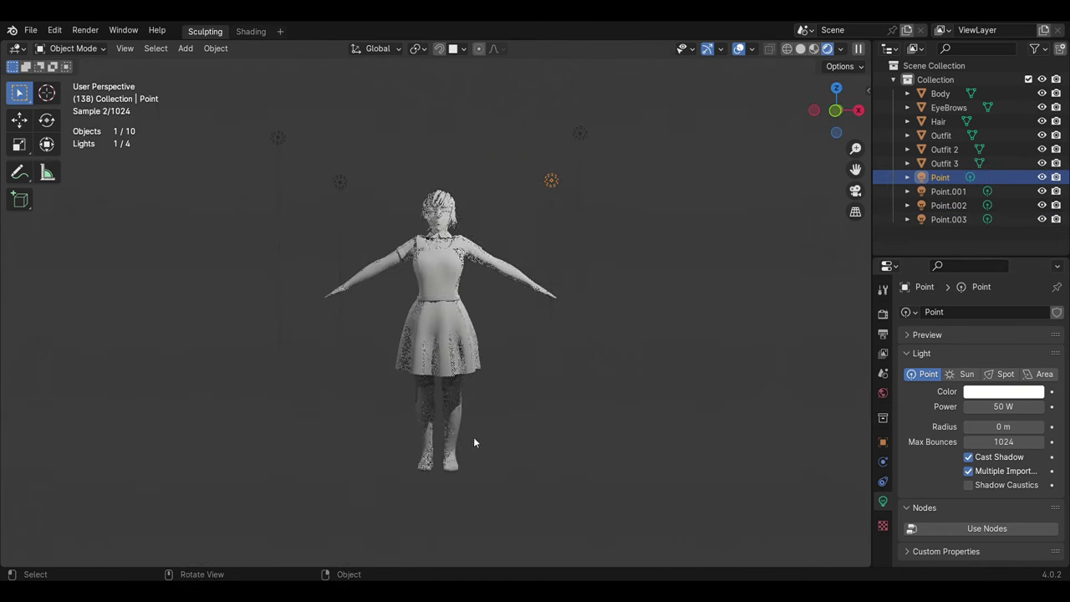
{"action": "key", "text": "shift+a"}
{"action": "left_click", "coordinate": [508, 437]}
{"action": "key", "text": "KP_3"}
{"action": "key", "text": "g"}
{"action": "key", "text": "y"}
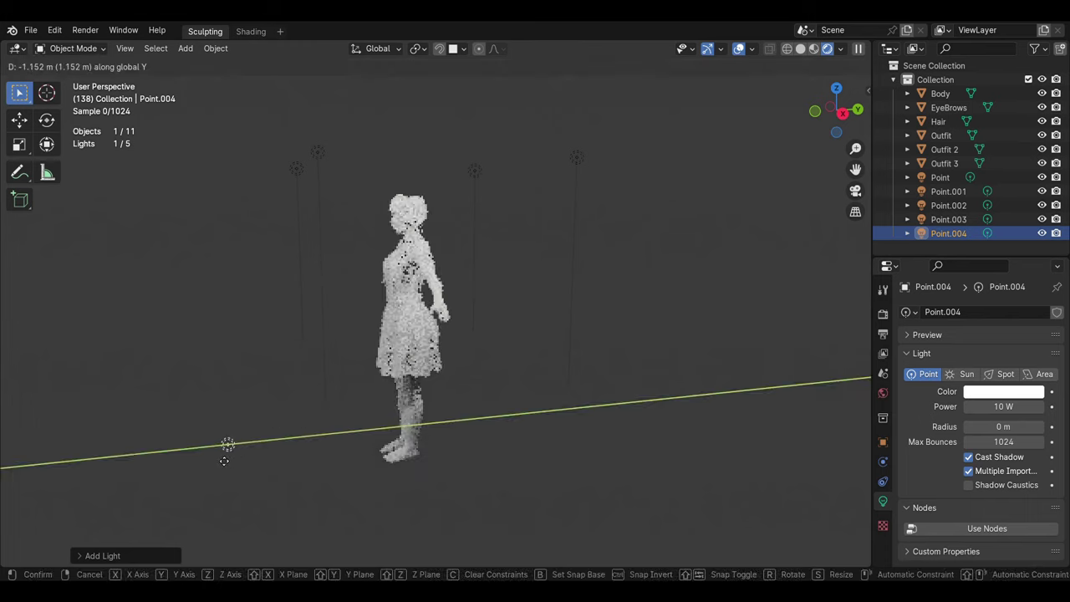
{"action": "left_click", "coordinate": [226, 444]}
{"action": "key", "text": "KP_1"}
Step: Toggle the new light's visibility to compare, then set its power to 5 W
{"action": "left_click", "coordinate": [1041, 233]}
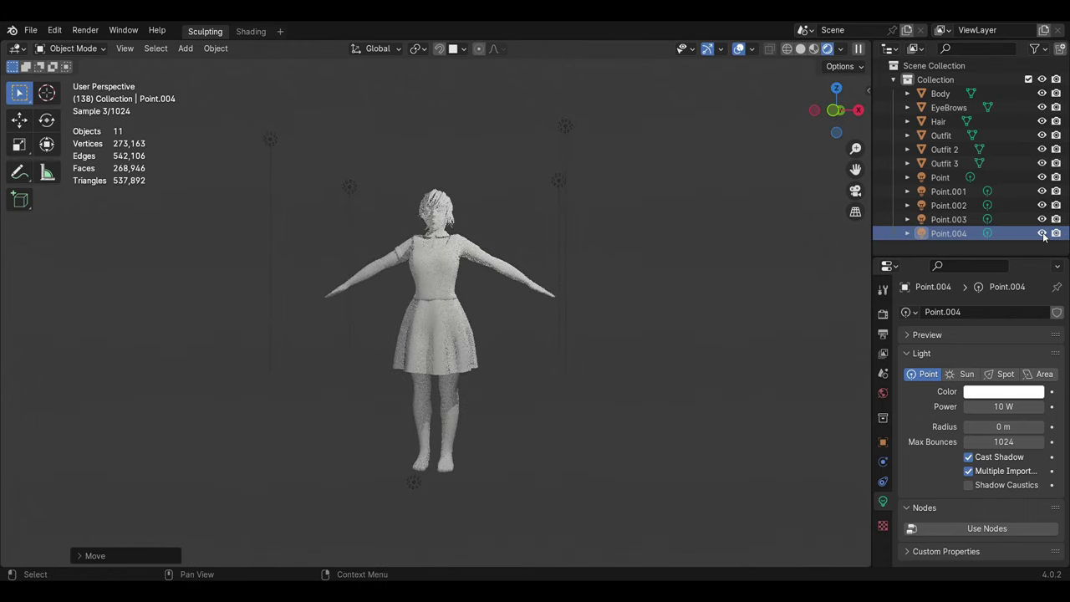
{"action": "left_click", "coordinate": [1042, 233]}
{"action": "left_click", "coordinate": [1041, 233]}
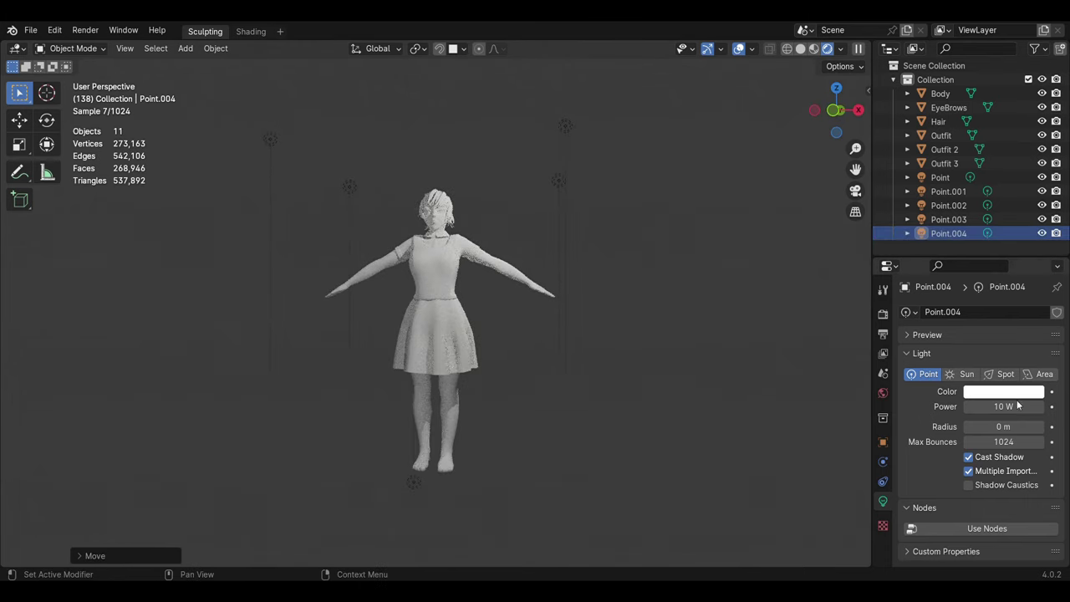
{"action": "left_click", "coordinate": [1003, 406]}
{"action": "type", "text": "5"}
{"action": "key", "text": "Return"}
Step: Reposition the fifth light along Y and orbit around to inspect the lighting
{"action": "middle_click_drag", "start_coordinate": [429, 410], "coordinate": [220, 451]}
{"action": "left_click", "coordinate": [220, 452]}
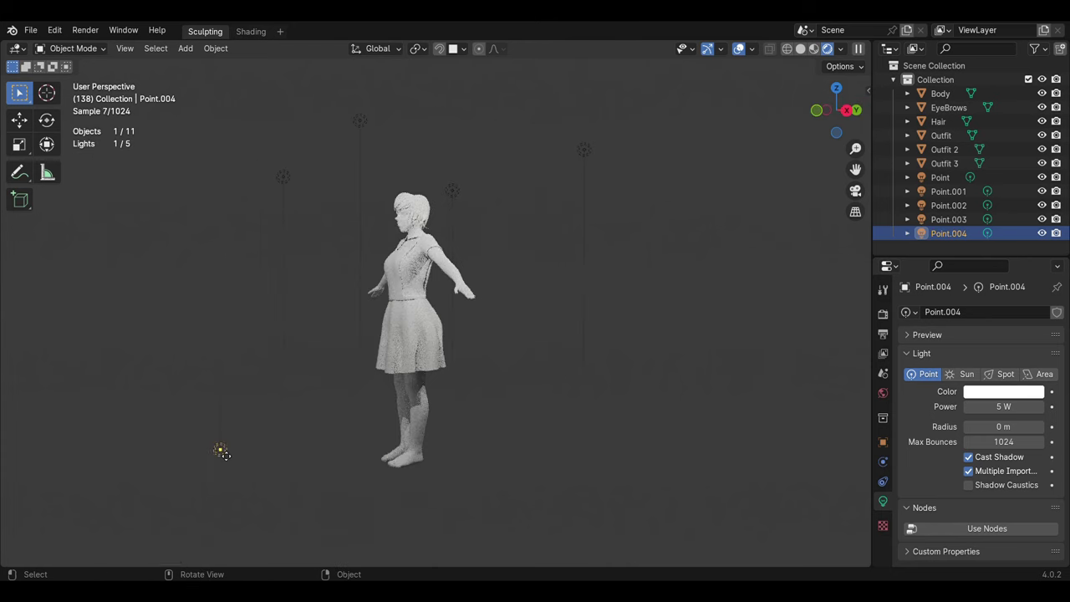
{"action": "key", "text": "g"}
{"action": "key", "text": "y"}
{"action": "left_click", "coordinate": [213, 493]}
{"action": "mouse_move", "coordinate": [214, 493]}
{"action": "middle_mouse_down"}
{"action": "mouse_move", "coordinate": [387, 438]}
{"action": "mouse_move", "coordinate": [519, 415]}
{"action": "mouse_move", "coordinate": [271, 484]}
{"action": "mouse_move", "coordinate": [307, 474]}
{"action": "mouse_move", "coordinate": [513, 355]}
{"action": "middle_mouse_up"}
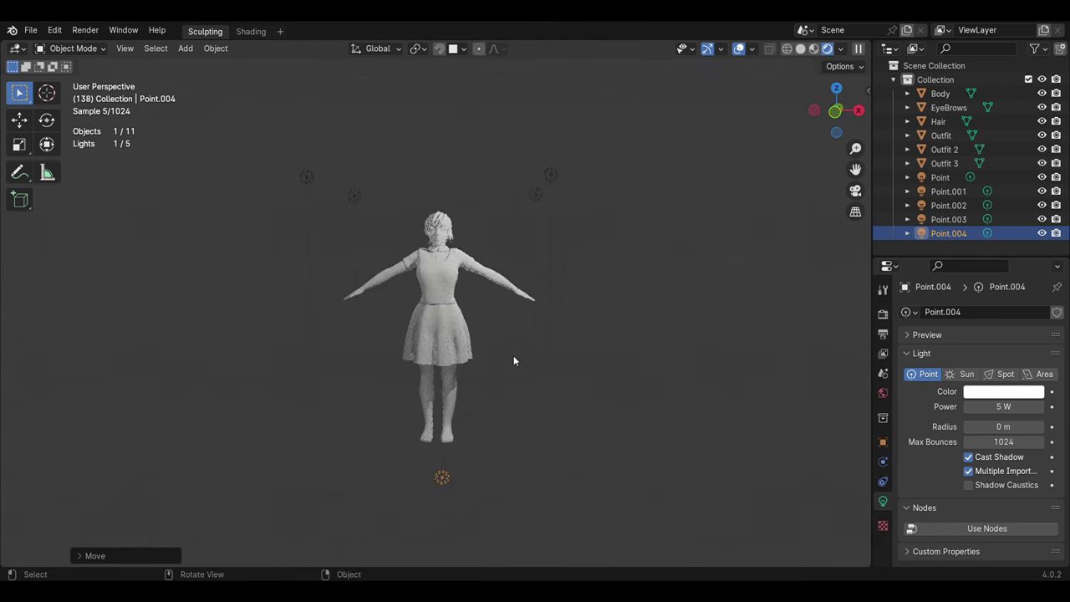
{"action": "scroll", "coordinate": [513, 355], "scroll_direction": "up", "scroll_amount": 2}
{"action": "mouse_move", "coordinate": [560, 403]}
{"action": "middle_mouse_down"}
{"action": "mouse_move", "coordinate": [455, 422]}
{"action": "mouse_move", "coordinate": [295, 421]}
{"action": "mouse_move", "coordinate": [565, 409]}
{"action": "middle_mouse_up"}
{"action": "scroll", "coordinate": [543, 353], "scroll_direction": "up", "scroll_amount": 2}
{"action": "scroll", "coordinate": [556, 363], "scroll_direction": "up", "scroll_amount": 1}
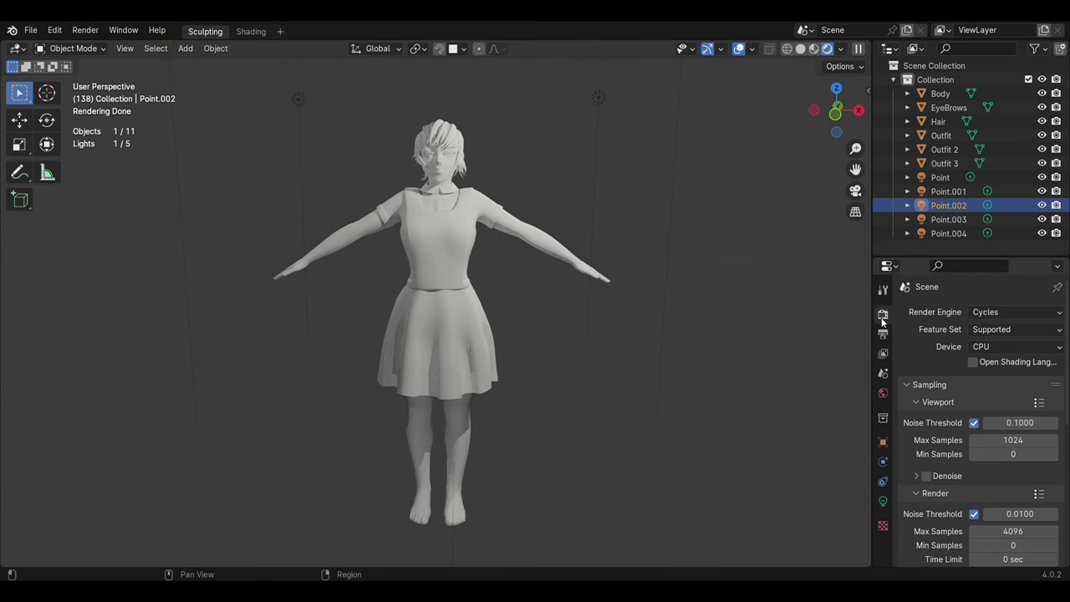
Step: Set the Cycles render device to GPU Compute and lower render Max Samples from 4096 to 50
{"action": "left_click", "coordinate": [989, 346]}
{"action": "left_click", "coordinate": [993, 365]}
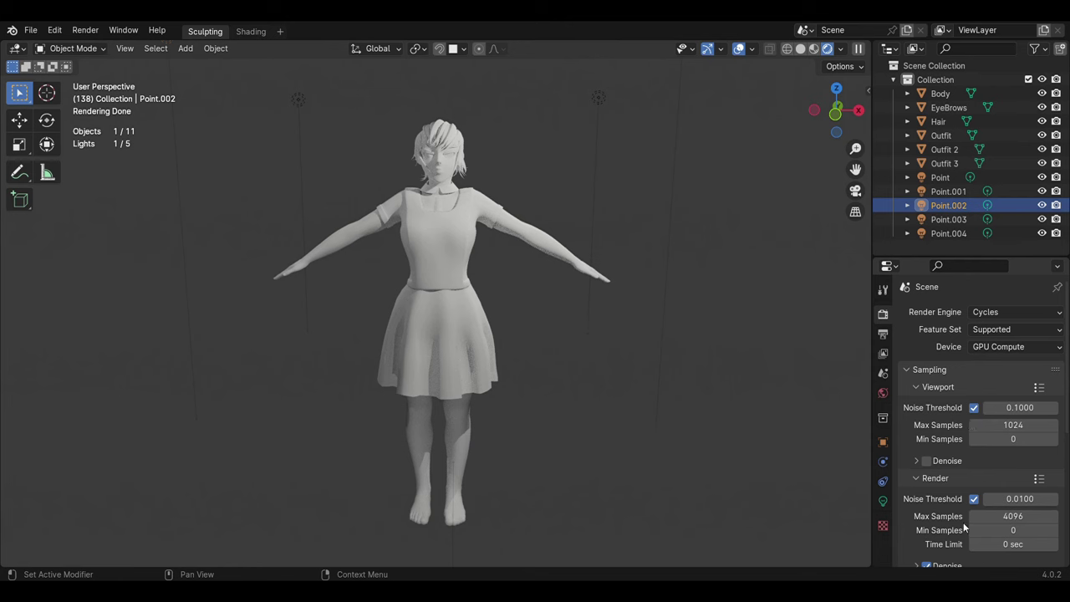
{"action": "left_click", "coordinate": [1018, 521]}
{"action": "type", "text": "50"}
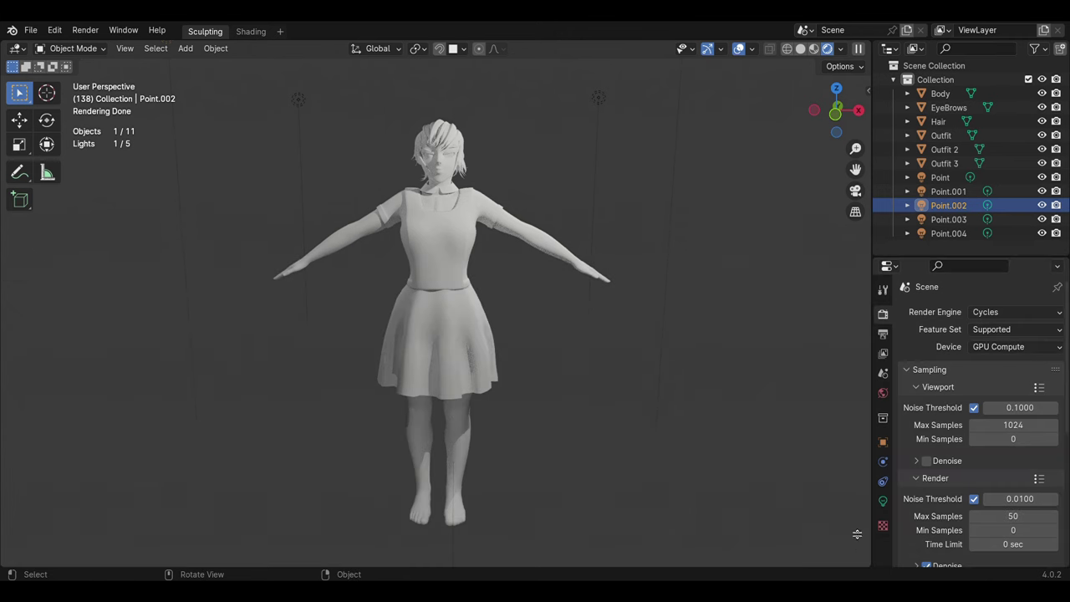
Step: Split the viewport, turn the lower area into a Shader Editor, and select Body
{"action": "left_click_drag", "start_coordinate": [5, 565], "coordinate": [4, 391]}
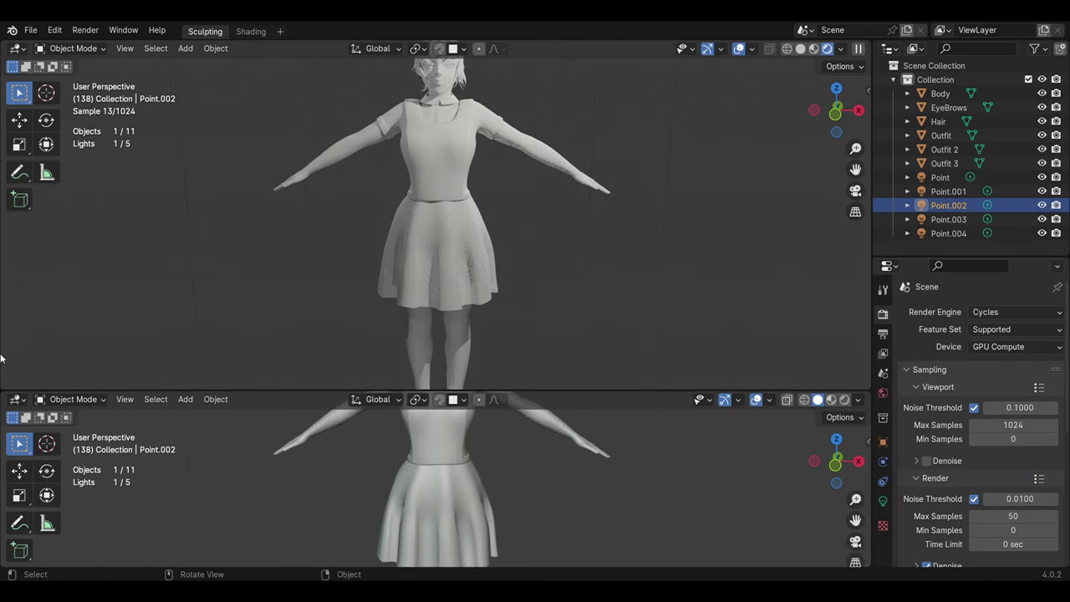
{"action": "left_click", "coordinate": [15, 399]}
{"action": "left_click", "coordinate": [50, 511]}
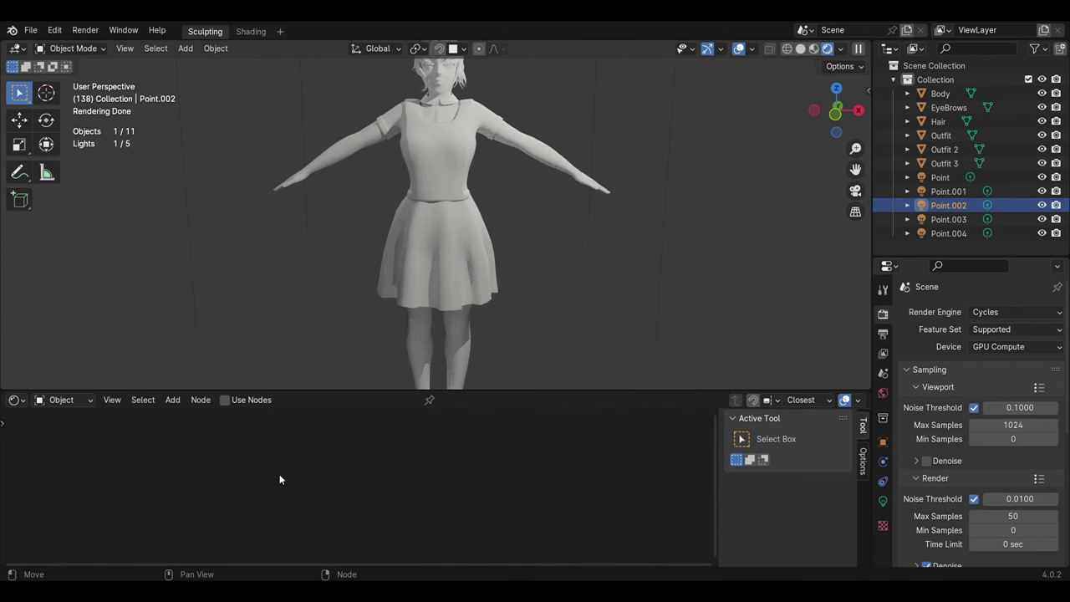
{"action": "left_click", "coordinate": [529, 146]}
{"action": "scroll", "coordinate": [513, 229], "scroll_direction": "down", "scroll_amount": 2}
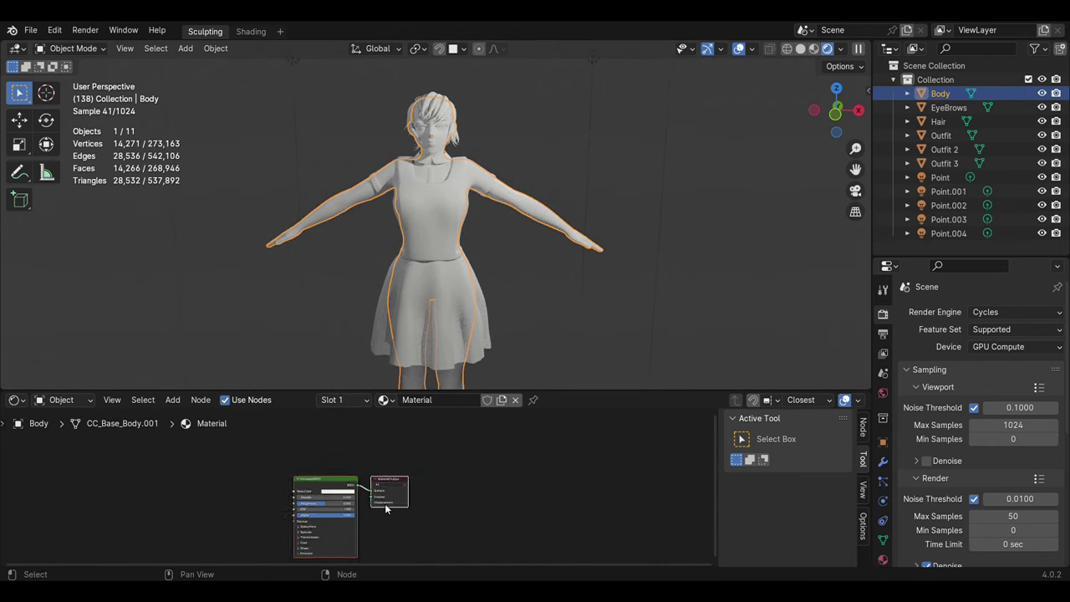
{"action": "scroll", "coordinate": [386, 508], "scroll_direction": "up", "scroll_amount": 3}
Step: Add an Image Texture node with a new 4096×4096 image named Body
{"action": "key", "text": "shift+a"}
{"action": "left_click", "coordinate": [488, 388]}
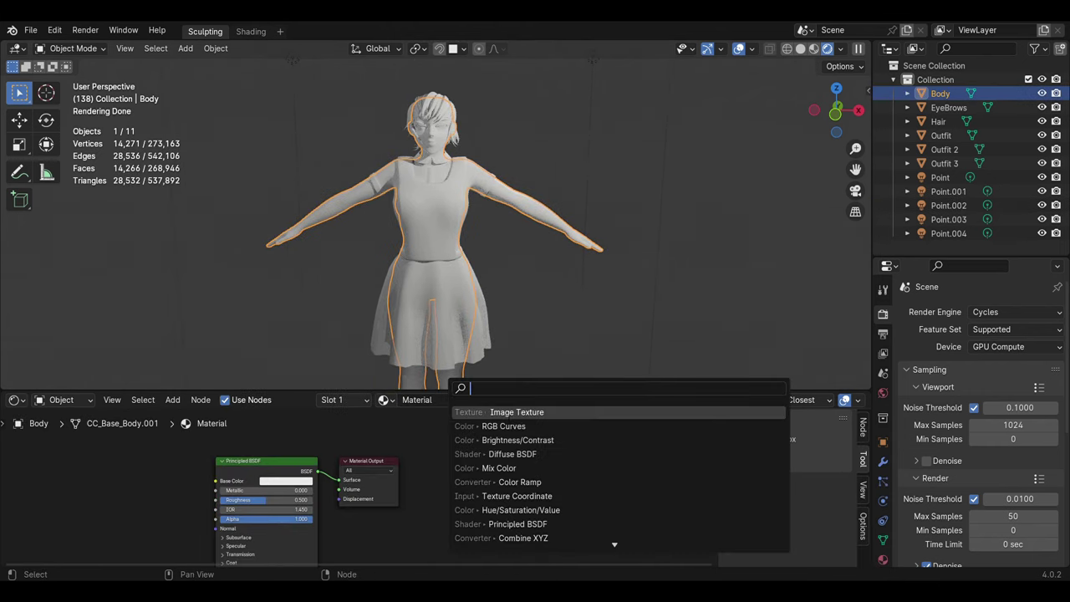
{"action": "key", "text": "Return"}
{"action": "left_click", "coordinate": [465, 480]}
{"action": "left_click", "coordinate": [466, 493]}
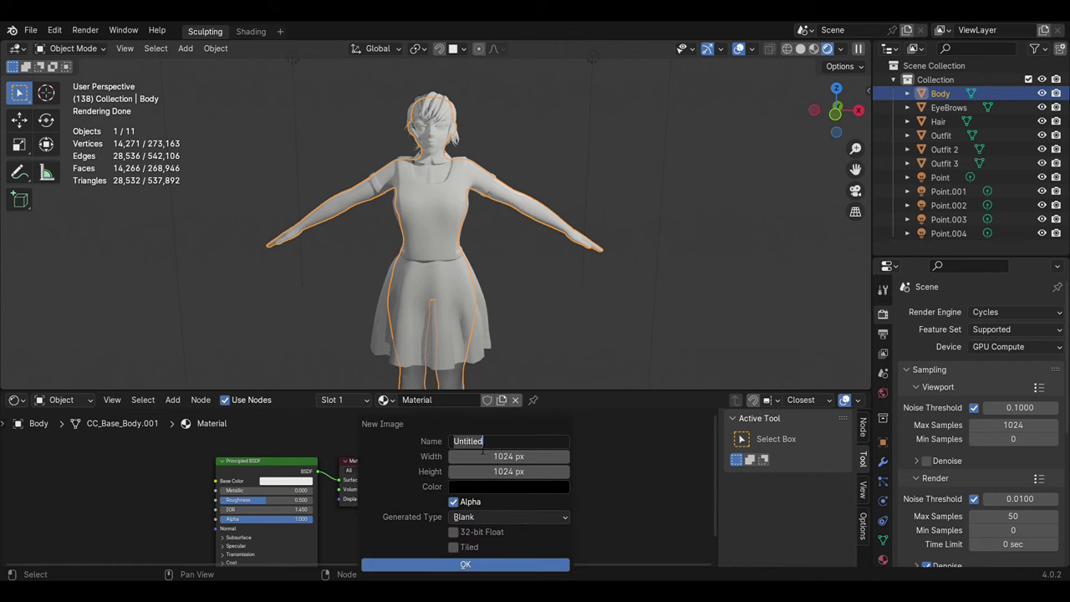
{"action": "left_click", "coordinate": [506, 456]}
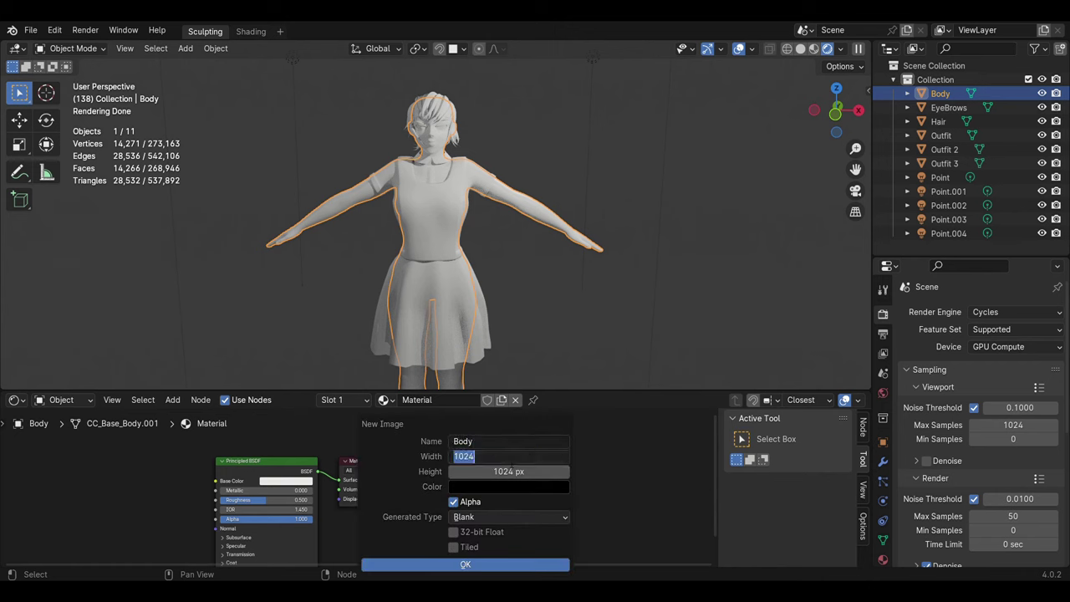
{"action": "type", "text": "4096"}
{"action": "key", "text": "Return"}
{"action": "left_click", "coordinate": [512, 471]}
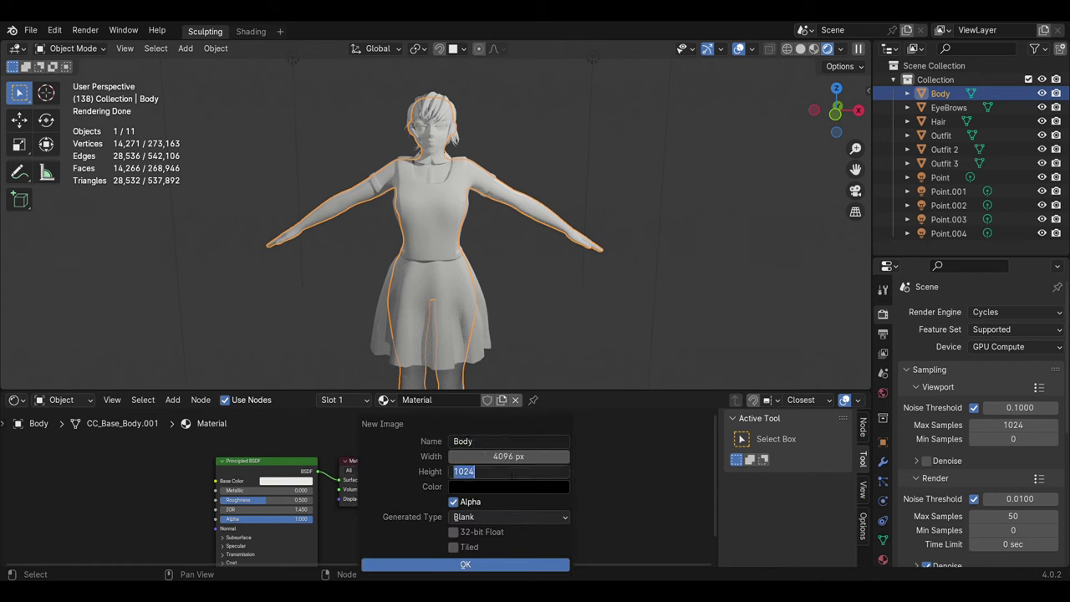
{"action": "type", "text": "4096"}
{"action": "key", "text": "Return"}
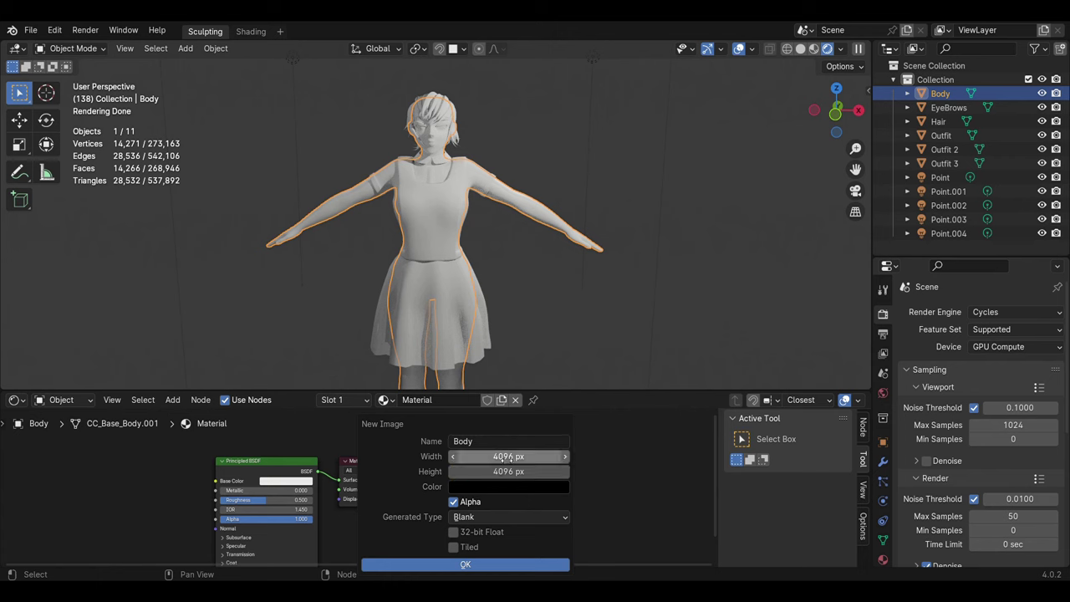
{"action": "left_click", "coordinate": [466, 564]}
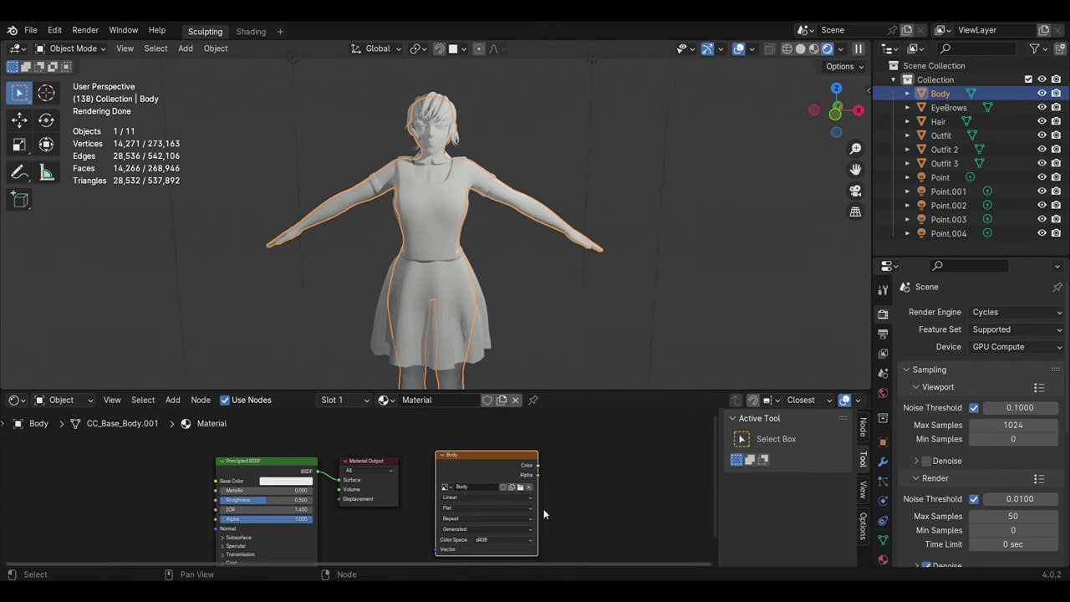
{"action": "left_click", "coordinate": [594, 387]}
{"action": "left_click", "coordinate": [478, 481]}
{"action": "left_click", "coordinate": [549, 221]}
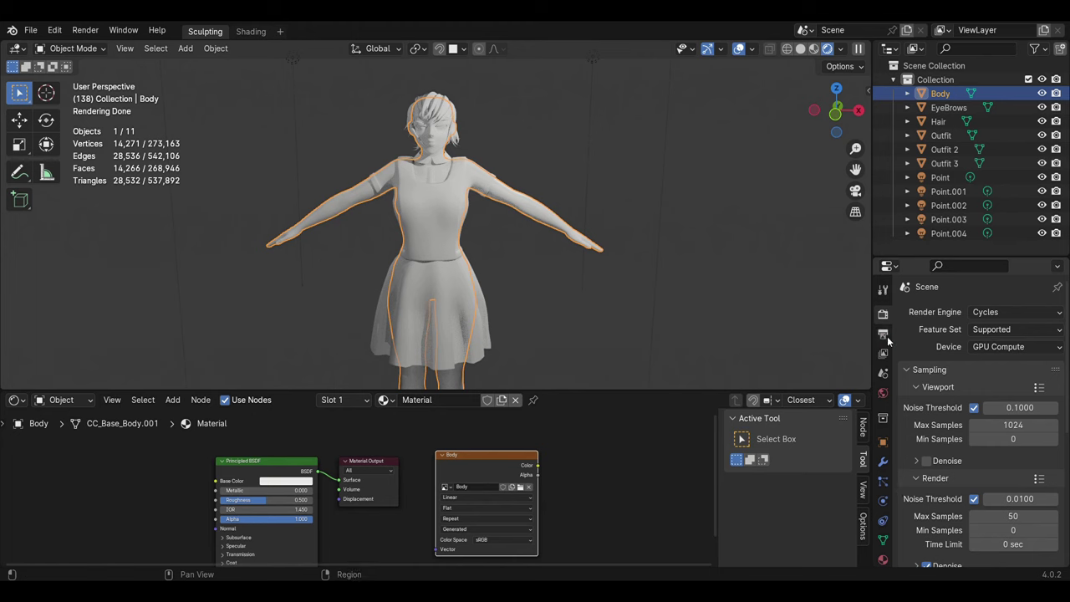
Step: Bake the Body's lighting into the Body texture from Render Properties
{"action": "scroll", "coordinate": [936, 468], "scroll_direction": "down", "scroll_amount": 5}
{"action": "scroll", "coordinate": [938, 482], "scroll_direction": "down", "scroll_amount": 3}
{"action": "scroll", "coordinate": [932, 502], "scroll_direction": "down", "scroll_amount": 3}
{"action": "scroll", "coordinate": [933, 502], "scroll_direction": "down", "scroll_amount": 3}
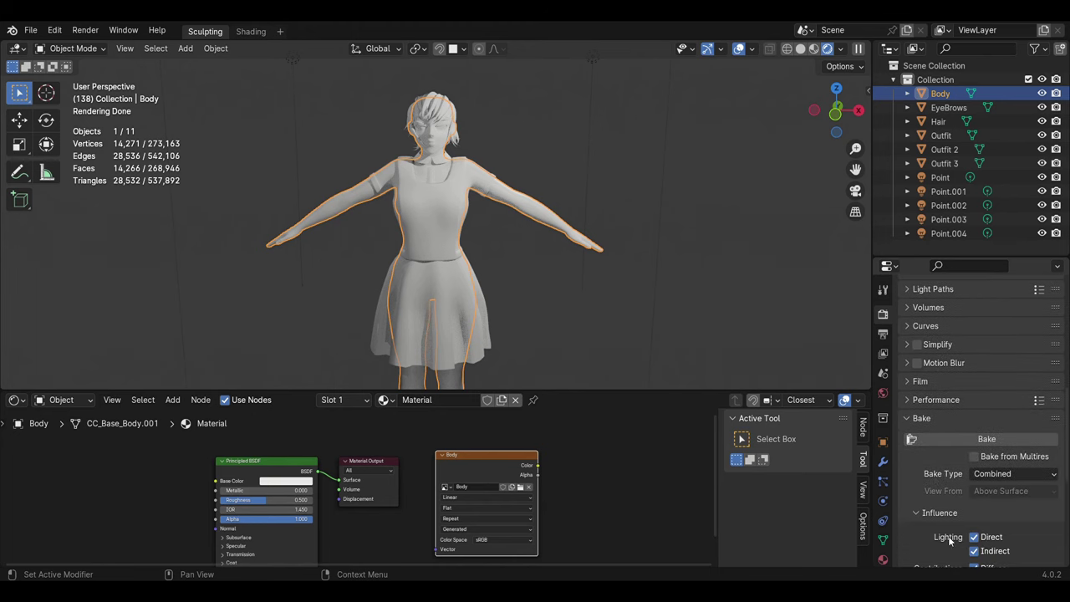
{"action": "left_click", "coordinate": [982, 441]}
{"action": "scroll", "coordinate": [953, 336], "scroll_direction": "up", "scroll_amount": 1}
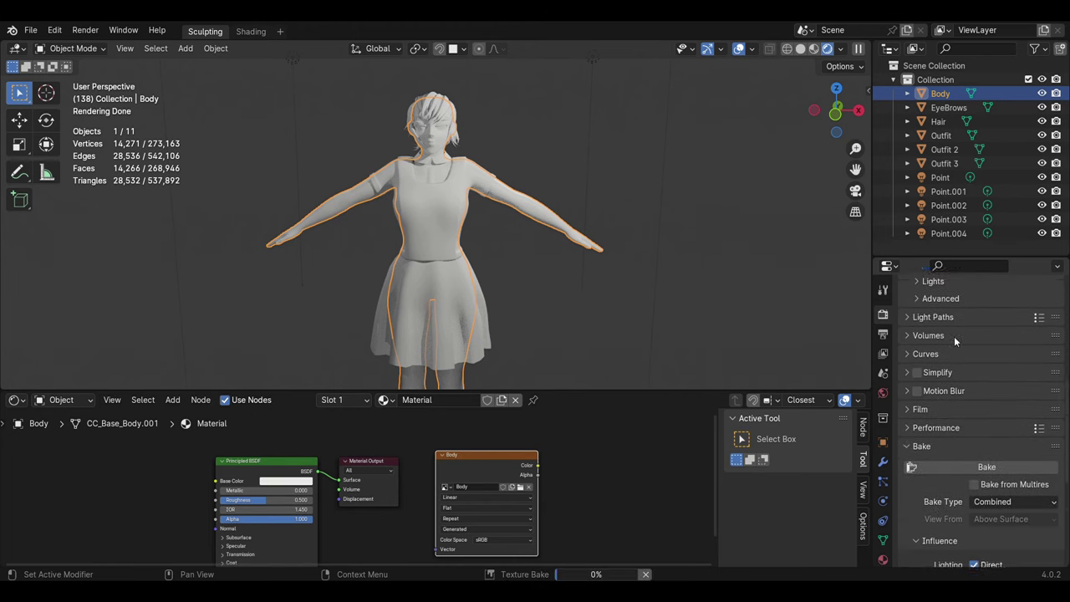
{"action": "scroll", "coordinate": [955, 336], "scroll_direction": "up", "scroll_amount": 6}
{"action": "scroll", "coordinate": [947, 483], "scroll_direction": "down", "scroll_amount": 1}
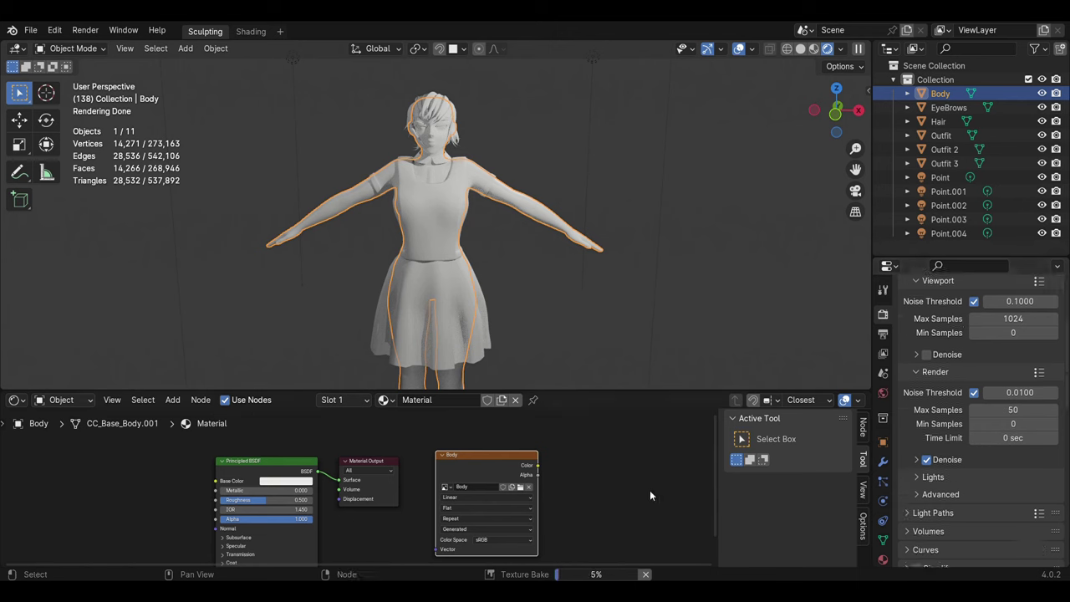
{"action": "left_click", "coordinate": [702, 333]}
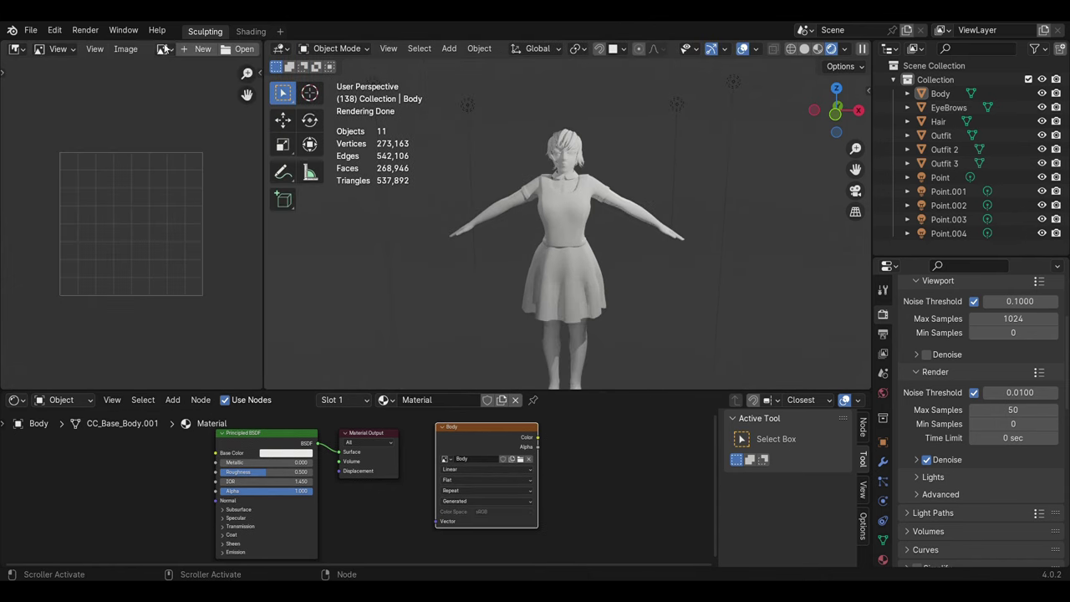
Step: Show the baked Body image fitted in the Image Editor and save all images
{"action": "left_click", "coordinate": [166, 48]}
{"action": "left_click", "coordinate": [179, 74]}
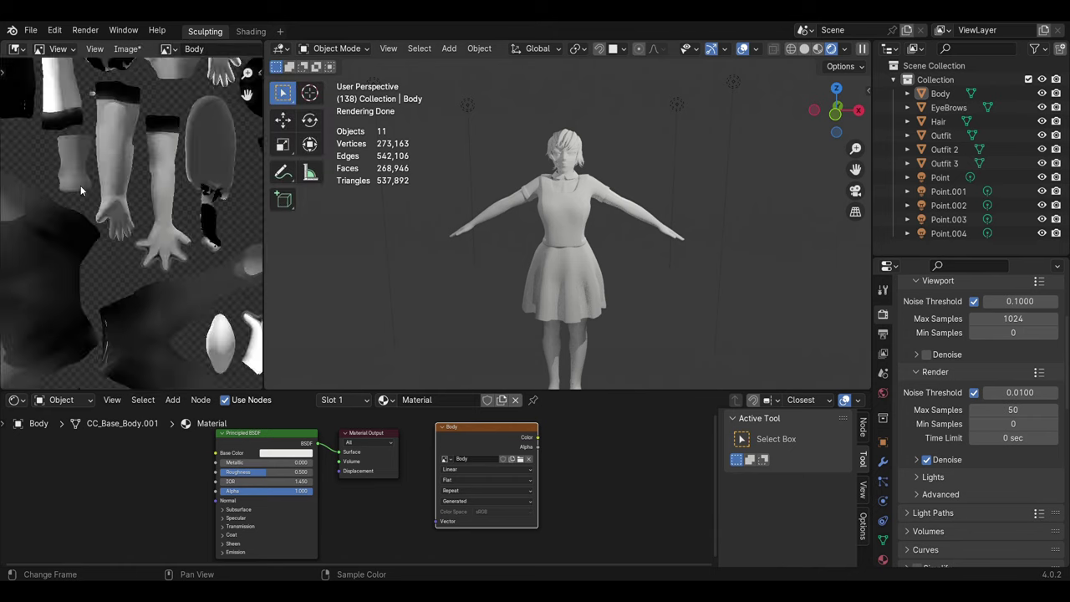
{"action": "key", "text": "Home"}
{"action": "left_click", "coordinate": [167, 48]}
{"action": "left_click", "coordinate": [127, 49]}
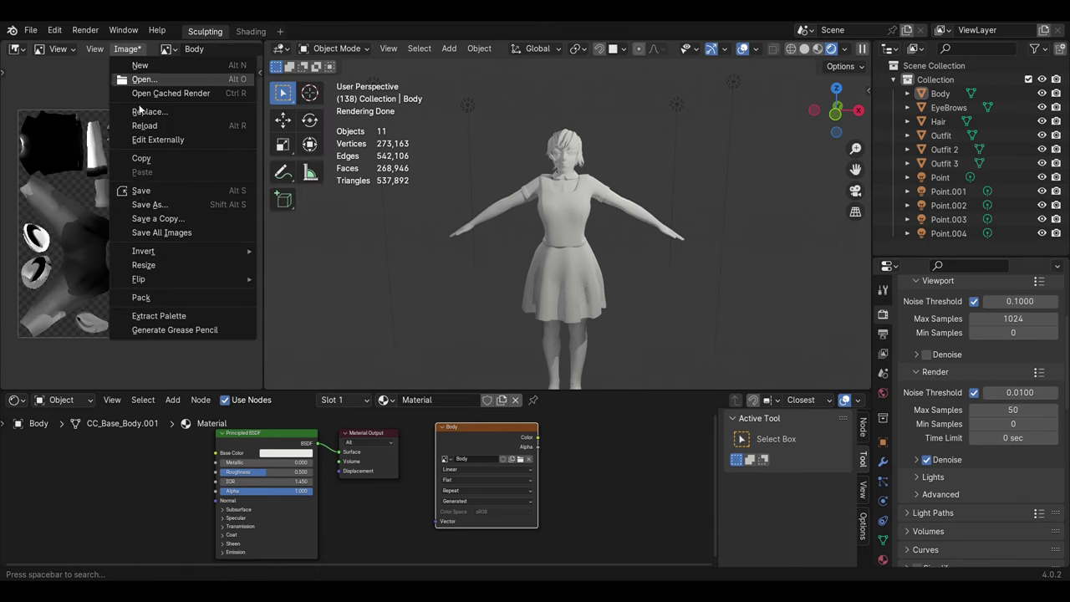
{"action": "left_click", "coordinate": [156, 234]}
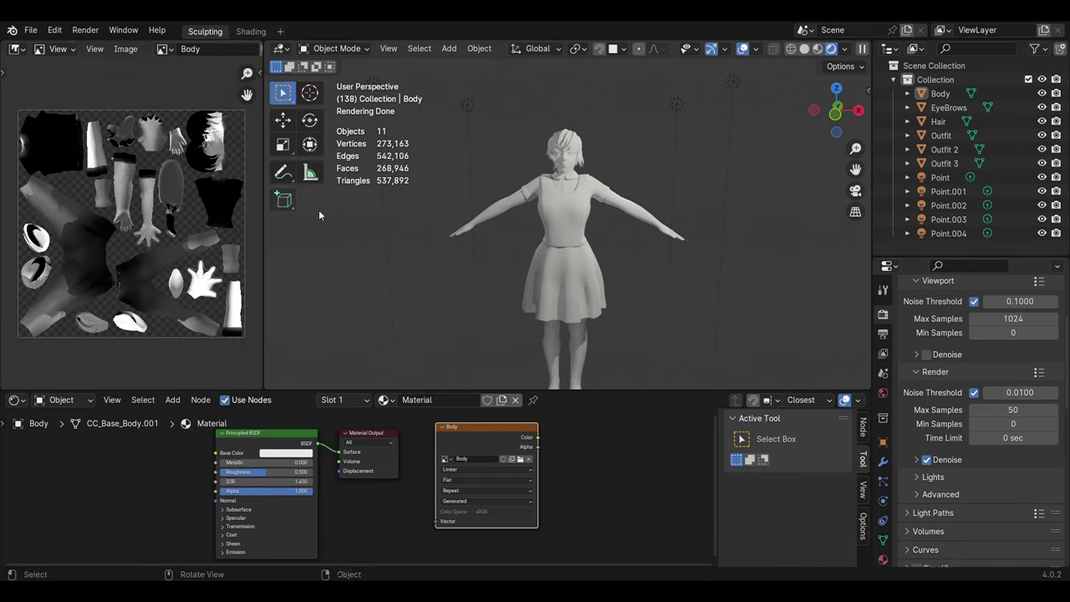
{"action": "left_click", "coordinate": [627, 204]}
Step: Give Outfit 3 a single-user copy of Material with a new Outfit 3 image in its texture node
{"action": "left_click", "coordinate": [571, 187]}
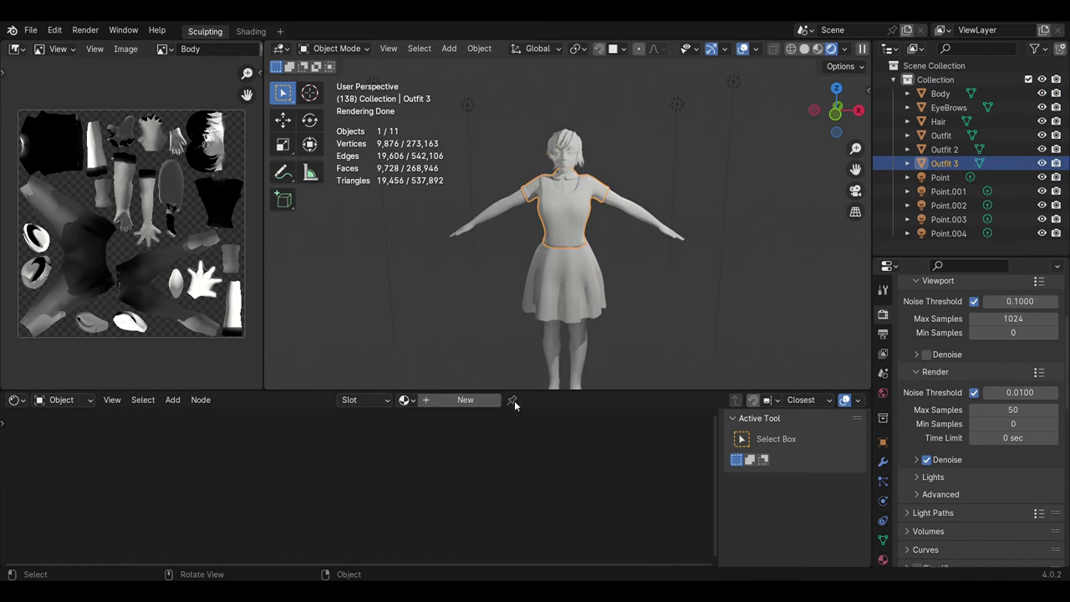
{"action": "left_click", "coordinate": [407, 399]}
{"action": "left_click", "coordinate": [455, 423]}
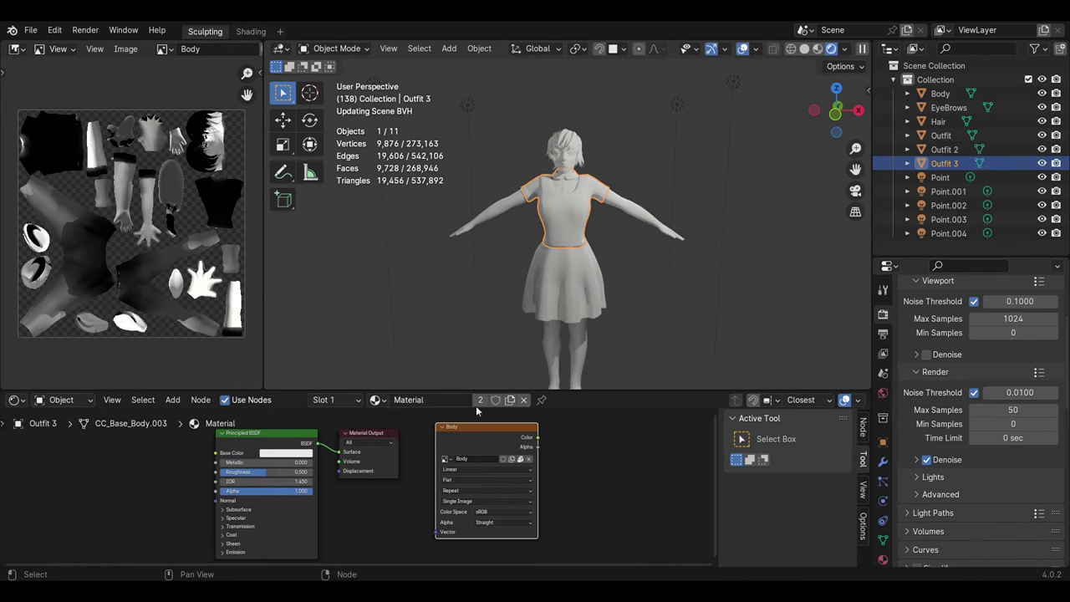
{"action": "left_click", "coordinate": [478, 400]}
{"action": "left_click", "coordinate": [590, 448]}
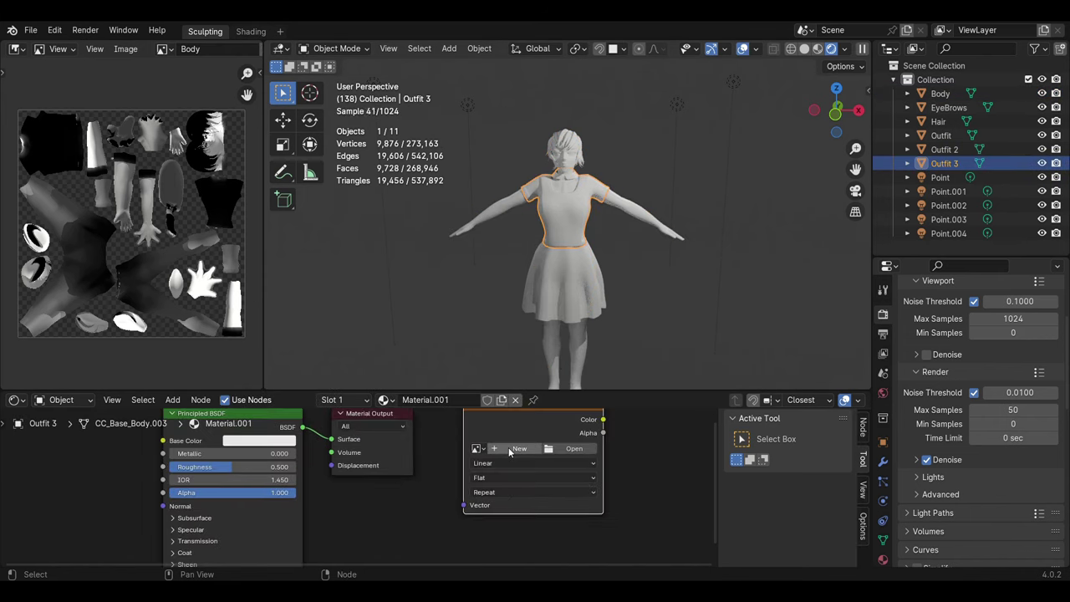
{"action": "left_click", "coordinate": [506, 449]}
{"action": "type", "text": "Outfit 3"}
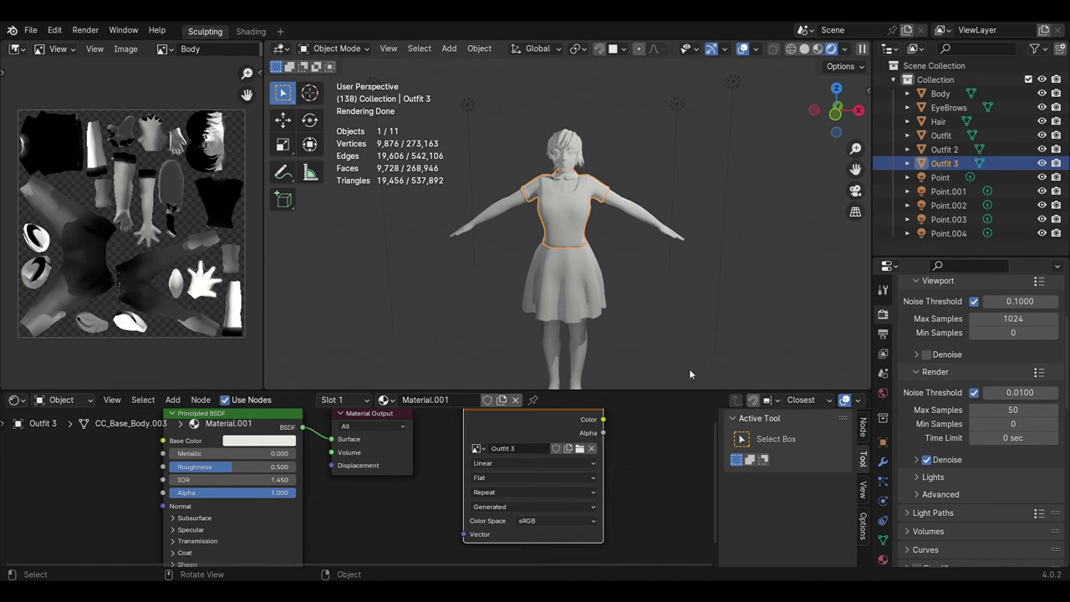
{"action": "left_click", "coordinate": [567, 226]}
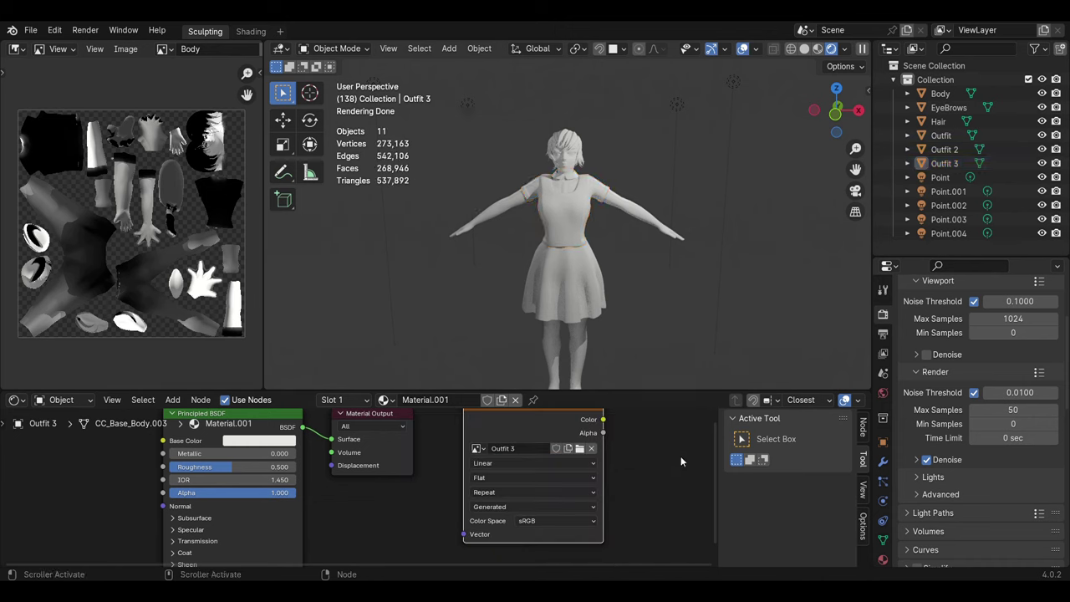
Step: Bake Outfit 3's lighting into the Outfit 3 image
{"action": "left_click", "coordinate": [598, 317]}
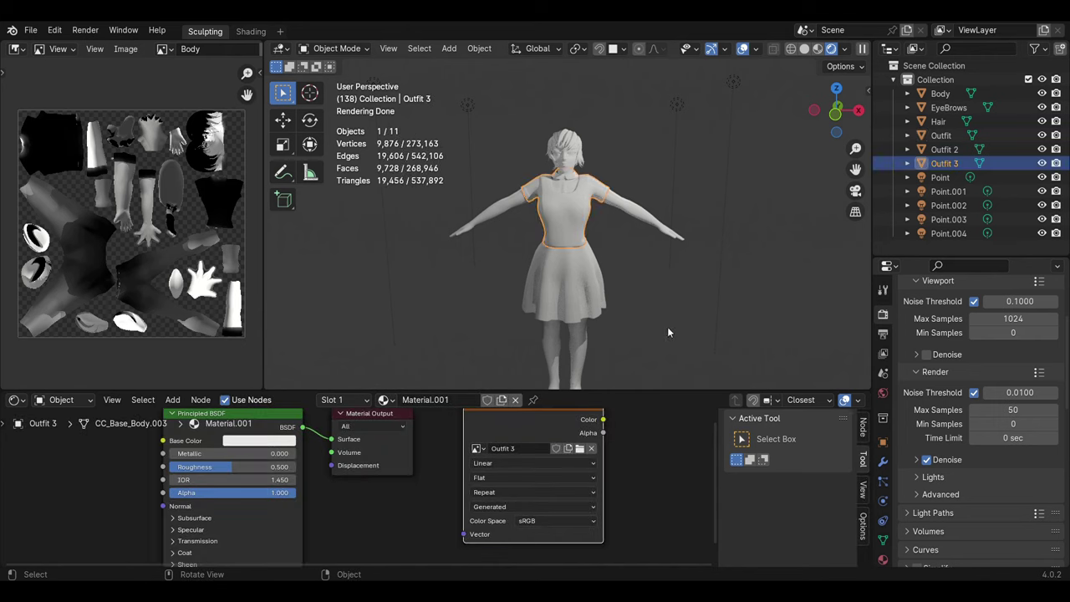
{"action": "left_click", "coordinate": [666, 326]}
{"action": "left_click", "coordinate": [599, 185]}
{"action": "scroll", "coordinate": [908, 447], "scroll_direction": "down", "scroll_amount": 6}
{"action": "left_click", "coordinate": [919, 438]}
{"action": "left_click", "coordinate": [687, 326]}
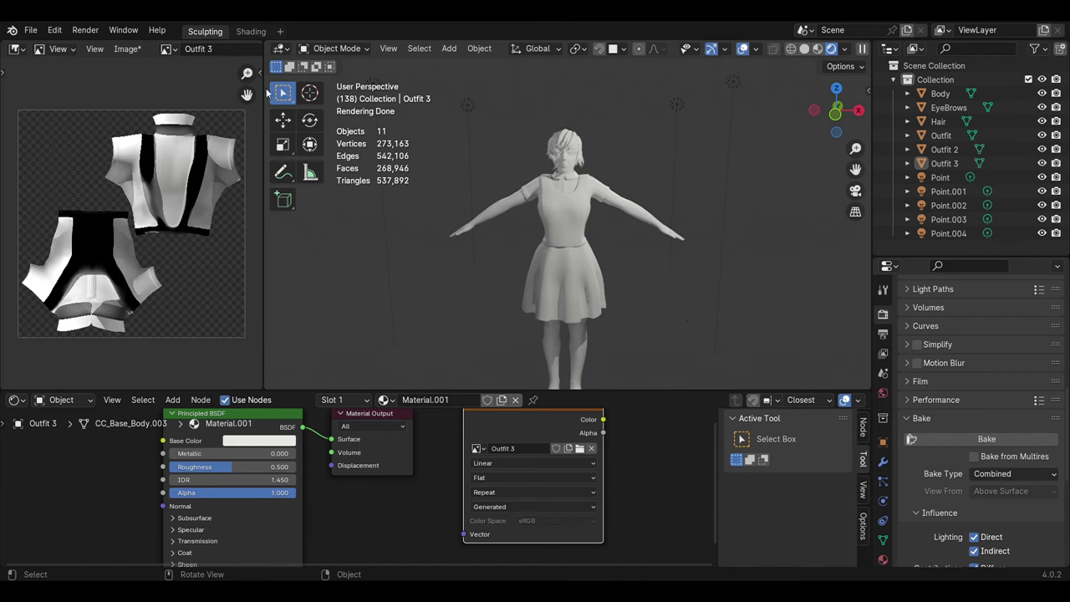
Step: Save all modified images and the blend file with Ctrl+S
{"action": "left_click", "coordinate": [127, 49]}
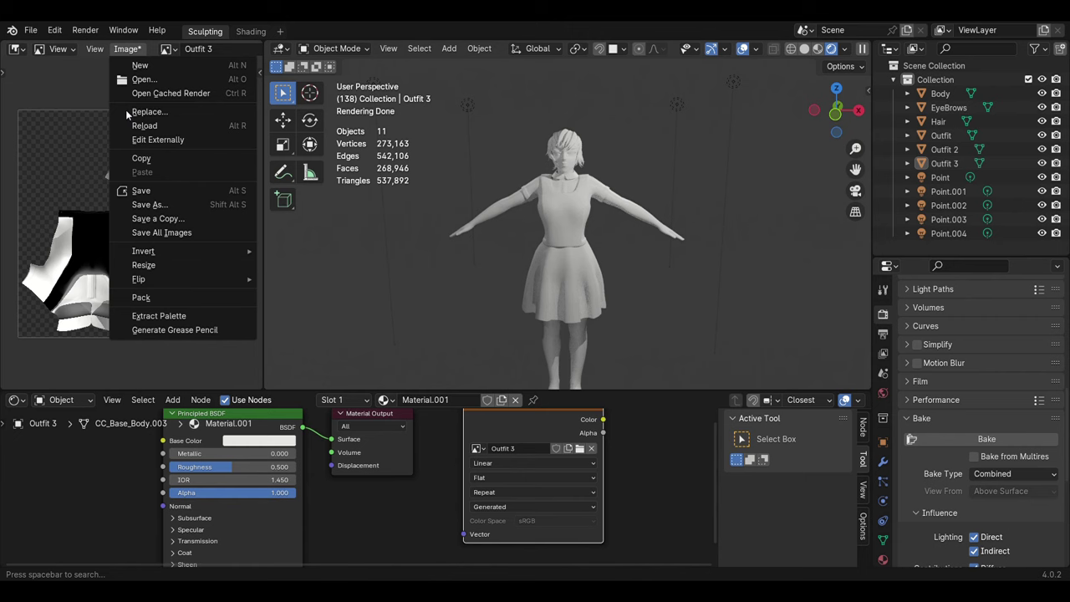
{"action": "left_click", "coordinate": [152, 233]}
{"action": "left_click", "coordinate": [30, 29]}
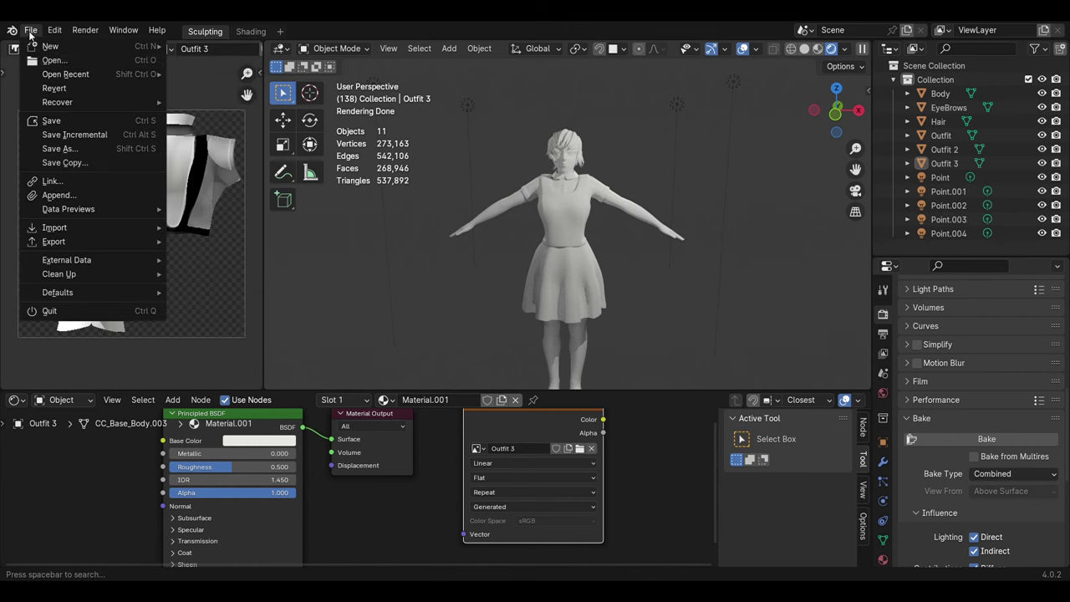
{"action": "key", "text": "ctrl+s"}
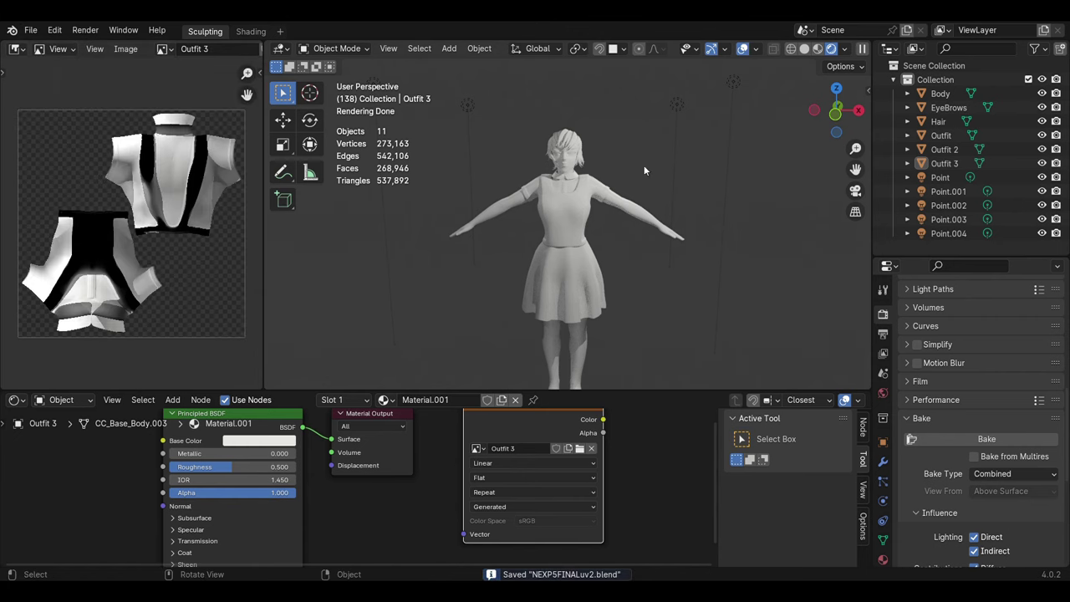
{"action": "left_click", "coordinate": [944, 149]}
Step: Give the Outfit top a single-user material with a new image named Outfit
{"action": "left_click", "coordinate": [569, 217]}
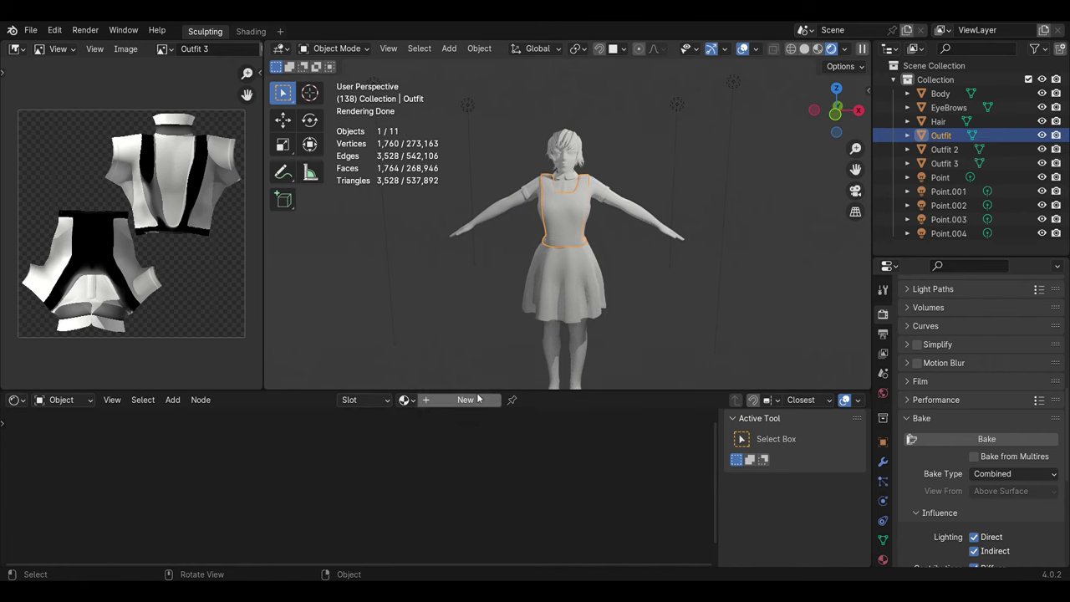
{"action": "left_click", "coordinate": [403, 400]}
{"action": "left_click", "coordinate": [443, 439]}
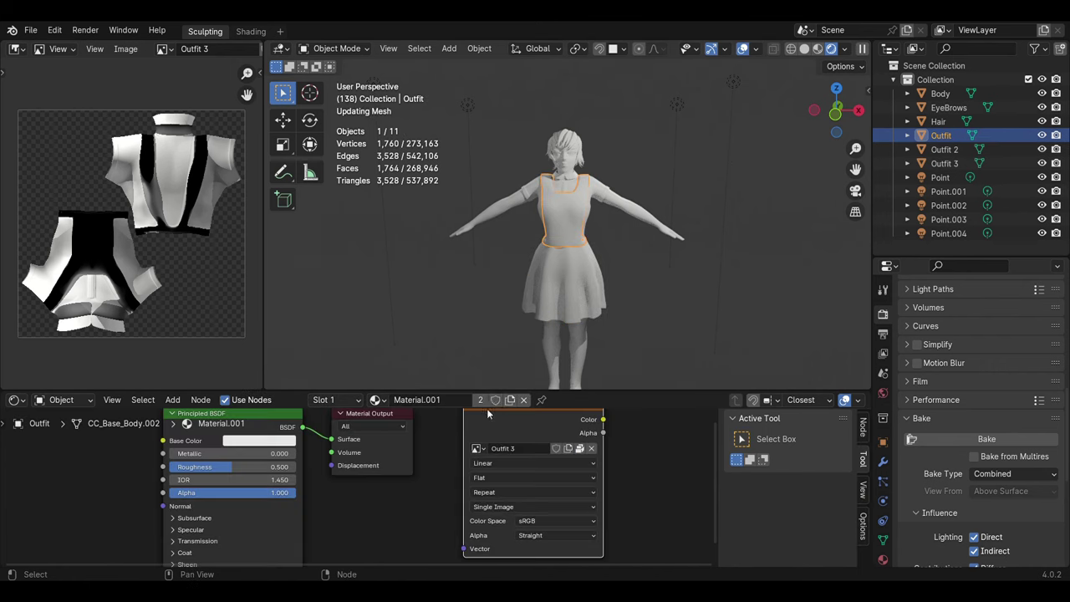
{"action": "left_click", "coordinate": [592, 449]}
{"action": "left_click", "coordinate": [536, 449]}
{"action": "type", "text": "Outfit"}
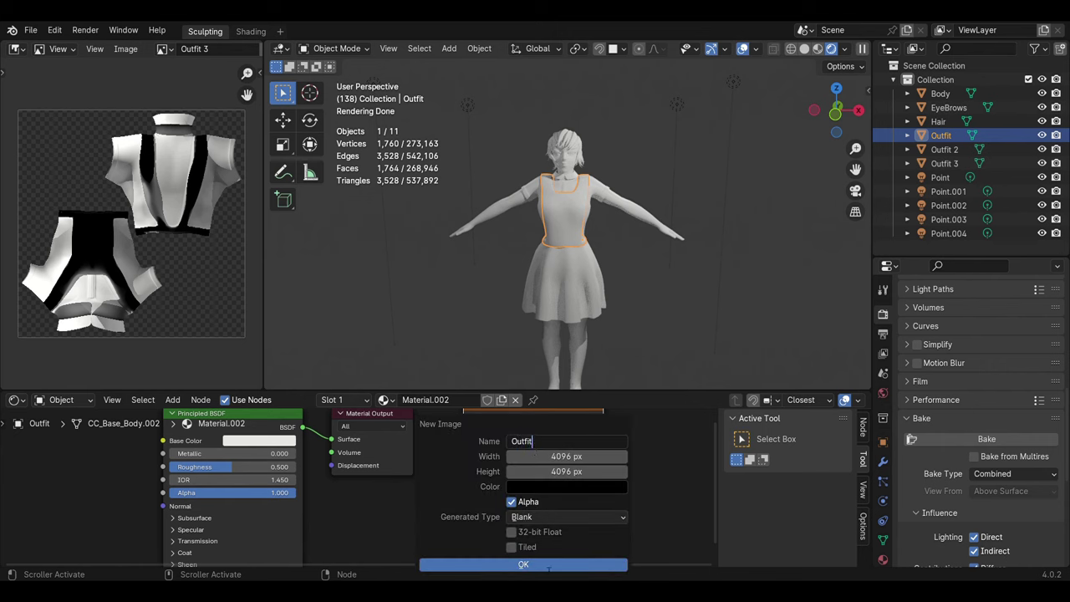
{"action": "left_click", "coordinate": [548, 565]}
Step: Bake the Outfit top's lighting into the Outfit image and save all images
{"action": "left_click", "coordinate": [672, 367]}
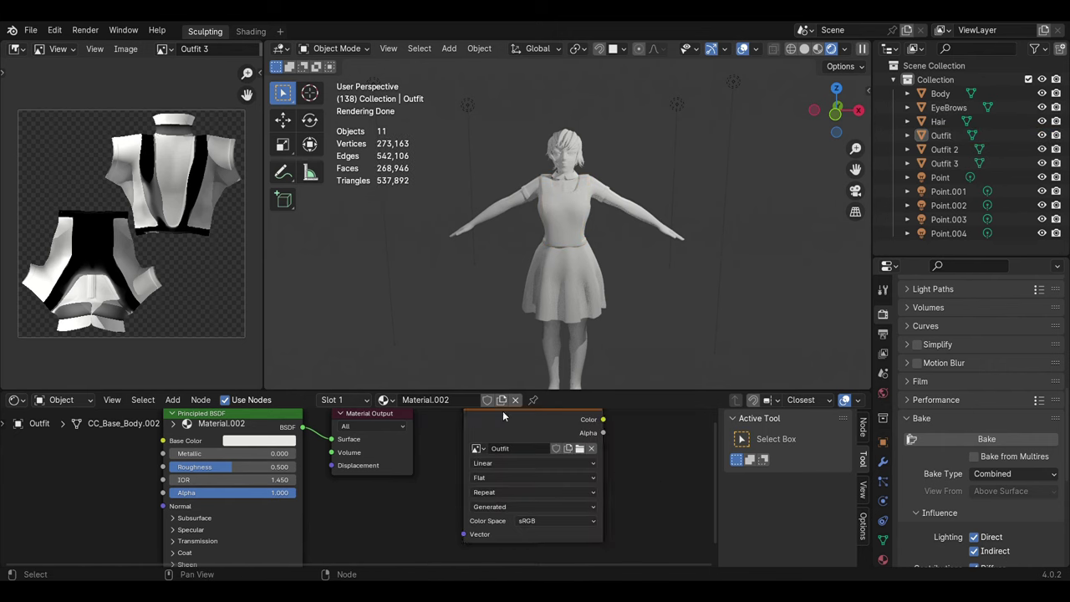
{"action": "left_click", "coordinate": [575, 226]}
{"action": "left_click", "coordinate": [981, 440]}
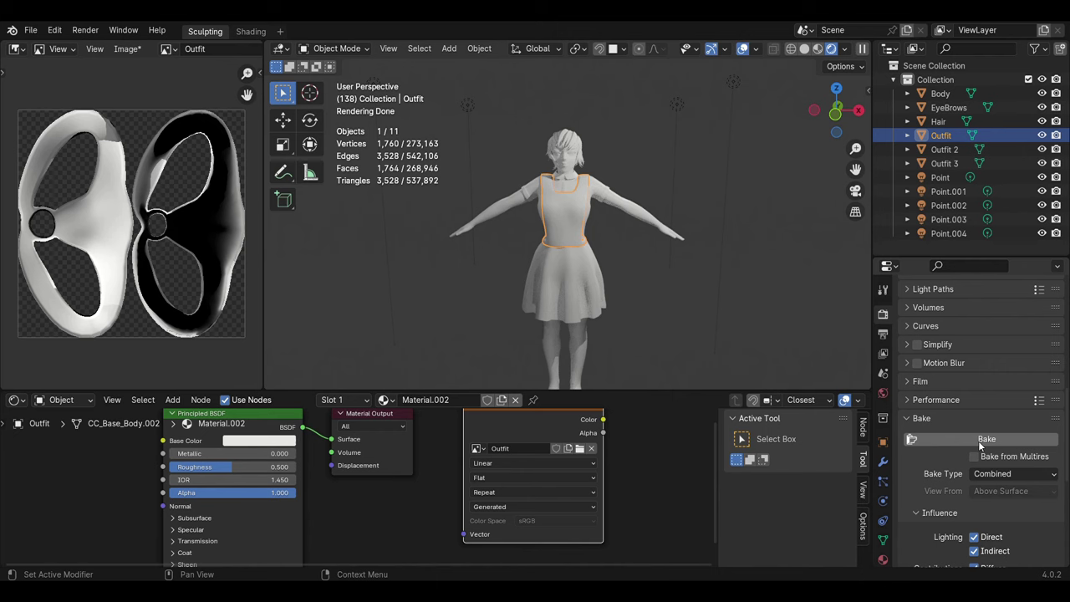
{"action": "left_click", "coordinate": [981, 442]}
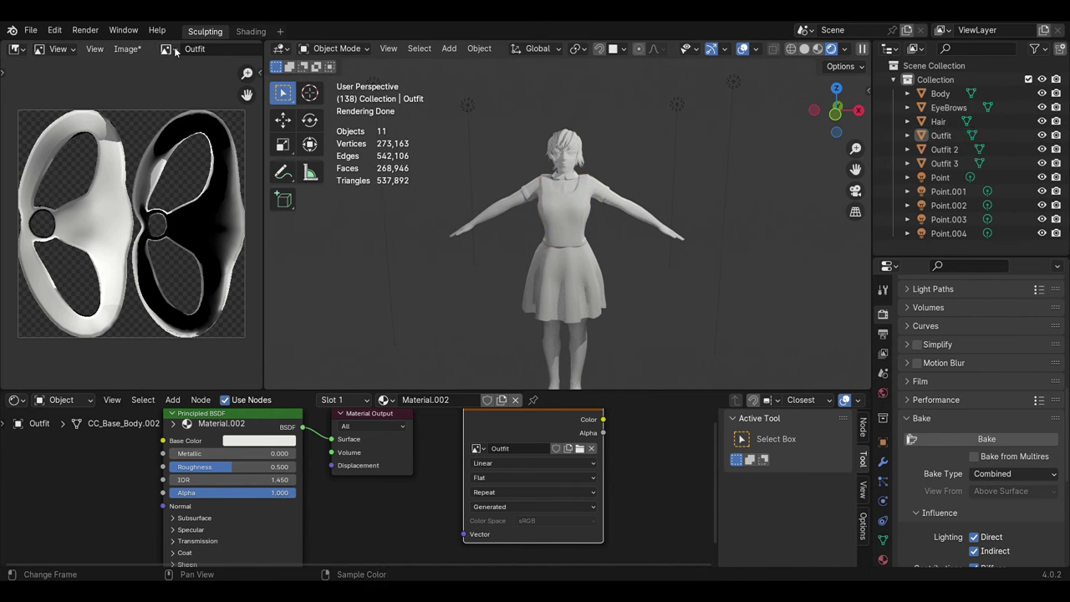
{"action": "left_click", "coordinate": [127, 49]}
{"action": "left_click", "coordinate": [152, 232]}
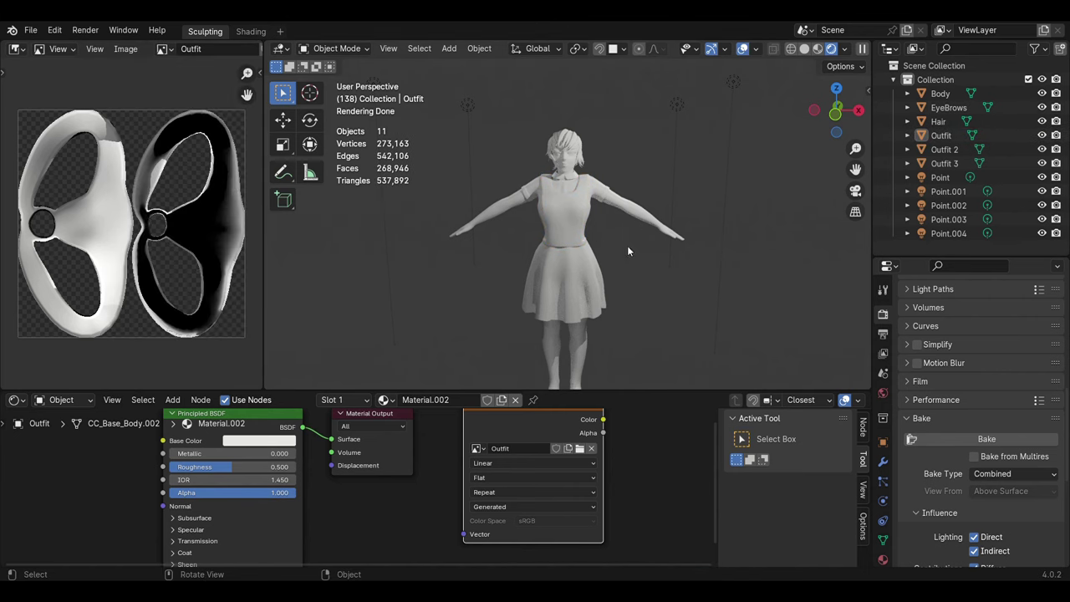
Step: Select the Outfit 2 skirt and give it its own copy of Material.002
{"action": "left_click", "coordinate": [573, 221]}
{"action": "left_click", "coordinate": [561, 188]}
{"action": "left_click", "coordinate": [565, 269]}
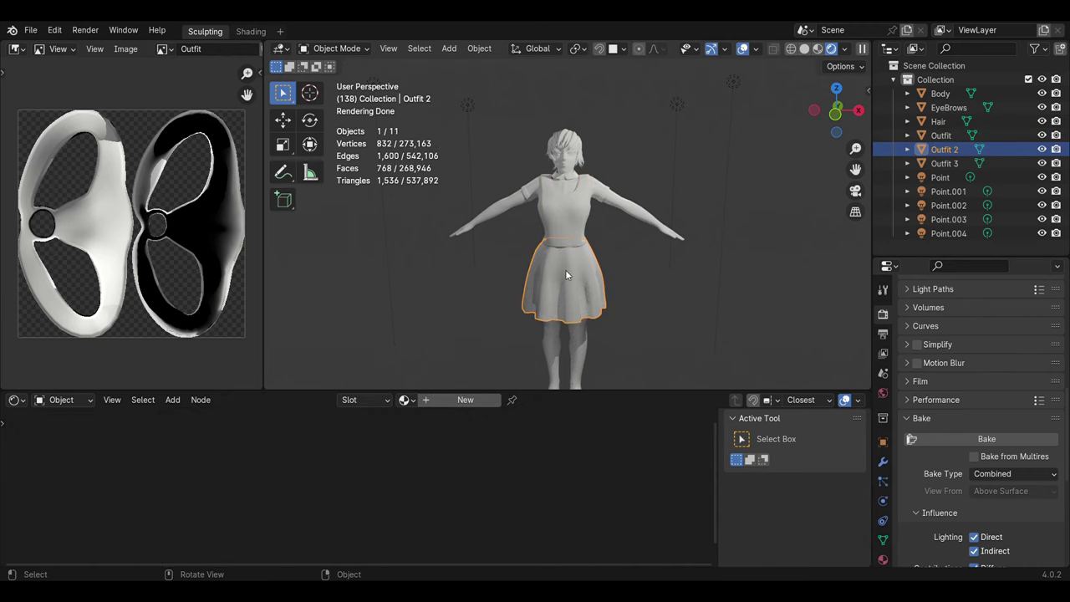
{"action": "left_click", "coordinate": [573, 216]}
{"action": "left_click", "coordinate": [573, 217]}
{"action": "left_click", "coordinate": [616, 210]}
{"action": "left_click", "coordinate": [406, 400]}
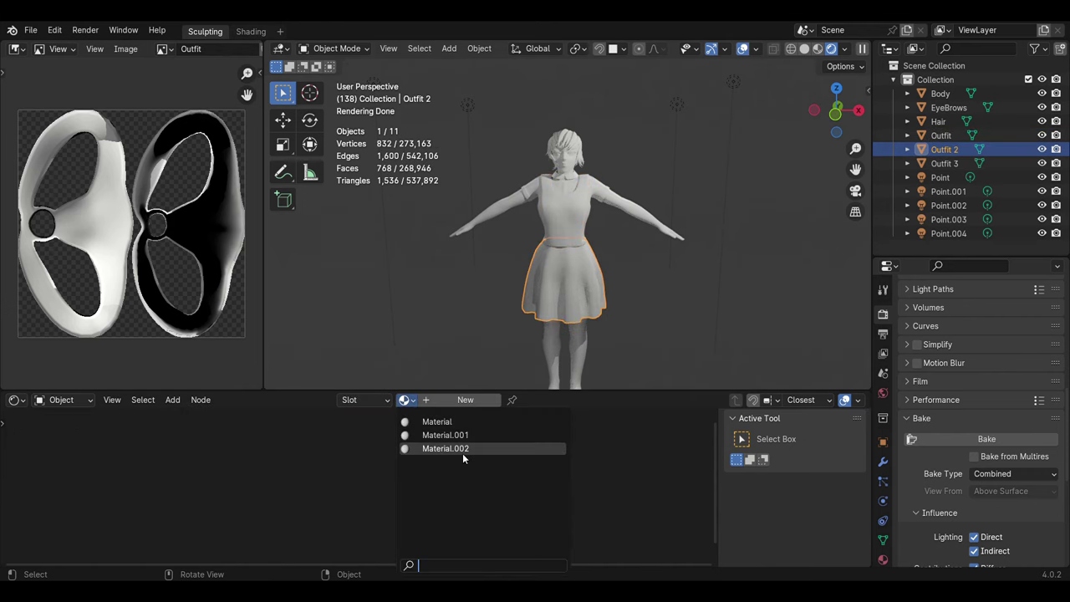
{"action": "left_click", "coordinate": [460, 449]}
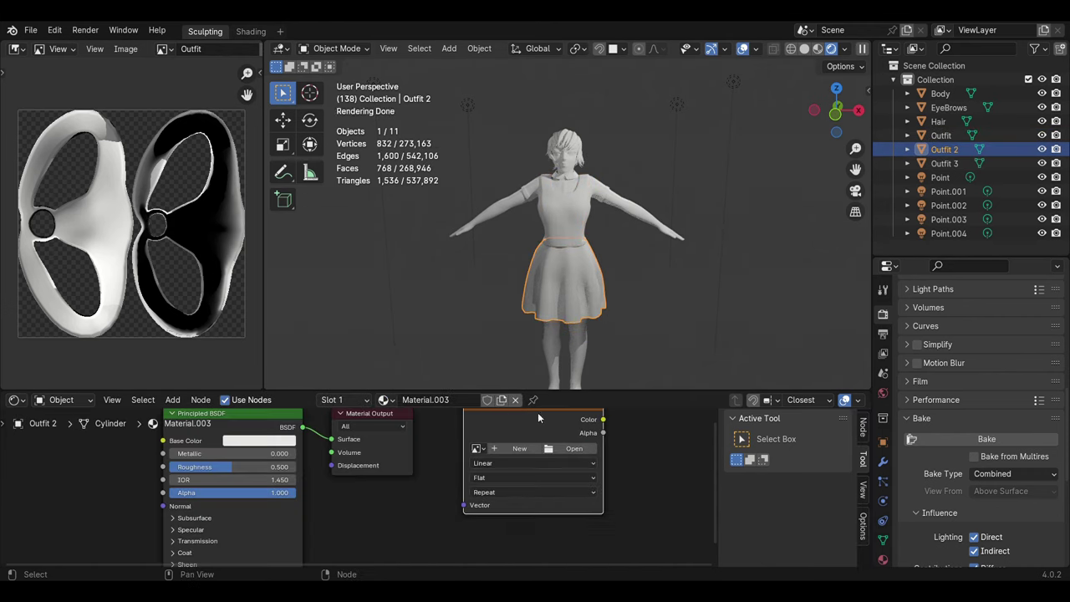
Step: Create a new 'Outfit 2' image and bake the skirt's lighting into it
{"action": "left_click", "coordinate": [591, 448]}
{"action": "type", "text": "Outfit 2"}
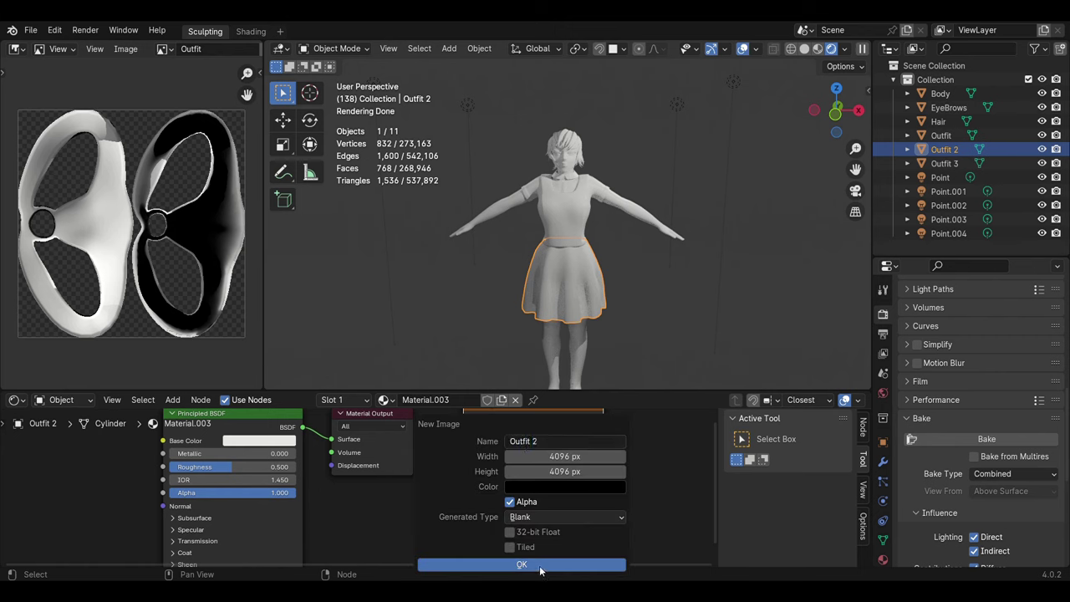
{"action": "left_click", "coordinate": [540, 565]}
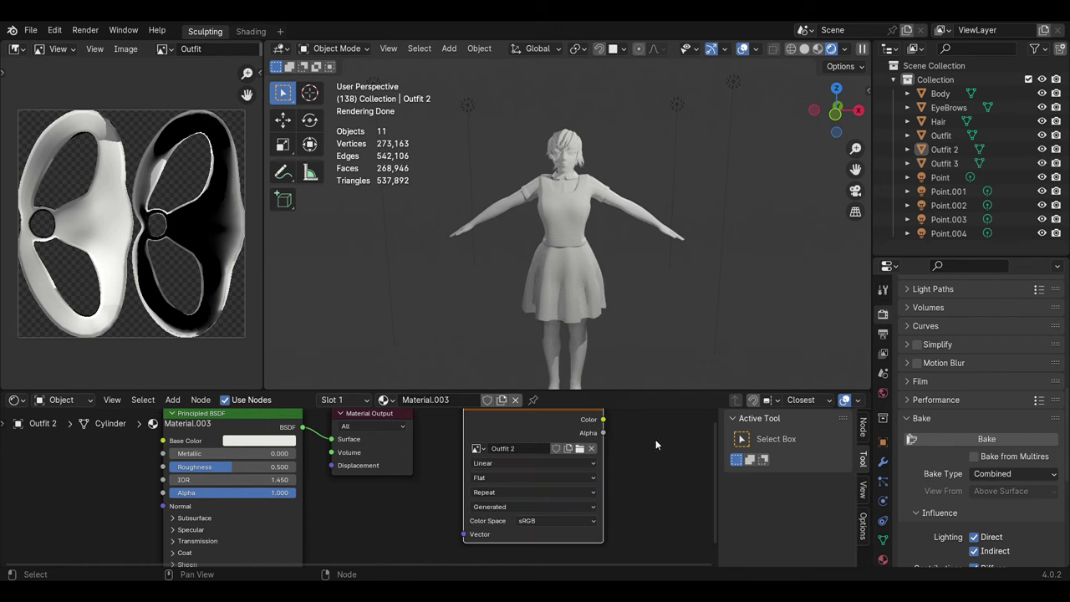
{"action": "left_click", "coordinate": [970, 440]}
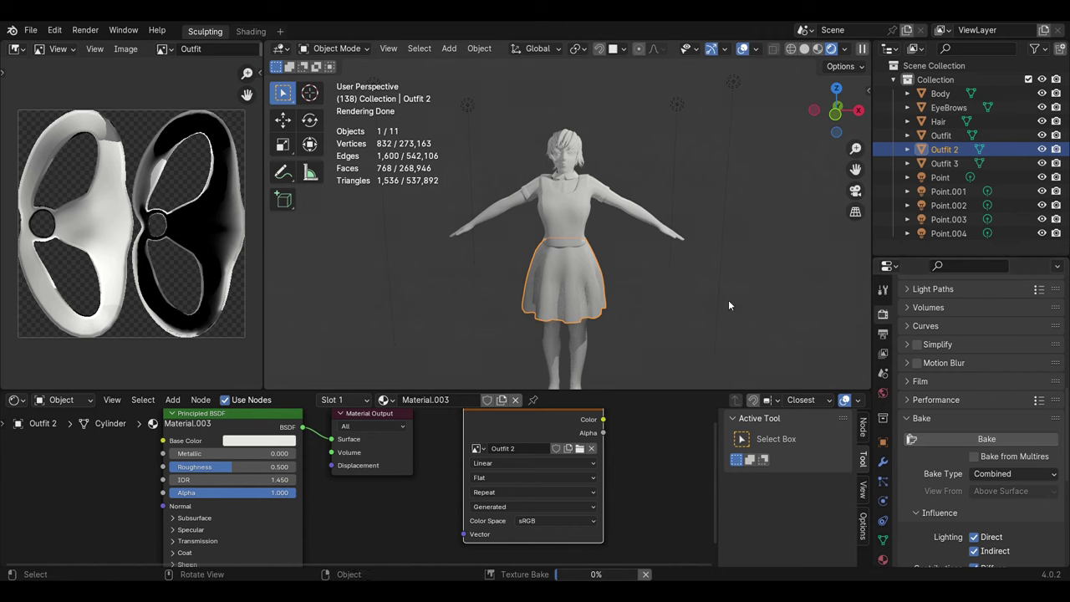
Step: Give EyeBrows a new 'EyeBrows' bake image and select it for baking
{"action": "left_click", "coordinate": [655, 305]}
{"action": "left_click", "coordinate": [948, 107]}
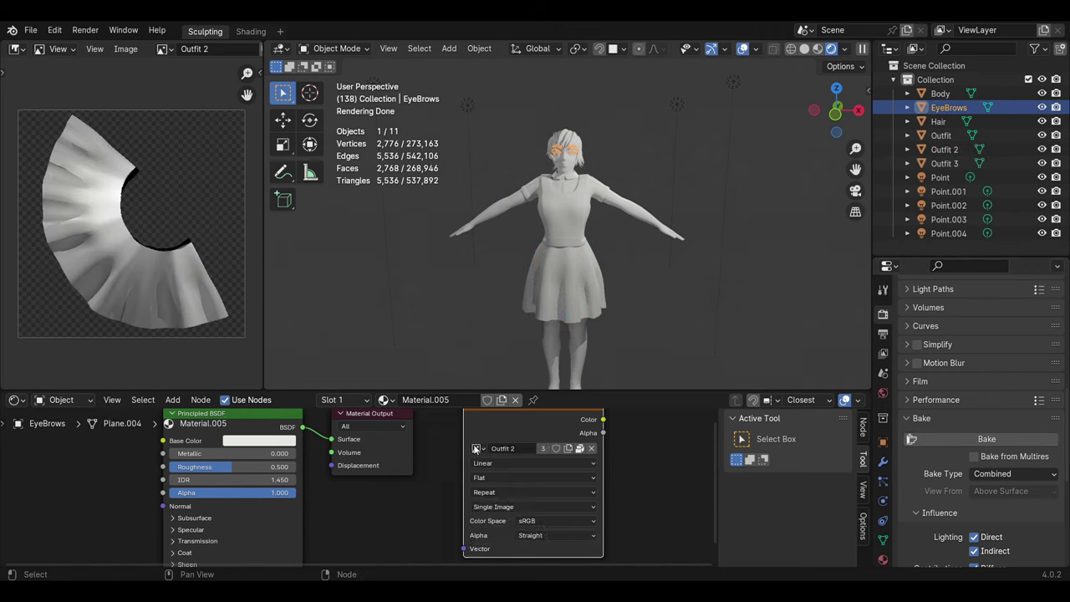
{"action": "left_click", "coordinate": [509, 447]}
{"action": "type", "text": "EyeBrows"}
{"action": "left_click", "coordinate": [509, 565]}
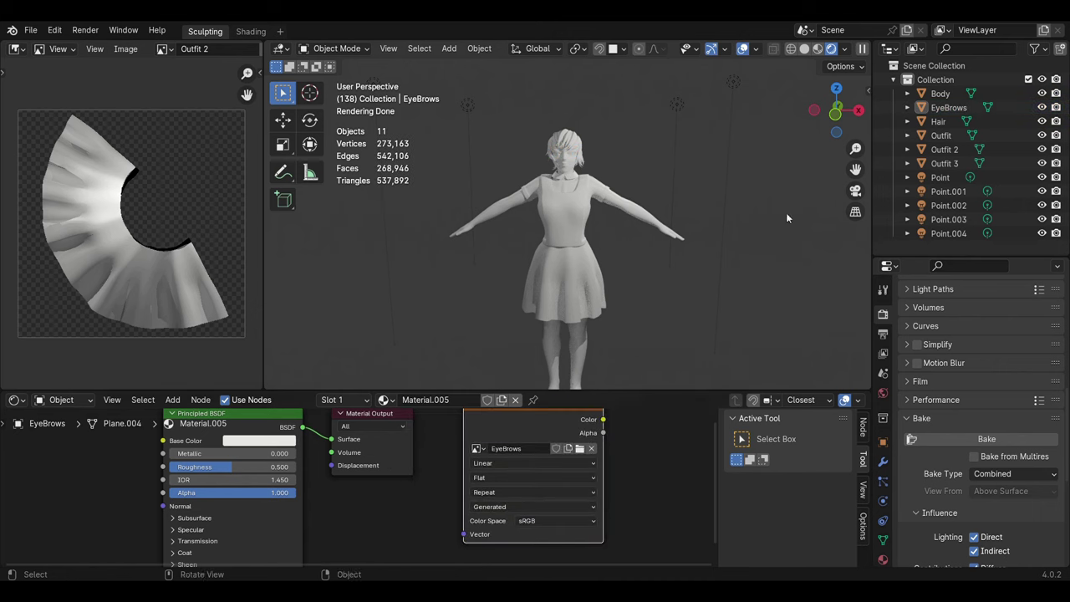
{"action": "left_click", "coordinate": [940, 94]}
{"action": "left_click", "coordinate": [948, 107]}
Step: Bake the EyeBrows lighting, then send a viewport snapshot to Krita with Quick Edit
{"action": "left_click", "coordinate": [959, 438]}
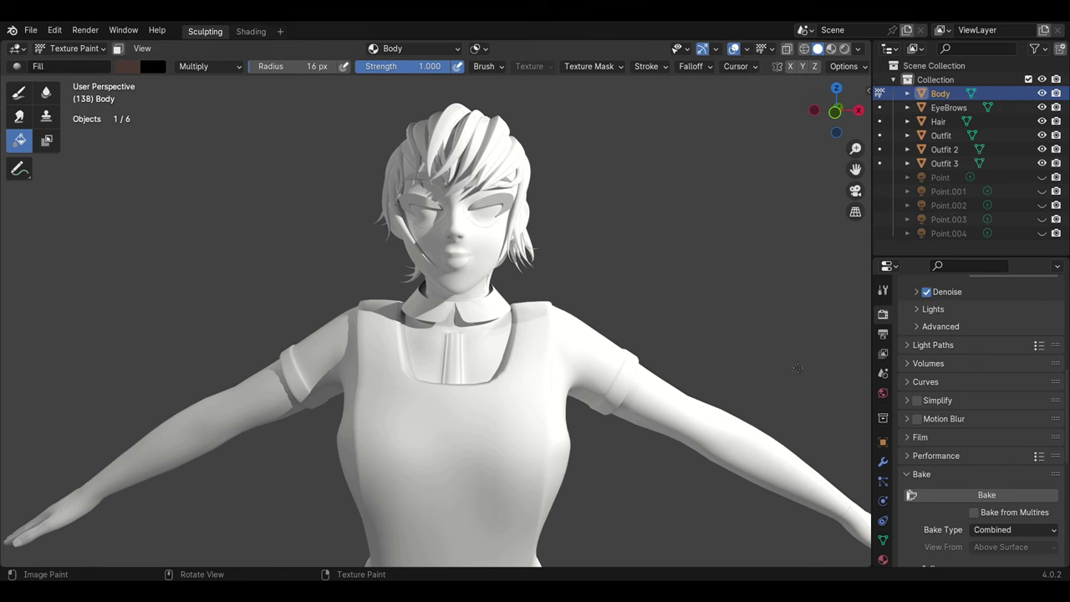
{"action": "key", "text": "n"}
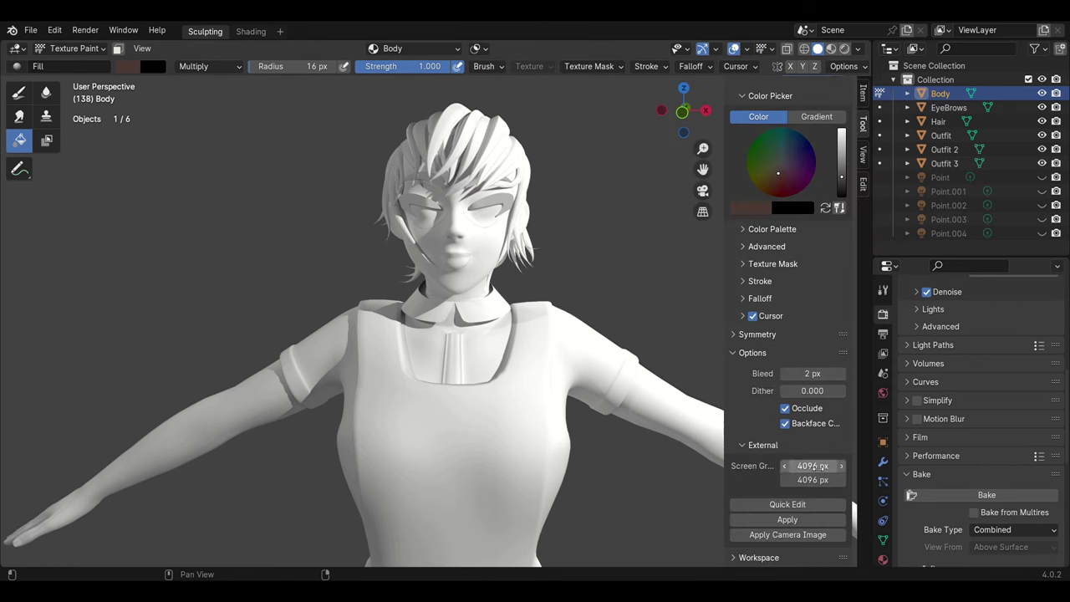
{"action": "left_click", "coordinate": [786, 506]}
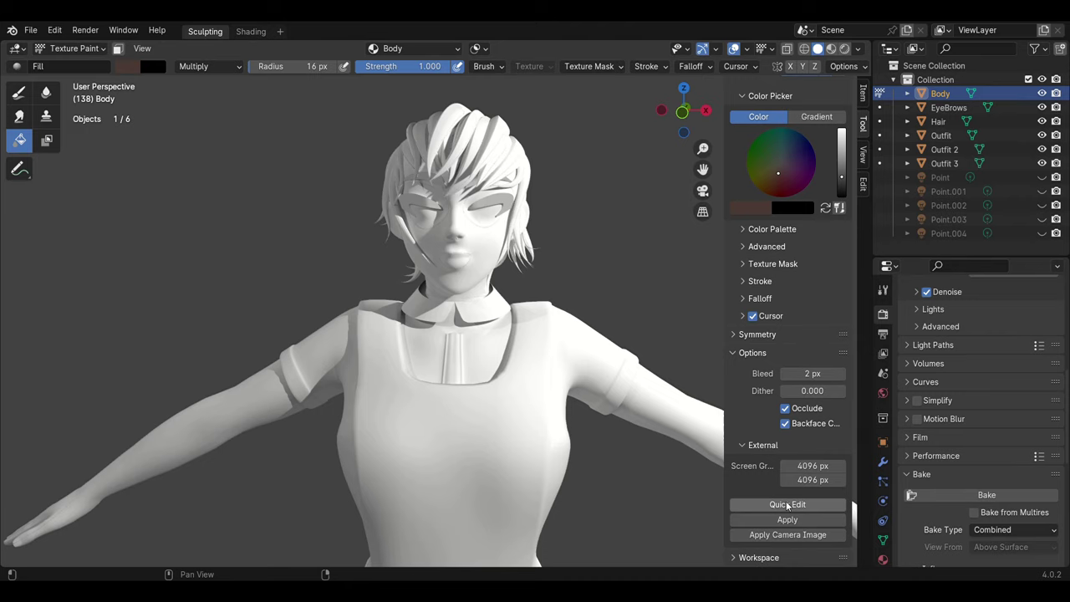
{"action": "key", "text": "plus"}
Step: Add a Color-blend paint layer and tint the face and hair light peach
{"action": "key", "text": "plus"}
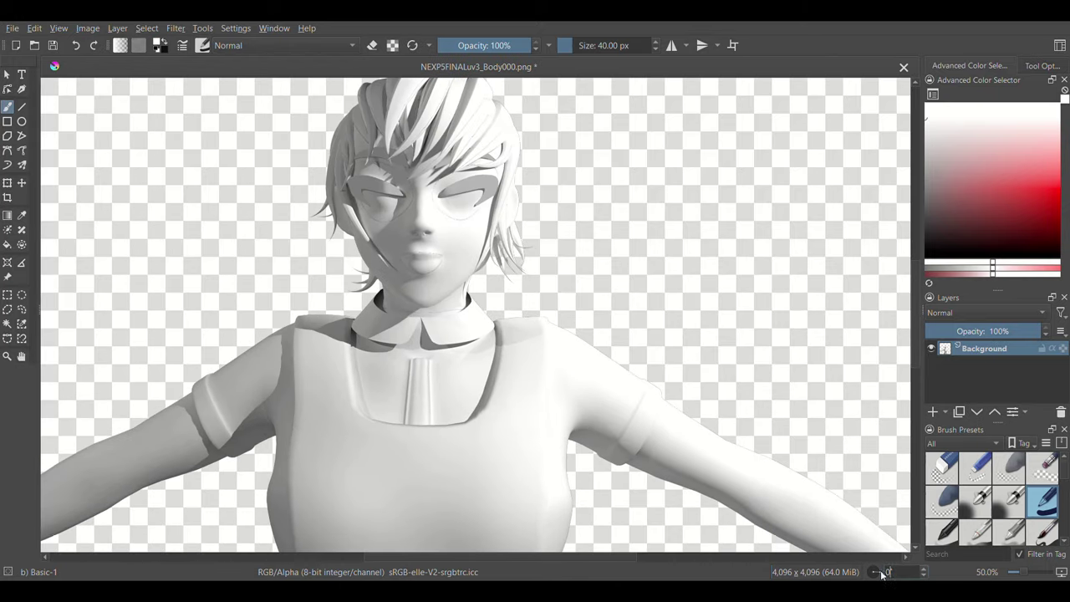
{"action": "key", "text": "plus"}
{"action": "key", "text": "Insert"}
{"action": "left_click", "coordinate": [991, 142]}
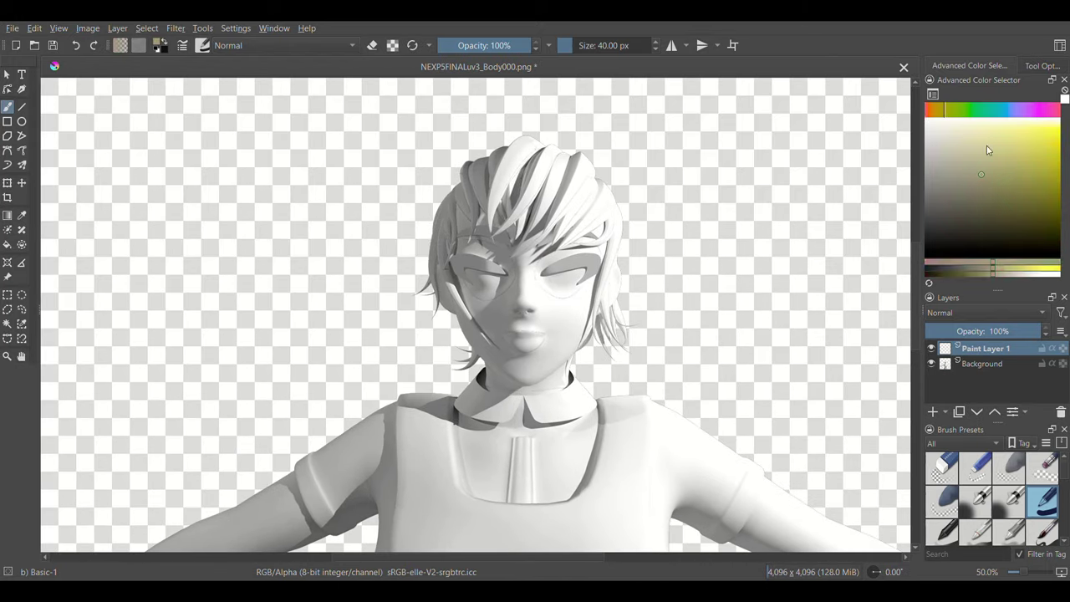
{"action": "mouse_move", "coordinate": [551, 307]}
{"action": "left_mouse_down"}
{"action": "mouse_move", "coordinate": [572, 308]}
{"action": "mouse_move", "coordinate": [585, 230]}
{"action": "mouse_move", "coordinate": [578, 337]}
{"action": "left_mouse_up"}
{"action": "key", "text": "ctrl+z"}
{"action": "left_click", "coordinate": [991, 136]}
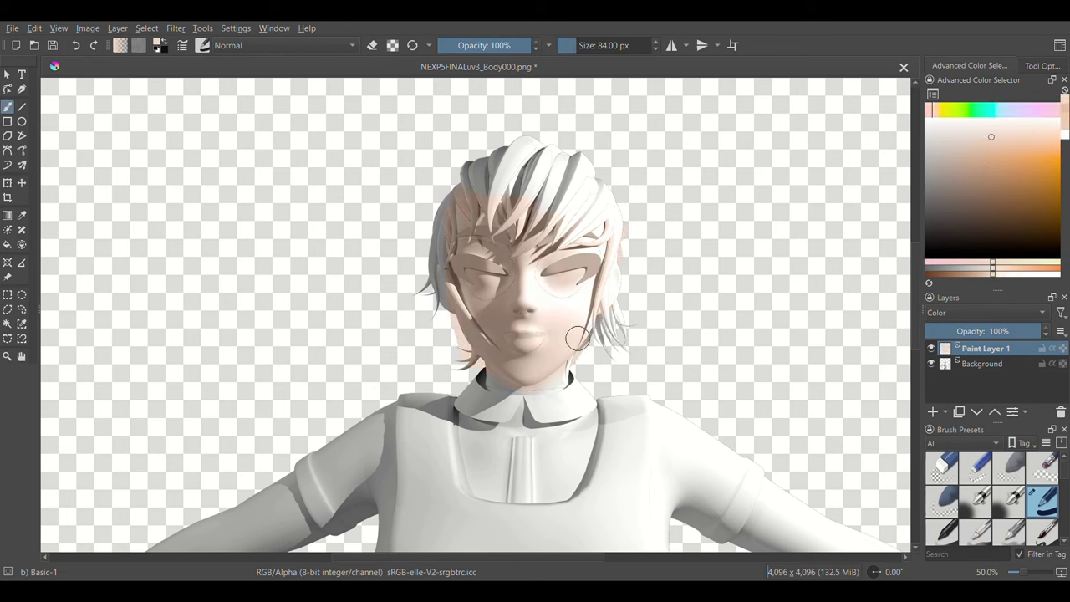
Step: On Paint Layer 2, paint red shading over the face's left half with Basic-4 Flow Opacity
{"action": "left_click", "coordinate": [933, 412]}
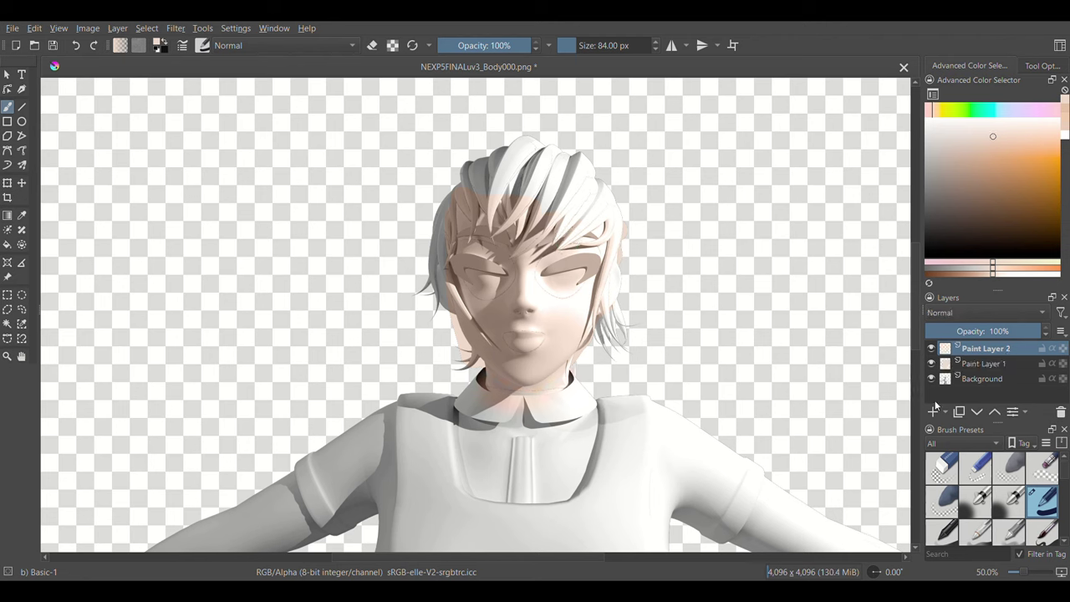
{"action": "left_click", "coordinate": [1000, 153]}
{"action": "left_click", "coordinate": [1009, 526]}
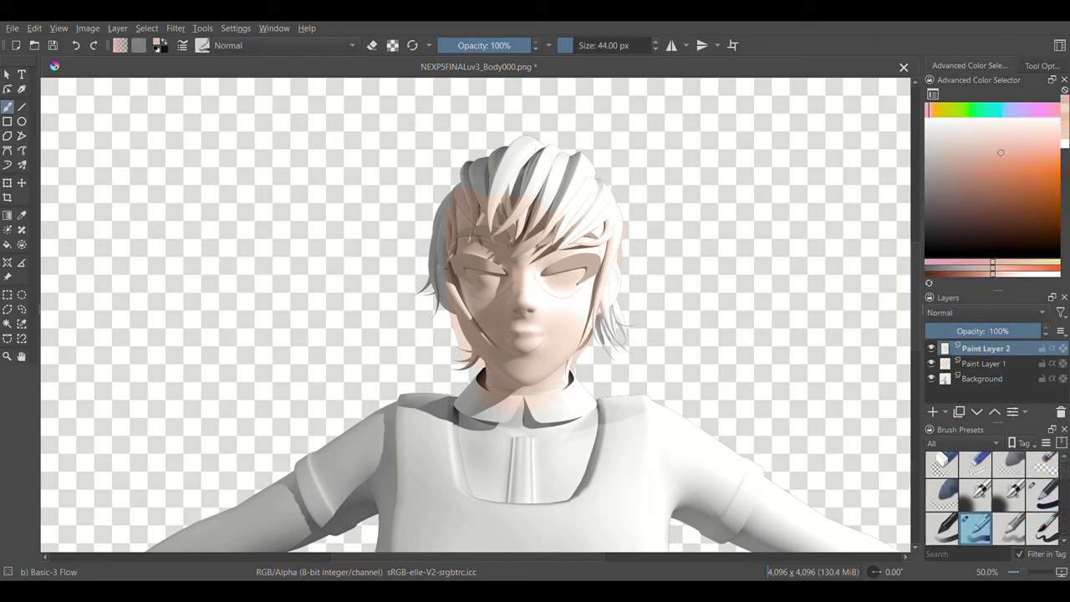
{"action": "left_click", "coordinate": [1058, 108]}
{"action": "left_click", "coordinate": [1025, 178]}
{"action": "key", "text": "bracketright"}
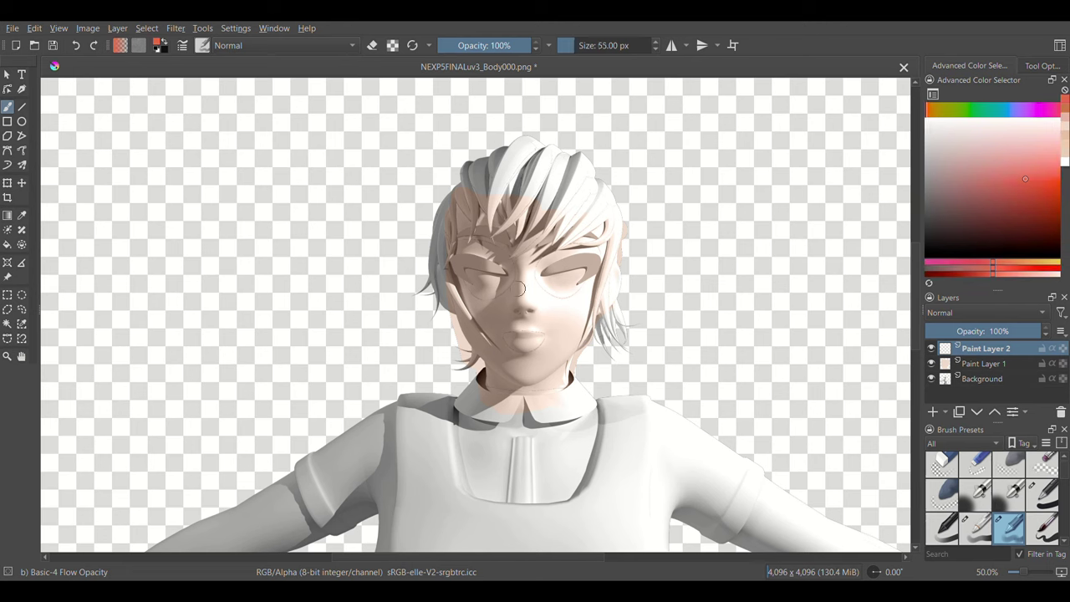
{"action": "key", "text": "bracketright"}
{"action": "key", "text": "bracketright"}
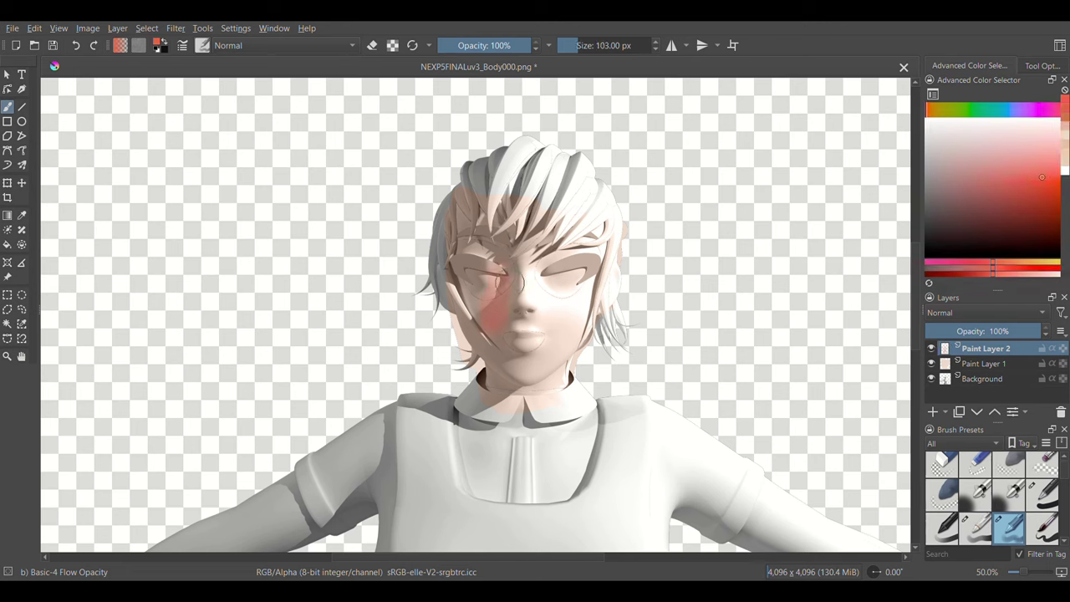
{"action": "left_click_drag", "start_coordinate": [493, 200], "coordinate": [468, 392]}
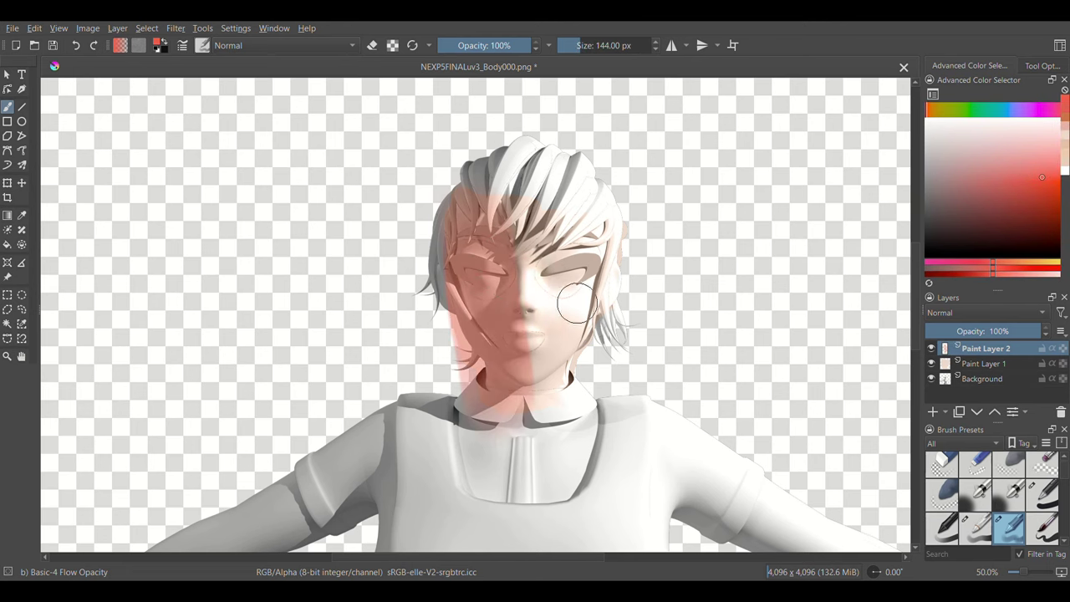
{"action": "key", "text": "e"}
{"action": "key", "text": "bracketleft"}
{"action": "key", "text": "bracketleft"}
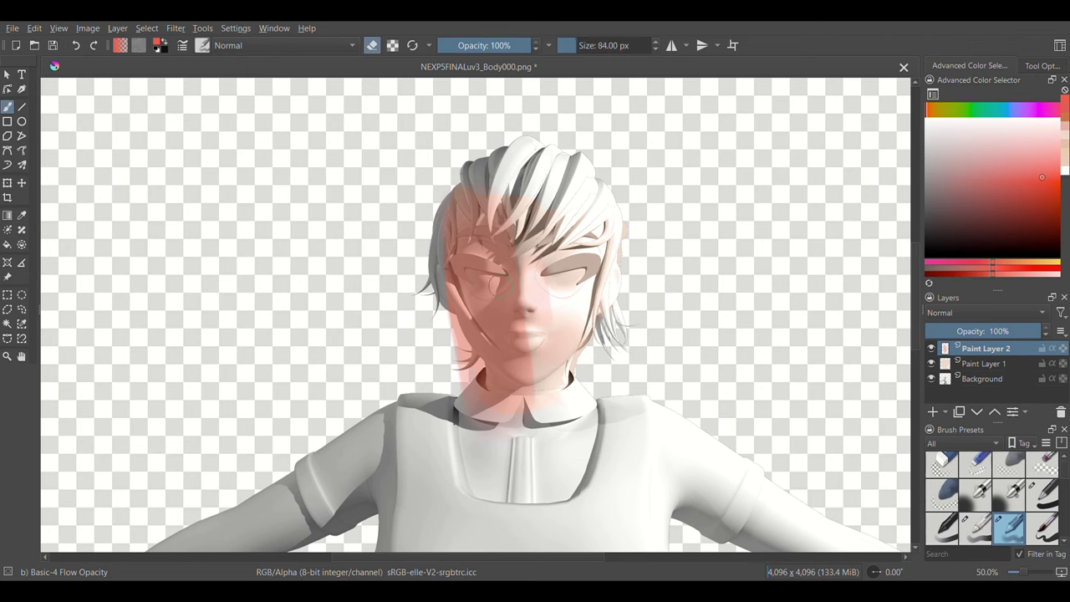
{"action": "key", "text": "e"}
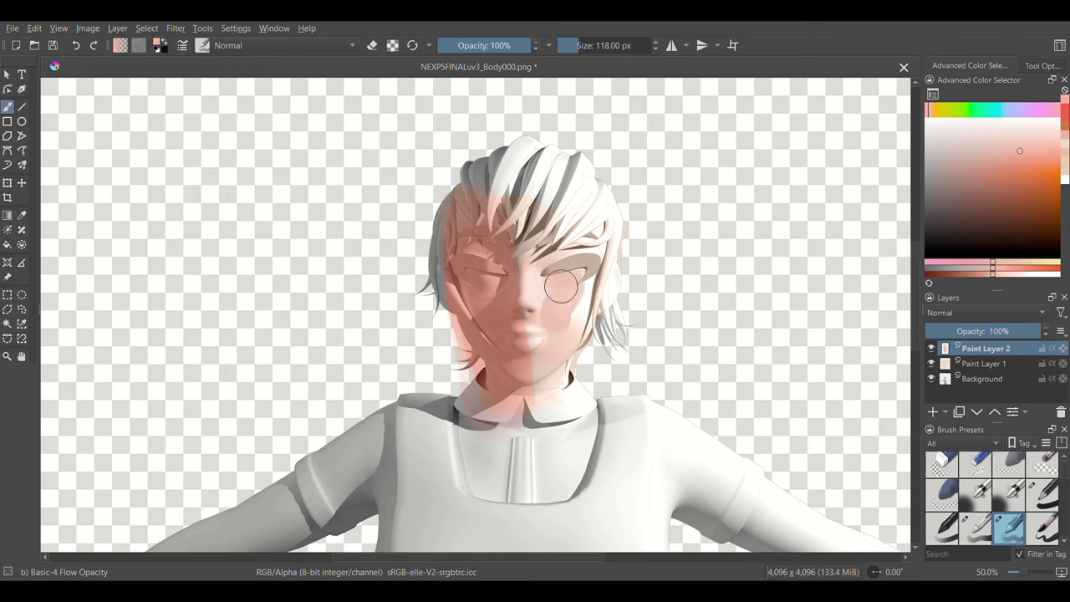
{"action": "key", "text": "bracketleft"}
{"action": "key", "text": "bracketleft"}
Step: Add a third paint layer and clean up the shading around the left eye with paler skin tones
{"action": "scroll", "coordinate": [481, 242], "scroll_direction": "up", "scroll_amount": 1, "text": "ctrl"}
{"action": "left_click", "coordinate": [473, 261], "text": "ctrl"}
{"action": "key", "text": "Insert"}
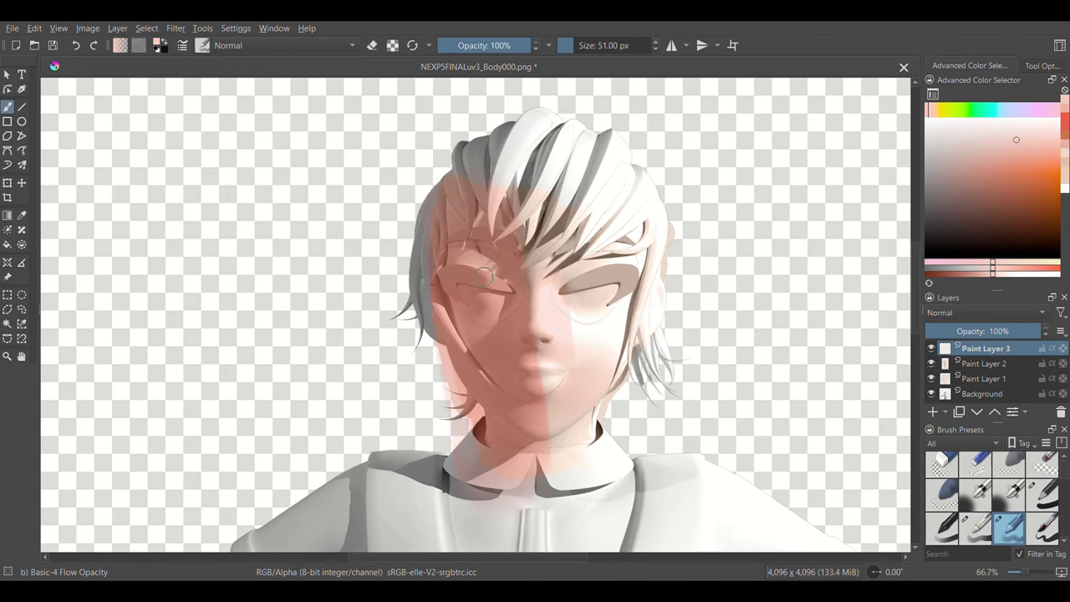
{"action": "key", "text": "bracketright"}
{"action": "key", "text": "bracketright"}
{"action": "key", "text": "e"}
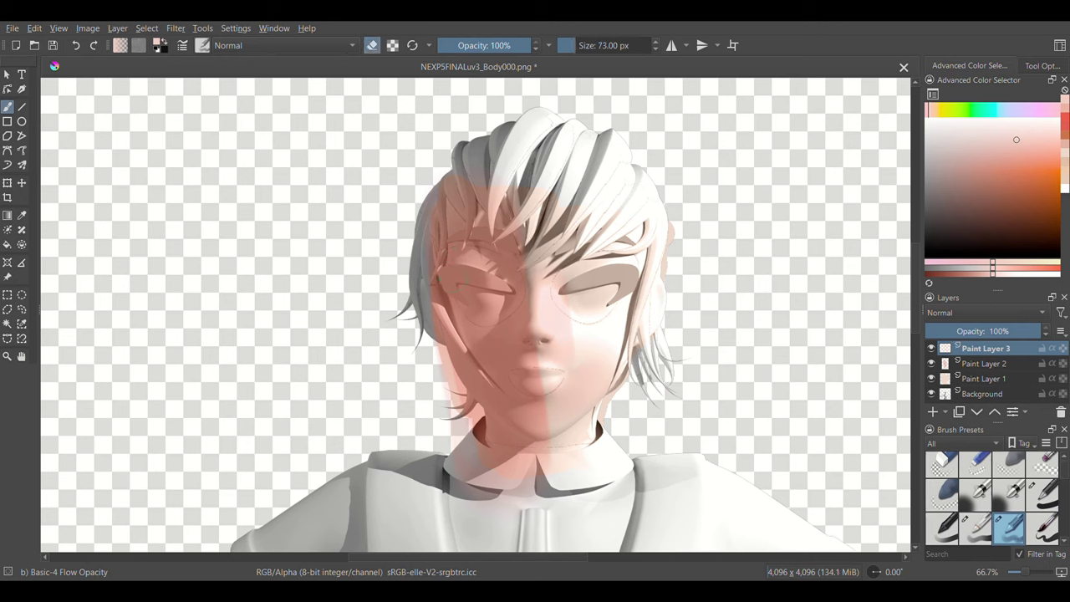
{"action": "key", "text": "e"}
{"action": "key", "text": "bracketright"}
{"action": "left_click", "coordinate": [487, 311], "text": "ctrl"}
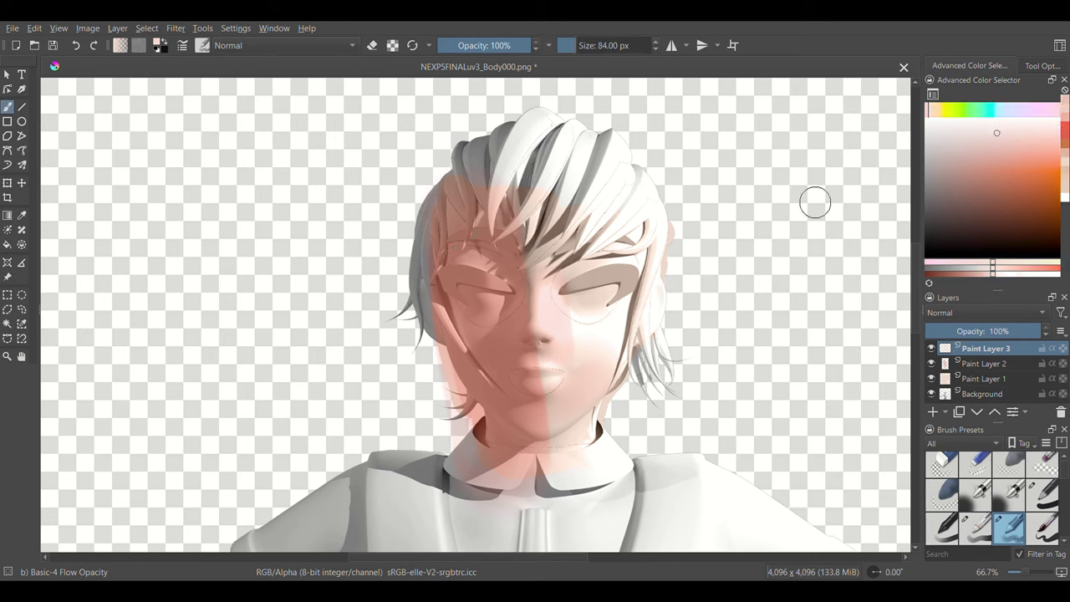
{"action": "left_click", "coordinate": [481, 297], "text": "ctrl"}
{"action": "key", "text": "bracketleft"}
{"action": "key", "text": "e"}
{"action": "left_click_drag", "start_coordinate": [478, 288], "coordinate": [461, 306]}
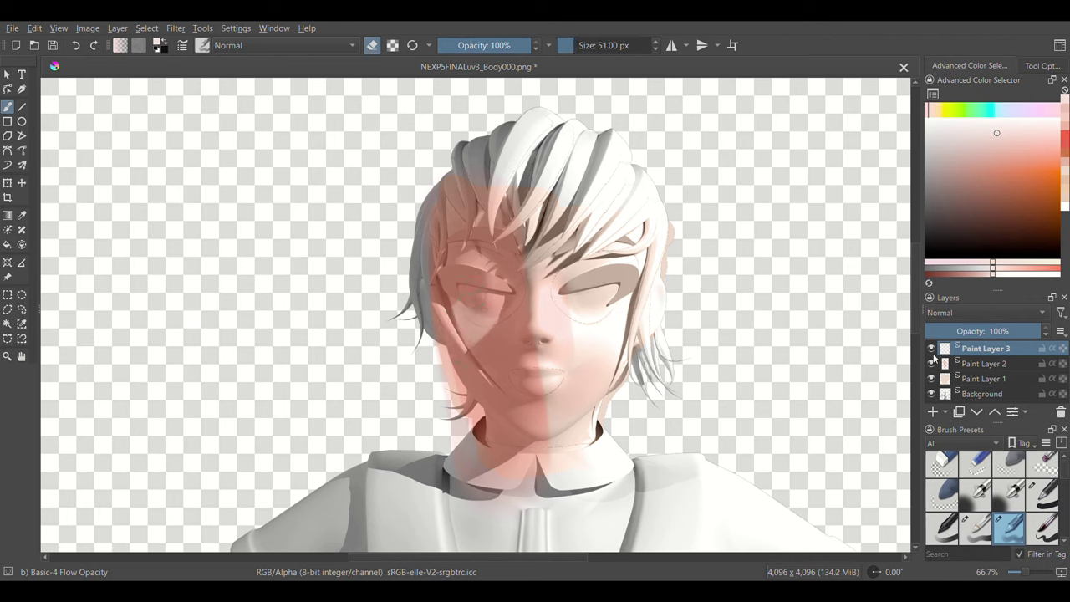
Step: Rework the shading along the cheek and neck
{"action": "key", "text": "bracketright"}
{"action": "key", "text": "e"}
{"action": "left_click_drag", "start_coordinate": [501, 265], "coordinate": [510, 438]}
{"action": "key", "text": "bracketright"}
{"action": "key", "text": "e"}
{"action": "key", "text": "e"}
{"action": "key", "text": "bracketleft"}
{"action": "key", "text": "bracketleft"}
{"action": "key", "text": "bracketleft"}
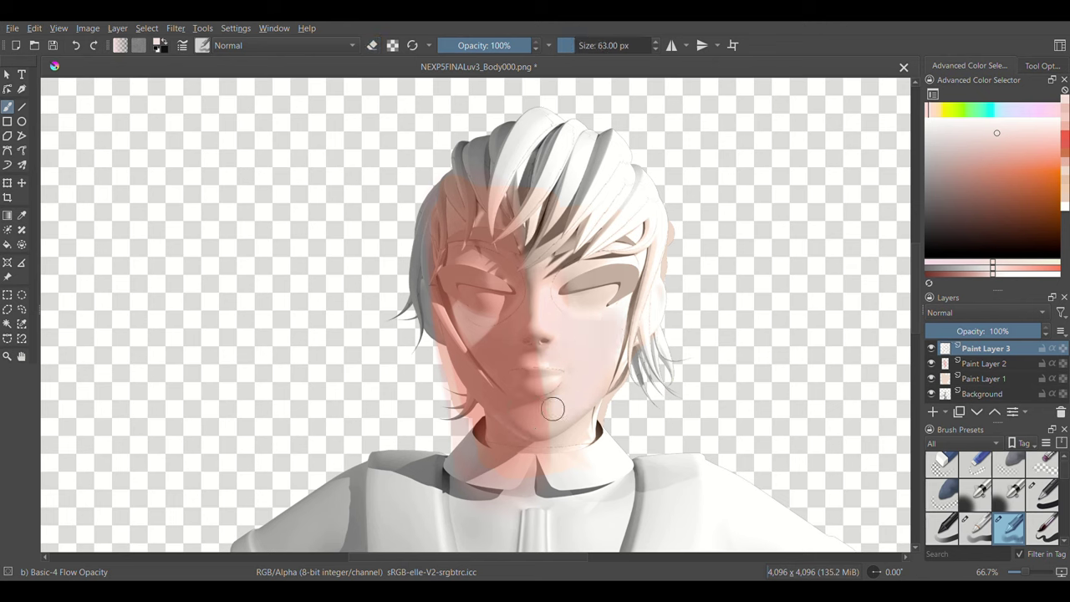
{"action": "key", "text": "bracketright"}
{"action": "key", "text": "bracketleft"}
{"action": "key", "text": "bracketleft"}
{"action": "key", "text": "bracketleft"}
{"action": "key", "text": "bracketleft"}
{"action": "key", "text": "bracketleft"}
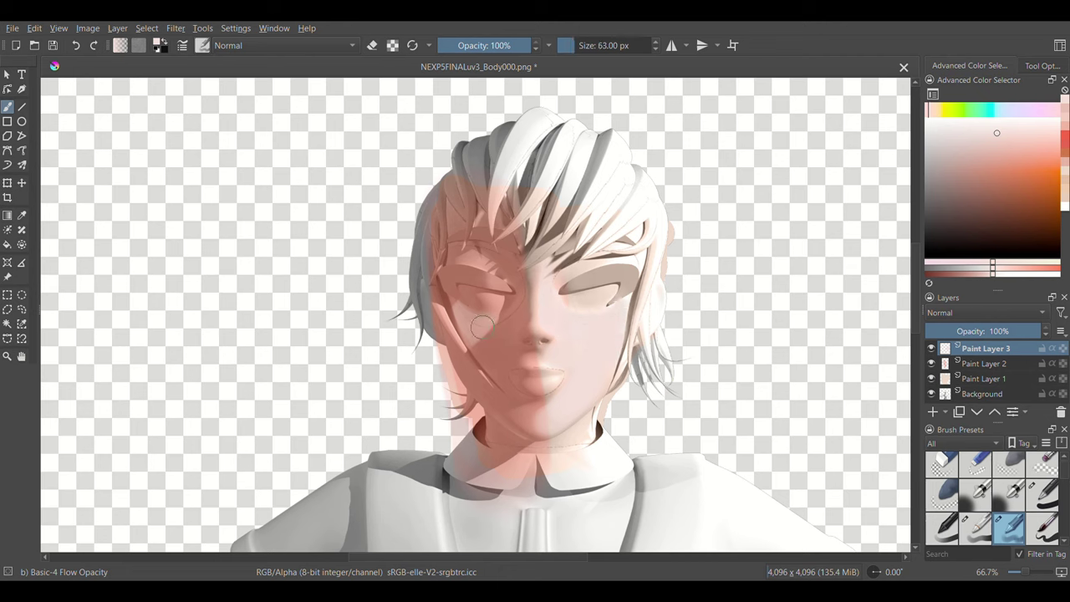
{"action": "key", "text": "bracketright"}
{"action": "key", "text": "bracketleft"}
{"action": "key", "text": "bracketleft"}
{"action": "key", "text": "bracketleft"}
Step: Paint deeper red accents across the upper face
{"action": "left_click", "coordinate": [630, 361], "text": "ctrl"}
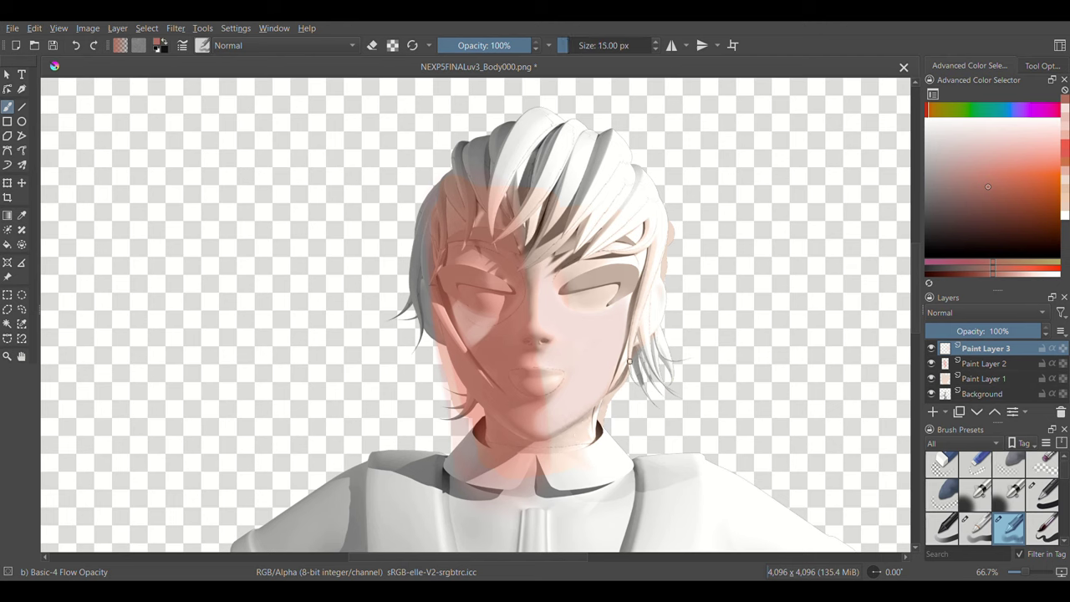
{"action": "key", "text": "e"}
{"action": "key", "text": "e"}
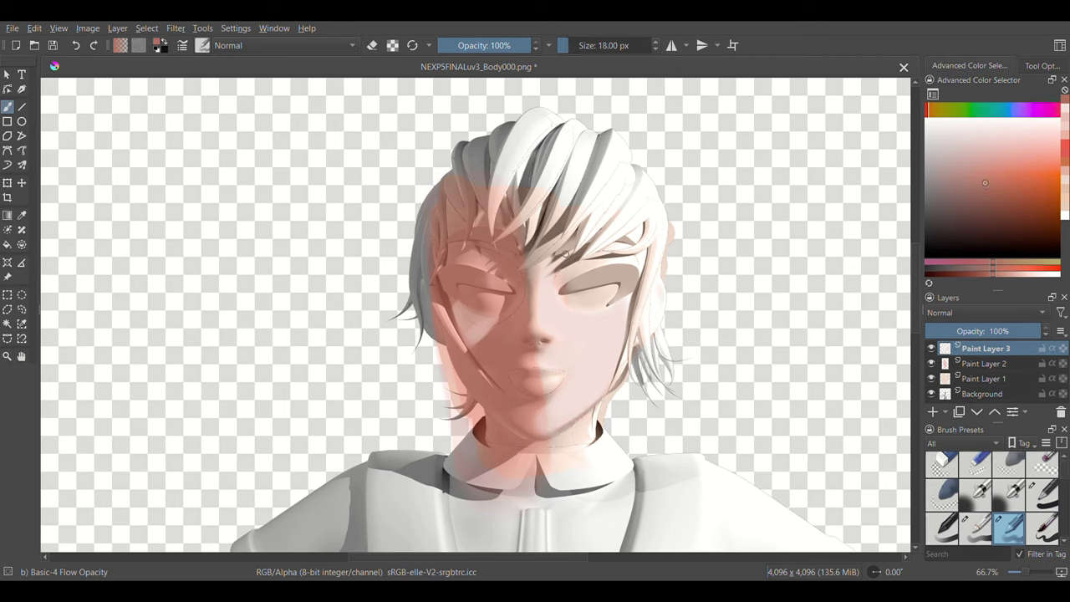
{"action": "left_click", "coordinate": [535, 303], "text": "ctrl"}
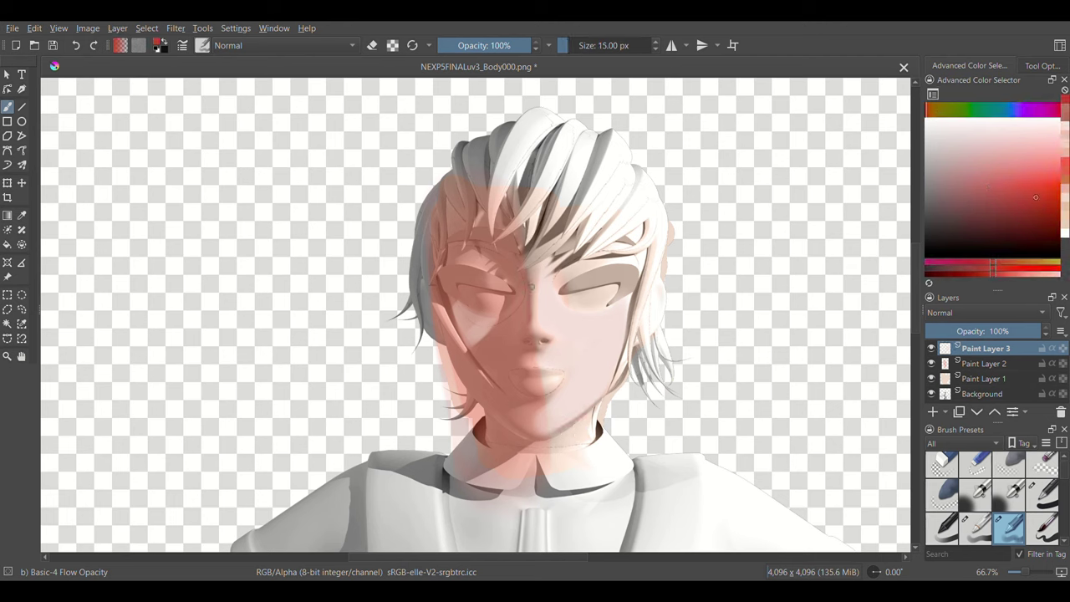
{"action": "key", "text": "bracketleft"}
{"action": "key", "text": "bracketleft"}
{"action": "key", "text": "bracketright"}
{"action": "key", "text": "bracketright"}
{"action": "key", "text": "bracketright"}
{"action": "left_click_drag", "start_coordinate": [476, 254], "coordinate": [512, 276]}
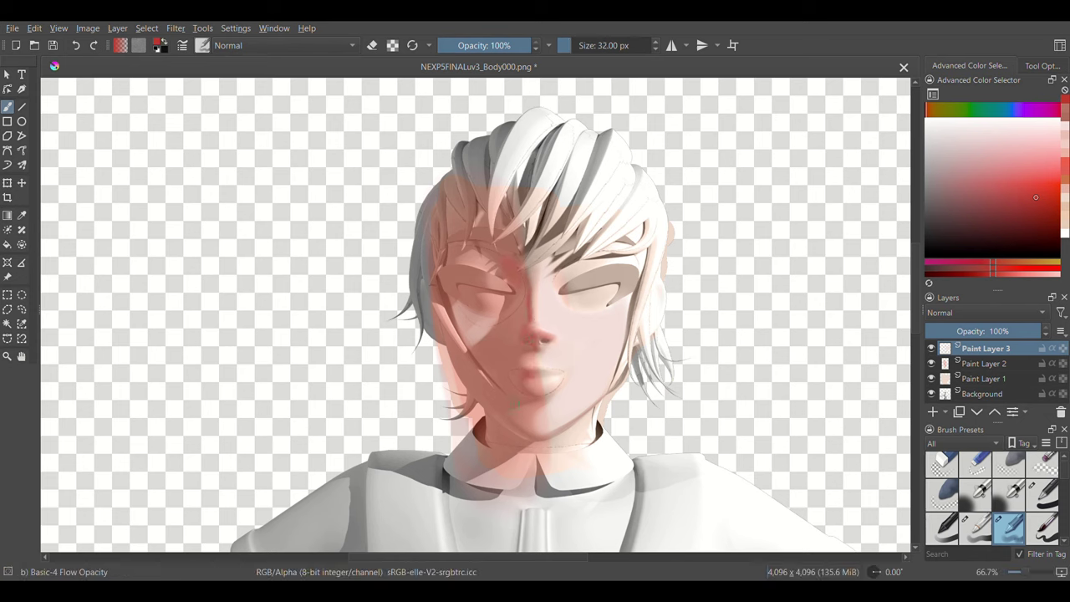
Step: On a new layer, paint dark irises in both eyes and erase their tops for lidded eyes
{"action": "left_click", "coordinate": [958, 230]}
{"action": "key", "text": "Insert"}
{"action": "key", "text": "bracketright"}
{"action": "key", "text": "bracketright"}
{"action": "key", "text": "bracketright"}
{"action": "left_click_drag", "start_coordinate": [576, 293], "coordinate": [608, 297]}
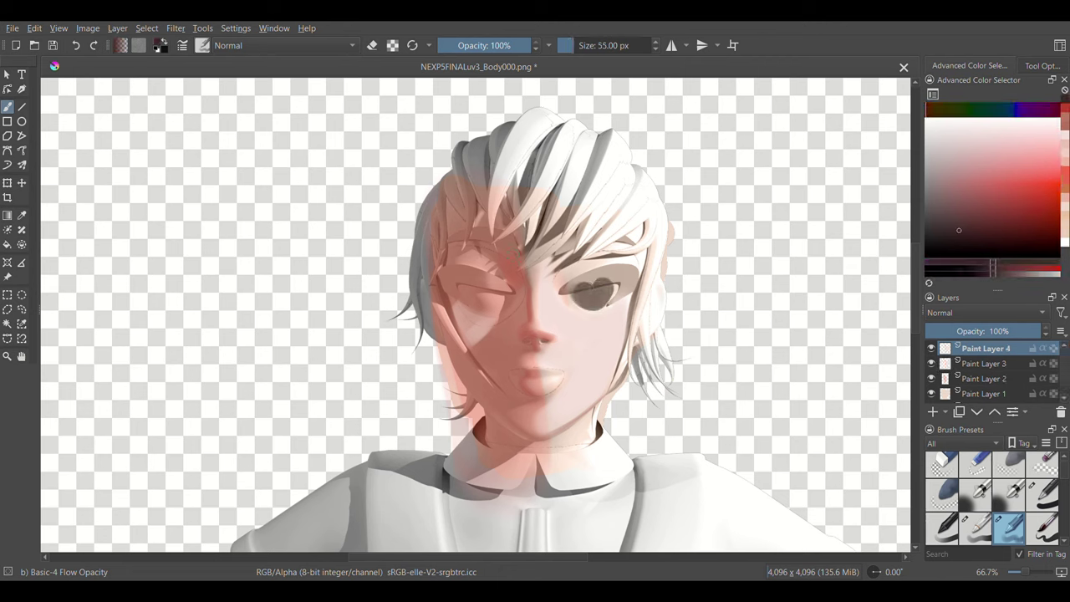
{"action": "left_click_drag", "start_coordinate": [472, 292], "coordinate": [499, 294]}
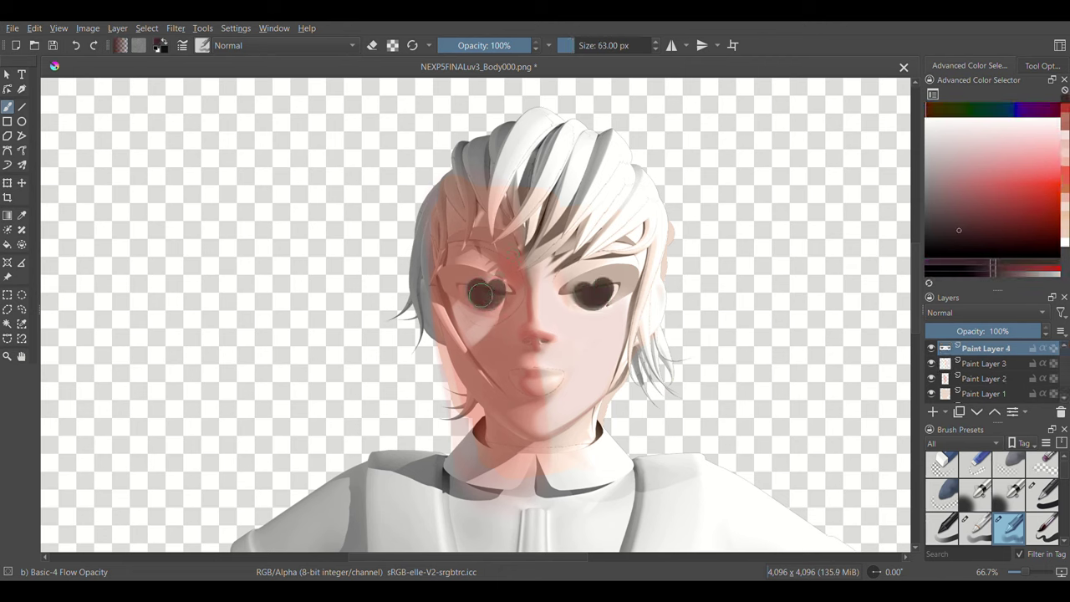
{"action": "key", "text": "bracketright"}
{"action": "key", "text": "e"}
{"action": "left_click_drag", "start_coordinate": [571, 281], "coordinate": [613, 282]}
{"action": "left_click_drag", "start_coordinate": [506, 282], "coordinate": [470, 282]}
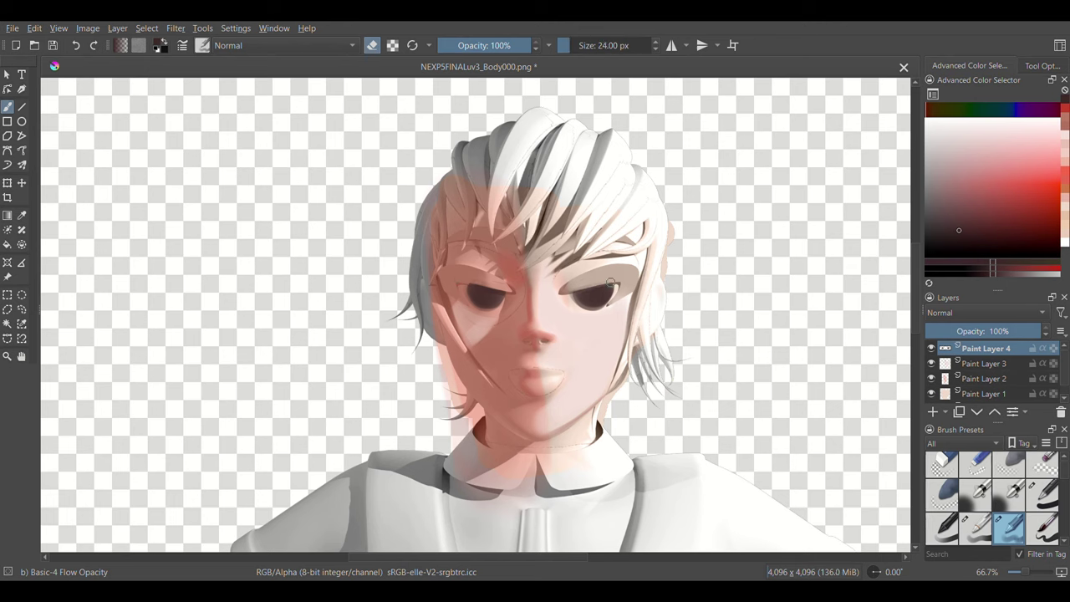
{"action": "key", "text": "e"}
Step: Draw a dark line along the right upper eyelid
{"action": "left_click", "coordinate": [532, 355], "text": "ctrl"}
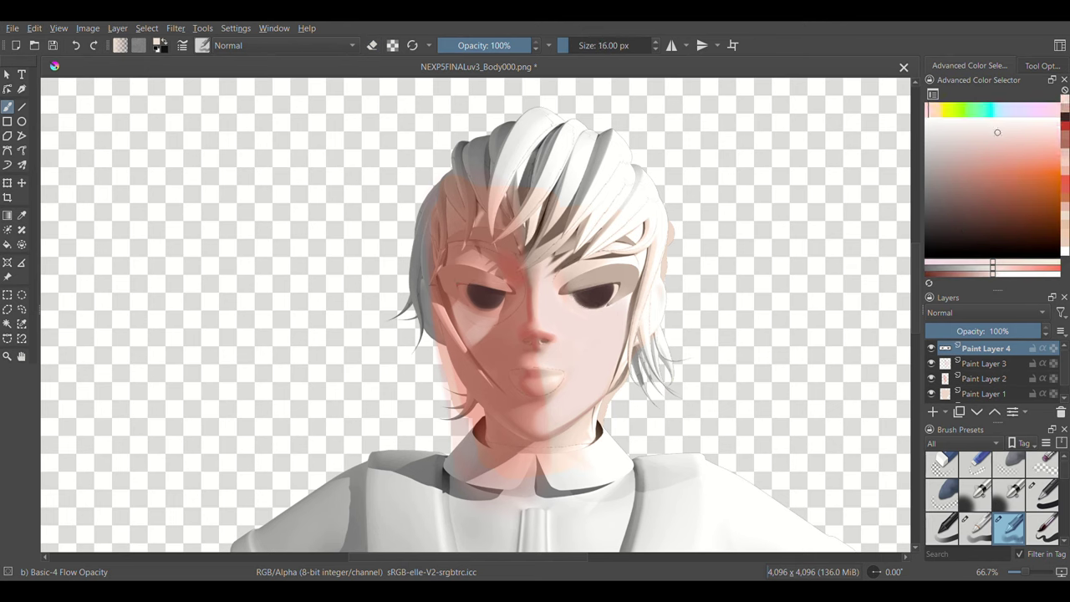
{"action": "left_click", "coordinate": [488, 300], "text": "ctrl"}
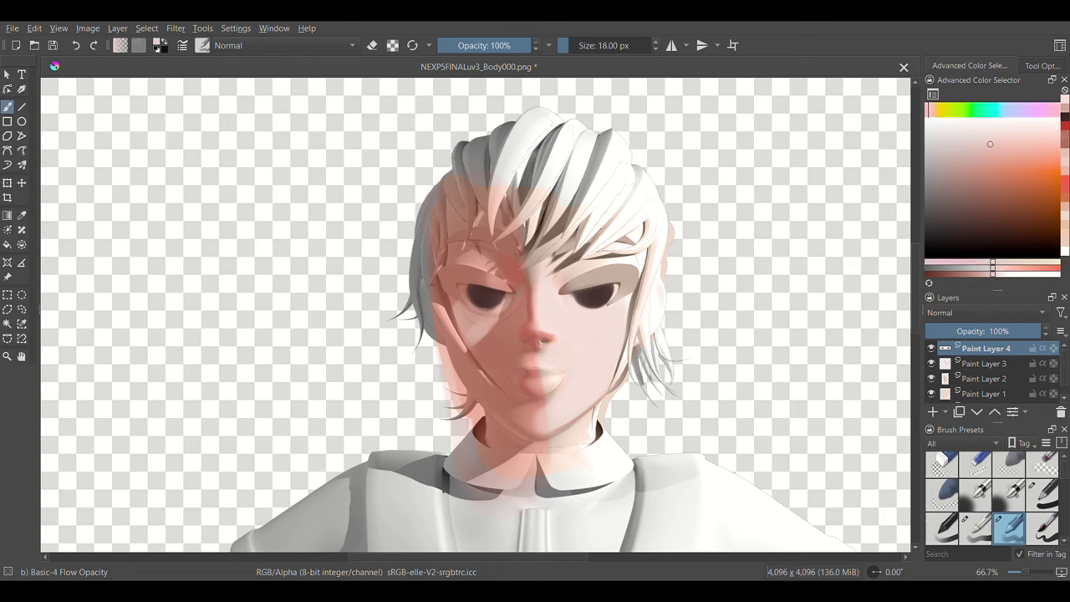
{"action": "key", "text": "bracketright"}
{"action": "key", "text": "bracketright"}
{"action": "key", "text": "bracketright"}
{"action": "left_click", "coordinate": [619, 285], "text": "ctrl"}
{"action": "left_click_drag", "start_coordinate": [619, 285], "coordinate": [566, 297]}
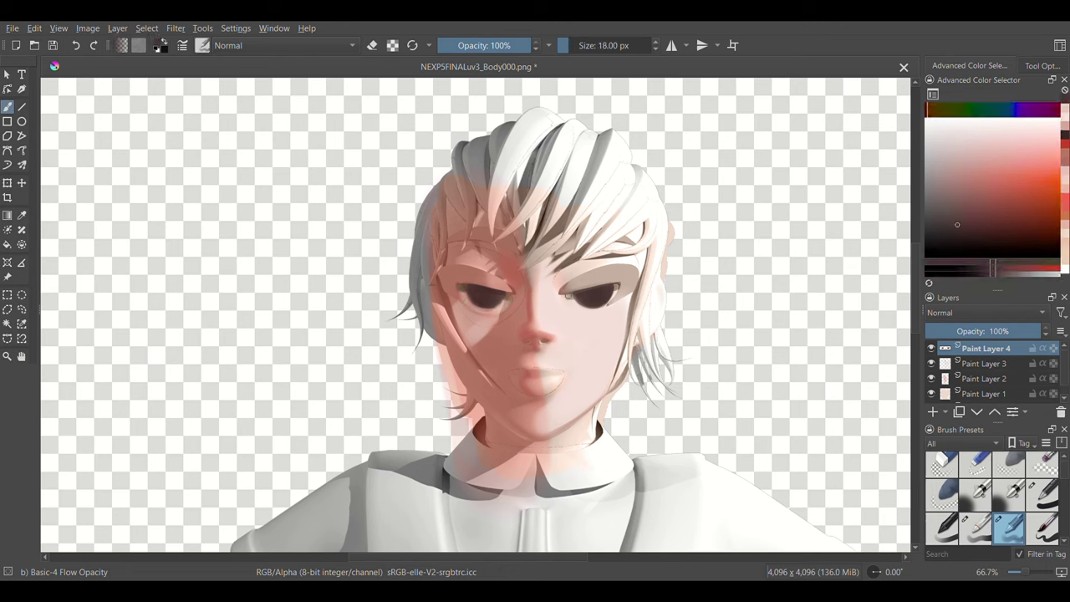
{"action": "key", "text": "bracketleft"}
{"action": "key", "text": "bracketleft"}
{"action": "key", "text": "bracketleft"}
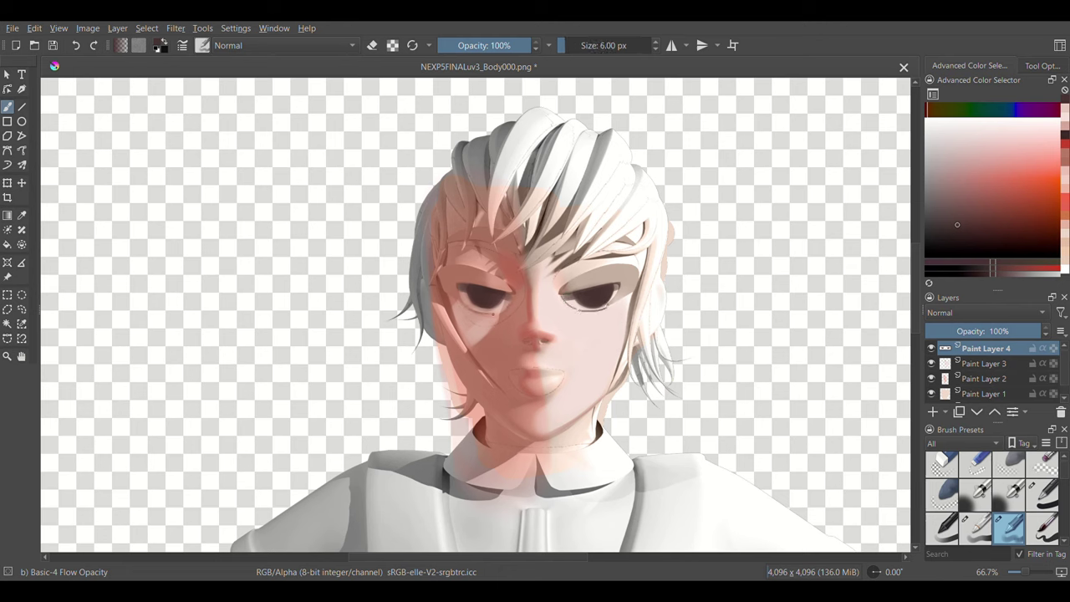
Step: Re-sample the face colours and pick a near-white colour with a small brush for eye highlights
{"action": "left_click", "coordinate": [494, 300], "text": "ctrl"}
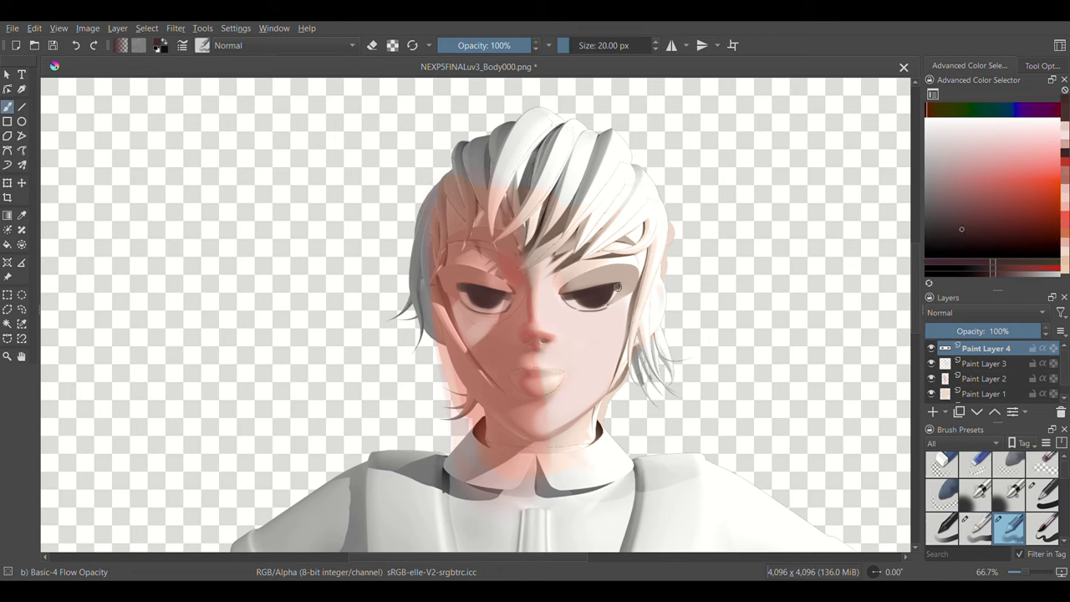
{"action": "key", "text": "bracketright"}
{"action": "key", "text": "bracketright"}
{"action": "key", "text": "bracketright"}
{"action": "left_click", "coordinate": [549, 291], "text": "ctrl"}
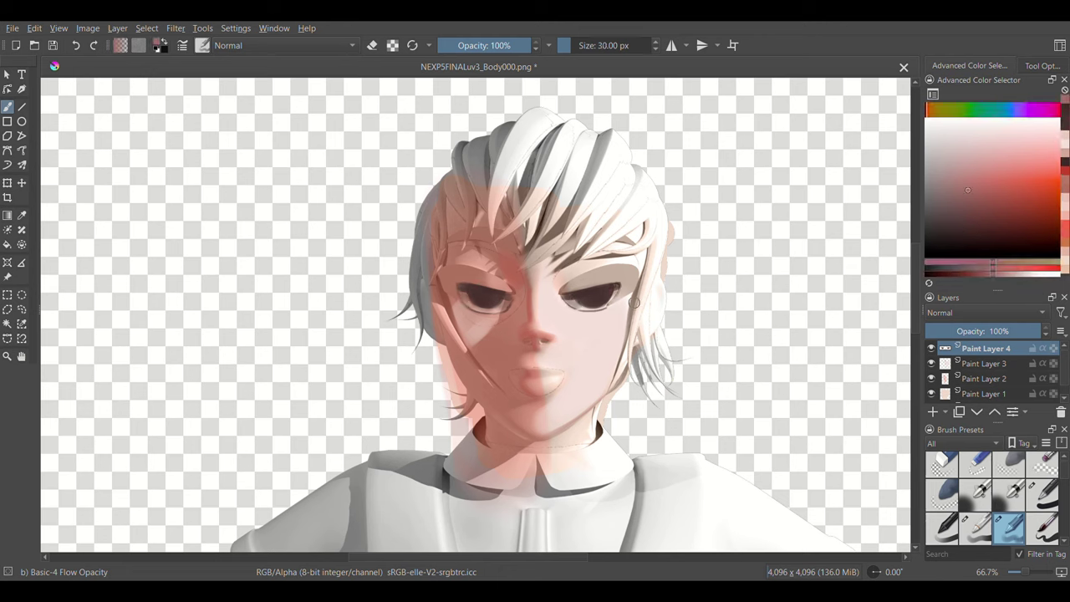
{"action": "left_click", "coordinate": [605, 298], "text": "ctrl"}
{"action": "key", "text": "bracketleft"}
{"action": "left_click", "coordinate": [620, 263], "text": "ctrl"}
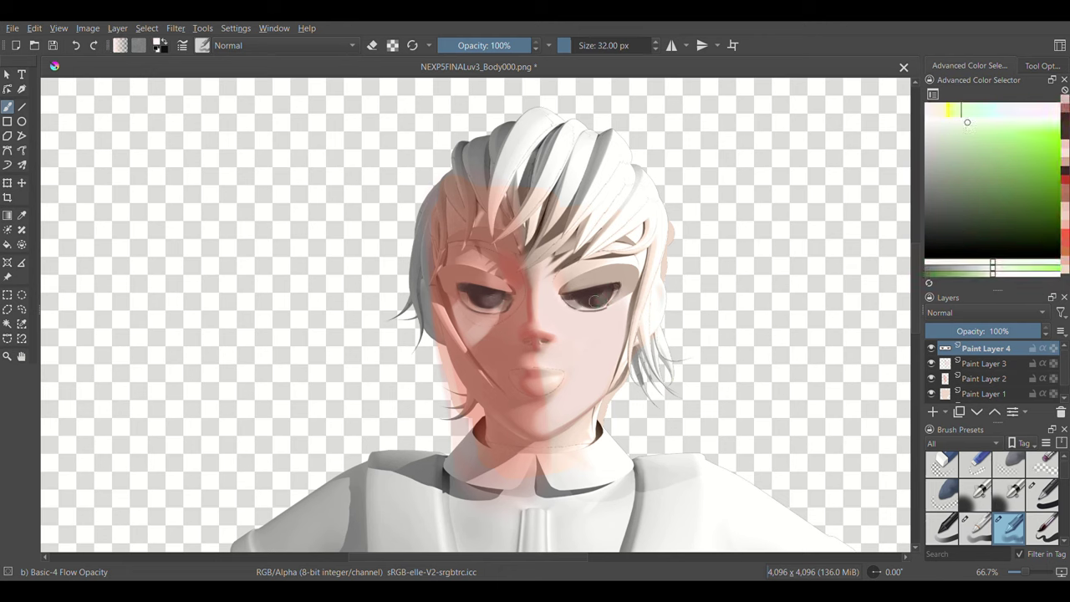
{"action": "key", "text": "bracketleft"}
{"action": "key", "text": "bracketleft"}
{"action": "key", "text": "bracketleft"}
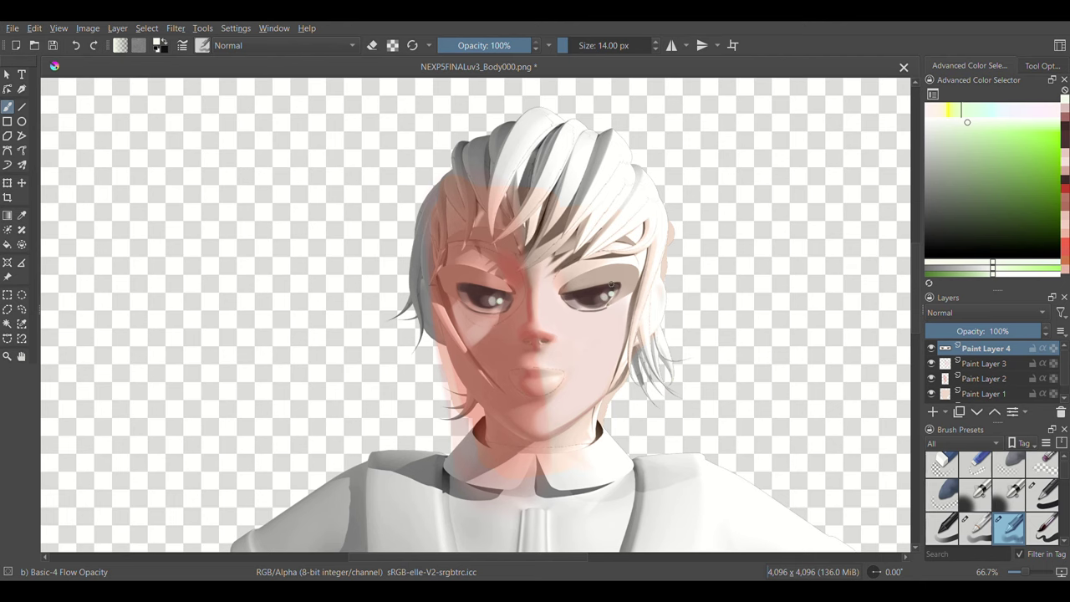
Step: Dab small dark red-brown lash marks at the outer corners of both eyes
{"action": "left_click", "coordinate": [590, 296], "text": "ctrl"}
{"action": "left_click", "coordinate": [607, 309]}
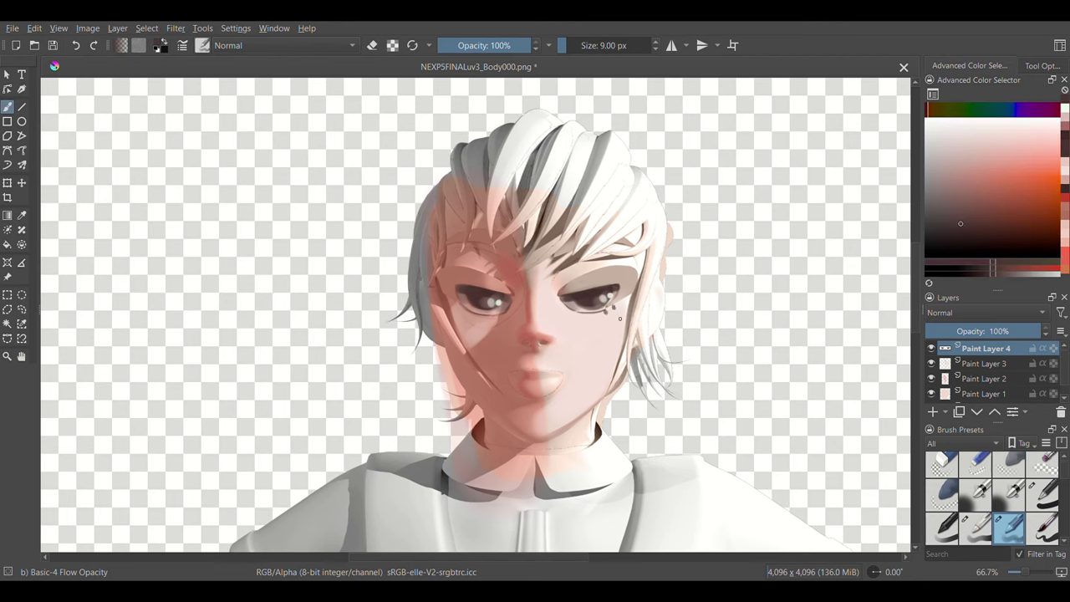
{"action": "key", "text": "bracketleft"}
{"action": "left_click", "coordinate": [461, 308]}
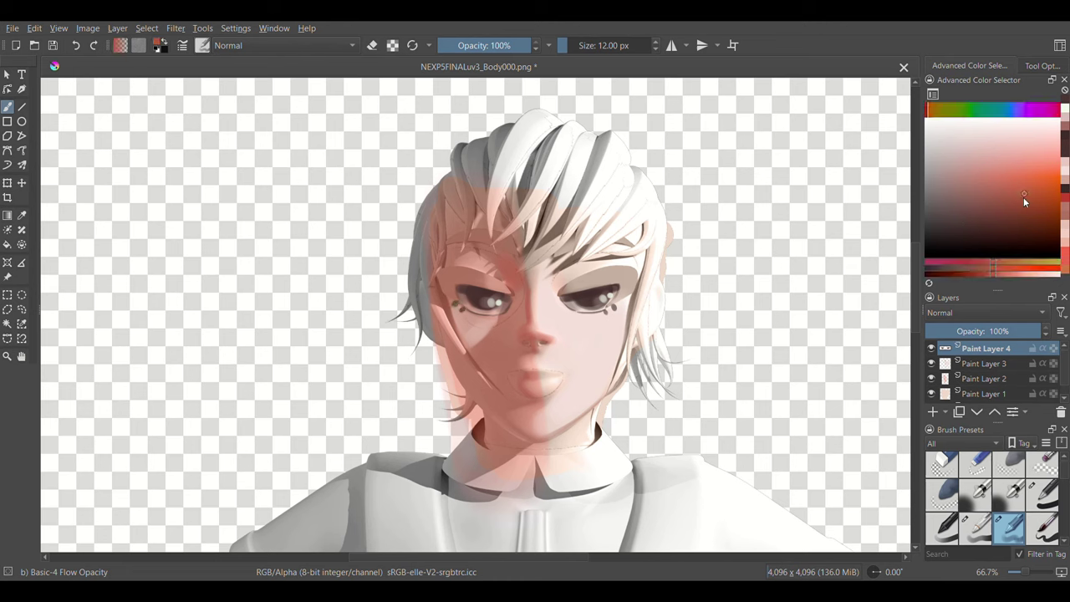
{"action": "key", "text": "bracketright"}
{"action": "key", "text": "bracketright"}
{"action": "key", "text": "bracketright"}
Step: Pick a mid salmon-red and add Paint Layer 5 above Paint Layer 4
{"action": "left_click", "coordinate": [544, 350], "text": "ctrl"}
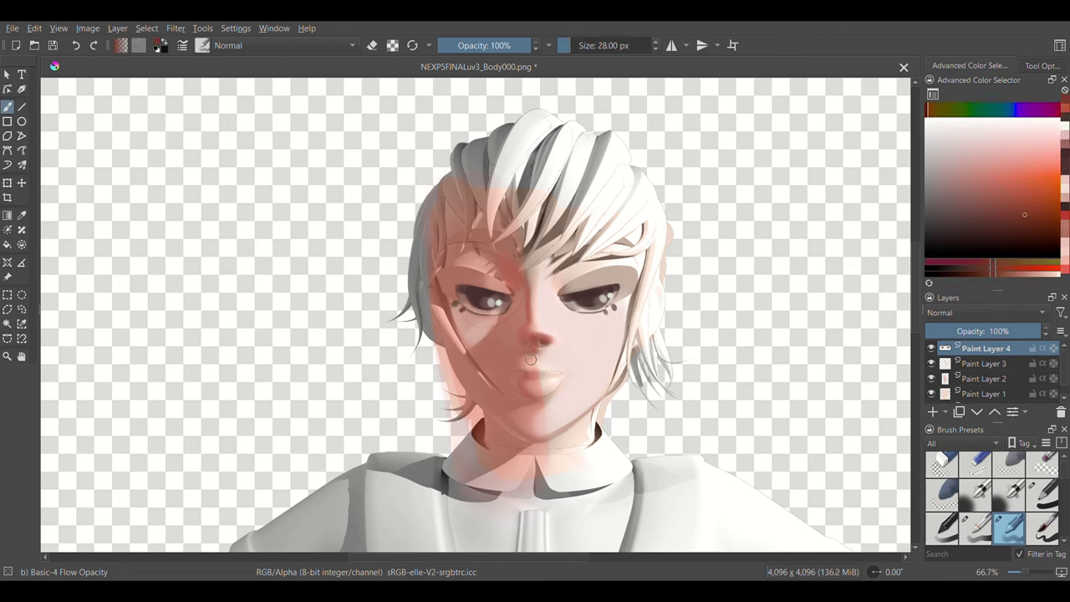
{"action": "key", "text": "e"}
{"action": "key", "text": "Insert"}
{"action": "left_click", "coordinate": [563, 397], "text": "ctrl"}
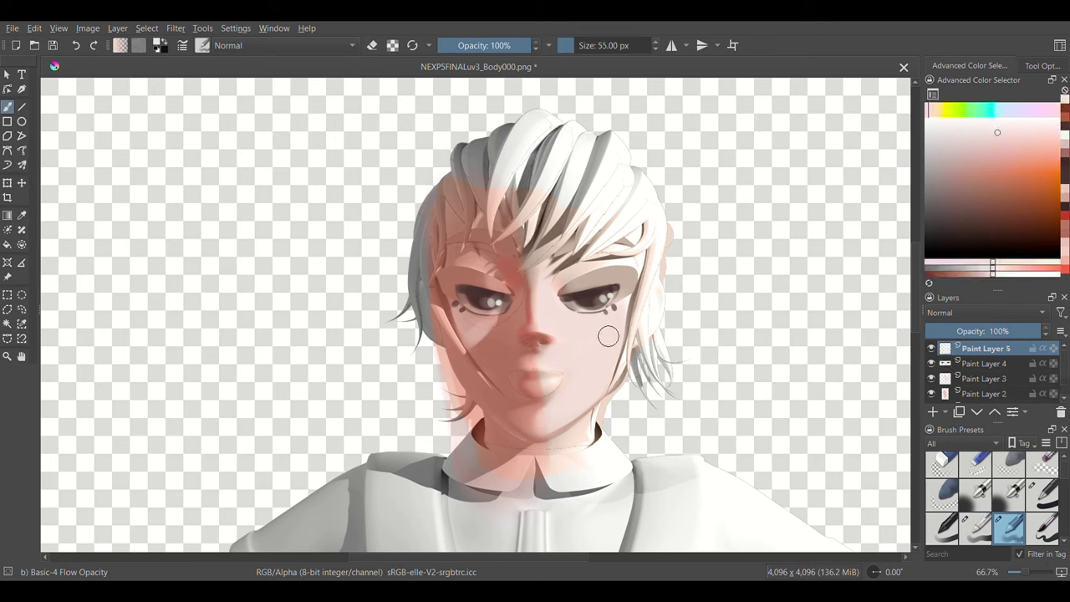
Step: Pick a darker orange, size the brush to about 38 px, and merge Paint Layers 5, 4 and 3
{"action": "key", "text": "e"}
{"action": "left_click", "coordinate": [548, 319], "text": "ctrl"}
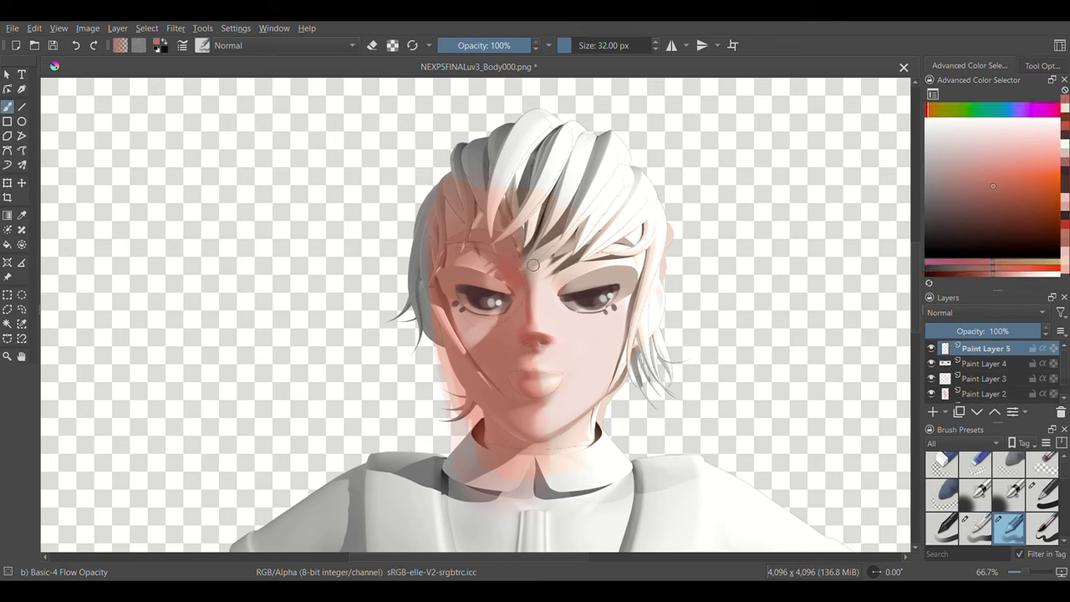
{"action": "left_click", "coordinate": [532, 276], "text": "ctrl"}
{"action": "left_click_drag", "start_coordinate": [495, 343], "coordinate": [535, 338], "text": "shift"}
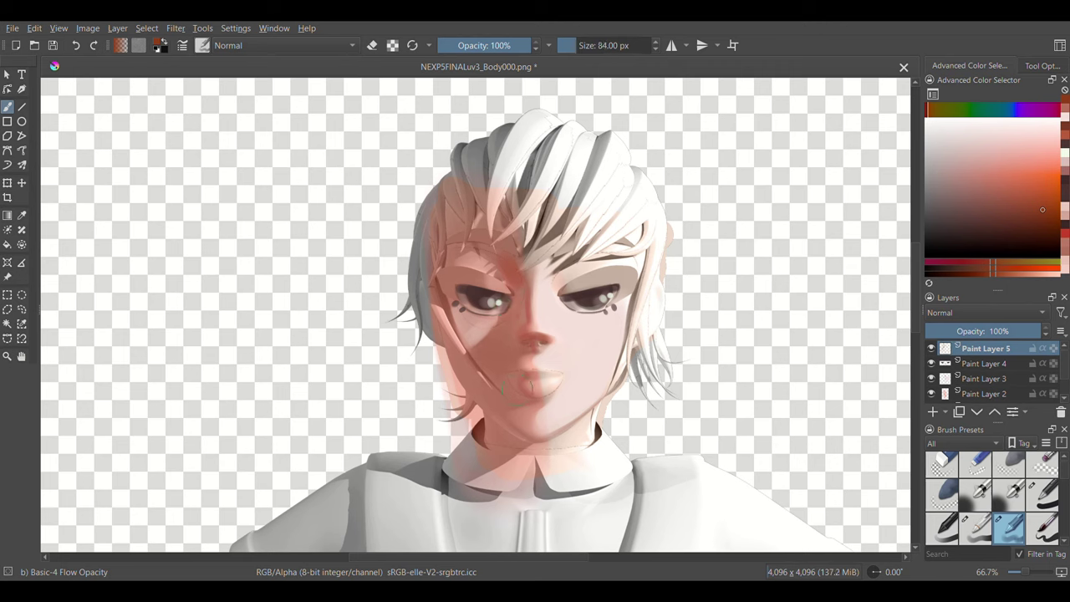
{"action": "left_click_drag", "start_coordinate": [535, 380], "coordinate": [495, 396], "text": "shift"}
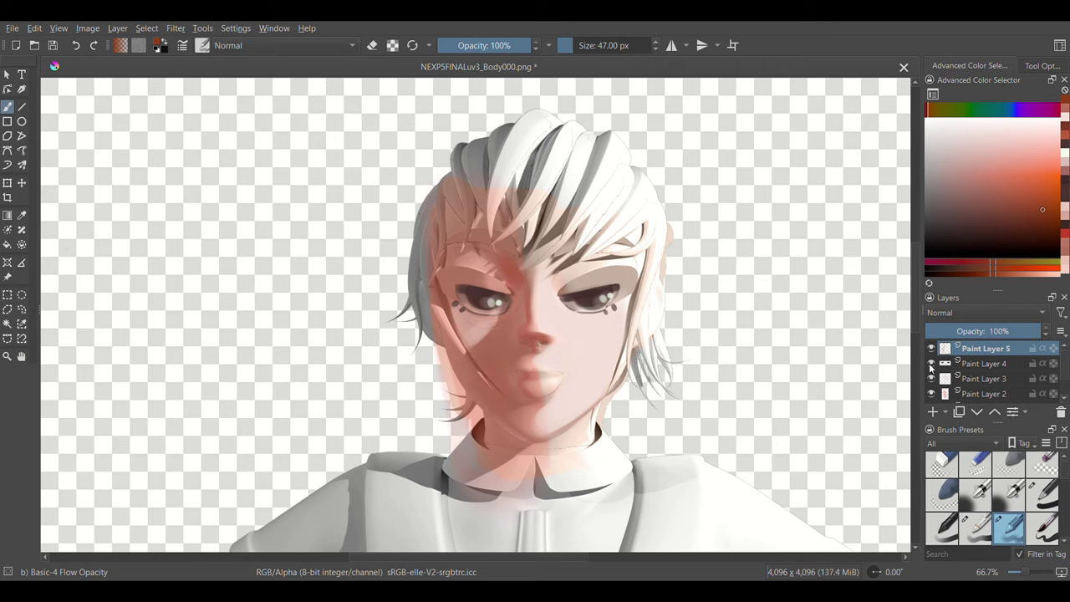
{"action": "left_click", "coordinate": [983, 379], "text": "shift"}
{"action": "key", "text": "ctrl+e"}
Step: Paint the lips red, adding darker red strokes across them
{"action": "left_click", "coordinate": [549, 365], "text": "ctrl"}
{"action": "key", "text": "["}
{"action": "key", "text": "["}
{"action": "key", "text": "["}
{"action": "scroll", "coordinate": [594, 344], "scroll_direction": "up", "scroll_amount": 2, "text": "ctrl"}
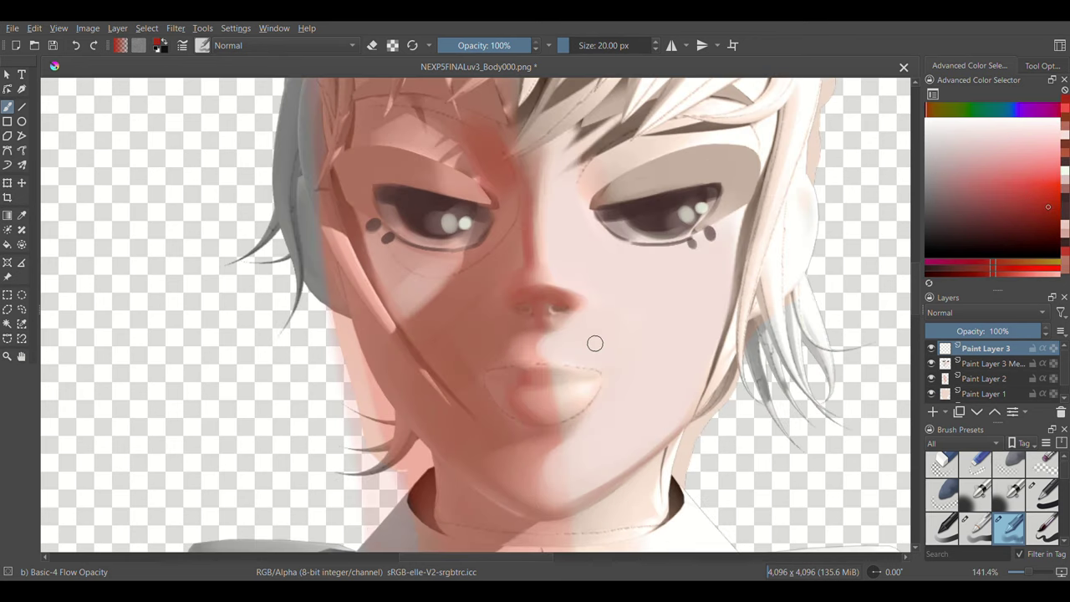
{"action": "left_click_drag", "start_coordinate": [508, 378], "coordinate": [595, 378]}
{"action": "key", "text": "ctrl+z"}
{"action": "mouse_move", "coordinate": [492, 378]}
{"action": "left_mouse_down"}
{"action": "mouse_move", "coordinate": [570, 381]}
{"action": "mouse_move", "coordinate": [585, 410]}
{"action": "mouse_move", "coordinate": [544, 409]}
{"action": "mouse_move", "coordinate": [574, 383]}
{"action": "mouse_move", "coordinate": [514, 401]}
{"action": "mouse_move", "coordinate": [501, 376]}
{"action": "mouse_move", "coordinate": [493, 386]}
{"action": "mouse_move", "coordinate": [522, 372]}
{"action": "mouse_move", "coordinate": [564, 389]}
{"action": "left_mouse_up"}
{"action": "key", "text": "ctrl+z"}
{"action": "key", "text": "]"}
{"action": "left_click", "coordinate": [575, 382], "text": "ctrl"}
{"action": "key", "text": "["}
{"action": "key", "text": "["}
{"action": "key", "text": "["}
{"action": "key", "text": "["}
{"action": "key", "text": "["}
{"action": "left_click_drag", "start_coordinate": [514, 422], "coordinate": [551, 419]}
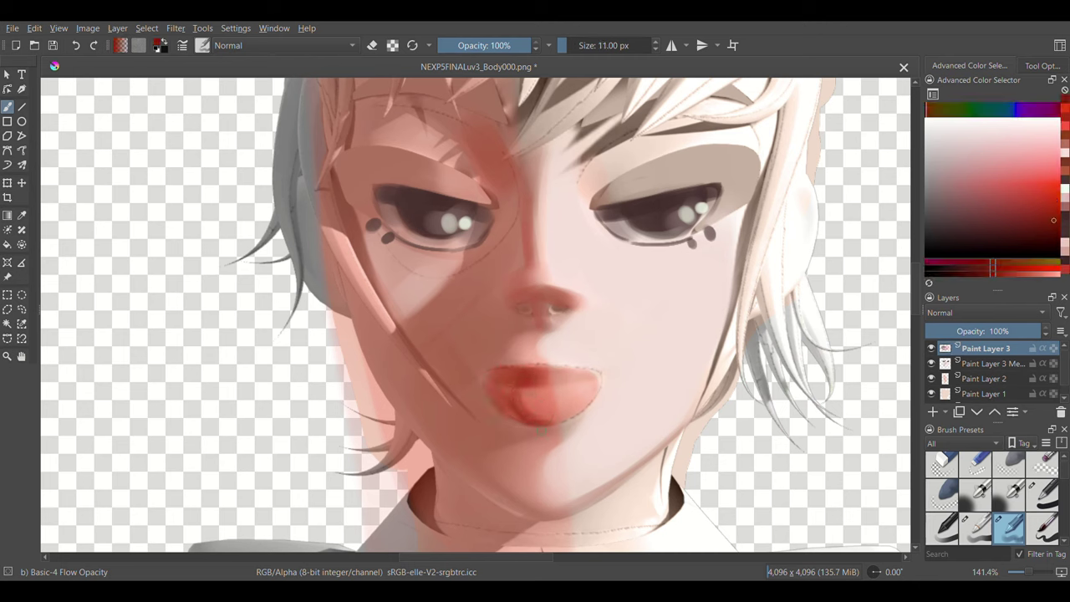
{"action": "key", "text": "]"}
{"action": "key", "text": "]"}
{"action": "key", "text": "]"}
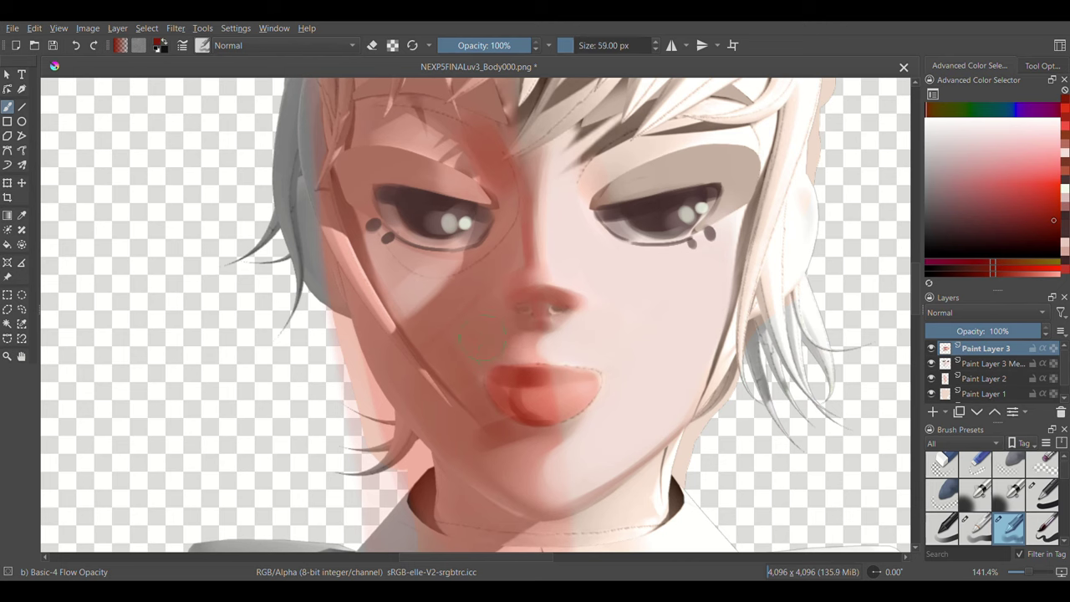
{"action": "key", "text": "["}
{"action": "key", "text": "["}
{"action": "key", "text": "["}
Step: Add reddish strokes on the forehead and darken the left jaw line
{"action": "left_click", "coordinate": [458, 313], "text": "ctrl"}
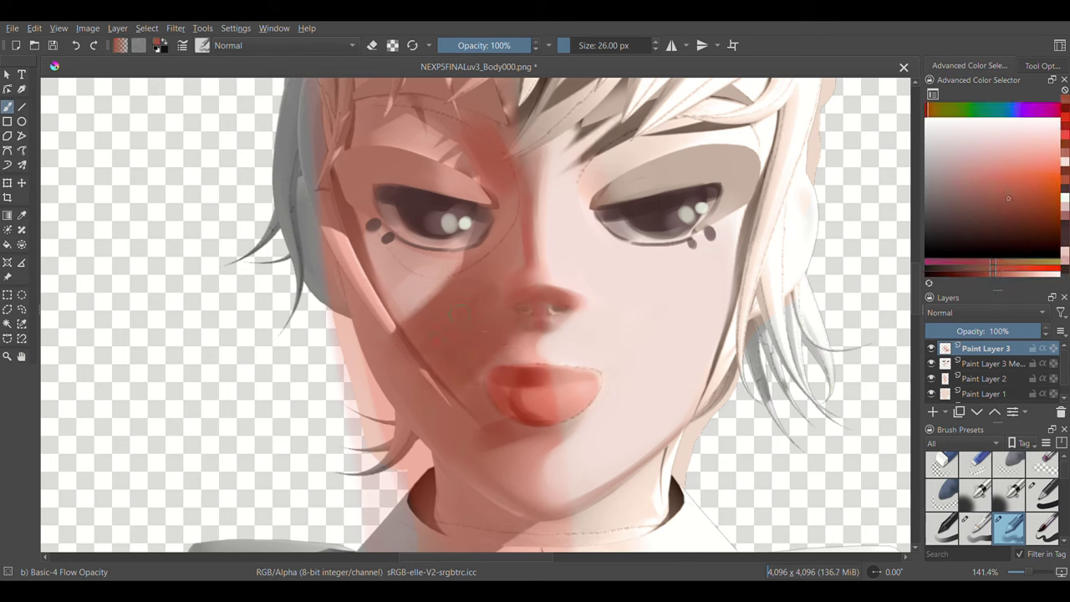
{"action": "key", "text": "]"}
{"action": "key", "text": "]"}
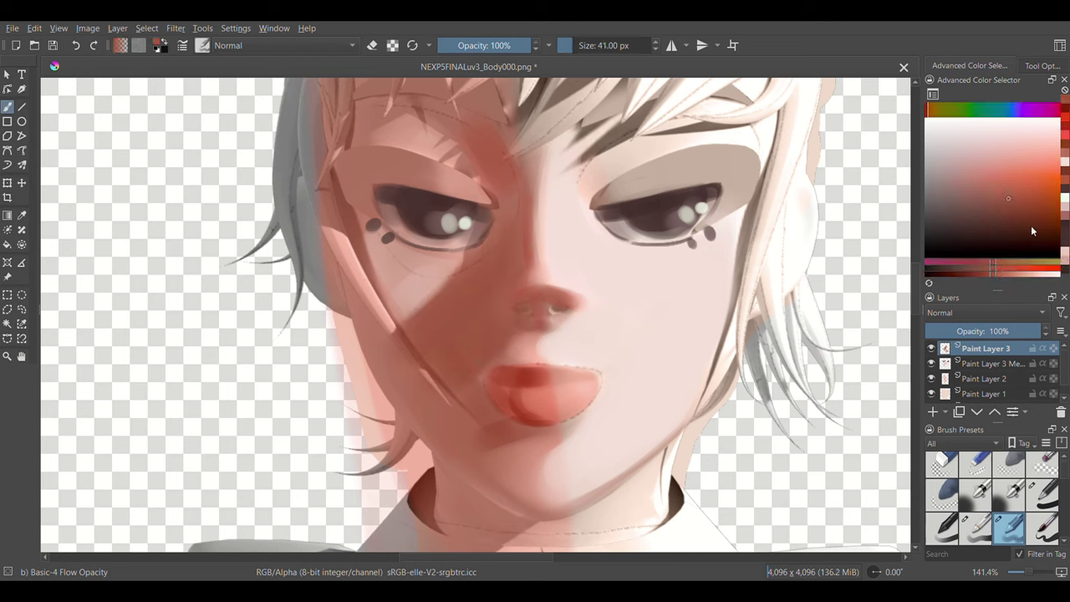
{"action": "left_click", "coordinate": [1025, 220]}
{"action": "key", "text": "["}
{"action": "key", "text": "["}
{"action": "left_click_drag", "start_coordinate": [510, 183], "coordinate": [477, 140]}
{"action": "left_click_drag", "start_coordinate": [367, 105], "coordinate": [452, 169]}
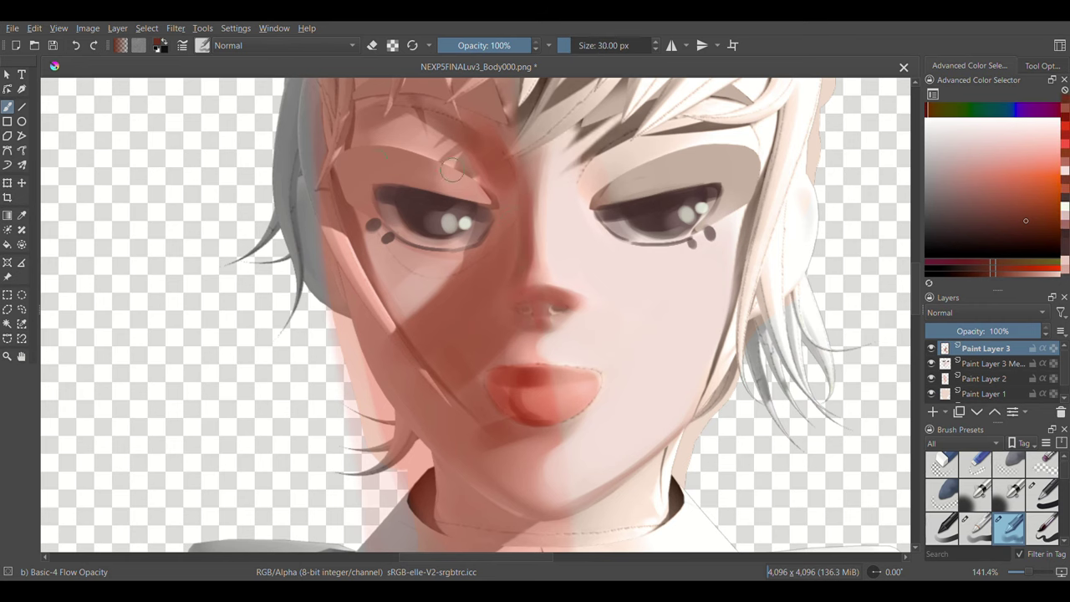
{"action": "left_click", "coordinate": [1053, 223]}
{"action": "key", "text": "["}
{"action": "key", "text": "["}
{"action": "key", "text": "["}
{"action": "left_click_drag", "start_coordinate": [345, 221], "coordinate": [420, 368]}
{"action": "left_click", "coordinate": [489, 364], "text": "ctrl"}
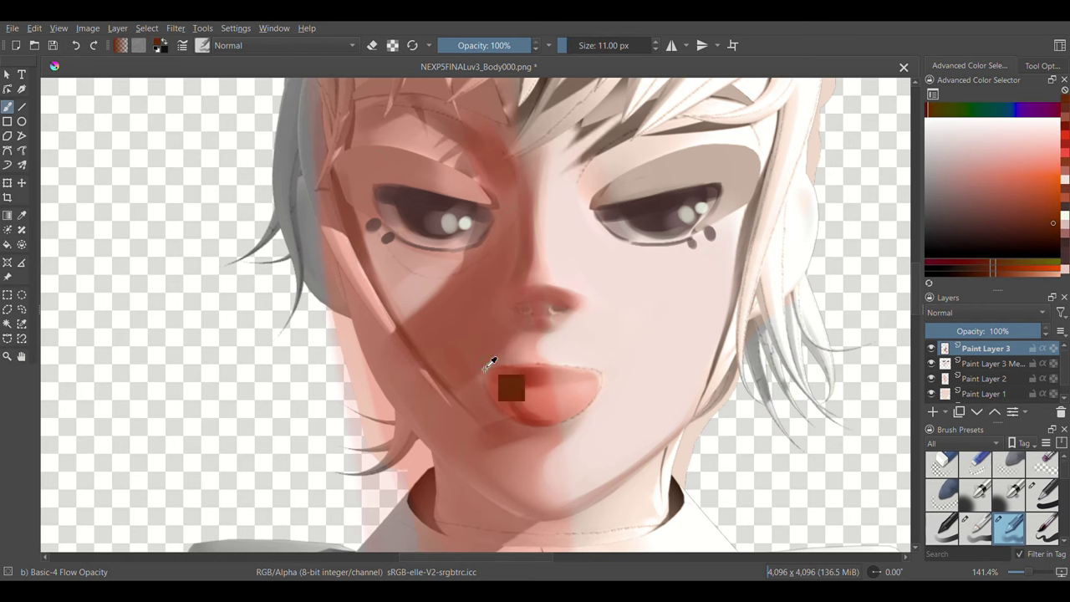
Step: Sample lip reds and peach tones, then paint refined red shading over the lips
{"action": "scroll", "coordinate": [540, 364], "scroll_direction": "down", "scroll_amount": 3}
{"action": "scroll", "coordinate": [540, 365], "scroll_direction": "up", "scroll_amount": 2}
{"action": "key", "text": "bracketright"}
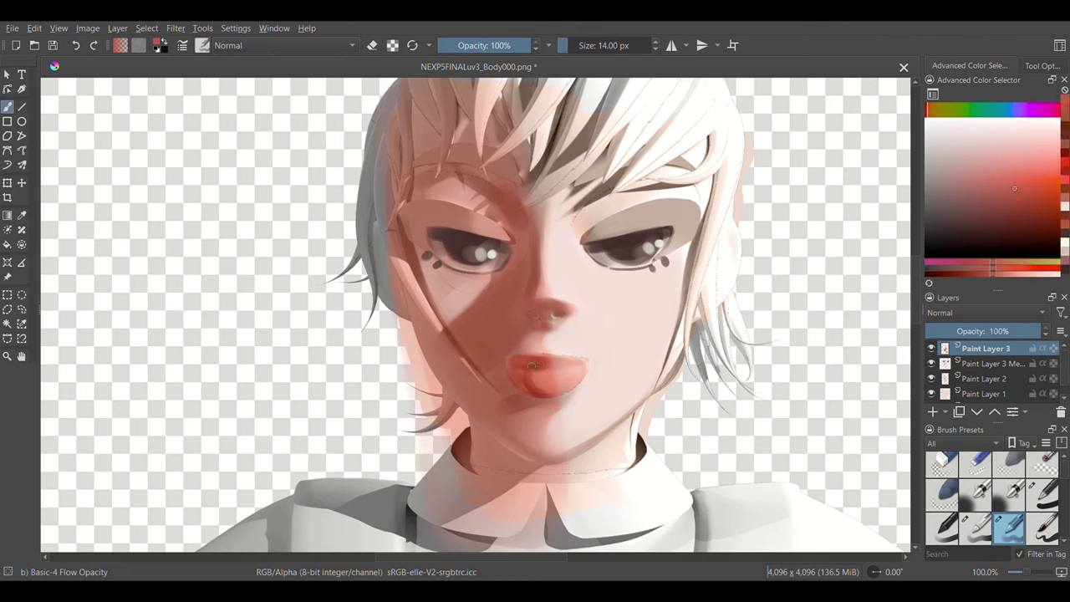
{"action": "left_click", "coordinate": [518, 367], "text": "ctrl"}
{"action": "left_click", "coordinate": [573, 378], "text": "ctrl"}
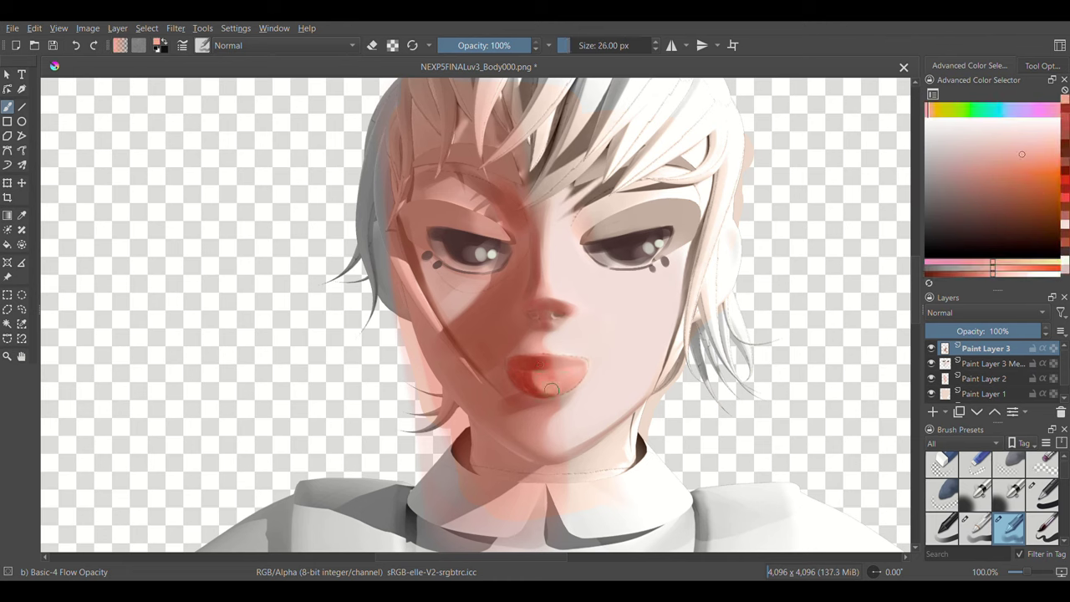
{"action": "key", "text": "bracketright"}
{"action": "key", "text": "bracketright"}
{"action": "key", "text": "bracketright"}
{"action": "left_click", "coordinate": [585, 373], "text": "ctrl"}
{"action": "key", "text": "bracketleft"}
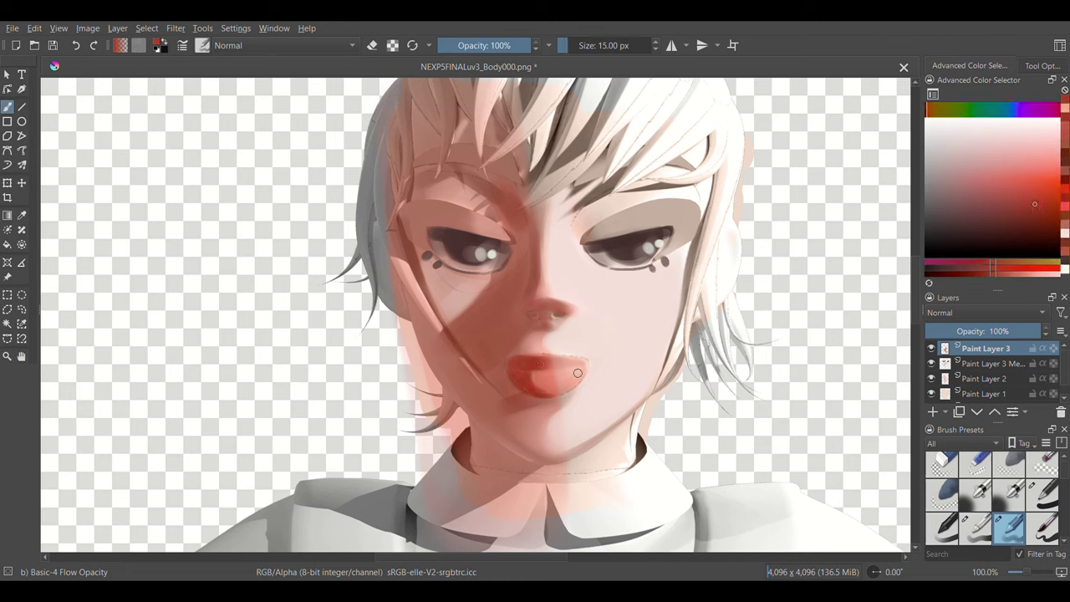
{"action": "left_click", "coordinate": [572, 387], "text": "ctrl"}
{"action": "left_click", "coordinate": [572, 388], "text": "ctrl"}
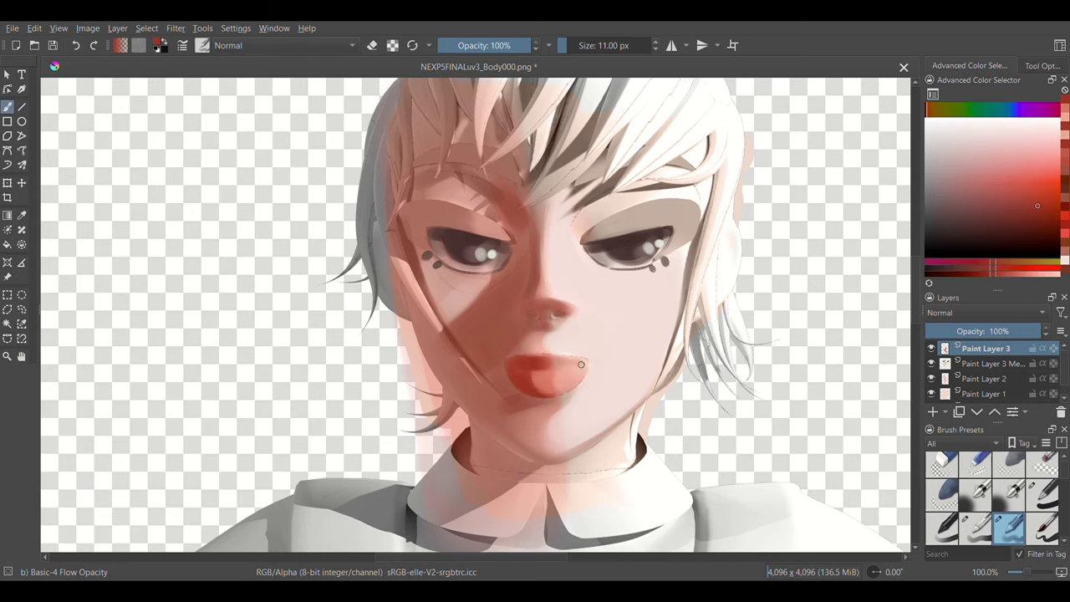
{"action": "key", "text": "bracketleft"}
{"action": "key", "text": "bracketleft"}
Step: Erase and repaint around the lips to define a darker red parting line
{"action": "key", "text": "e"}
{"action": "left_click", "coordinate": [554, 407], "text": "ctrl"}
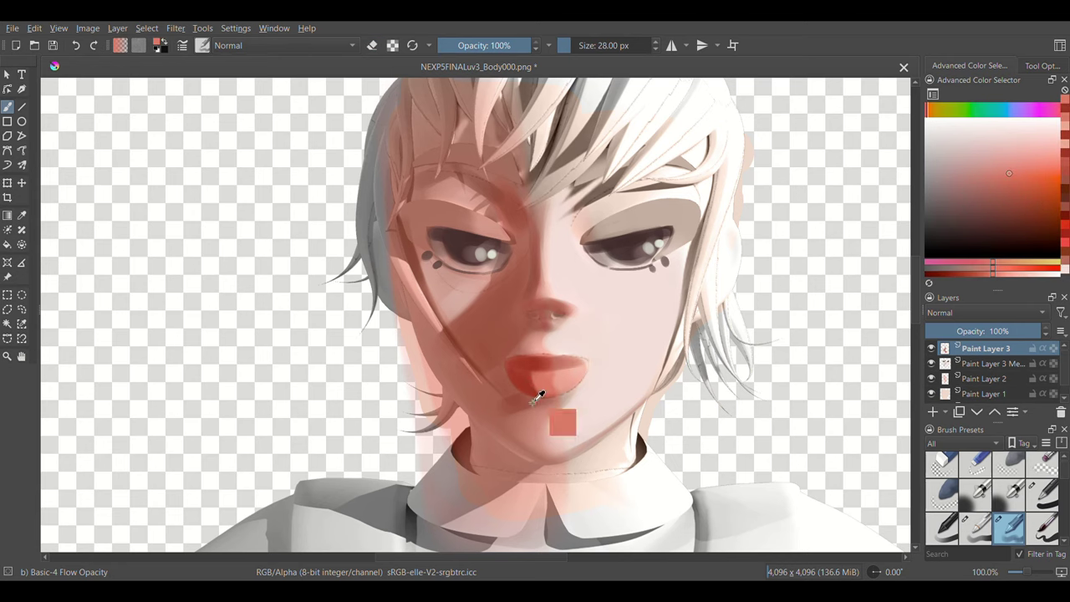
{"action": "key", "text": "e"}
{"action": "key", "text": "bracketright"}
{"action": "key", "text": "bracketright"}
{"action": "key", "text": "bracketright"}
{"action": "key", "text": "bracketright"}
{"action": "key", "text": "bracketright"}
{"action": "key", "text": "bracketright"}
{"action": "scroll", "coordinate": [552, 372], "scroll_direction": "down", "scroll_amount": 2}
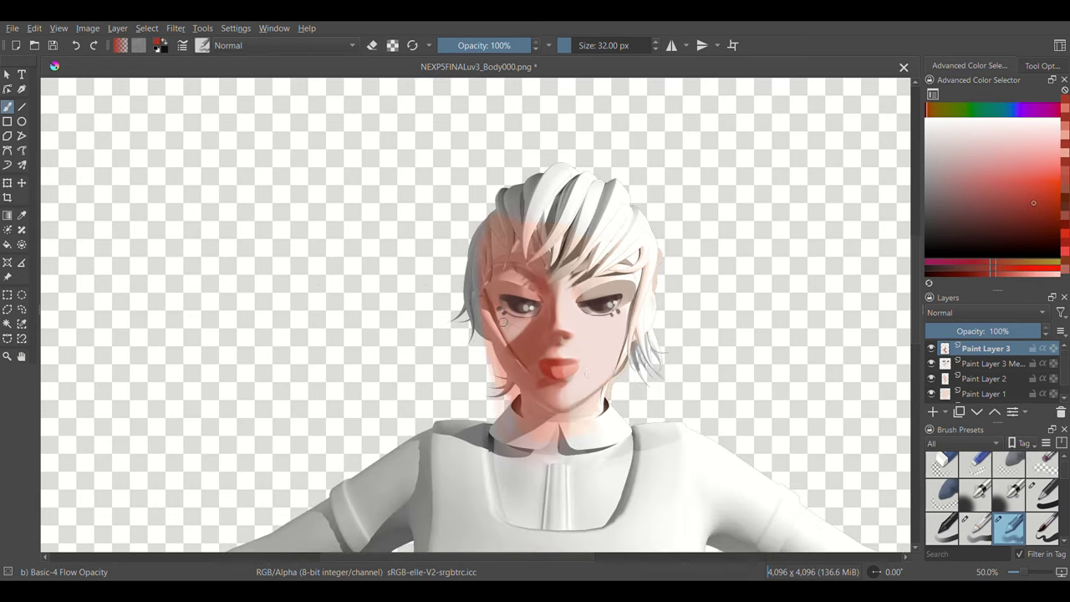
{"action": "left_click", "coordinate": [529, 357], "text": "ctrl"}
{"action": "scroll", "coordinate": [524, 328], "scroll_direction": "up", "scroll_amount": 1}
{"action": "key", "text": "bracketleft"}
{"action": "key", "text": "bracketleft"}
{"action": "key", "text": "bracketleft"}
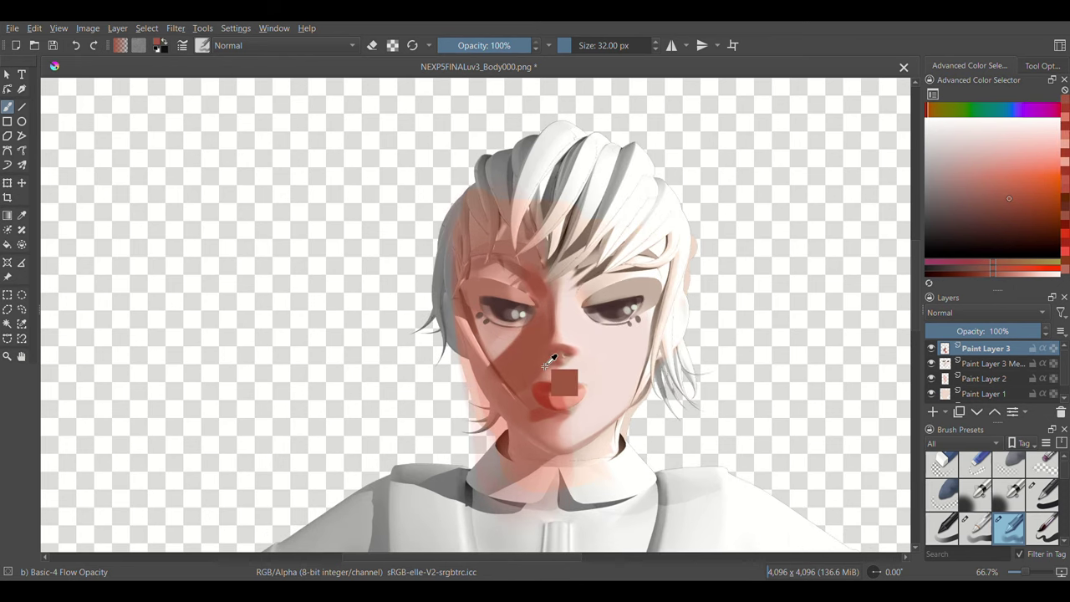
{"action": "left_click", "coordinate": [551, 368], "text": "ctrl"}
{"action": "key", "text": "bracketright"}
{"action": "key", "text": "bracketright"}
{"action": "key", "text": "bracketright"}
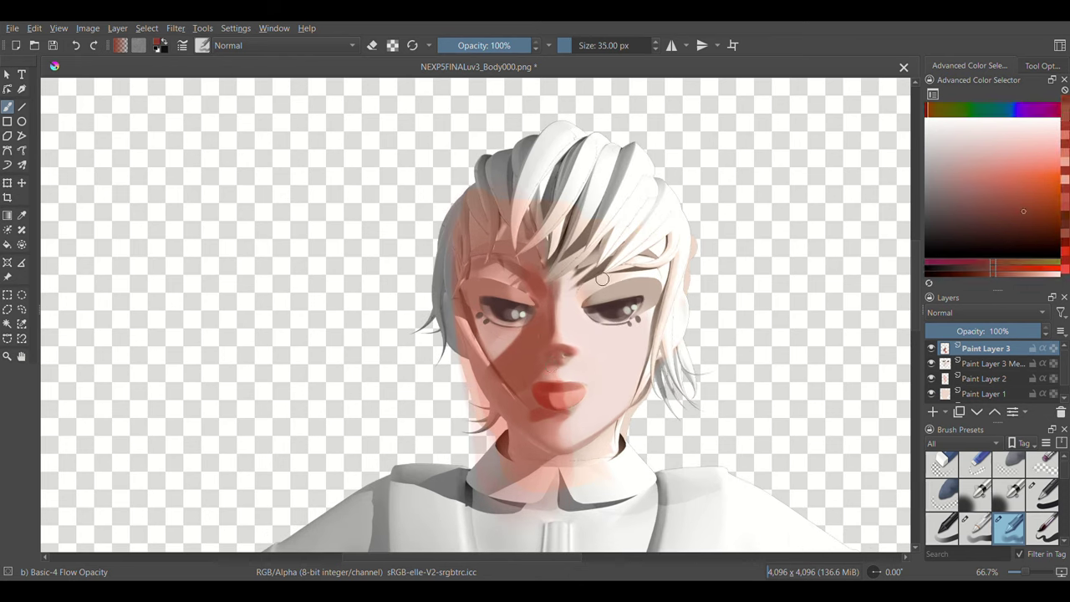
{"action": "key", "text": "bracketleft"}
{"action": "key", "text": "bracketleft"}
{"action": "key", "text": "bracketleft"}
{"action": "key", "text": "e"}
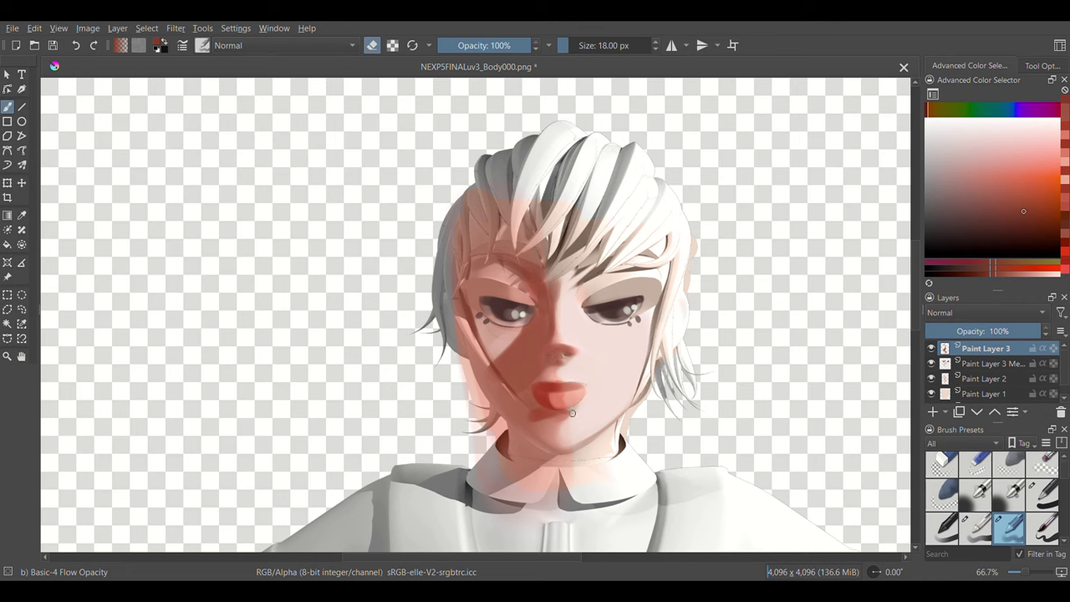
{"action": "key", "text": "e"}
Step: Add a soft reddish shadow under the lower lip and a faint blush beneath the right eye
{"action": "left_click", "coordinate": [587, 394], "text": "ctrl"}
{"action": "key", "text": "bracketright"}
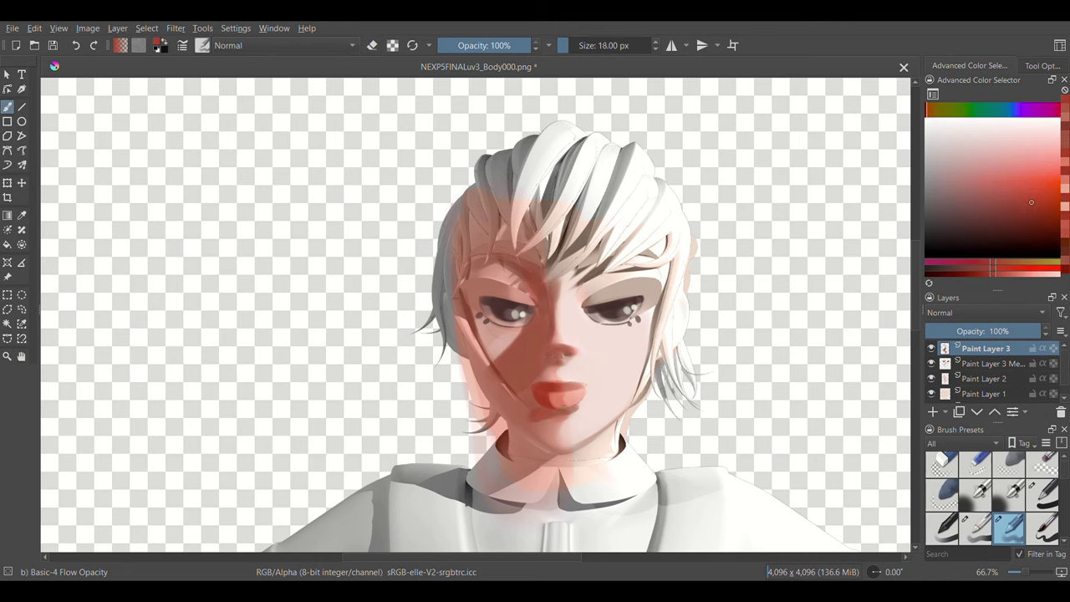
{"action": "left_click", "coordinate": [593, 411], "text": "ctrl"}
{"action": "left_click", "coordinate": [558, 427], "text": "ctrl"}
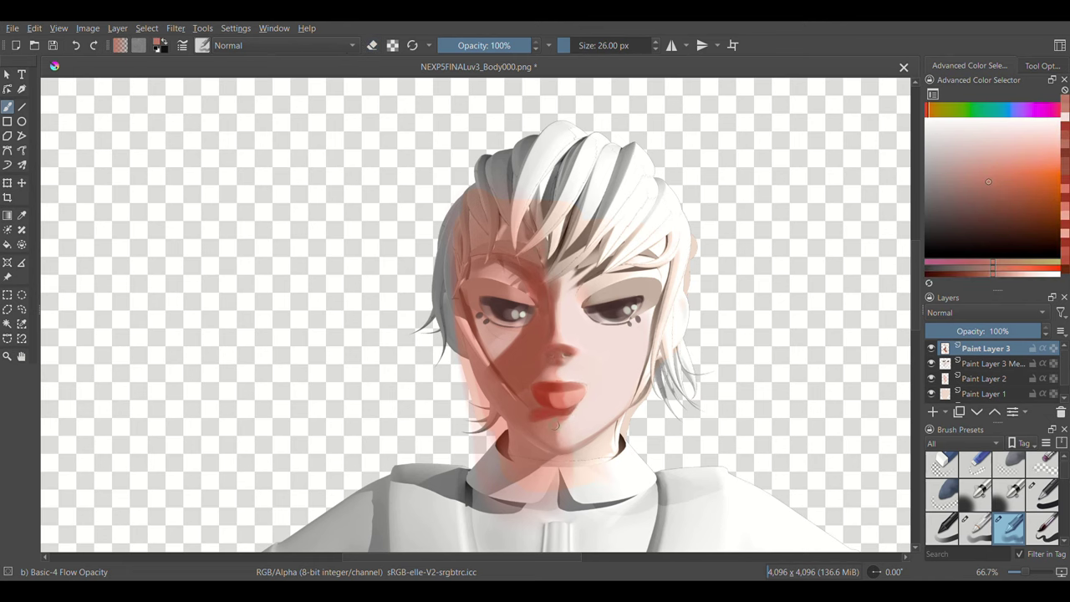
{"action": "key", "text": "bracketleft"}
{"action": "key", "text": "bracketleft"}
{"action": "key", "text": "bracketleft"}
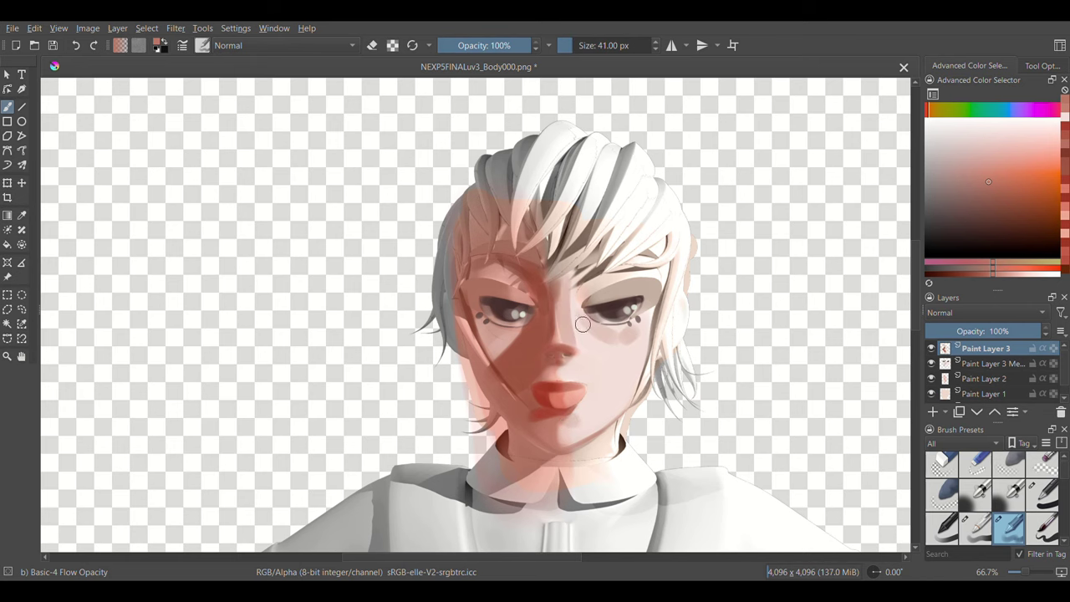
{"action": "key", "text": "bracketleft"}
{"action": "key", "text": "bracketleft"}
{"action": "key", "text": "bracketleft"}
{"action": "left_click", "coordinate": [622, 357], "text": "ctrl"}
{"action": "key", "text": "bracketleft"}
{"action": "key", "text": "bracketleft"}
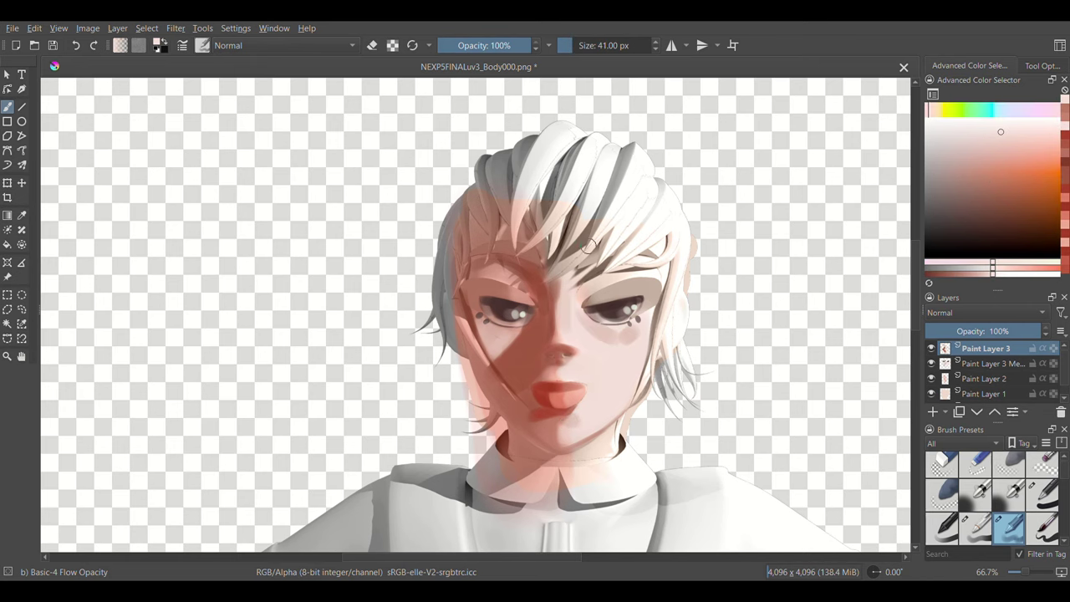
{"action": "scroll", "coordinate": [577, 358], "scroll_direction": "up", "scroll_amount": 1}
{"action": "left_click", "coordinate": [525, 421], "text": "ctrl"}
{"action": "key", "text": "bracketleft"}
{"action": "key", "text": "bracketleft"}
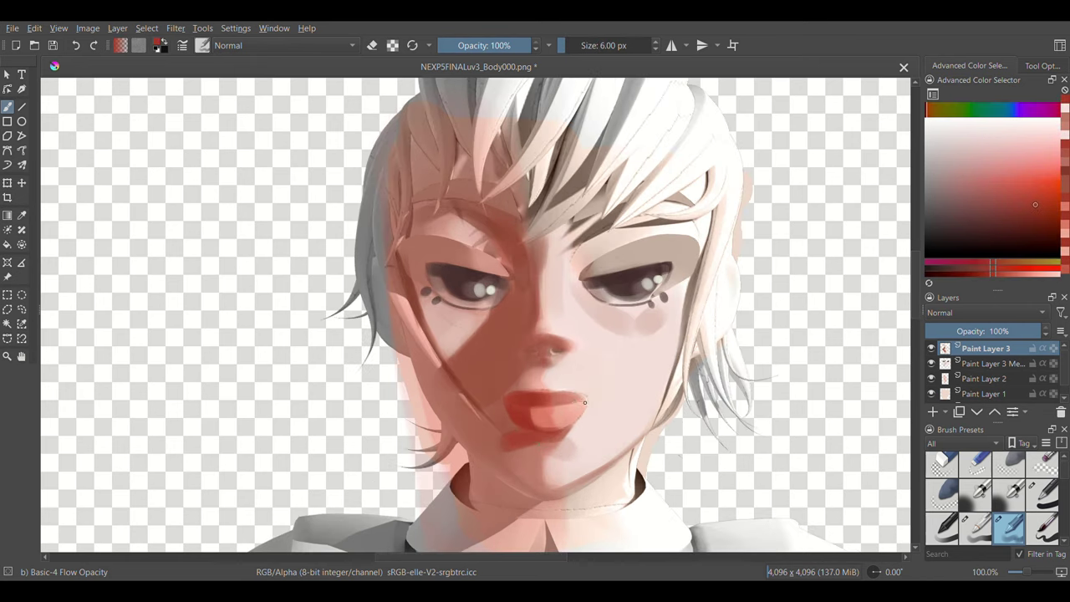
Step: Choose a pale pink in the Advanced Color Selector and dab a highlight dot on the lower lip
{"action": "left_click", "coordinate": [612, 367], "text": "ctrl"}
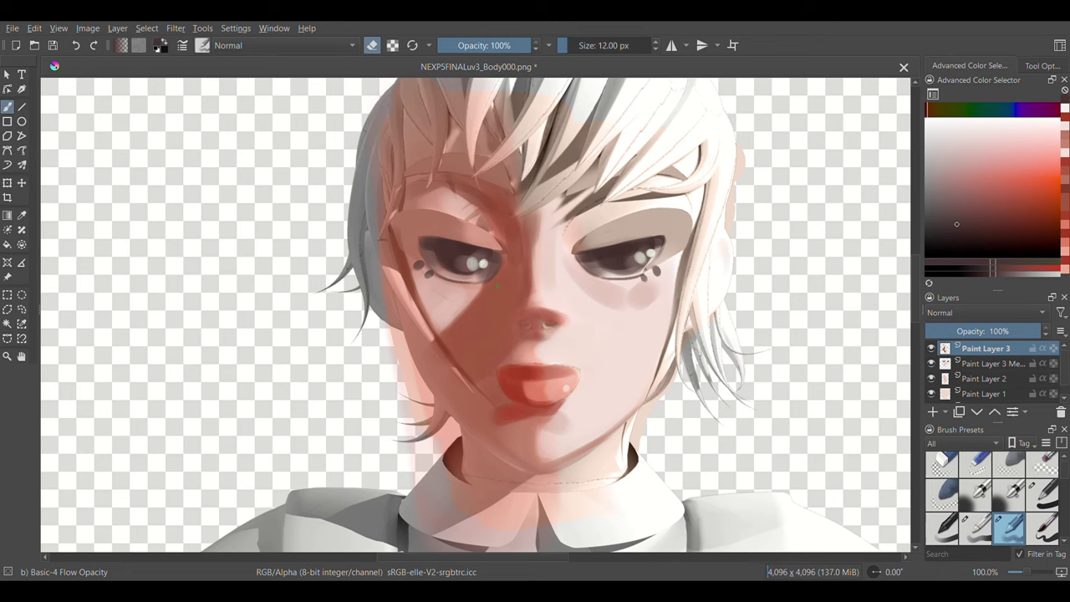
{"action": "key", "text": "e"}
{"action": "left_click", "coordinate": [489, 213], "text": "ctrl"}
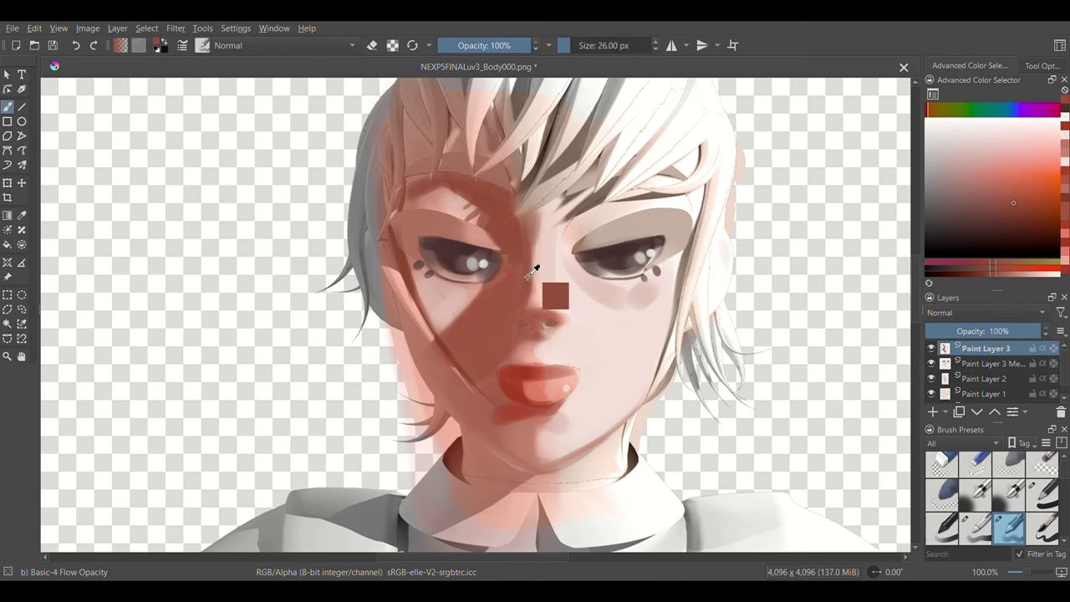
{"action": "left_click_drag", "start_coordinate": [531, 272], "coordinate": [473, 229], "text": "ctrl"}
Step: Merge the top paint layers into a single layer with Ctrl+E
{"action": "key", "text": "e"}
{"action": "scroll", "coordinate": [459, 186], "scroll_direction": "down", "scroll_amount": 3}
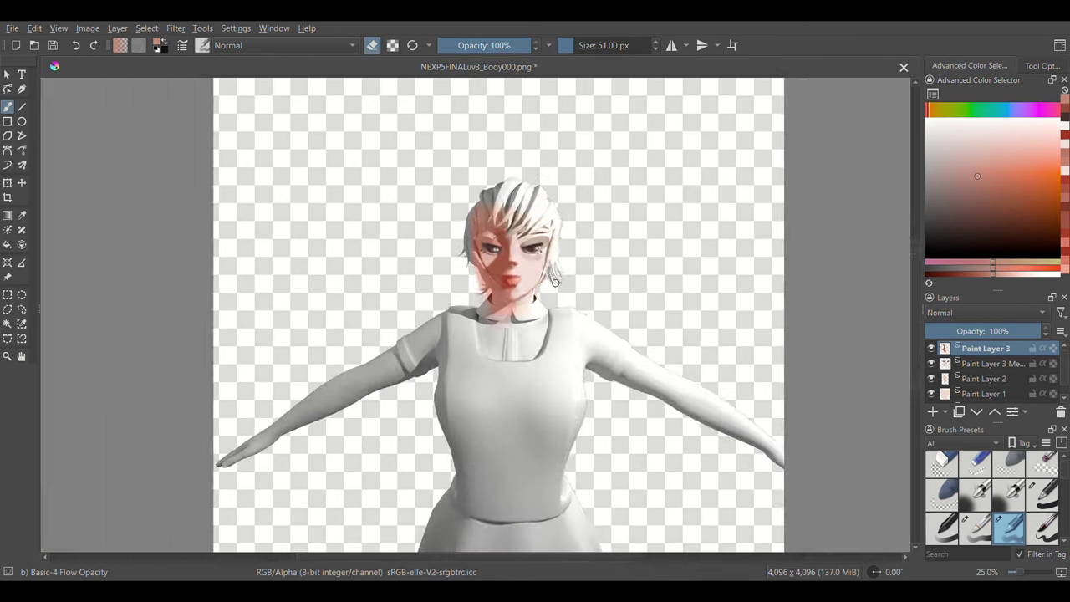
{"action": "scroll", "coordinate": [460, 186], "scroll_direction": "up", "scroll_amount": 2}
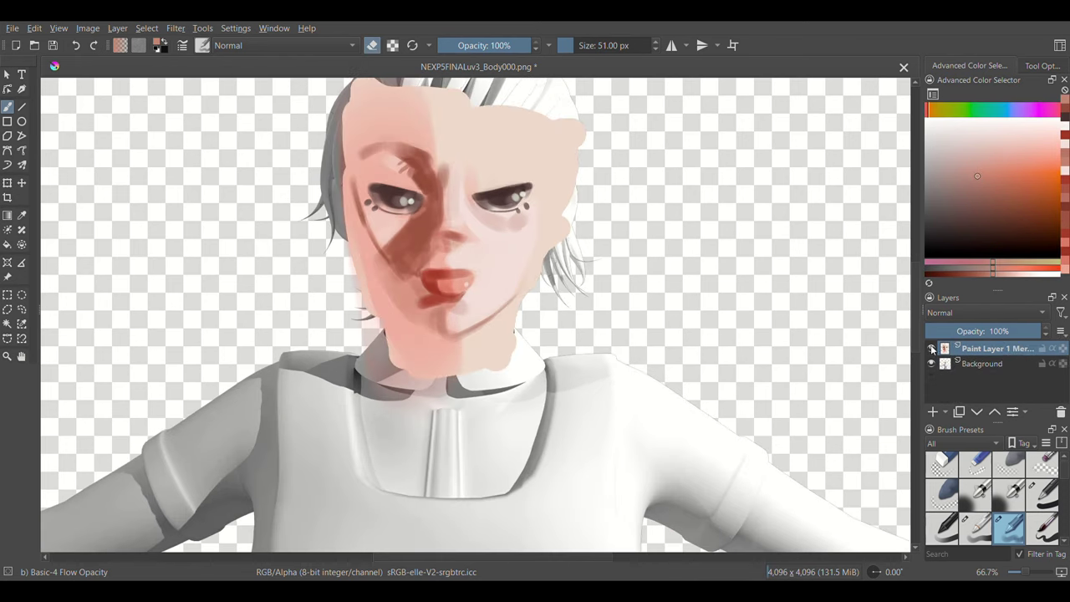
{"action": "left_click", "coordinate": [988, 393]}
{"action": "left_click", "coordinate": [987, 378]}
{"action": "left_click", "coordinate": [991, 363], "text": "ctrl"}
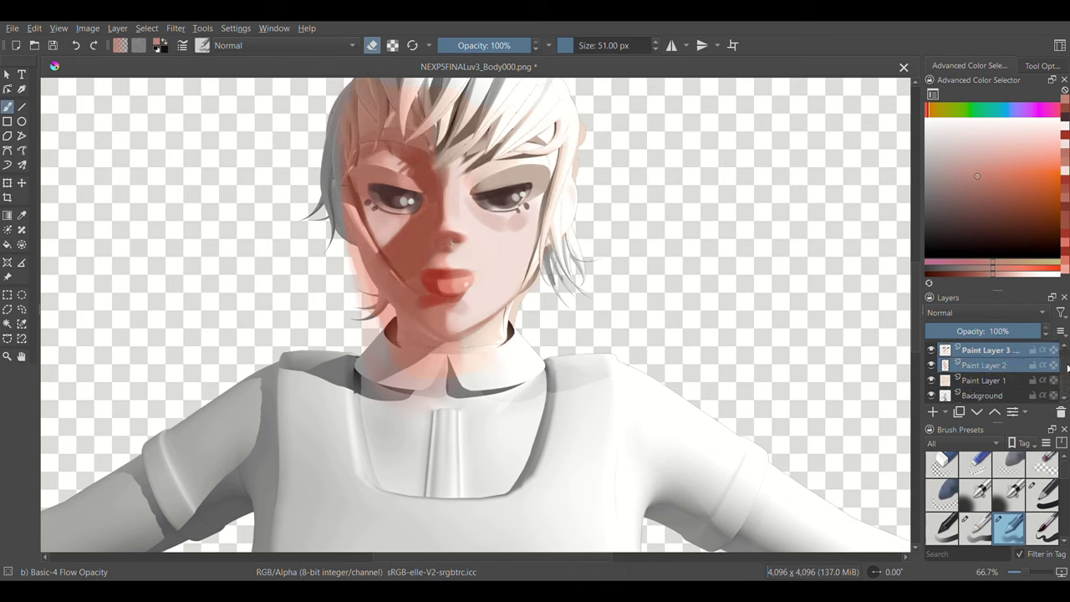
{"action": "scroll", "coordinate": [991, 368], "scroll_direction": "down", "scroll_amount": 1}
{"action": "key", "text": "ctrl+e"}
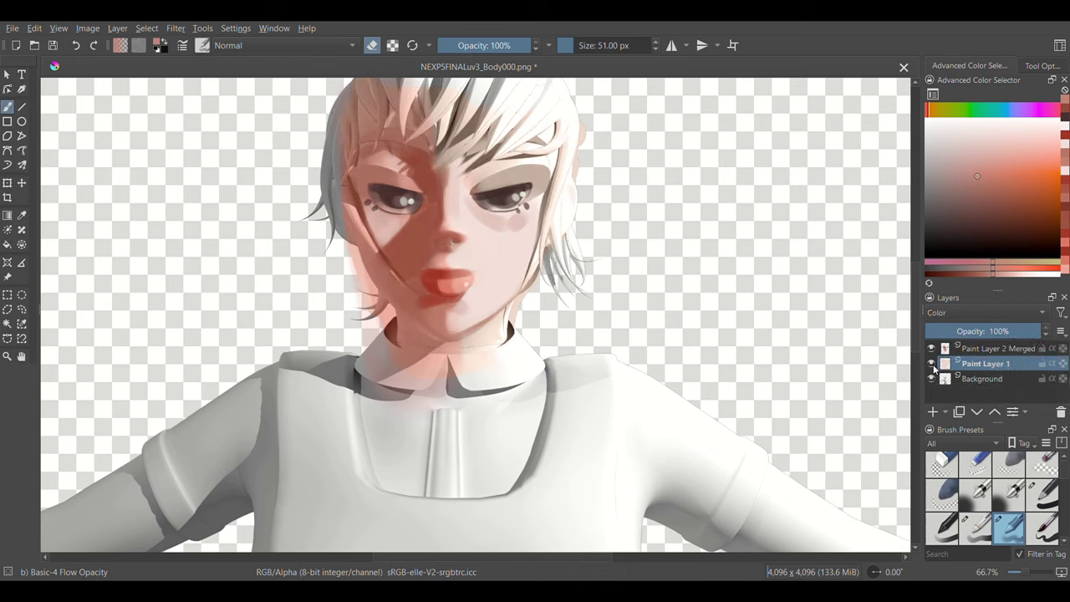
{"action": "left_click", "coordinate": [931, 348]}
{"action": "left_click", "coordinate": [931, 348]}
{"action": "left_click", "coordinate": [970, 349]}
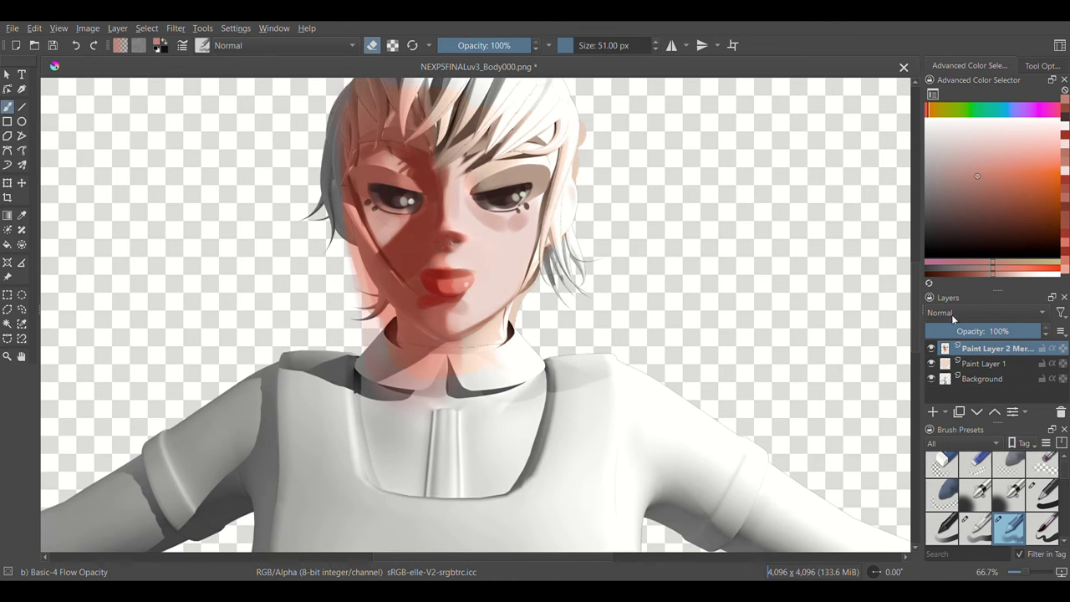
{"action": "key", "text": "ctrl+z"}
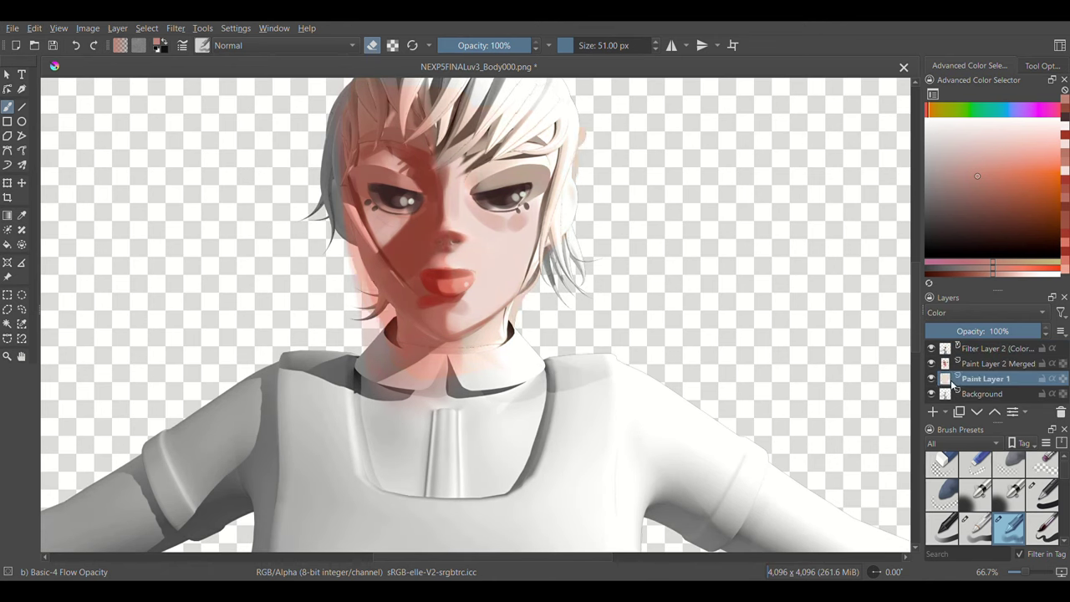
{"action": "key", "text": "ctrl+e"}
Step: Delete the Background layer, erase the shirt, and save the texture
{"action": "scroll", "coordinate": [592, 344], "scroll_direction": "down", "scroll_amount": 6}
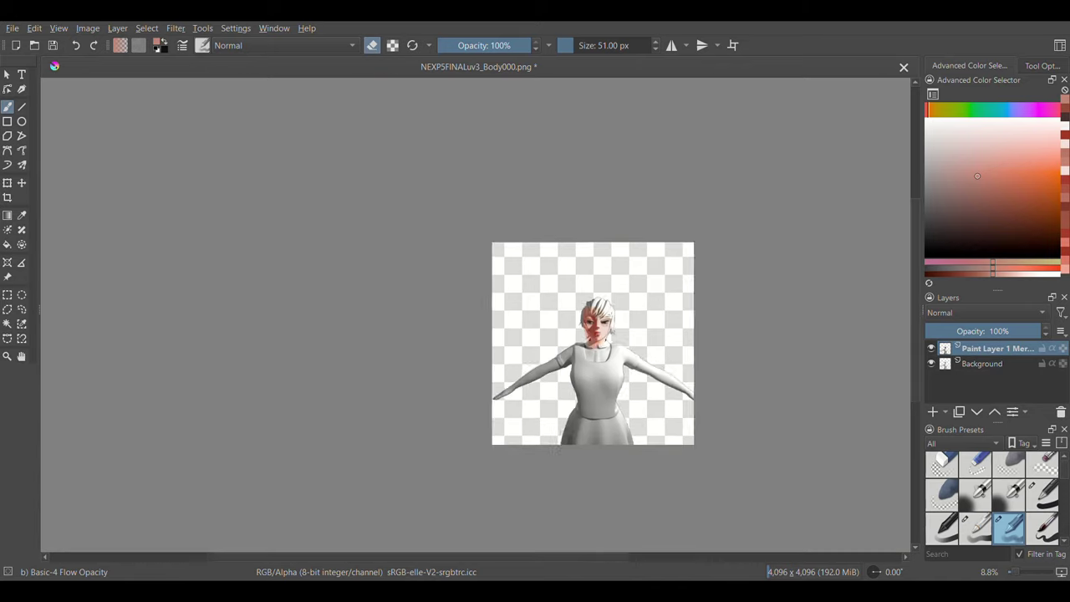
{"action": "scroll", "coordinate": [593, 344], "scroll_direction": "up", "scroll_amount": 5}
{"action": "left_click", "coordinate": [961, 363]}
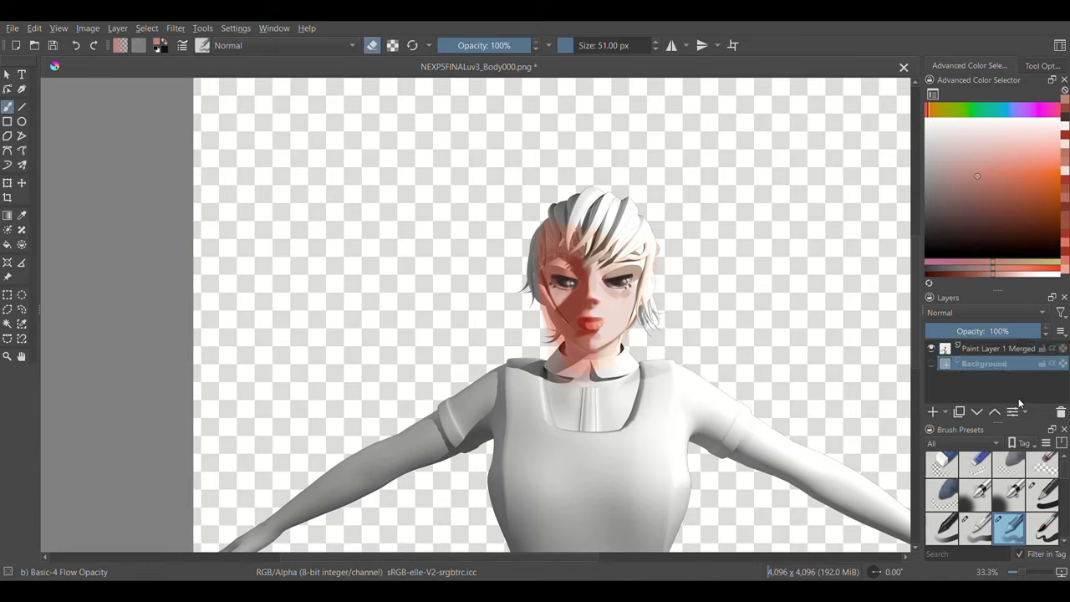
{"action": "key", "text": "shift+Delete"}
{"action": "mouse_move", "coordinate": [708, 360]}
{"action": "left_mouse_down"}
{"action": "mouse_move", "coordinate": [550, 361]}
{"action": "mouse_move", "coordinate": [466, 239]}
{"action": "mouse_move", "coordinate": [496, 425]}
{"action": "mouse_move", "coordinate": [574, 509]}
{"action": "left_mouse_up"}
{"action": "scroll", "coordinate": [550, 361], "scroll_direction": "down", "scroll_amount": 1}
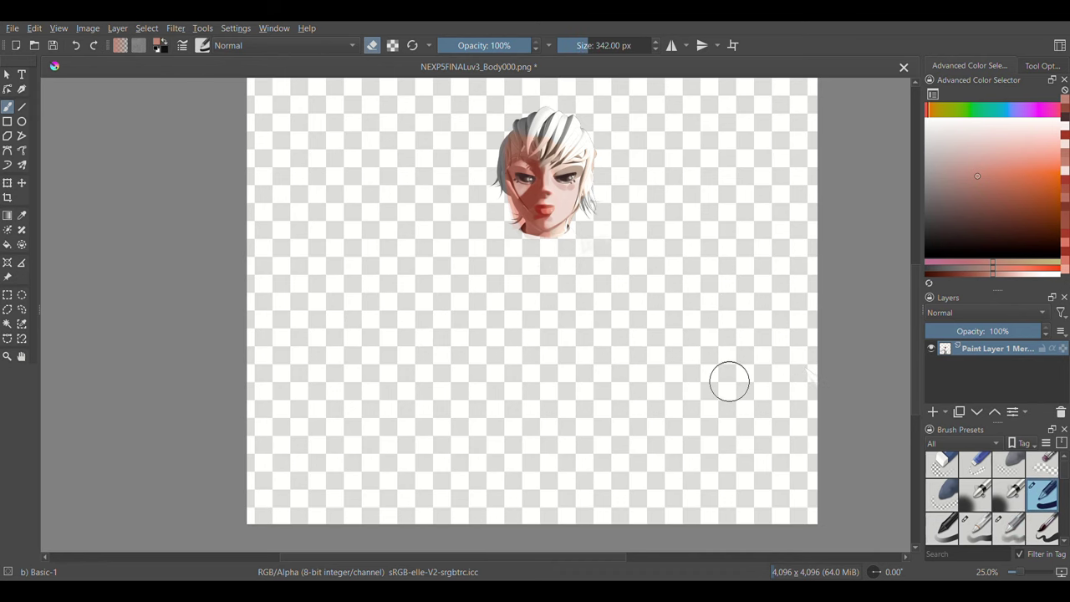
{"action": "key", "text": "ctrl+s"}
{"action": "key", "text": "alt+Tab"}
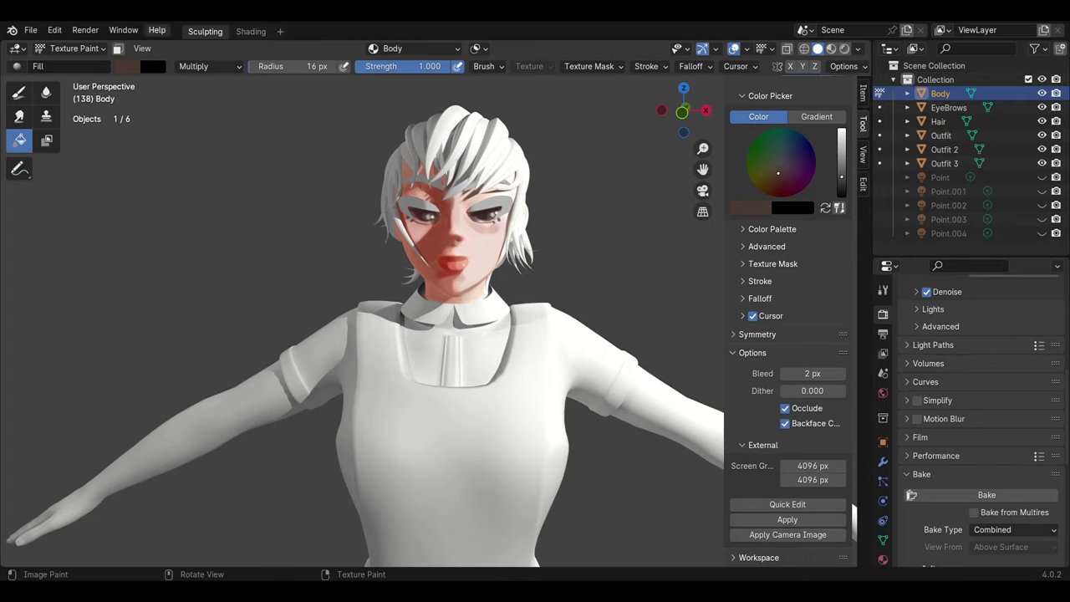
Step: Switch from Fill to the hard round brush with Mix blending, a skin tone and 37 px radius
{"action": "mouse_move", "coordinate": [853, 510]}
{"action": "middle_mouse_down"}
{"action": "mouse_move", "coordinate": [282, 161]}
{"action": "mouse_move", "coordinate": [126, 92]}
{"action": "middle_mouse_up"}
{"action": "key", "text": "n"}
{"action": "left_click", "coordinate": [30, 30]}
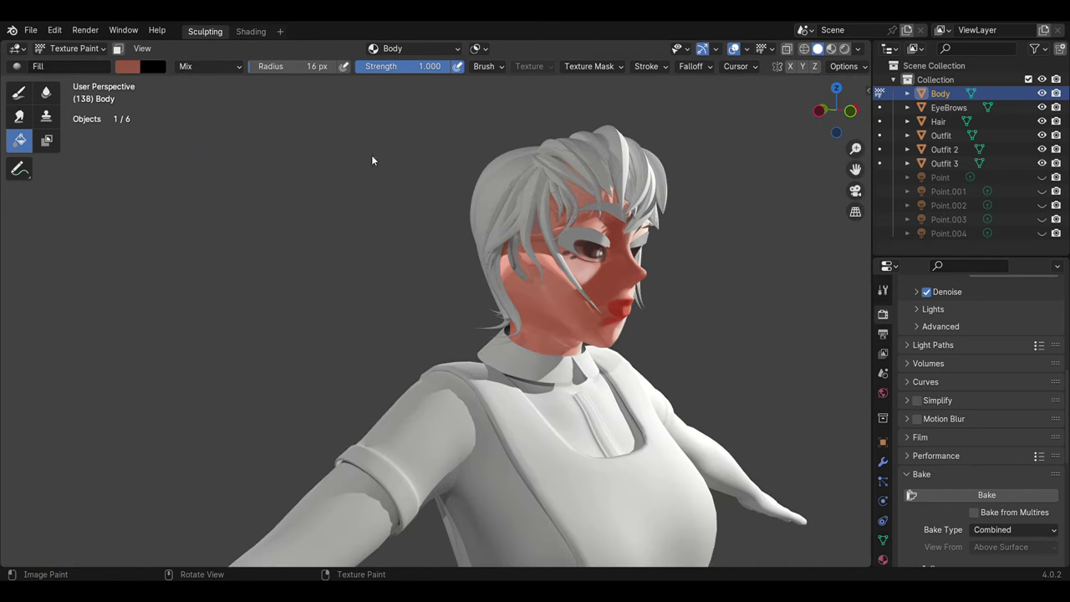
{"action": "left_click", "coordinate": [59, 66]}
{"action": "left_click", "coordinate": [418, 106]}
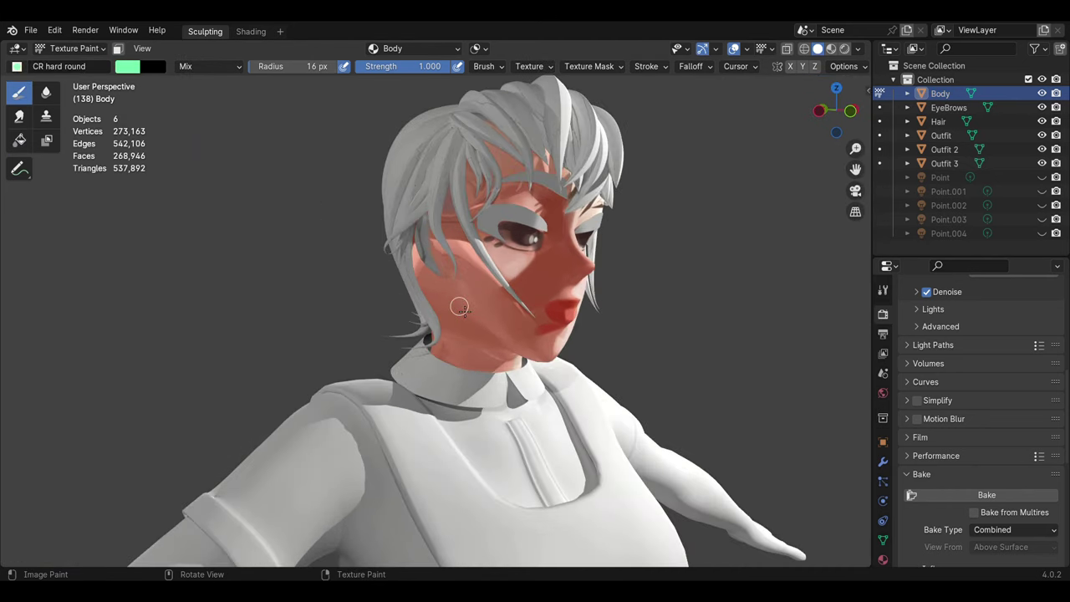
{"action": "middle_click_drag", "start_coordinate": [418, 251], "coordinate": [512, 272]}
{"action": "left_click", "coordinate": [127, 66]}
{"action": "left_click", "coordinate": [254, 239]}
{"action": "left_click", "coordinate": [401, 276]}
{"action": "key", "text": "f"}
{"action": "left_click", "coordinate": [398, 271]}
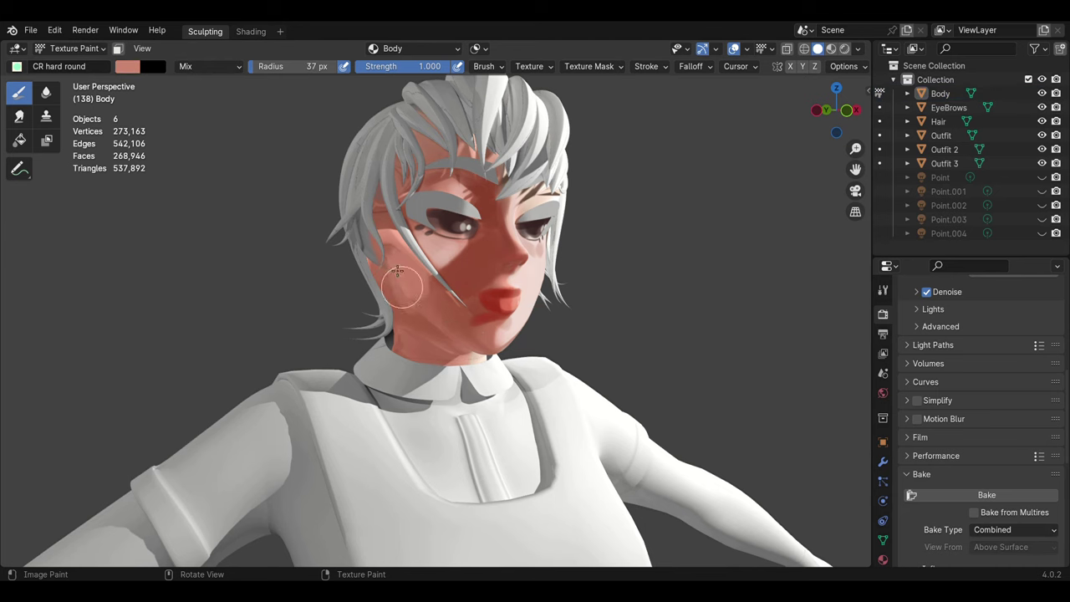
Step: Paint darker red shading down the left cheek onto the neck, then sample lighter skin tones
{"action": "key", "text": "s"}
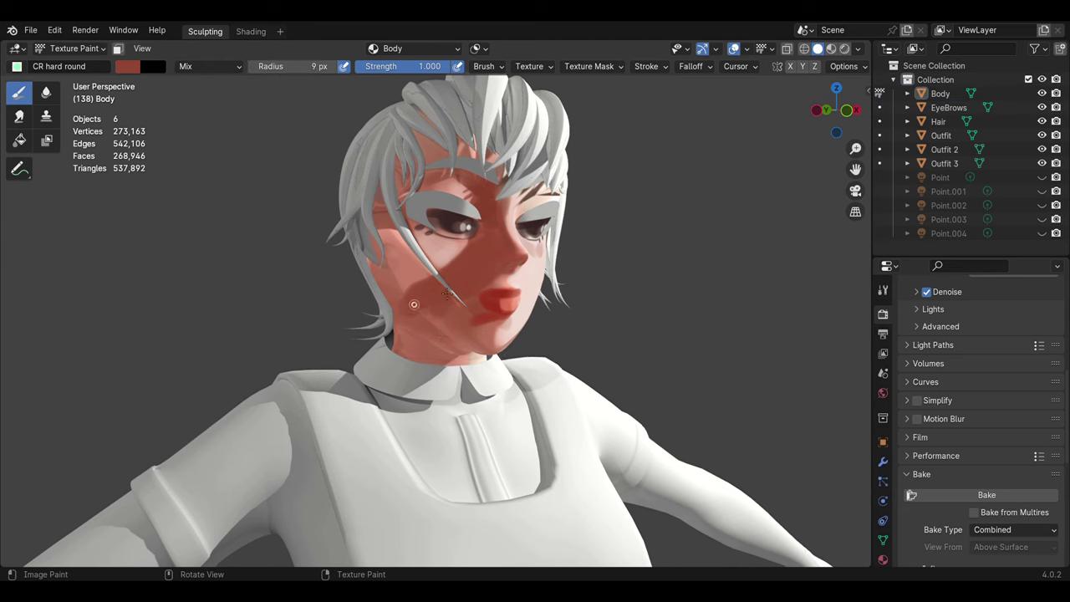
{"action": "mouse_move", "coordinate": [387, 234]}
{"action": "left_mouse_down"}
{"action": "mouse_move", "coordinate": [389, 251]}
{"action": "mouse_move", "coordinate": [359, 256]}
{"action": "mouse_move", "coordinate": [409, 351]}
{"action": "left_mouse_up"}
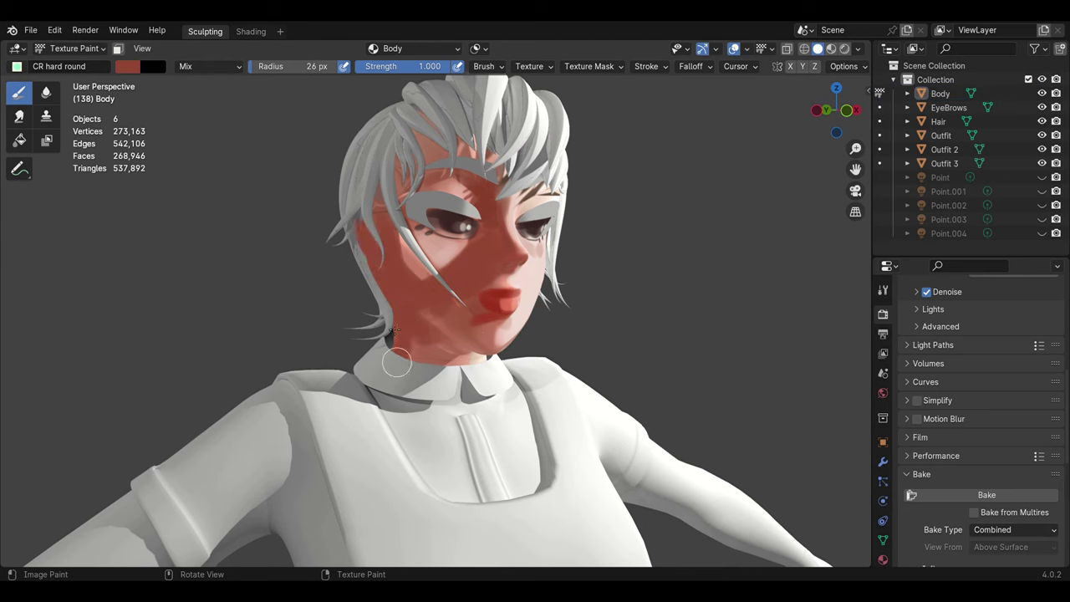
{"action": "mouse_move", "coordinate": [409, 351]}
{"action": "middle_mouse_down"}
{"action": "mouse_move", "coordinate": [428, 294]}
{"action": "mouse_move", "coordinate": [401, 224]}
{"action": "middle_mouse_up"}
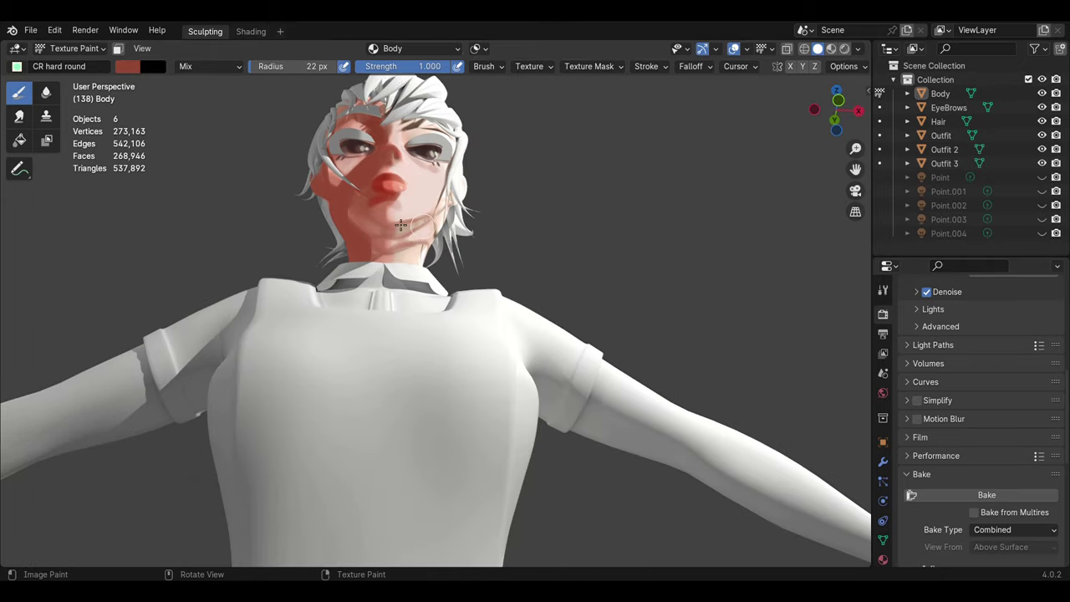
{"action": "key", "text": "s"}
{"action": "key", "text": "s"}
{"action": "mouse_move", "coordinate": [430, 254]}
{"action": "middle_mouse_down"}
{"action": "mouse_move", "coordinate": [340, 326]}
{"action": "mouse_move", "coordinate": [367, 301]}
{"action": "mouse_move", "coordinate": [343, 205]}
{"action": "middle_mouse_up"}
{"action": "key", "text": "s"}
{"action": "key", "text": "s"}
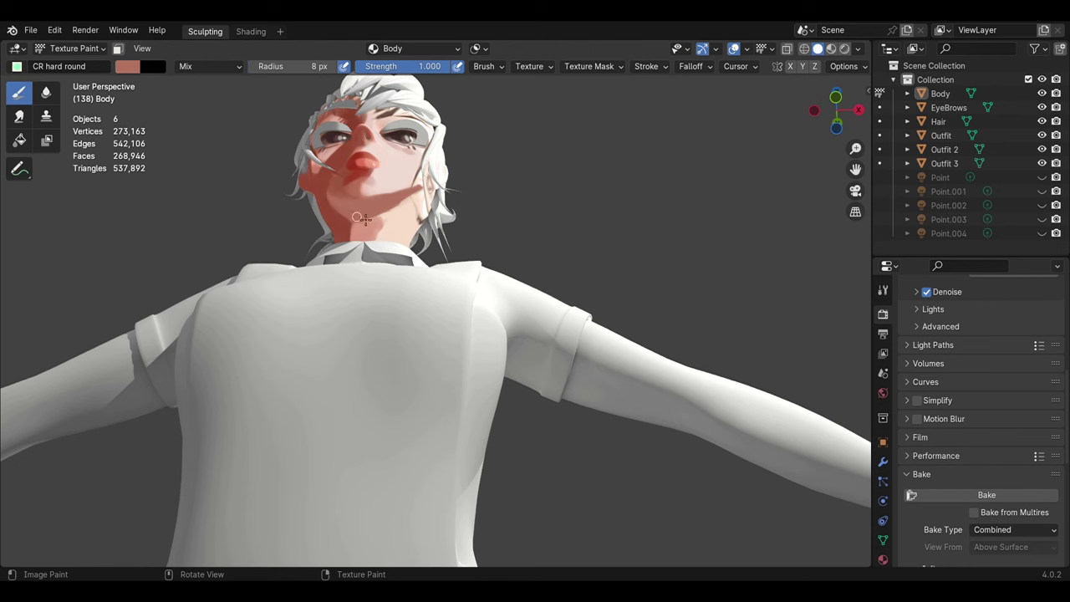
{"action": "middle_click_drag", "start_coordinate": [329, 205], "coordinate": [373, 227]}
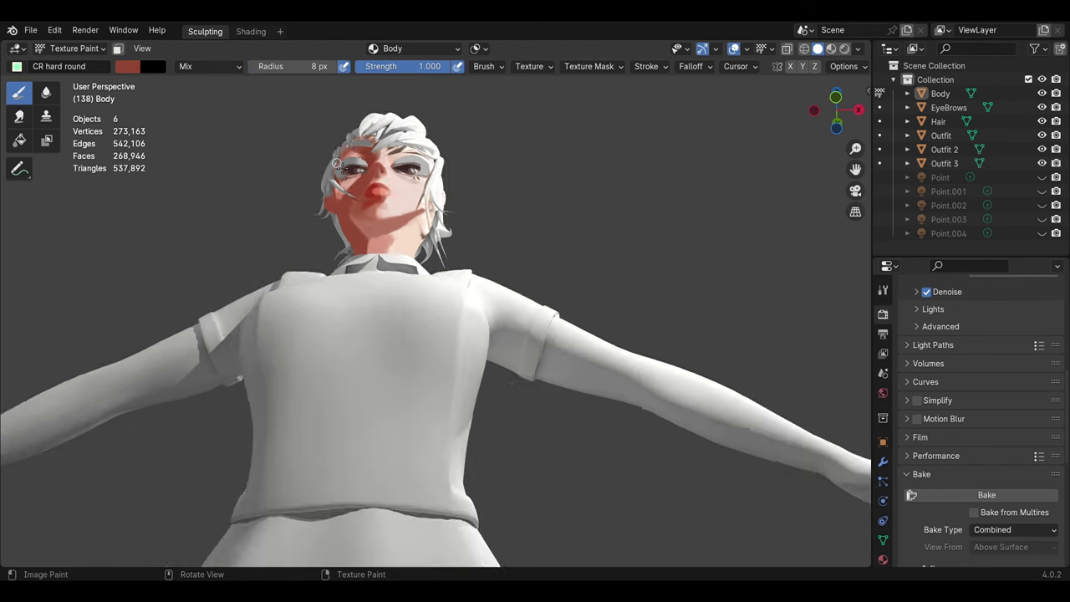
{"action": "scroll", "coordinate": [374, 227], "scroll_direction": "up", "scroll_amount": 2}
{"action": "key", "text": "bracketright"}
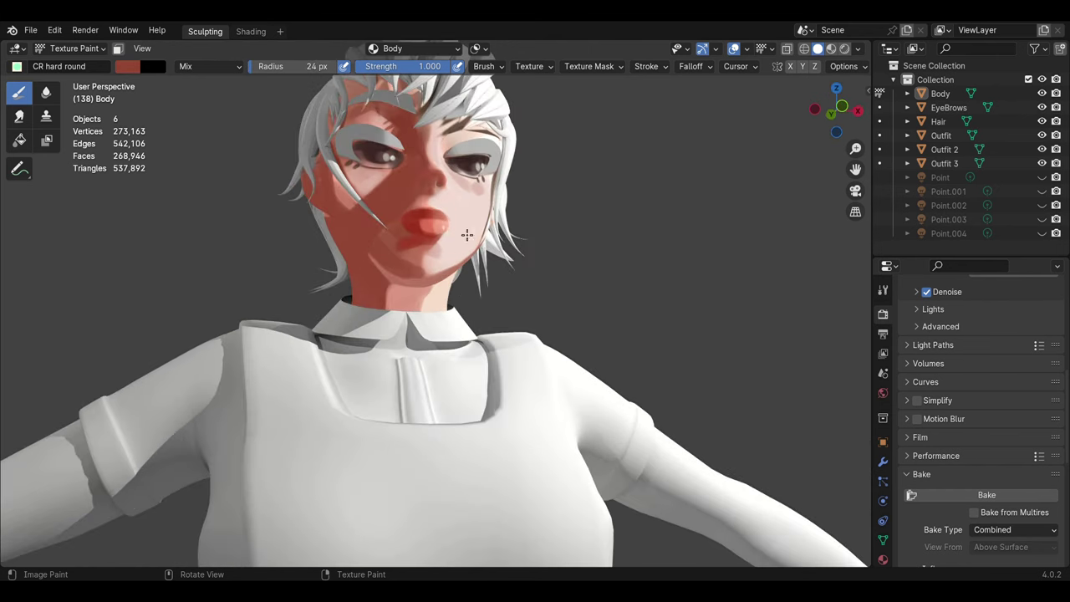
{"action": "key", "text": "s"}
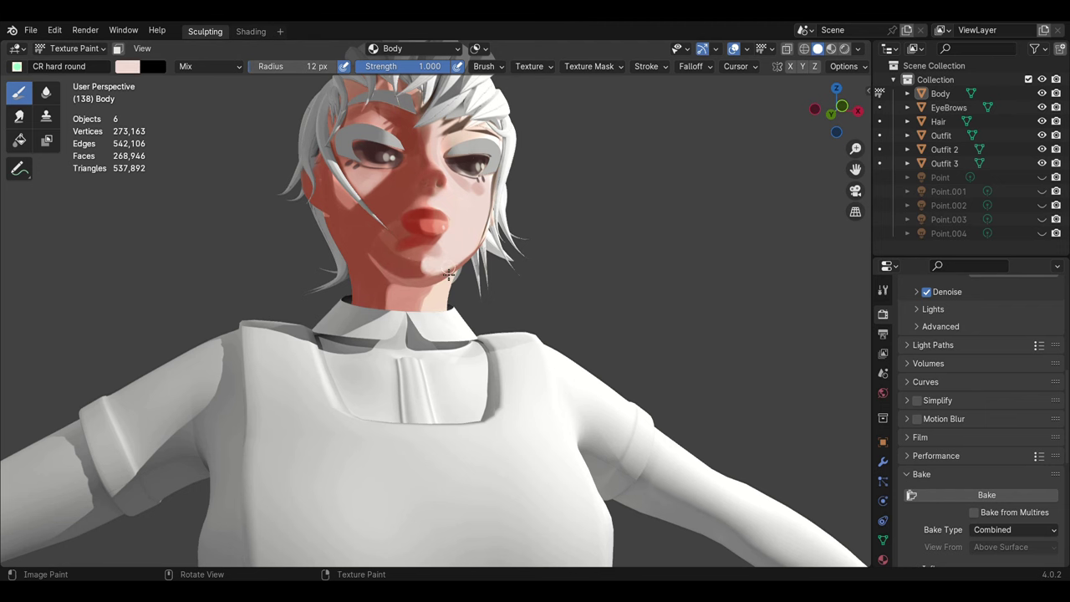
{"action": "middle_click_drag", "start_coordinate": [449, 275], "coordinate": [401, 250]}
Step: Paint a faint pale-pink stroke near the hairline with a 16 px brush
{"action": "left_click", "coordinate": [127, 66]}
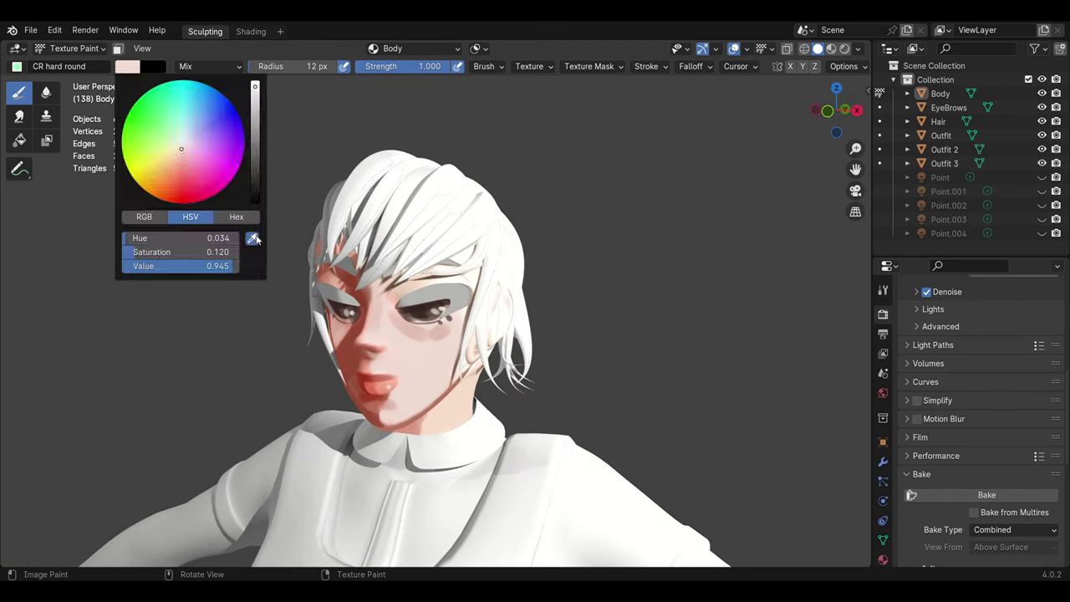
{"action": "key", "text": "bracketright"}
{"action": "key", "text": "bracketright"}
{"action": "left_click_drag", "start_coordinate": [495, 273], "coordinate": [451, 264]}
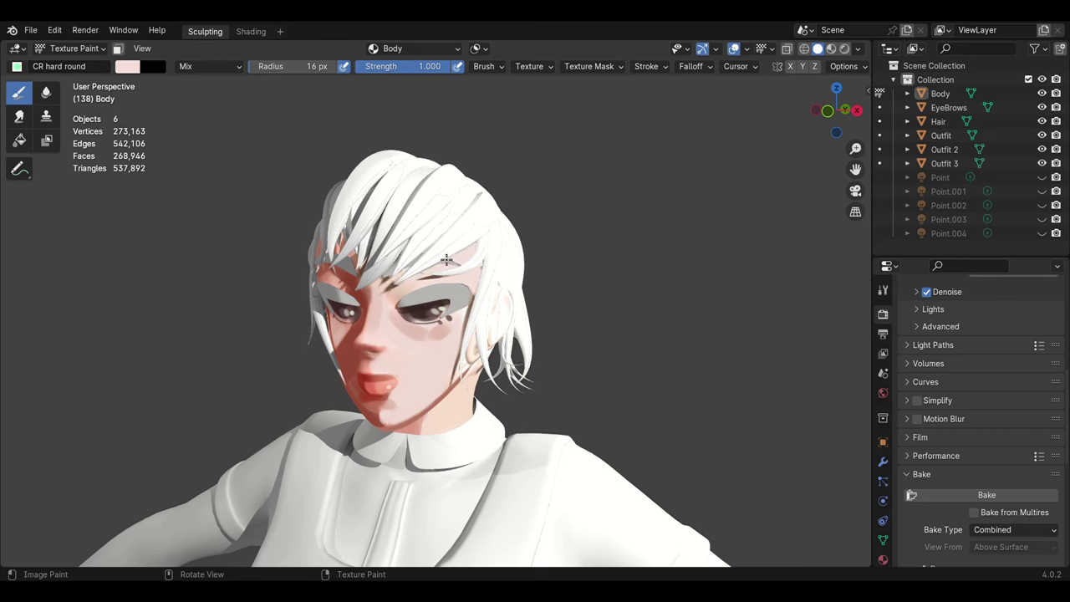
{"action": "middle_click_drag", "start_coordinate": [486, 308], "coordinate": [406, 267]}
{"action": "key", "text": "bracketright"}
{"action": "key", "text": "bracketright"}
{"action": "key", "text": "bracketright"}
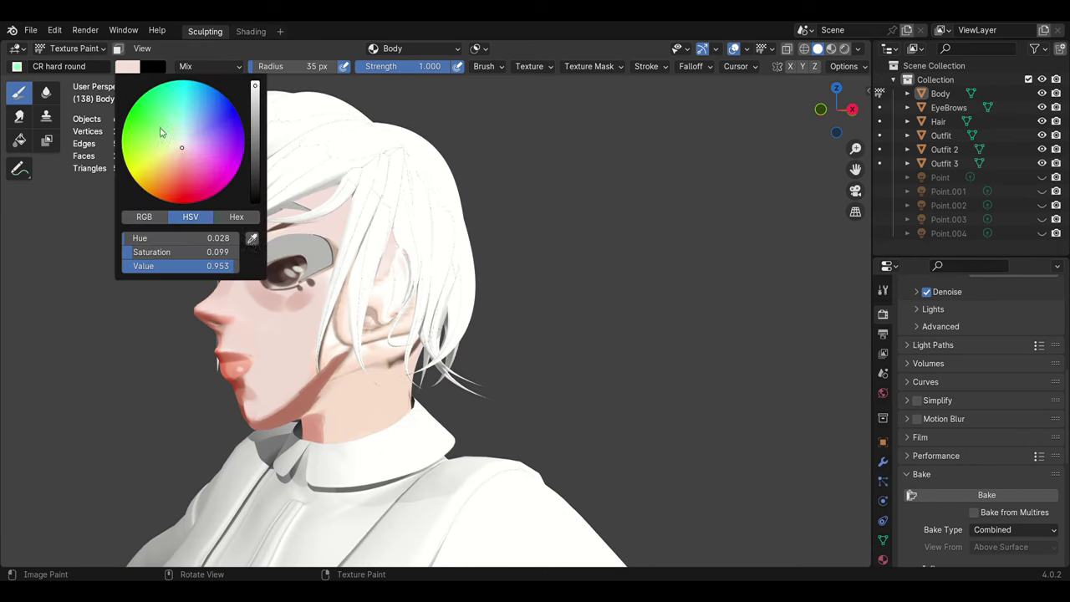
{"action": "key", "text": "bracketleft"}
{"action": "key", "text": "bracketleft"}
{"action": "key", "text": "bracketleft"}
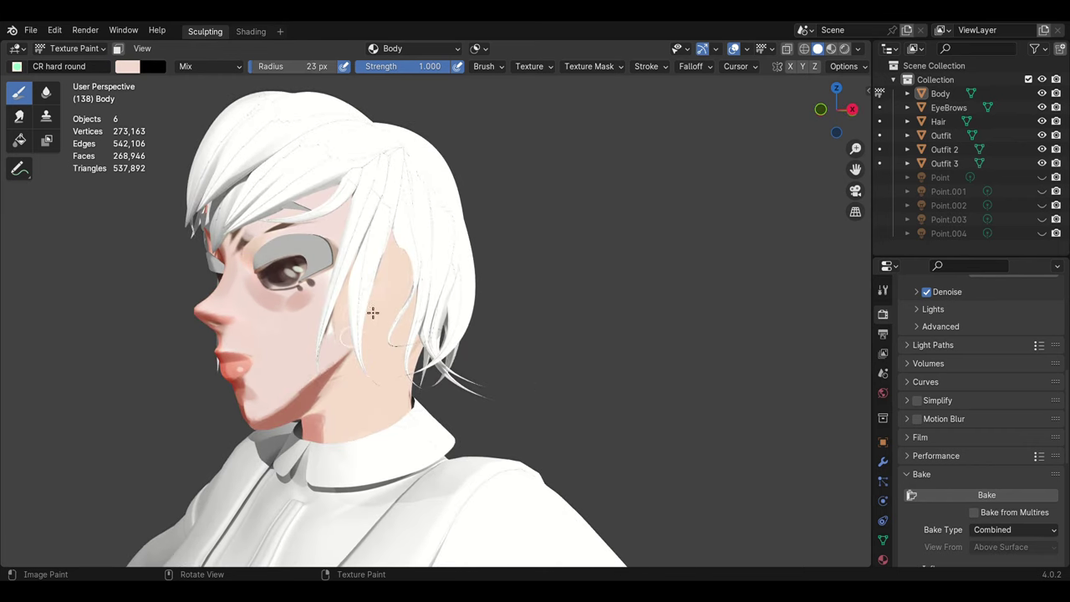
{"action": "middle_click_drag", "start_coordinate": [344, 428], "coordinate": [439, 158]}
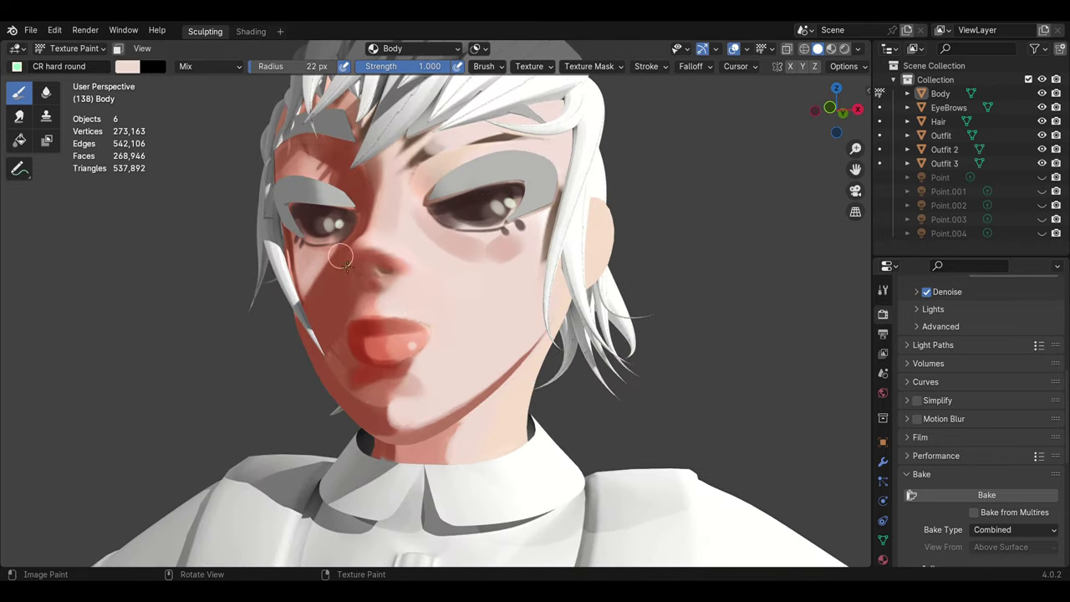
{"action": "key", "text": "bracketleft"}
{"action": "key", "text": "bracketleft"}
{"action": "key", "text": "bracketleft"}
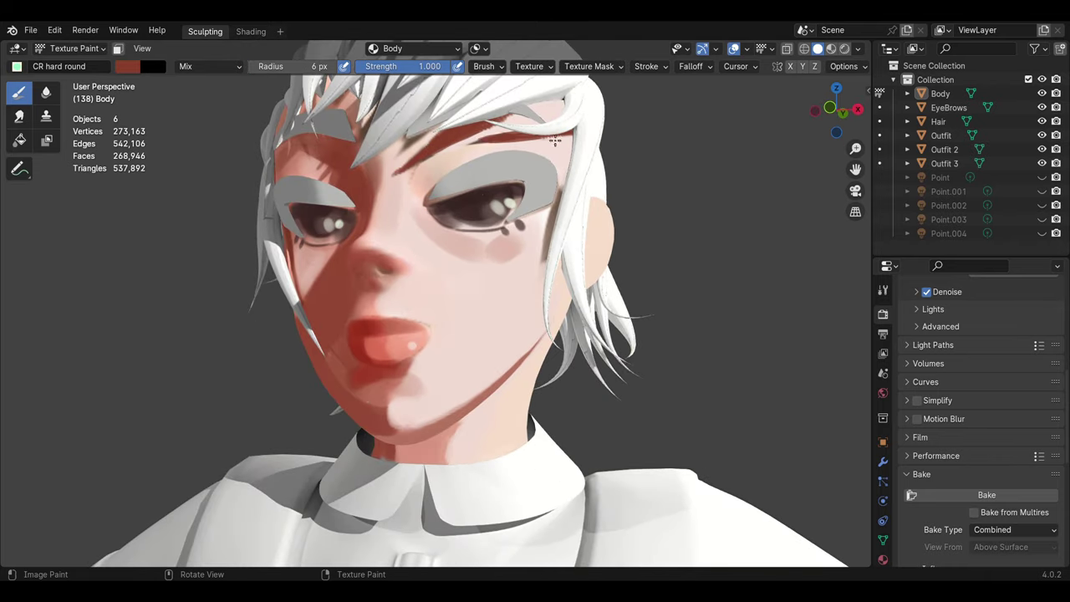
{"action": "key", "text": "bracketleft"}
{"action": "middle_click_drag", "start_coordinate": [498, 125], "coordinate": [517, 148]}
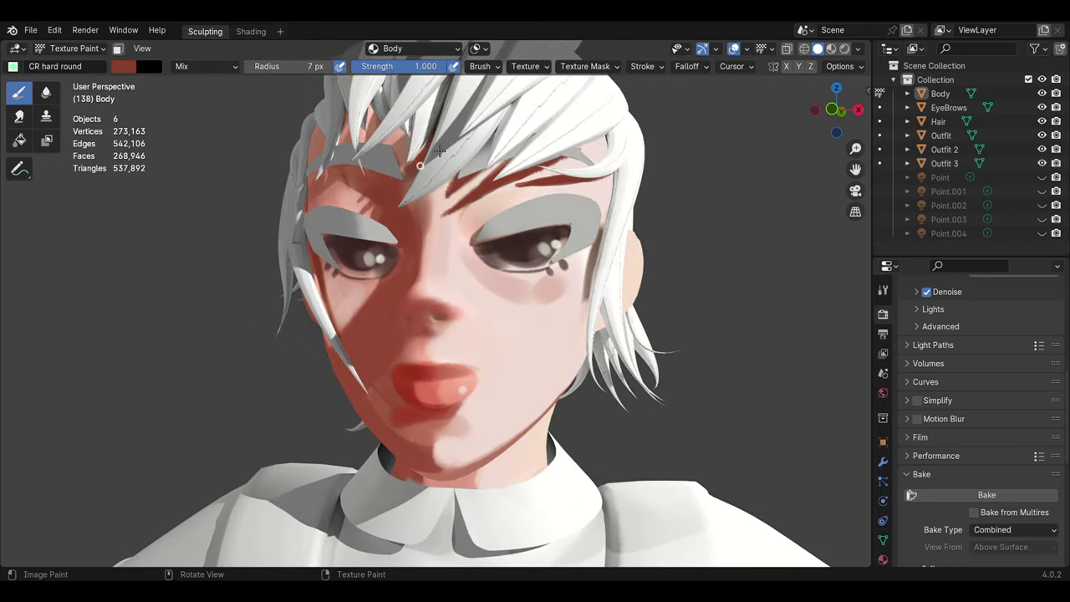
{"action": "scroll", "coordinate": [438, 151], "scroll_direction": "down", "scroll_amount": 8}
{"action": "scroll", "coordinate": [477, 181], "scroll_direction": "up", "scroll_amount": 8}
Step: Try a dark red cheek stroke, undo it, and show the mesh wireframe overlay
{"action": "middle_click_drag", "start_coordinate": [478, 182], "coordinate": [452, 214]}
{"action": "key", "text": "bracketright"}
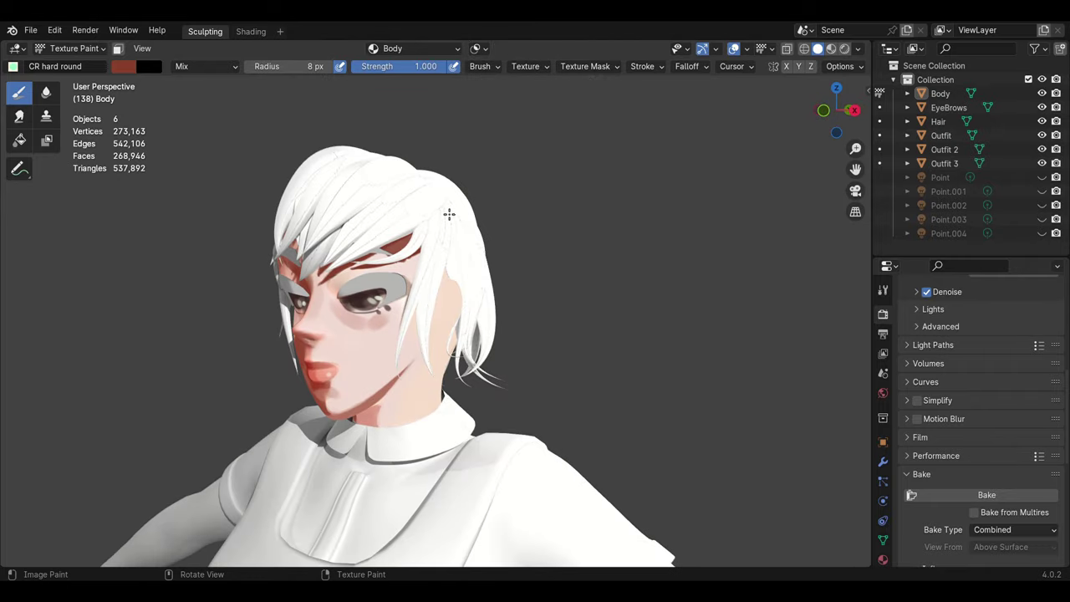
{"action": "middle_click_drag", "start_coordinate": [452, 288], "coordinate": [389, 264]}
{"action": "key", "text": "bracketleft"}
{"action": "key", "text": "bracketleft"}
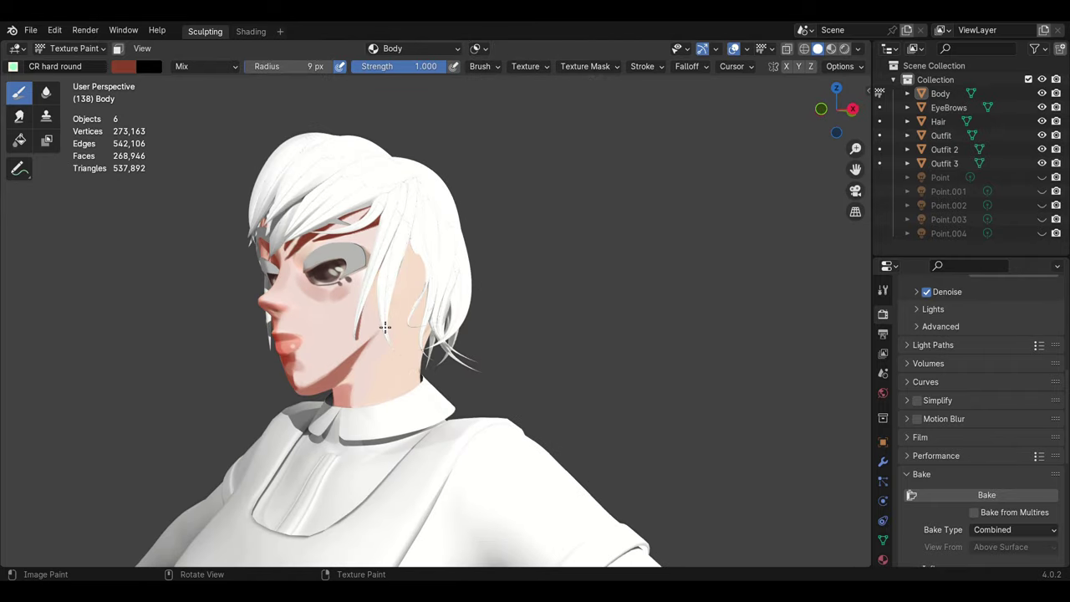
{"action": "left_click_drag", "start_coordinate": [408, 299], "coordinate": [387, 384]}
{"action": "key", "text": "ctrl+z"}
{"action": "key", "text": "bracketright"}
{"action": "key", "text": "bracketright"}
{"action": "key", "text": "bracketright"}
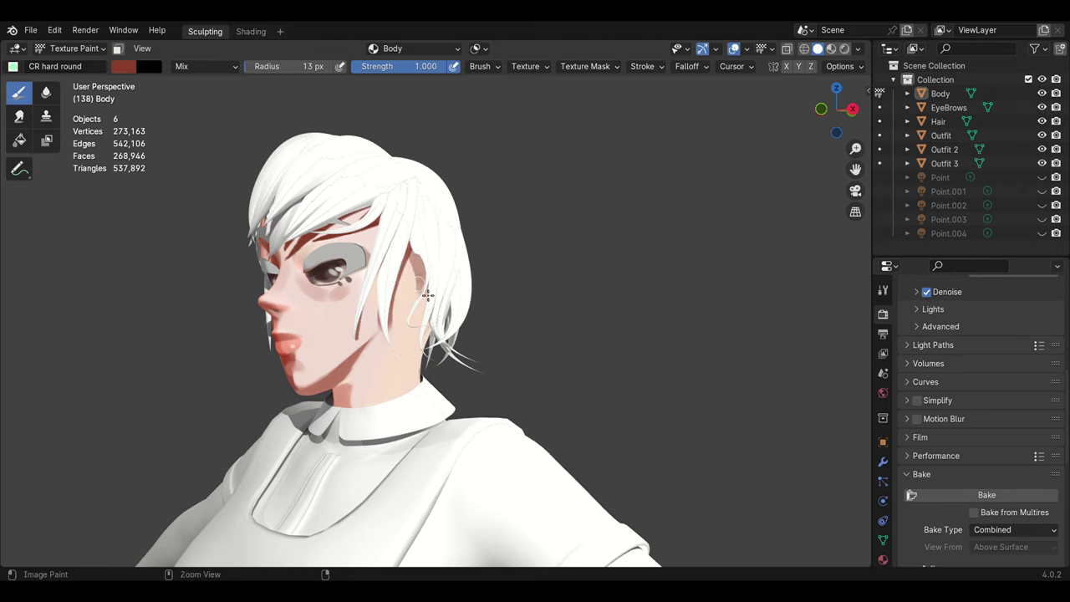
{"action": "mouse_move", "coordinate": [427, 294]}
{"action": "middle_mouse_down"}
{"action": "mouse_move", "coordinate": [604, 265]}
{"action": "mouse_move", "coordinate": [370, 354]}
{"action": "middle_mouse_up"}
{"action": "key", "text": "bracketright"}
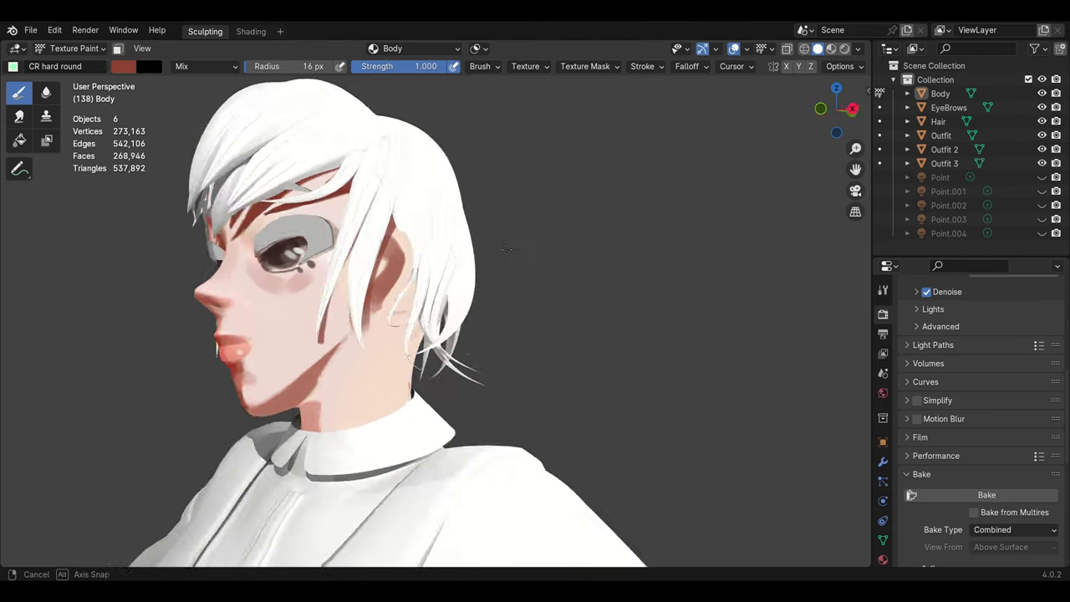
{"action": "scroll", "coordinate": [370, 353], "scroll_direction": "up", "scroll_amount": 3}
{"action": "key", "text": "bracketright"}
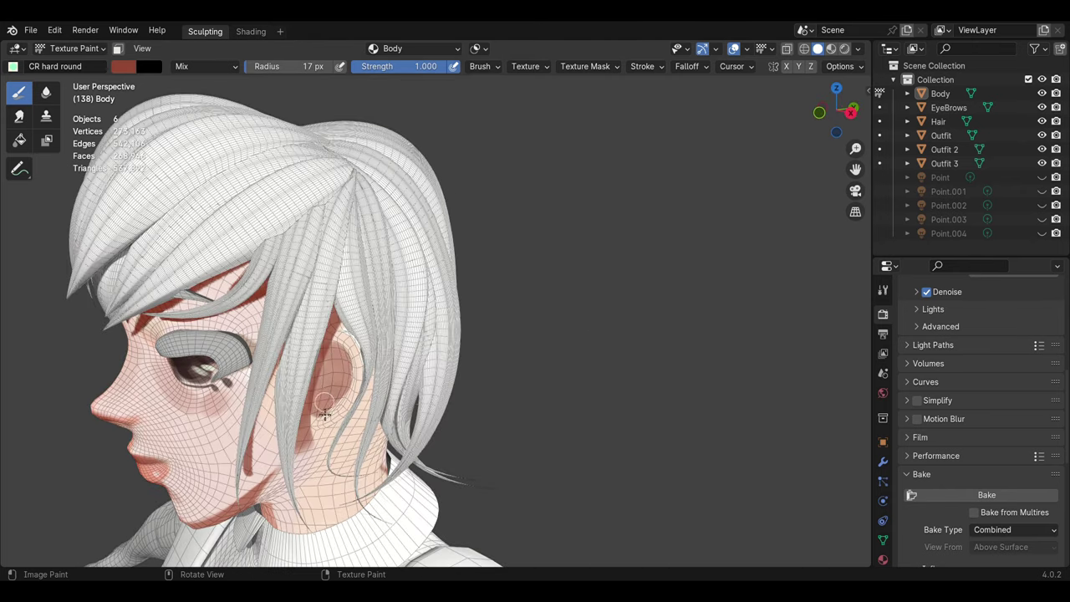
Step: Shade the ear reddish, set a pale skin colour at 5 px radius, and hide the wireframe
{"action": "left_click_drag", "start_coordinate": [324, 413], "coordinate": [347, 379]}
{"action": "left_click", "coordinate": [123, 66]}
{"action": "left_click_drag", "start_coordinate": [164, 116], "coordinate": [183, 133]}
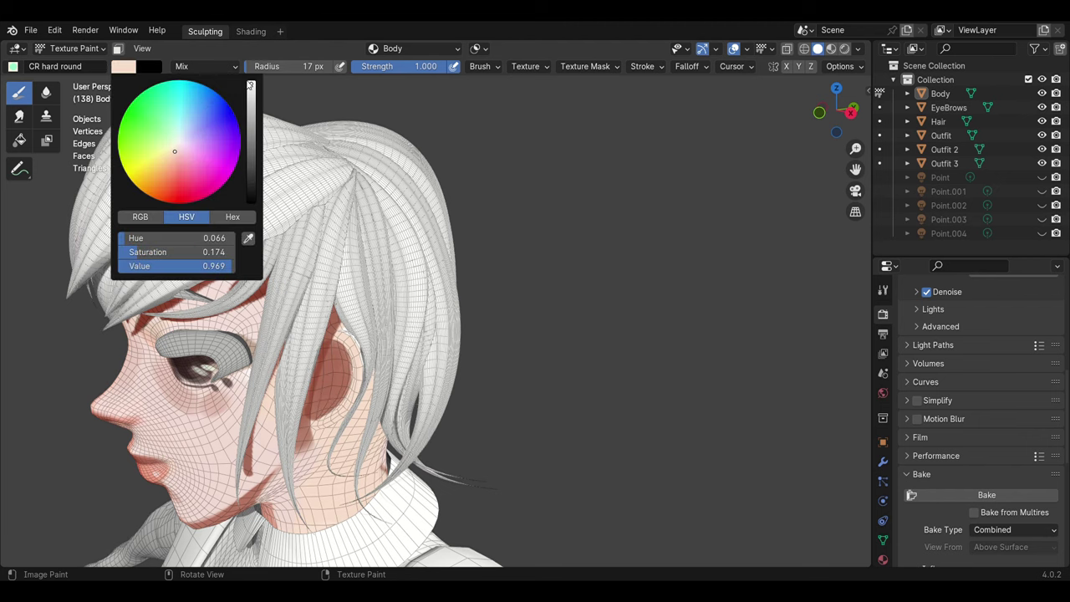
{"action": "left_click", "coordinate": [755, 52]}
Step: Turn the view to the front of the face and set the brush to a bright red
{"action": "middle_click_drag", "start_coordinate": [468, 318], "coordinate": [544, 321]}
{"action": "scroll", "coordinate": [544, 321], "scroll_direction": "up", "scroll_amount": 4}
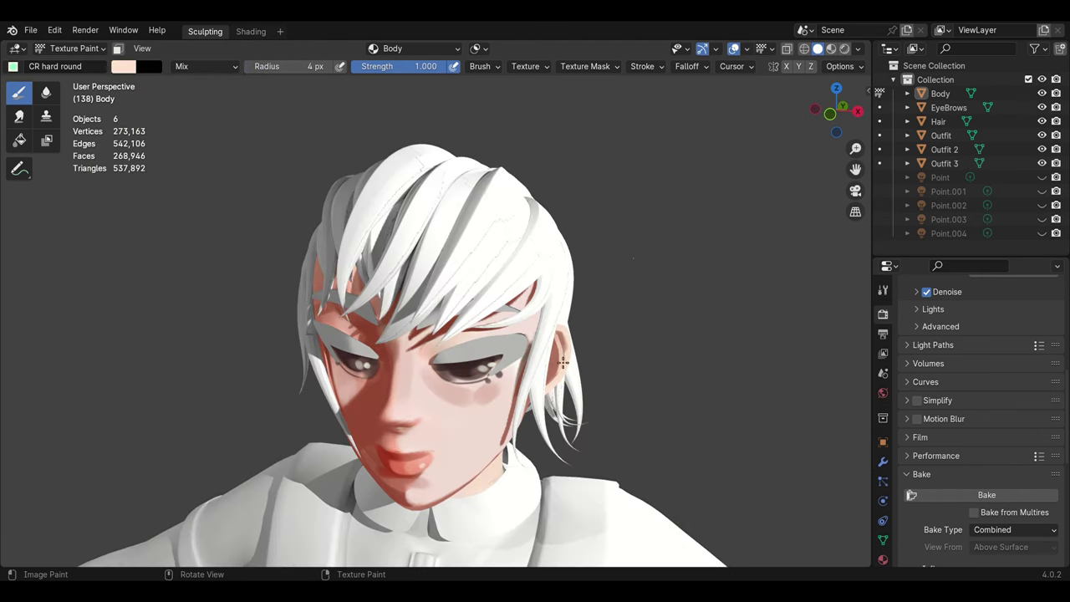
{"action": "mouse_move", "coordinate": [562, 362]}
{"action": "middle_mouse_down"}
{"action": "mouse_move", "coordinate": [553, 320]}
{"action": "mouse_move", "coordinate": [474, 338]}
{"action": "middle_mouse_up"}
{"action": "key", "text": "s"}
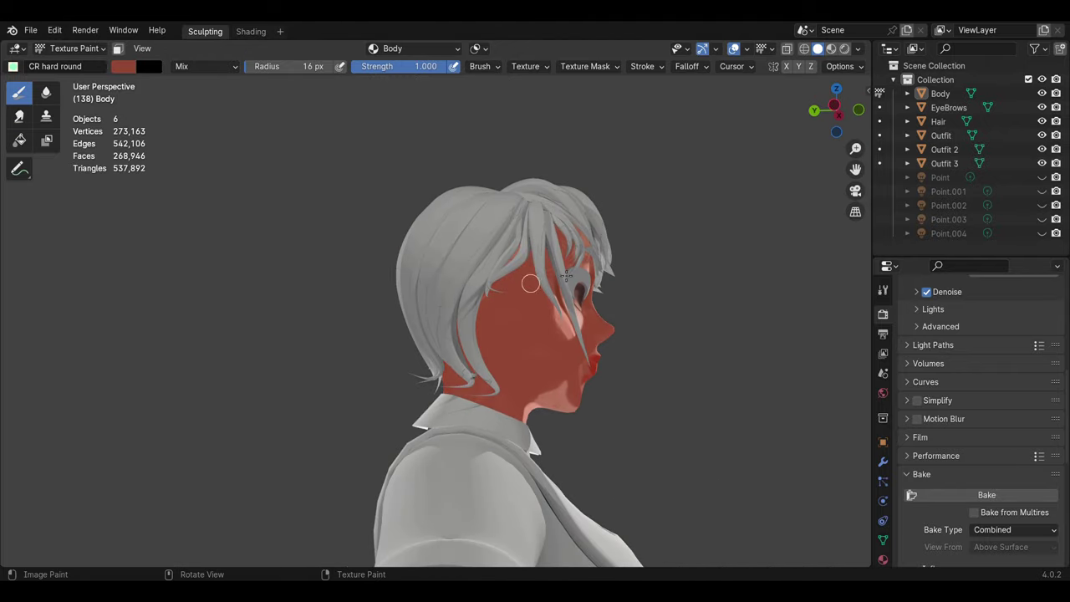
{"action": "left_click", "coordinate": [127, 73]}
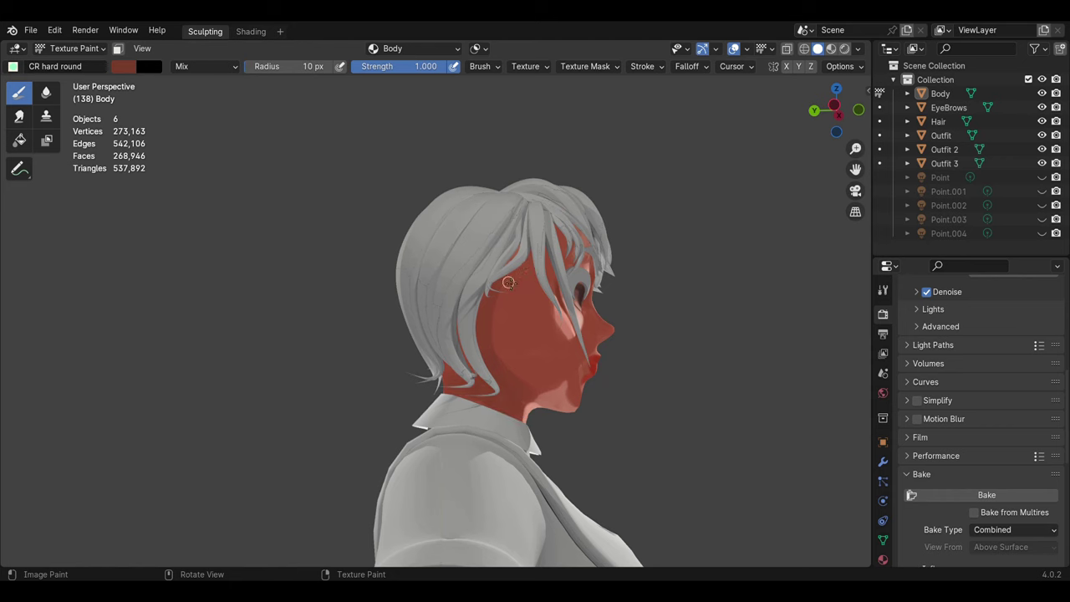
{"action": "middle_click_drag", "start_coordinate": [508, 282], "coordinate": [585, 288]}
{"action": "left_click", "coordinate": [123, 66]}
Step: Replace the harsh red cheek stroke with a pink blush and dab dark dots under the eyes
{"action": "left_click_drag", "start_coordinate": [430, 339], "coordinate": [509, 316]}
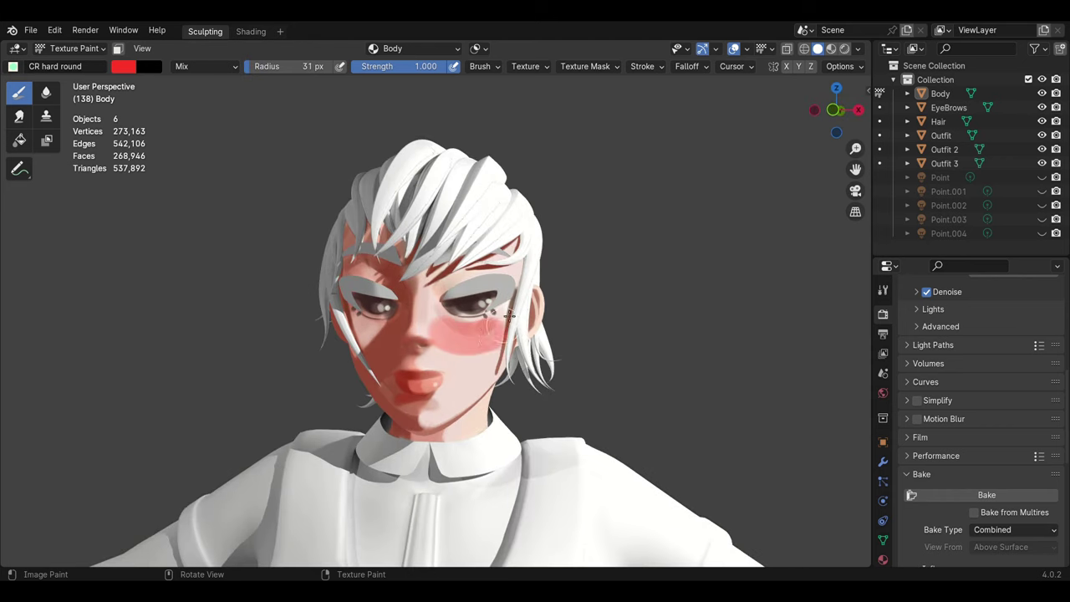
{"action": "key", "text": "ctrl+z"}
{"action": "left_click_drag", "start_coordinate": [430, 328], "coordinate": [493, 345]}
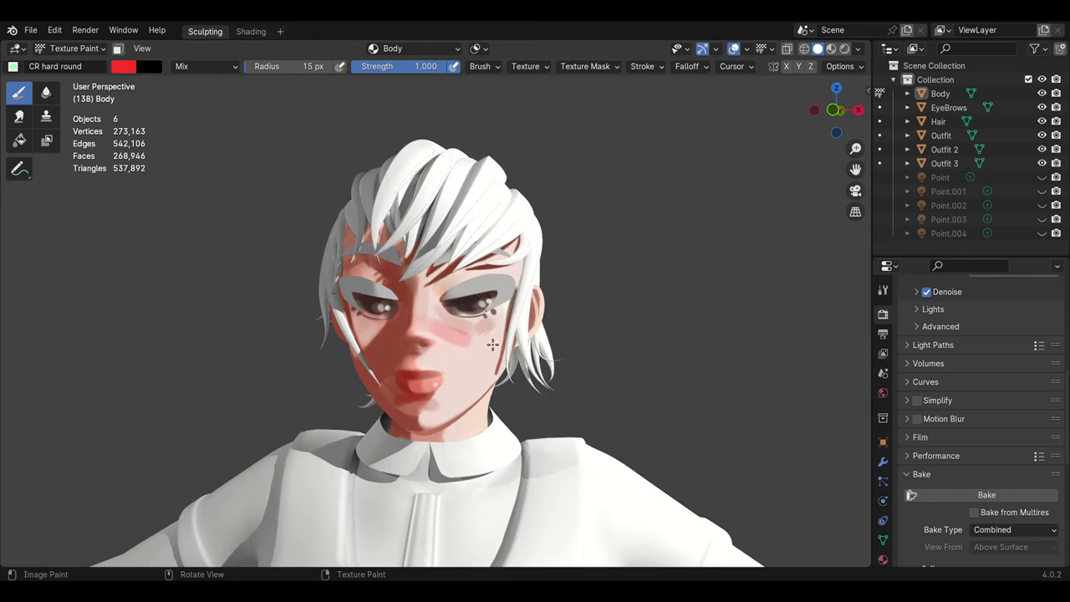
{"action": "left_click", "coordinate": [123, 66]}
{"action": "left_click_drag", "start_coordinate": [251, 84], "coordinate": [251, 159]}
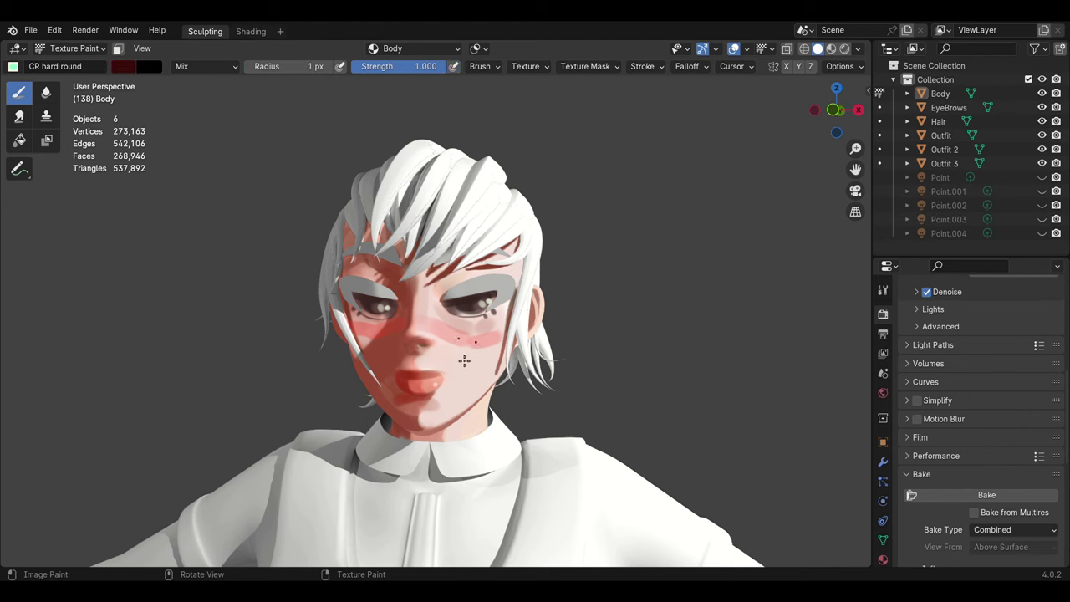
Step: Pick dark red and light pink brush colours in the swatch picker, then sample salmon and darker reds
{"action": "left_click", "coordinate": [128, 72]}
{"action": "left_click", "coordinate": [187, 150]}
{"action": "left_click", "coordinate": [122, 66]}
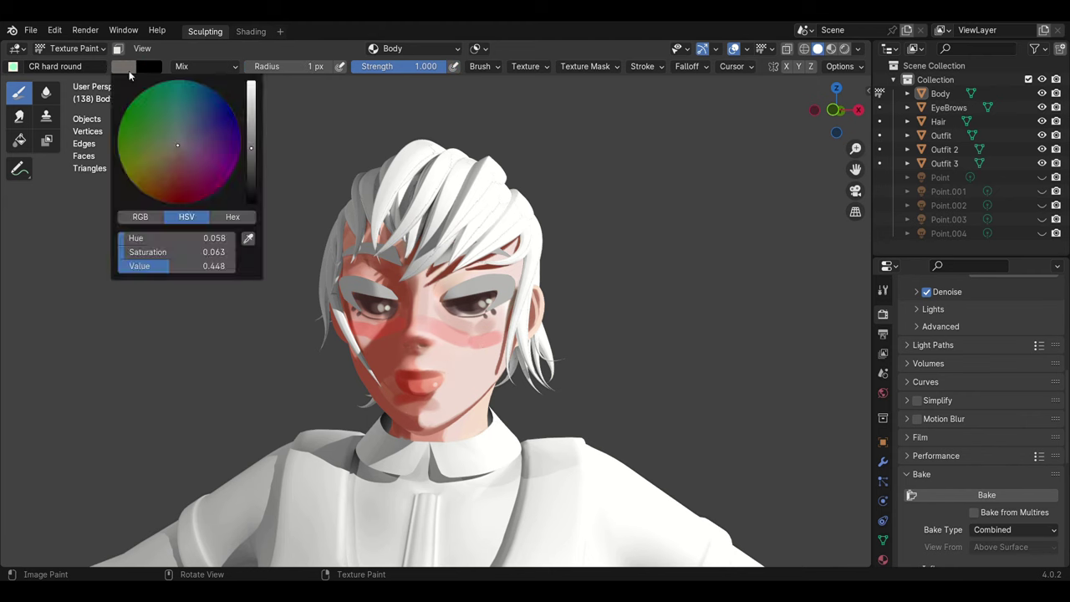
{"action": "left_click", "coordinate": [150, 109]}
{"action": "left_click", "coordinate": [123, 66]}
{"action": "left_click", "coordinate": [196, 149]}
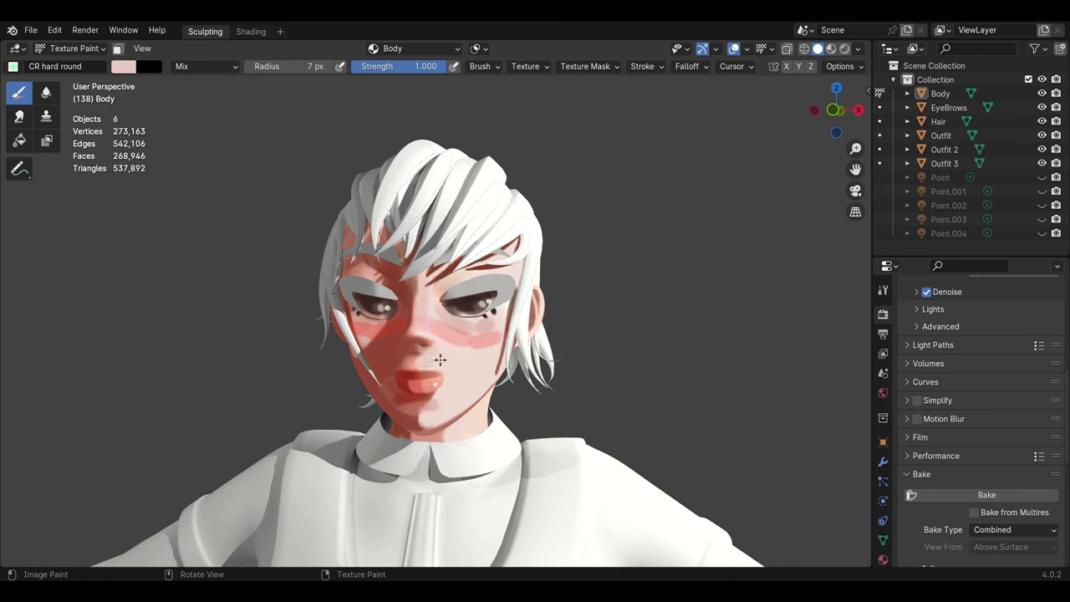
{"action": "left_click", "coordinate": [122, 66]}
{"action": "left_click", "coordinate": [197, 149]}
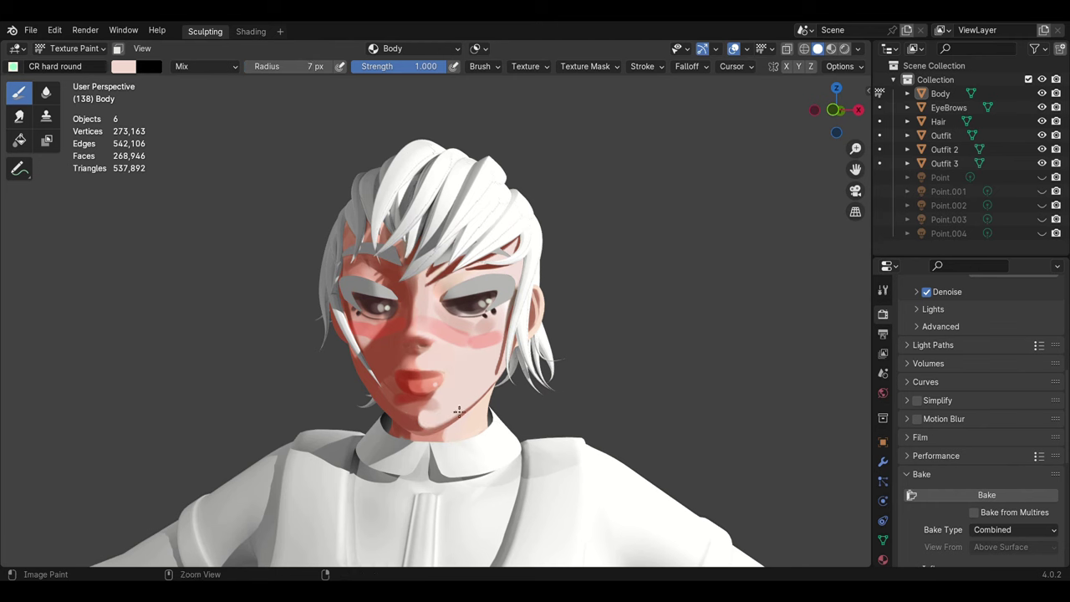
{"action": "middle_click_drag", "start_coordinate": [347, 209], "coordinate": [470, 411]}
{"action": "key", "text": "s"}
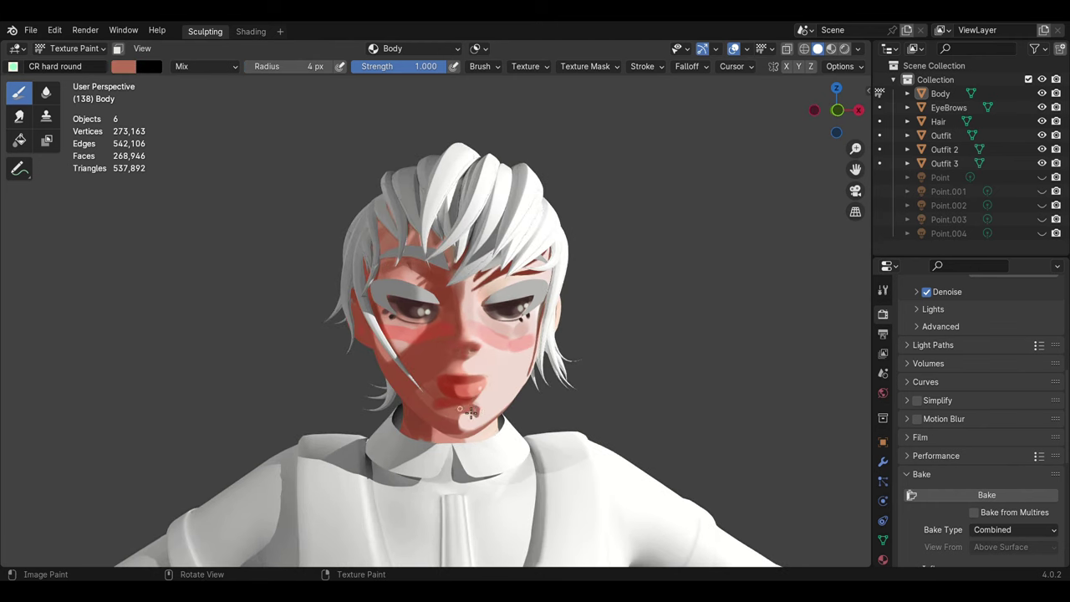
{"action": "key", "text": "s"}
{"action": "key", "text": "s"}
{"action": "key", "text": "s"}
{"action": "key", "text": "s"}
Step: Sample light pink and red tones from the face while orbiting around the upper body
{"action": "scroll", "coordinate": [443, 358], "scroll_direction": "down", "scroll_amount": 2}
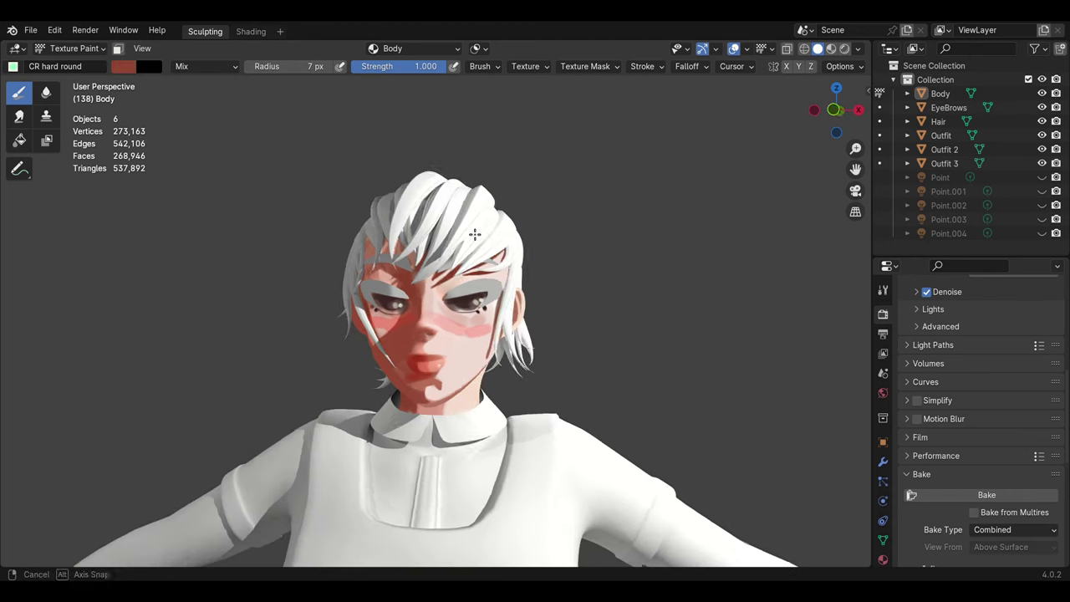
{"action": "middle_click_drag", "start_coordinate": [444, 358], "coordinate": [496, 271]}
{"action": "scroll", "coordinate": [496, 271], "scroll_direction": "down", "scroll_amount": 2}
{"action": "scroll", "coordinate": [496, 271], "scroll_direction": "up", "scroll_amount": 3}
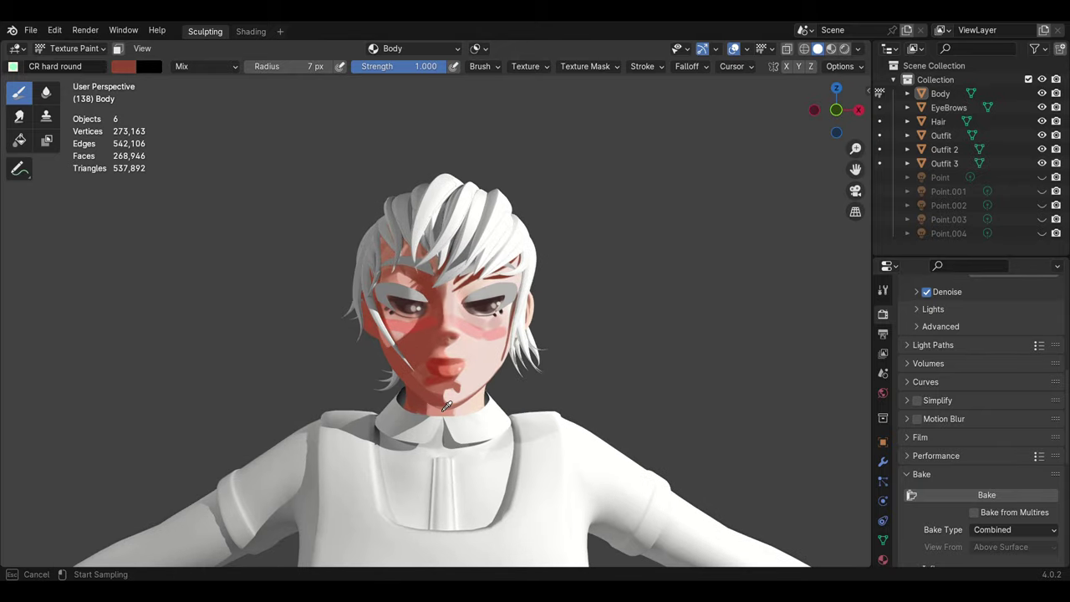
{"action": "scroll", "coordinate": [461, 398], "scroll_direction": "down", "scroll_amount": 1}
{"action": "key", "text": "s"}
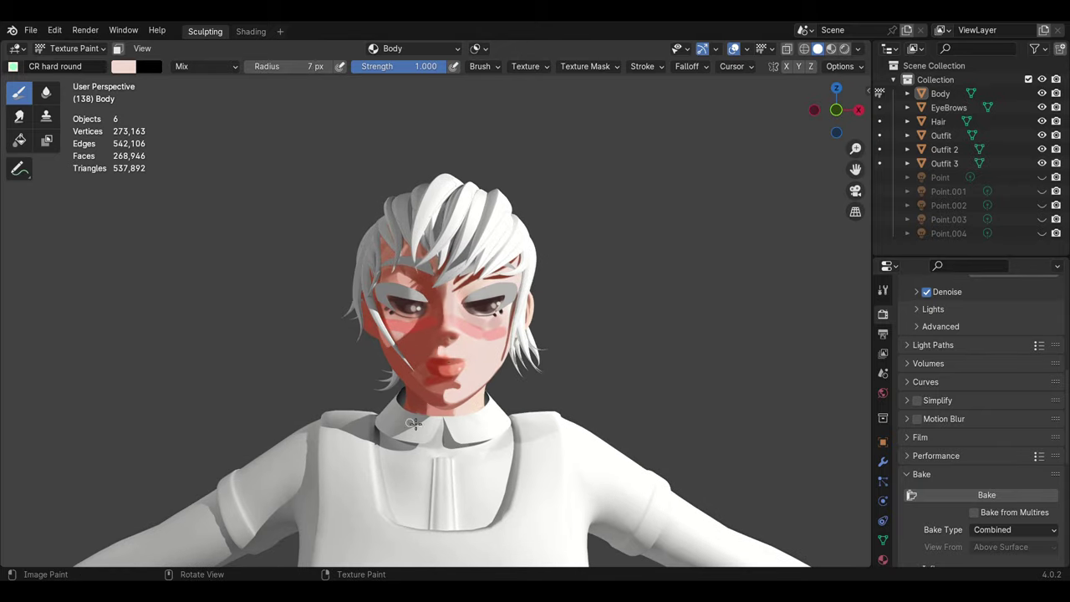
{"action": "middle_click_drag", "start_coordinate": [478, 353], "coordinate": [383, 320]}
{"action": "key", "text": "s"}
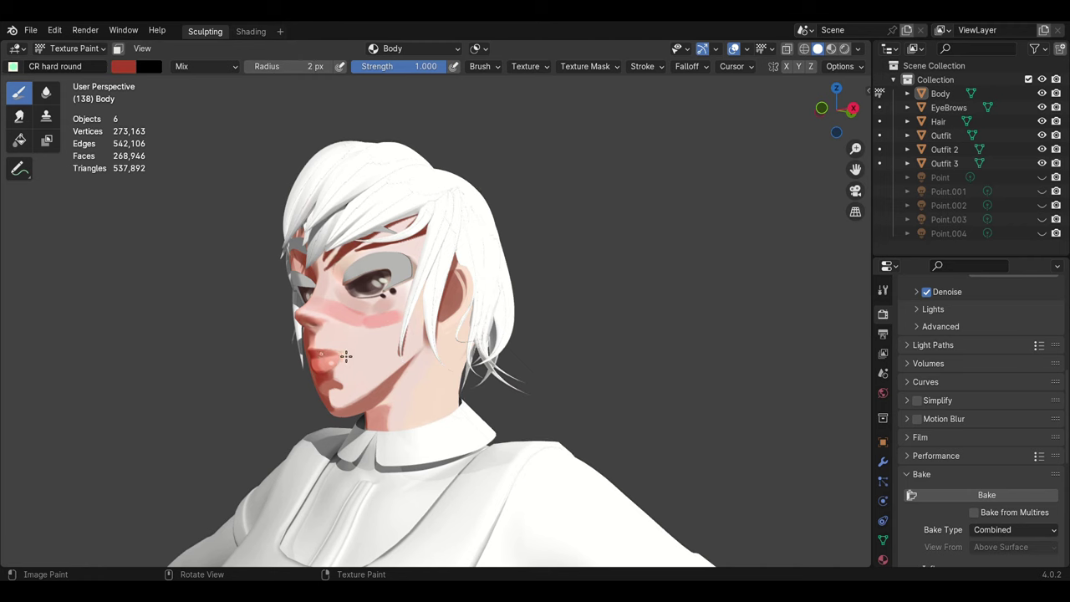
{"action": "middle_click_drag", "start_coordinate": [343, 356], "coordinate": [439, 335]}
{"action": "key", "text": "s"}
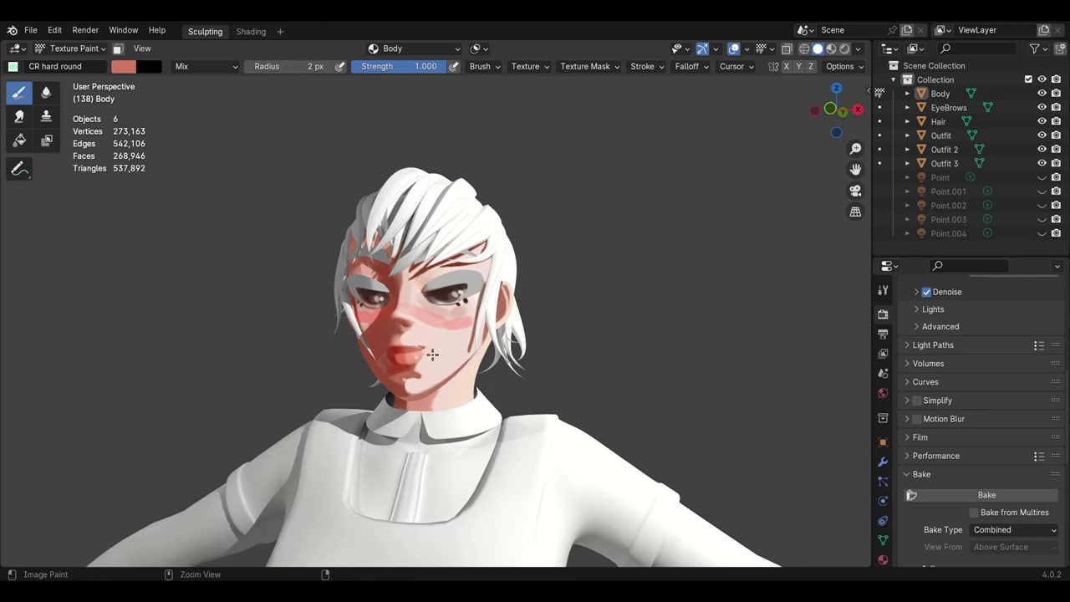
{"action": "key", "text": "s"}
{"action": "mouse_move", "coordinate": [480, 301]}
{"action": "middle_mouse_down"}
{"action": "mouse_move", "coordinate": [503, 284]}
{"action": "mouse_move", "coordinate": [688, 291]}
{"action": "mouse_move", "coordinate": [549, 258]}
{"action": "middle_mouse_up"}
{"action": "scroll", "coordinate": [484, 263], "scroll_direction": "down", "scroll_amount": 4}
Step: Set the brush blend mode to Color and tint both arms light skin pink
{"action": "left_click", "coordinate": [205, 66]}
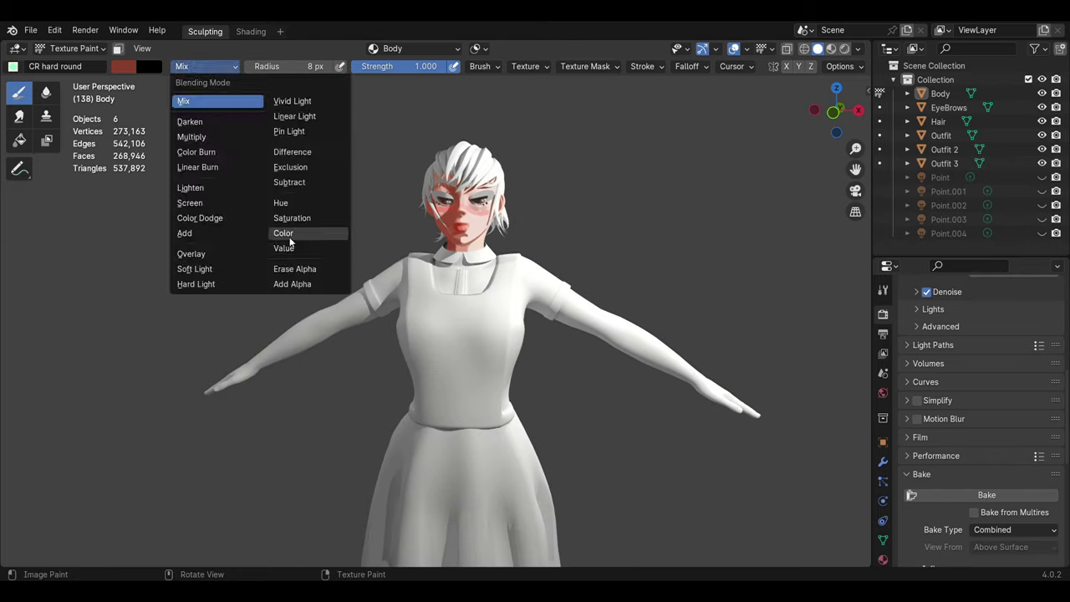
{"action": "left_click", "coordinate": [301, 233]}
{"action": "key", "text": "s"}
{"action": "left_click_drag", "start_coordinate": [652, 345], "coordinate": [736, 406]}
{"action": "left_click_drag", "start_coordinate": [368, 292], "coordinate": [243, 376]}
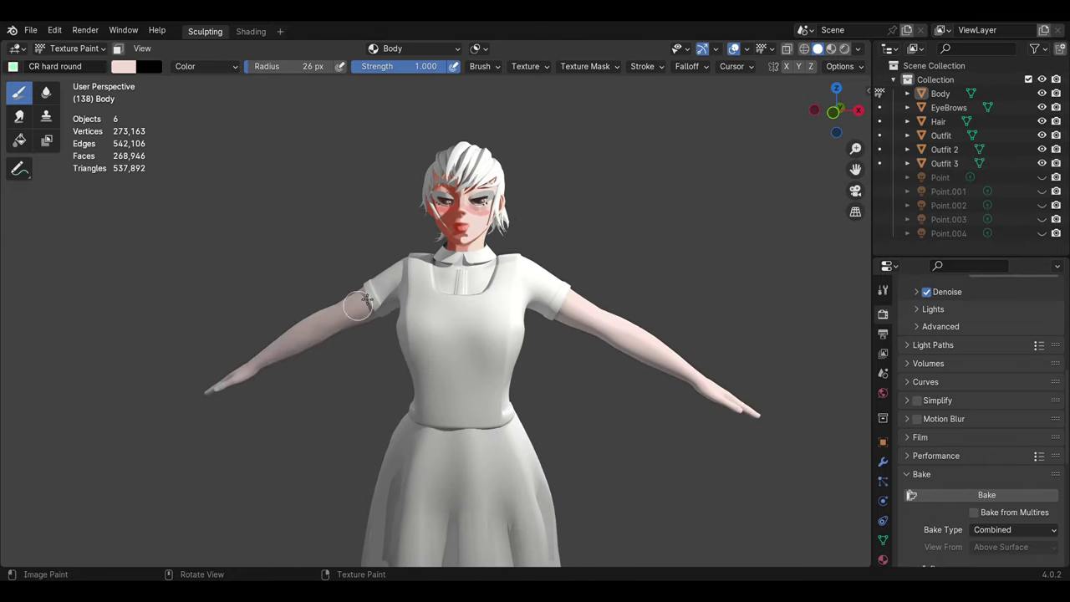
{"action": "mouse_move", "coordinate": [468, 351]}
{"action": "middle_mouse_down"}
{"action": "mouse_move", "coordinate": [326, 393]}
{"action": "mouse_move", "coordinate": [425, 248]}
{"action": "mouse_move", "coordinate": [437, 150]}
{"action": "mouse_move", "coordinate": [441, 250]}
{"action": "middle_mouse_up"}
{"action": "key", "text": "f"}
Step: Orbit to a close side view of the head, pick darker red and sample the face skin tone
{"action": "left_click", "coordinate": [324, 407]}
{"action": "mouse_move", "coordinate": [274, 458]}
{"action": "middle_mouse_down"}
{"action": "mouse_move", "coordinate": [454, 137]}
{"action": "mouse_move", "coordinate": [370, 393]}
{"action": "mouse_move", "coordinate": [552, 368]}
{"action": "mouse_move", "coordinate": [764, 389]}
{"action": "mouse_move", "coordinate": [534, 292]}
{"action": "mouse_move", "coordinate": [458, 190]}
{"action": "middle_mouse_up"}
{"action": "mouse_move", "coordinate": [455, 254]}
{"action": "middle_mouse_down"}
{"action": "mouse_move", "coordinate": [501, 317]}
{"action": "mouse_move", "coordinate": [496, 342]}
{"action": "middle_mouse_up"}
{"action": "left_click", "coordinate": [147, 72]}
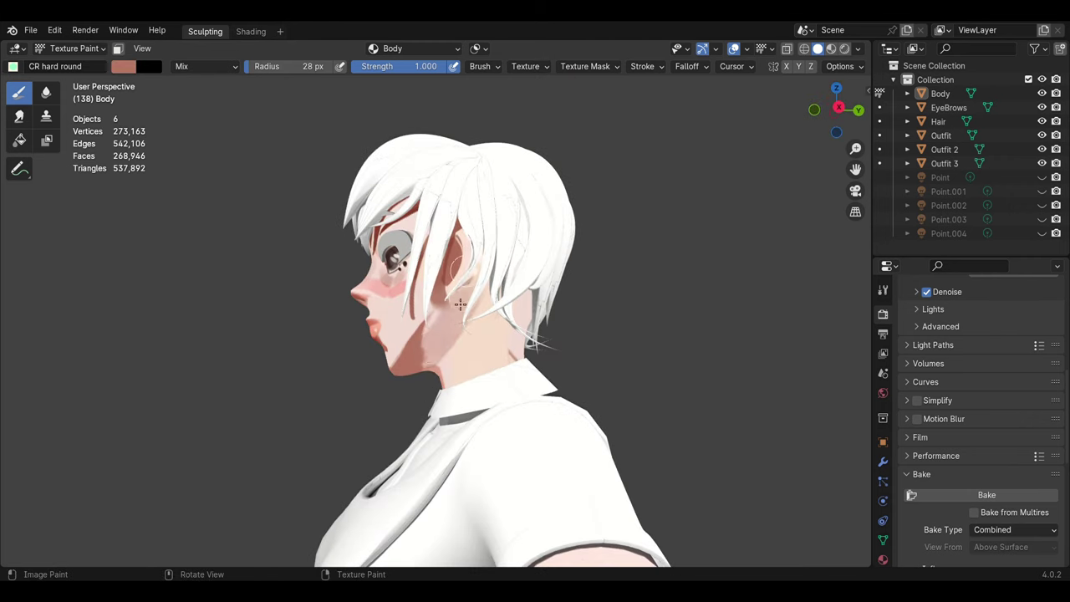
{"action": "key", "text": "bracketleft"}
{"action": "key", "text": "bracketleft"}
{"action": "key", "text": "bracketleft"}
{"action": "mouse_move", "coordinate": [473, 290]}
{"action": "middle_mouse_down"}
{"action": "mouse_move", "coordinate": [489, 292]}
{"action": "mouse_move", "coordinate": [506, 256]}
{"action": "middle_mouse_up"}
{"action": "key", "text": "bracketright"}
{"action": "key", "text": "bracketright"}
{"action": "key", "text": "bracketright"}
{"action": "key", "text": "s"}
Step: Choose darker pink and red brush colours and shrink the brush to 8 px
{"action": "left_click", "coordinate": [124, 66]}
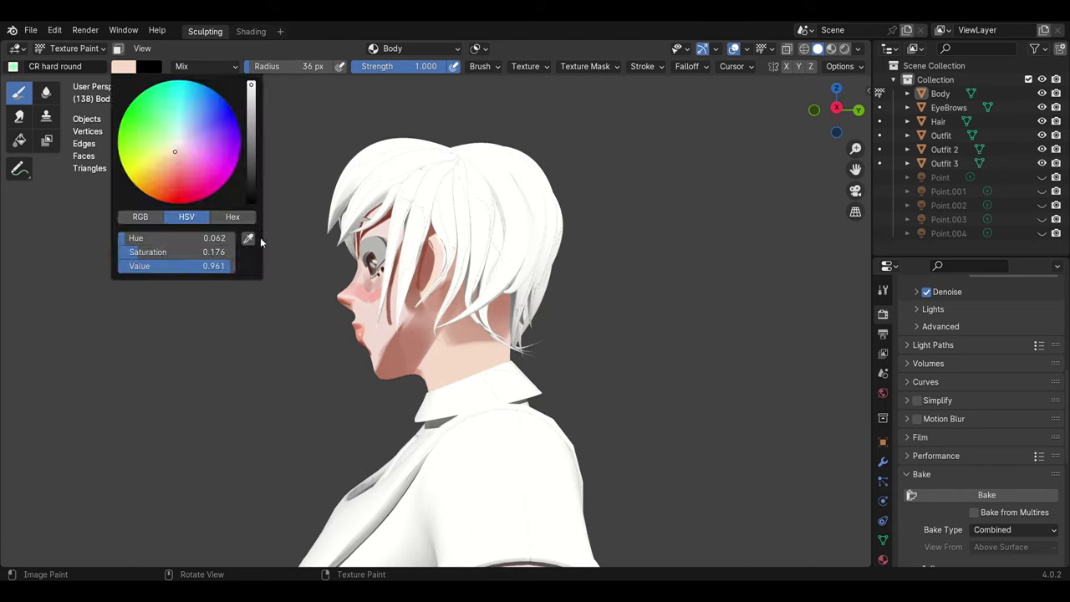
{"action": "left_click", "coordinate": [205, 131]}
{"action": "key", "text": "bracketleft"}
{"action": "key", "text": "bracketleft"}
{"action": "key", "text": "bracketleft"}
{"action": "mouse_move", "coordinate": [499, 328]}
{"action": "middle_mouse_down"}
{"action": "mouse_move", "coordinate": [368, 310]}
{"action": "mouse_move", "coordinate": [526, 310]}
{"action": "mouse_move", "coordinate": [510, 317]}
{"action": "middle_mouse_up"}
{"action": "left_click", "coordinate": [124, 66]}
{"action": "left_click", "coordinate": [200, 126]}
{"action": "key", "text": "bracketright"}
{"action": "key", "text": "bracketright"}
{"action": "key", "text": "bracketright"}
{"action": "key", "text": "bracketright"}
{"action": "key", "text": "bracketright"}
{"action": "key", "text": "bracketright"}
{"action": "key", "text": "bracketright"}
{"action": "key", "text": "bracketright"}
{"action": "key", "text": "bracketleft"}
{"action": "key", "text": "bracketleft"}
{"action": "key", "text": "bracketleft"}
{"action": "key", "text": "s"}
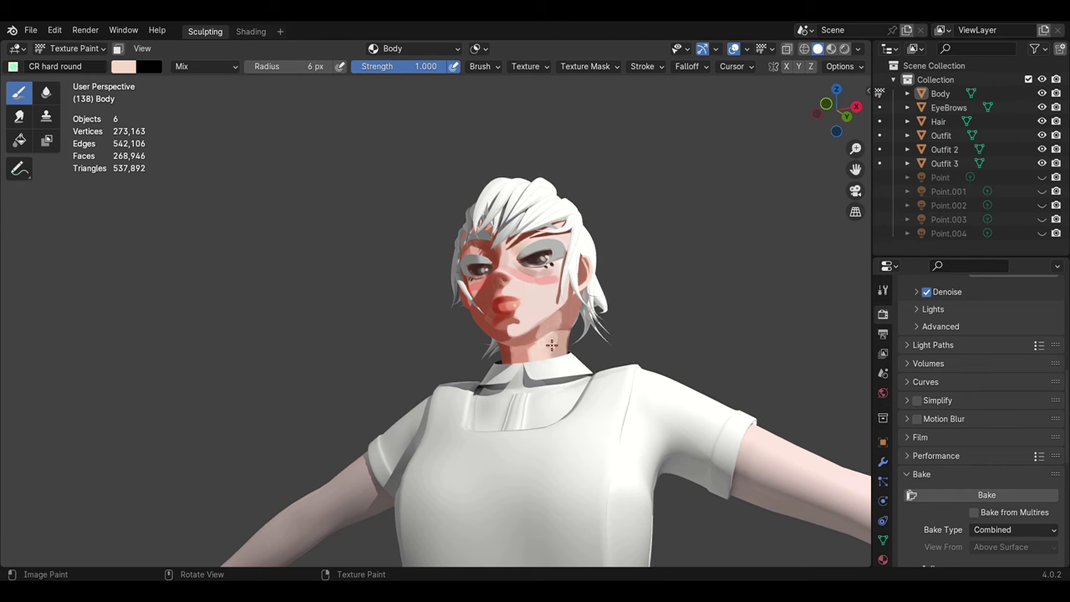
Step: Paint darker red shading along the hairline with a 28 px brush, sampling reds from the face
{"action": "mouse_move", "coordinate": [551, 344]}
{"action": "middle_mouse_down"}
{"action": "mouse_move", "coordinate": [558, 336]}
{"action": "mouse_move", "coordinate": [538, 299]}
{"action": "middle_mouse_up"}
{"action": "key", "text": "bracketleft"}
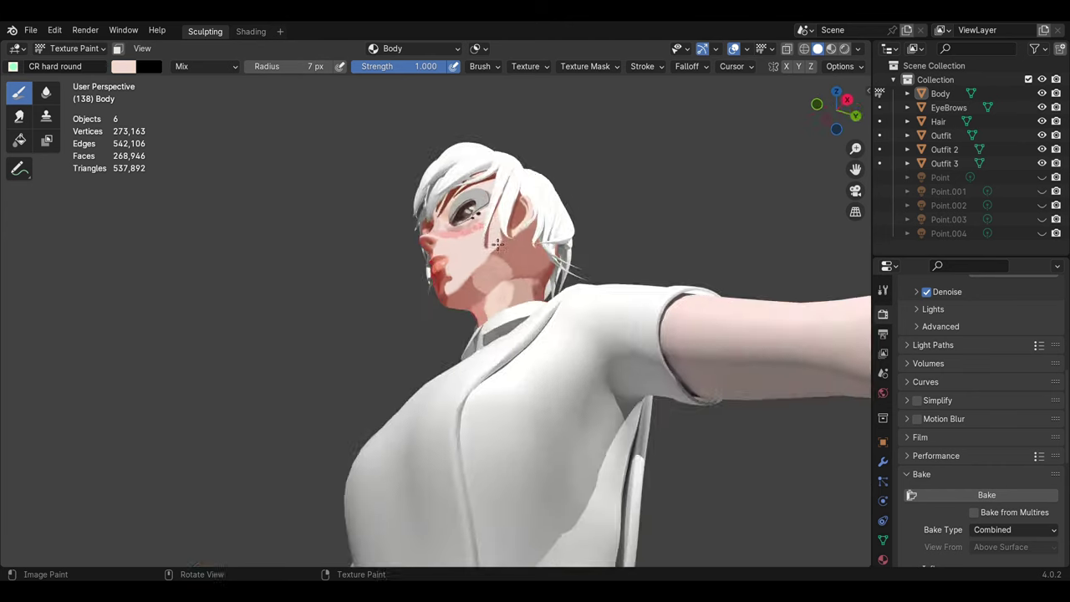
{"action": "key", "text": "bracketright"}
{"action": "key", "text": "bracketleft"}
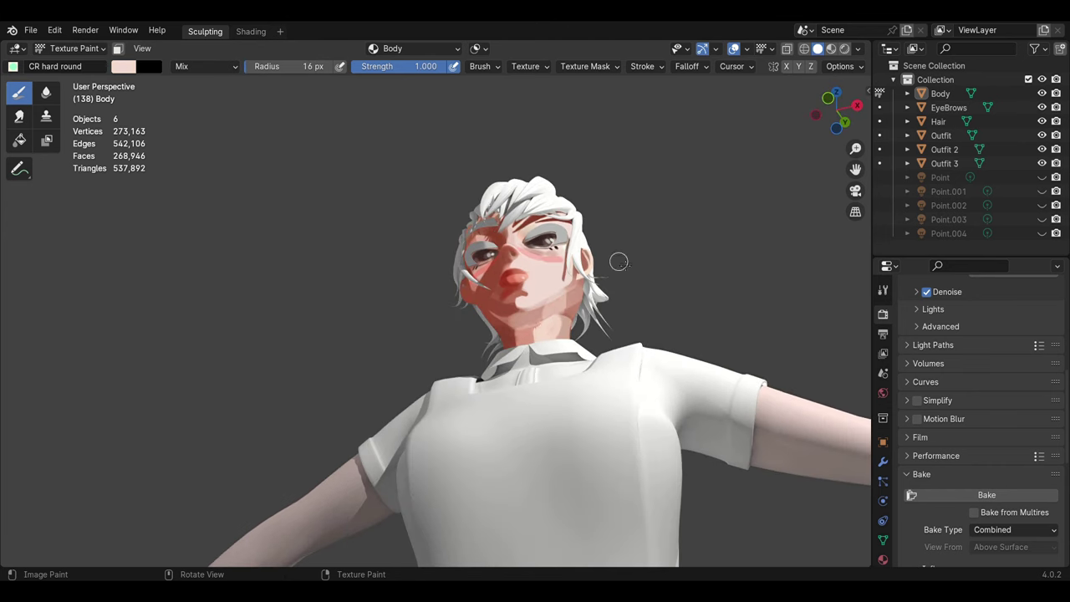
{"action": "middle_click_drag", "start_coordinate": [571, 341], "coordinate": [445, 257]}
{"action": "key", "text": "bracketright"}
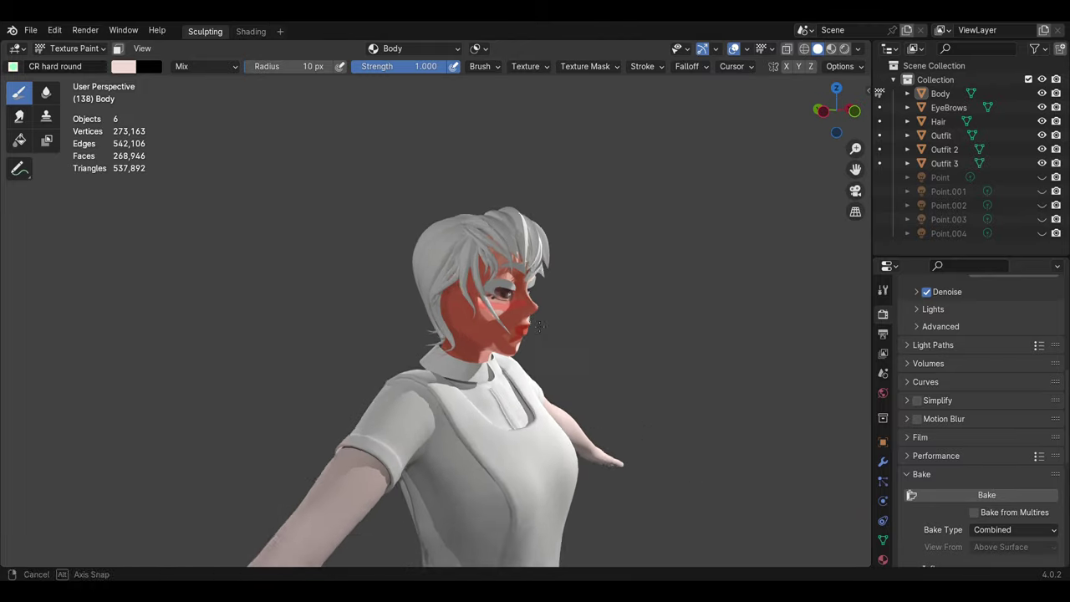
{"action": "key", "text": "s"}
{"action": "key", "text": "s"}
{"action": "key", "text": "bracketright"}
{"action": "key", "text": "bracketright"}
{"action": "key", "text": "bracketright"}
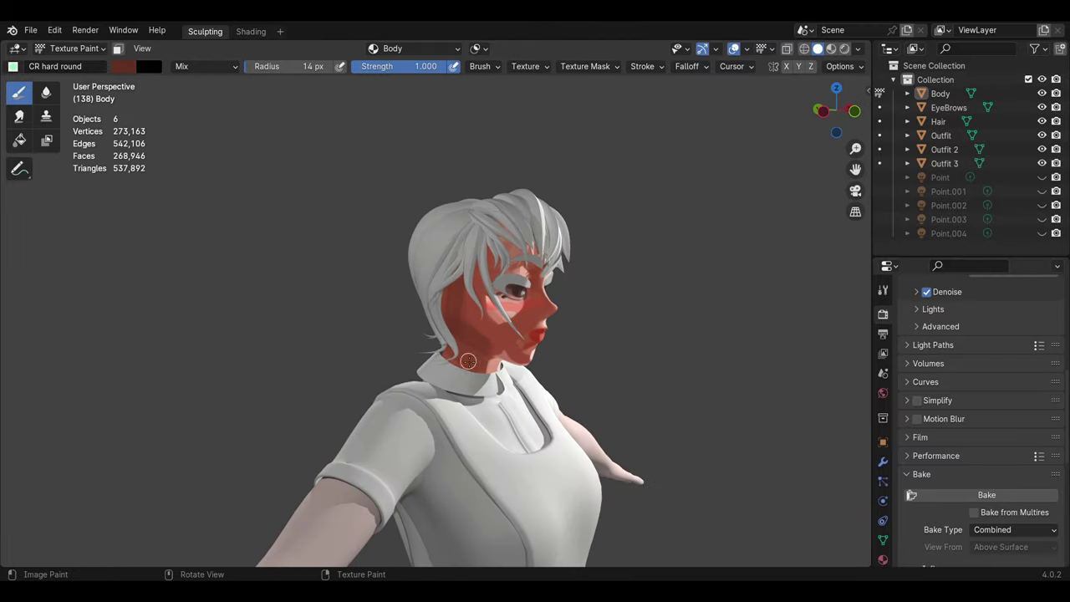
{"action": "middle_click_drag", "start_coordinate": [468, 361], "coordinate": [561, 242]}
{"action": "scroll", "coordinate": [562, 242], "scroll_direction": "up", "scroll_amount": 2}
{"action": "key", "text": "bracketright"}
{"action": "key", "text": "bracketright"}
{"action": "key", "text": "bracketright"}
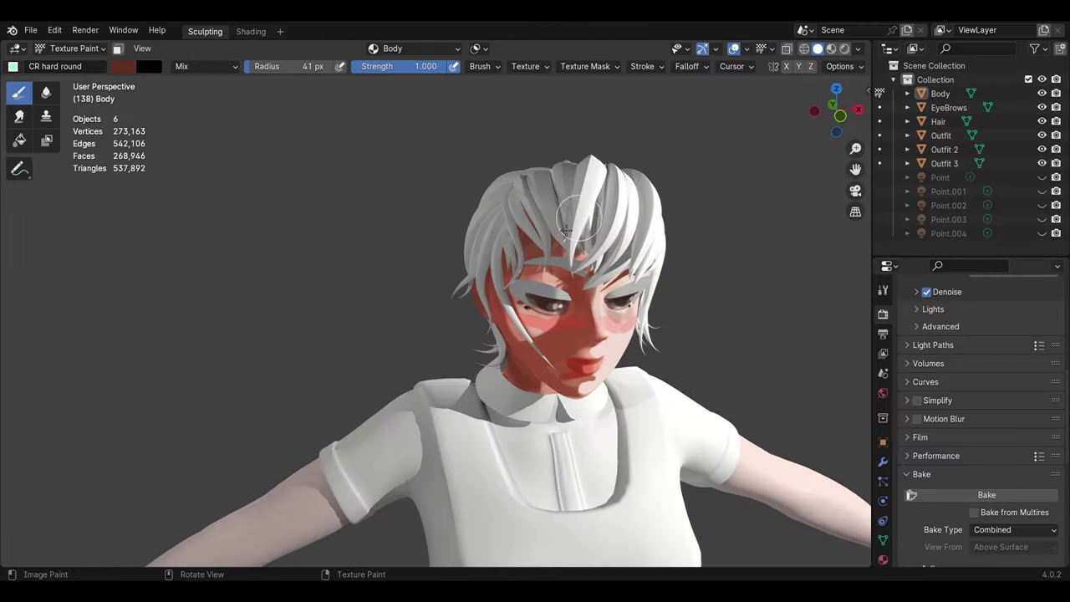
{"action": "left_click_drag", "start_coordinate": [565, 229], "coordinate": [554, 249]}
{"action": "scroll", "coordinate": [485, 325], "scroll_direction": "down", "scroll_amount": 2}
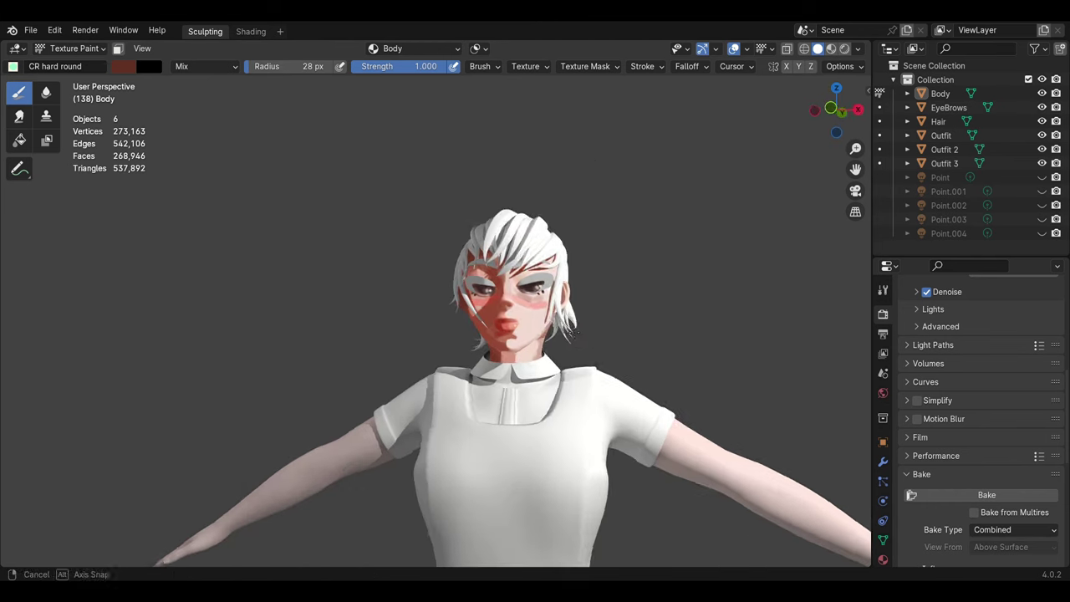
{"action": "scroll", "coordinate": [543, 313], "scroll_direction": "down", "scroll_amount": 2}
Step: Show the whole Body texture, then save the painted image and the blend file
{"action": "left_click", "coordinate": [30, 29]}
{"action": "key", "text": "Escape"}
{"action": "key", "text": "shift+F10"}
{"action": "key", "text": "Home"}
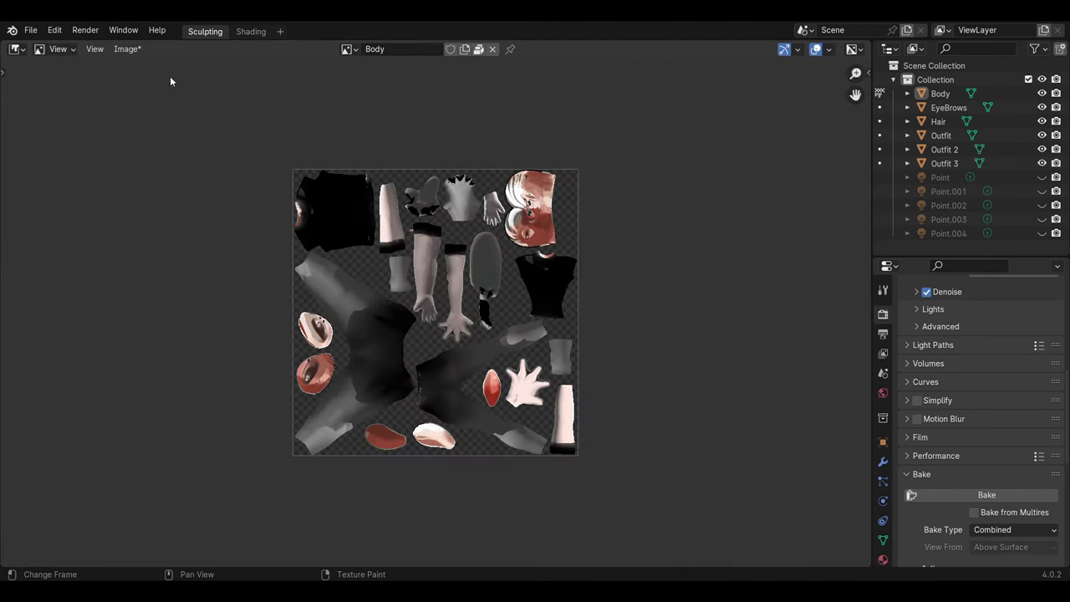
{"action": "left_click", "coordinate": [127, 49]}
{"action": "left_click", "coordinate": [220, 231]}
{"action": "key", "text": "shift+F5"}
{"action": "key", "text": "ctrl+s"}
Step: Select the leg faces, return to Texture Paint with face masking and the fill tool
{"action": "scroll", "coordinate": [590, 338], "scroll_direction": "down", "scroll_amount": 3}
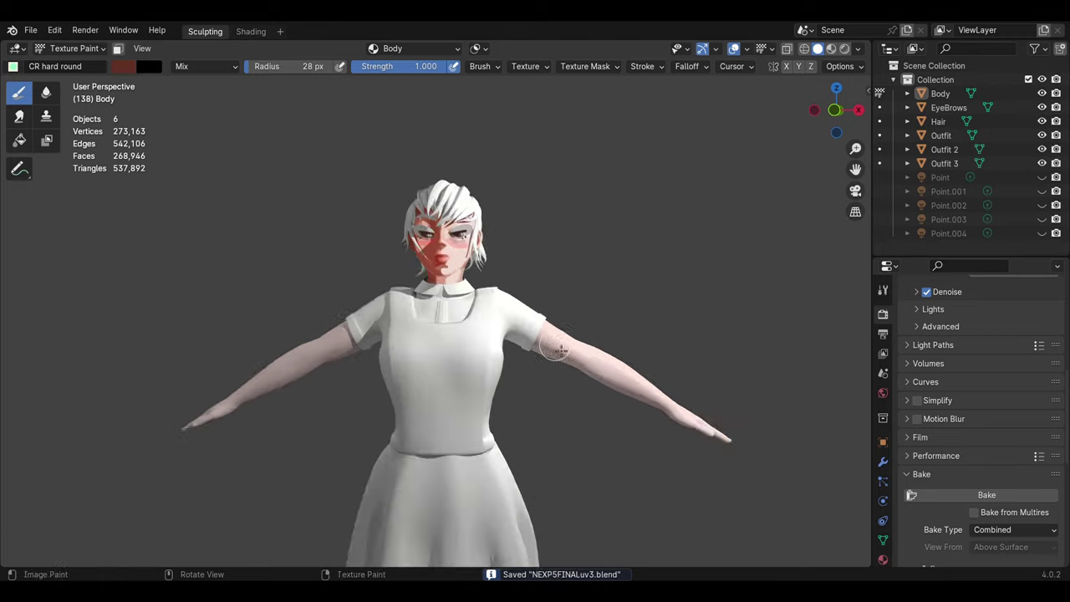
{"action": "key", "text": "Tab"}
{"action": "key", "text": "l"}
{"action": "left_click", "coordinate": [74, 49]}
{"action": "left_click", "coordinate": [75, 133]}
{"action": "left_click", "coordinate": [118, 49]}
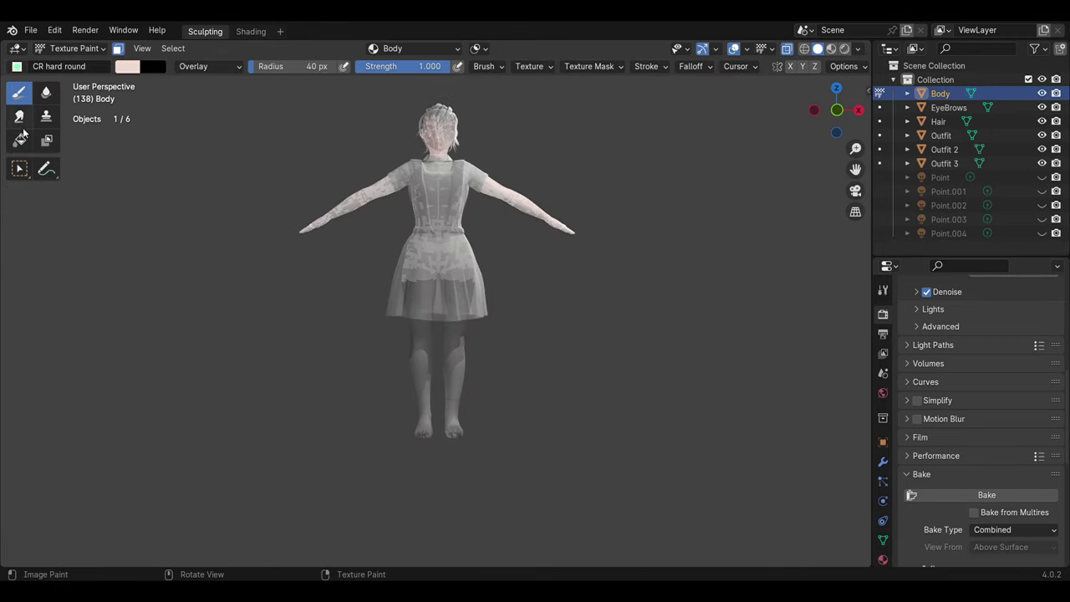
{"action": "left_click", "coordinate": [19, 139]}
Step: Fill the legs with a peach skin colour, redoing the fill after adjusting the colour
{"action": "left_click", "coordinate": [127, 66]}
{"action": "left_click", "coordinate": [181, 147]}
{"action": "left_click", "coordinate": [436, 354]}
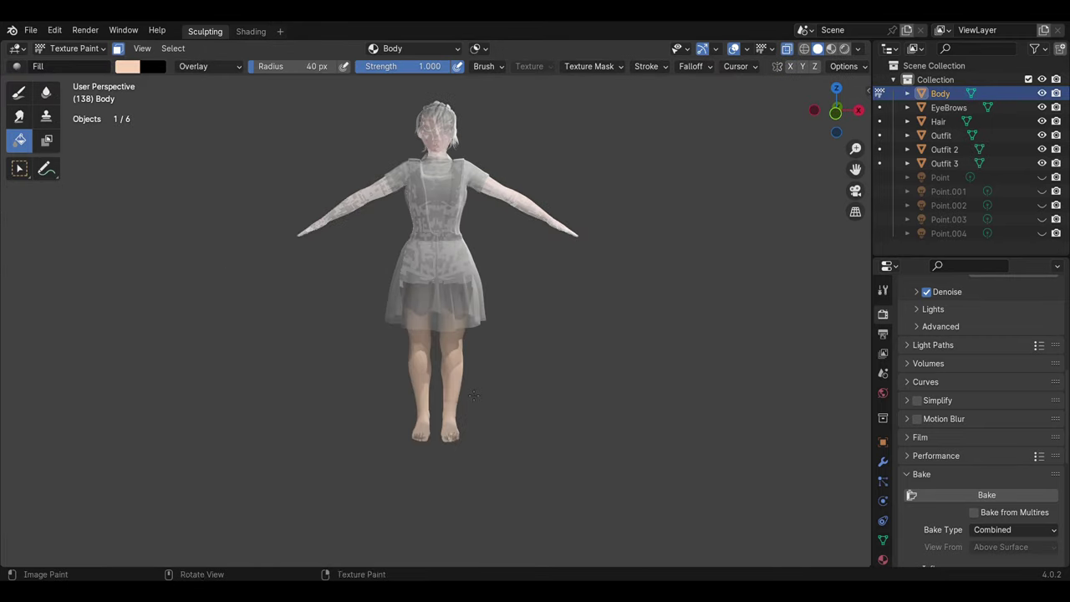
{"action": "key", "text": "ctrl+z"}
{"action": "left_click", "coordinate": [127, 66]}
{"action": "left_click", "coordinate": [418, 376]}
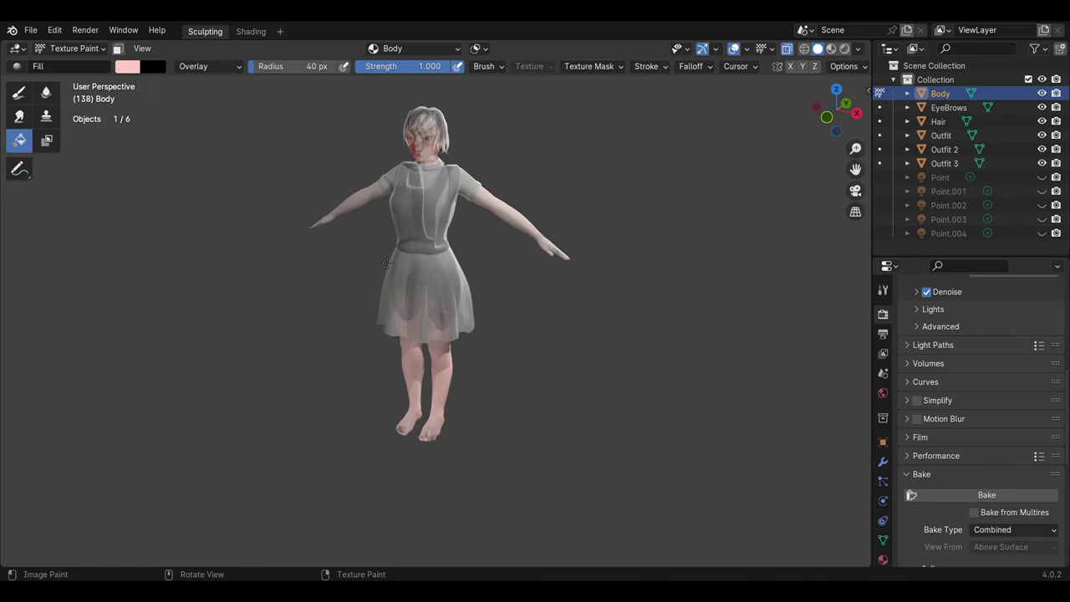
{"action": "left_click", "coordinate": [74, 49]}
{"action": "left_click", "coordinate": [75, 67]}
Step: Select both arms' faces in see-through face mode and switch the body to Texture Paint
{"action": "key", "text": "Tab"}
{"action": "key", "text": "alt+z"}
{"action": "key", "text": "ctrl+KP_1"}
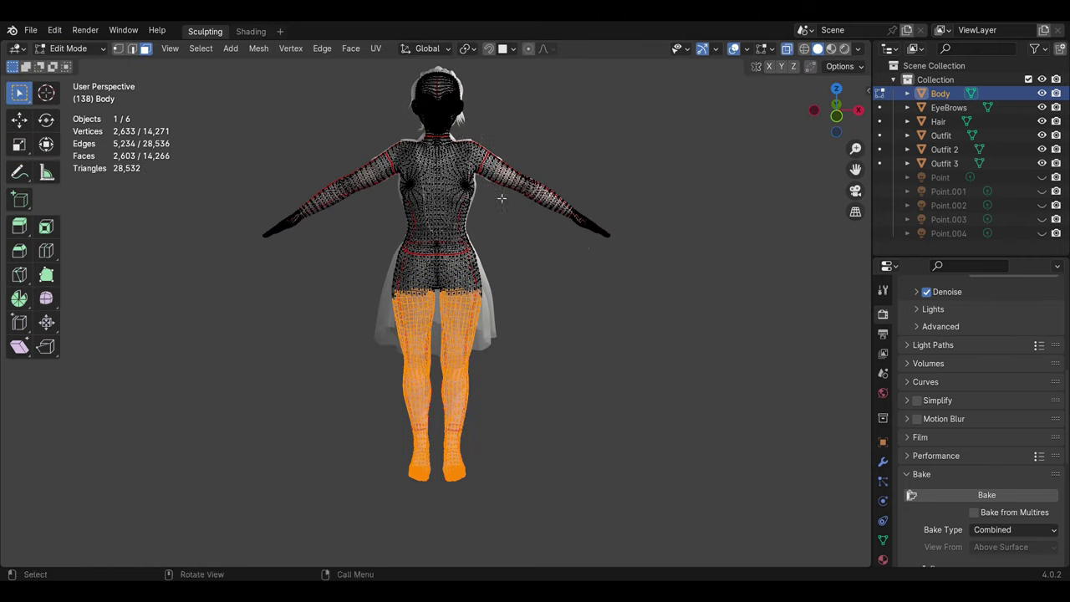
{"action": "left_click", "coordinate": [543, 168]}
{"action": "left_click_drag", "start_coordinate": [527, 104], "coordinate": [572, 190]}
{"action": "scroll", "coordinate": [572, 191], "scroll_direction": "up", "scroll_amount": 2}
{"action": "left_click_drag", "start_coordinate": [501, 143], "coordinate": [544, 239]}
{"action": "mouse_move", "coordinate": [368, 242]}
{"action": "left_mouse_down", "text": "shift"}
{"action": "mouse_move", "coordinate": [255, 262]}
{"action": "mouse_move", "coordinate": [393, 238]}
{"action": "left_mouse_up", "text": "shift"}
{"action": "left_click", "coordinate": [68, 49]}
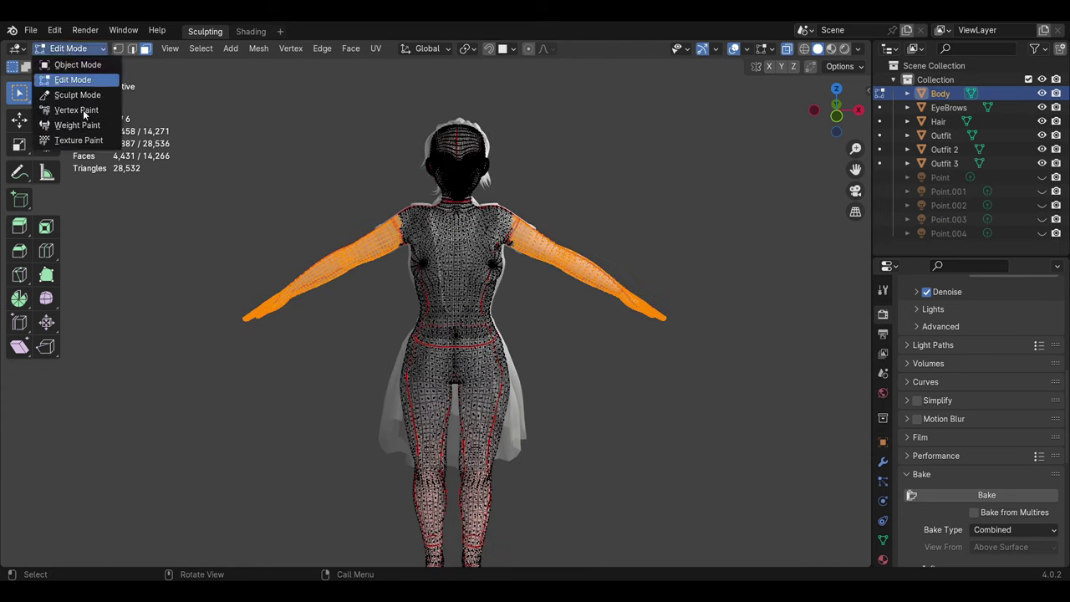
{"action": "left_click", "coordinate": [73, 103]}
{"action": "key", "text": "KP_1"}
{"action": "mouse_move", "coordinate": [468, 301]}
{"action": "middle_mouse_down"}
{"action": "mouse_move", "coordinate": [513, 305]}
{"action": "mouse_move", "coordinate": [485, 306]}
{"action": "middle_mouse_up"}
Step: Pick a duller paint colour, then select the skirt, top and belt and switch them to Texture Paint
{"action": "left_click", "coordinate": [127, 66]}
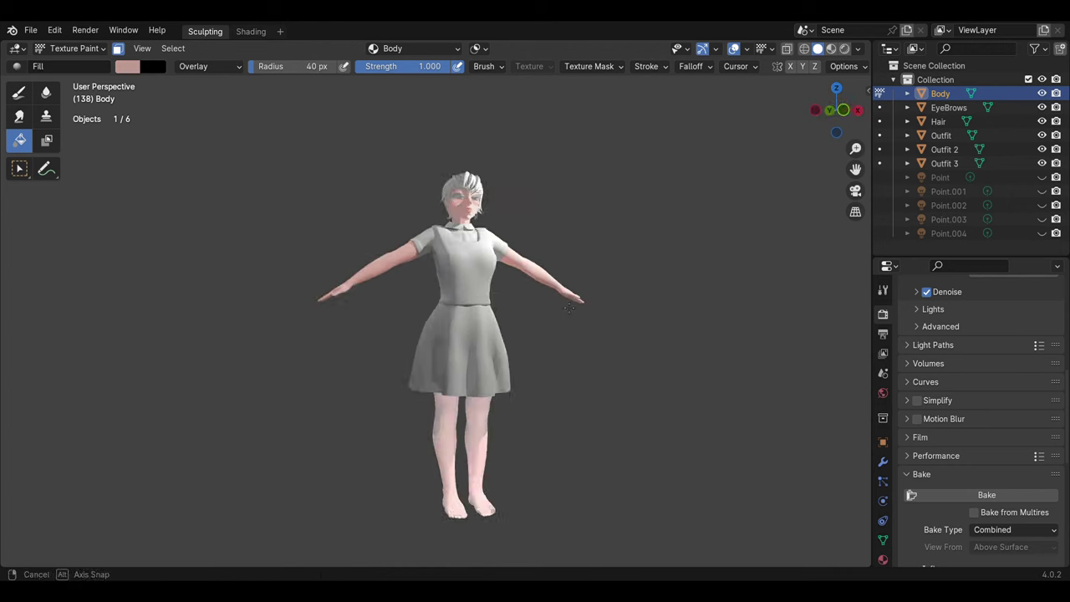
{"action": "middle_click_drag", "start_coordinate": [351, 284], "coordinate": [418, 290]}
{"action": "scroll", "coordinate": [378, 286], "scroll_direction": "up", "scroll_amount": 2}
{"action": "left_click", "coordinate": [73, 47]}
{"action": "left_click", "coordinate": [68, 64]}
{"action": "left_click", "coordinate": [455, 409]}
{"action": "left_click", "coordinate": [455, 410]}
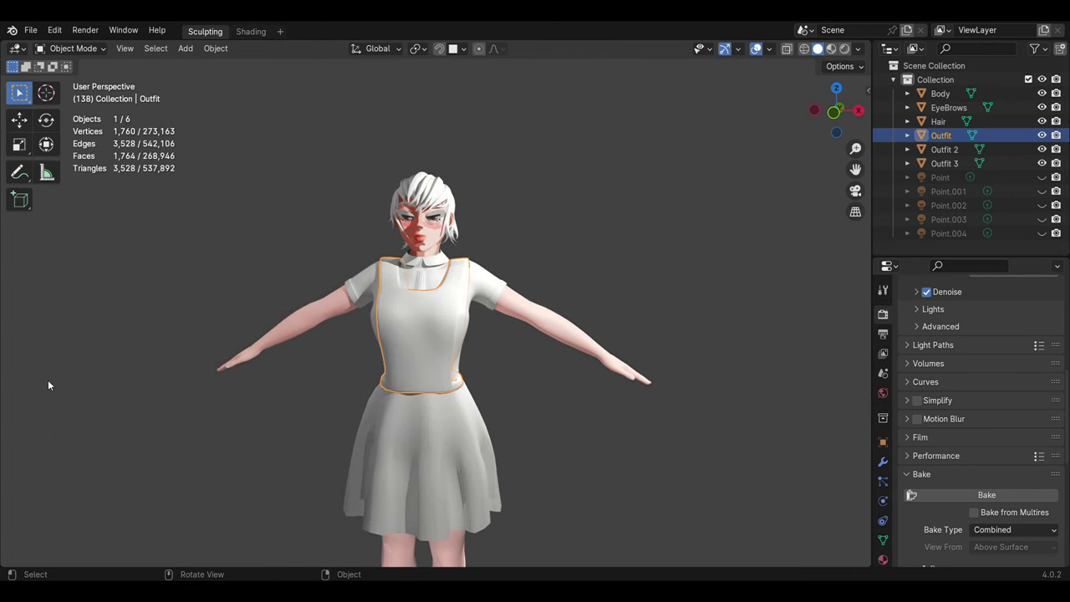
{"action": "left_click", "coordinate": [436, 341]}
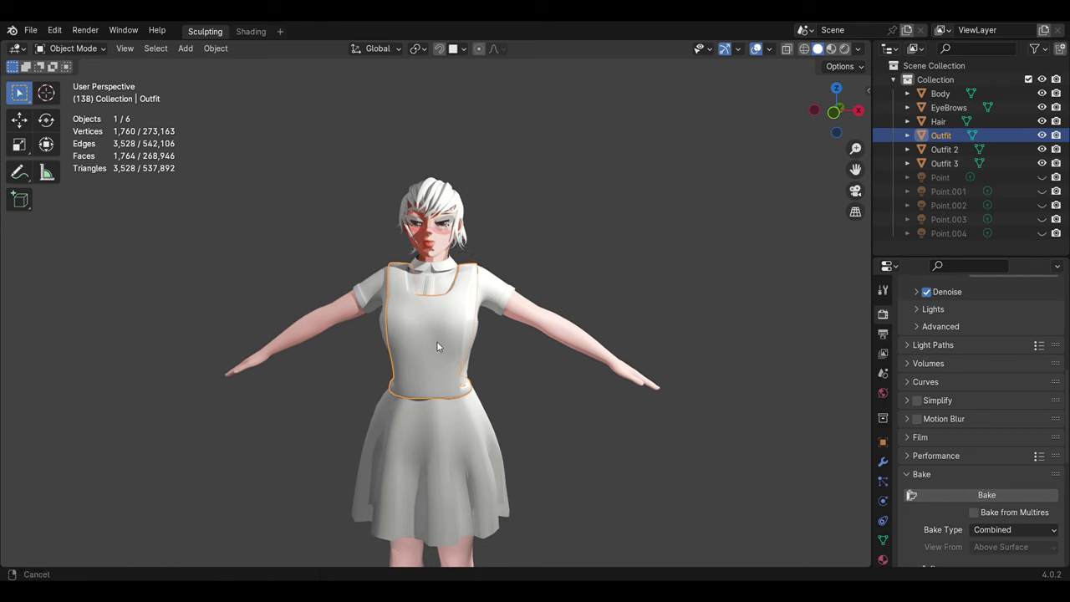
{"action": "left_click", "coordinate": [72, 48]}
{"action": "left_click", "coordinate": [68, 135]}
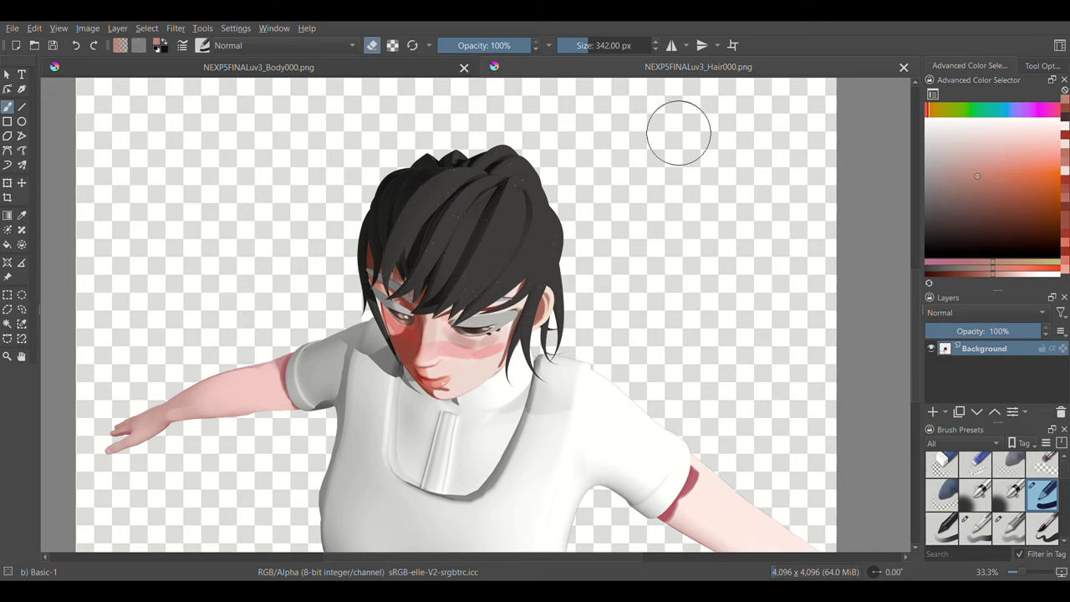
Step: Paint light grey highlight streaks along the hair strands with a soft flow-opacity brush
{"action": "key", "text": "bracketleft"}
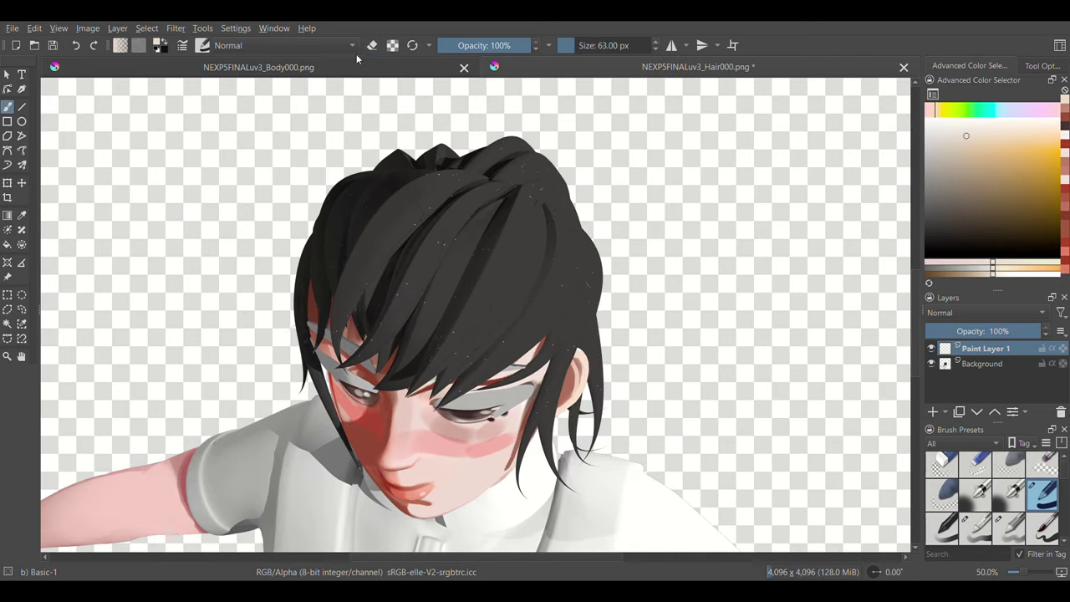
{"action": "key", "text": "slash"}
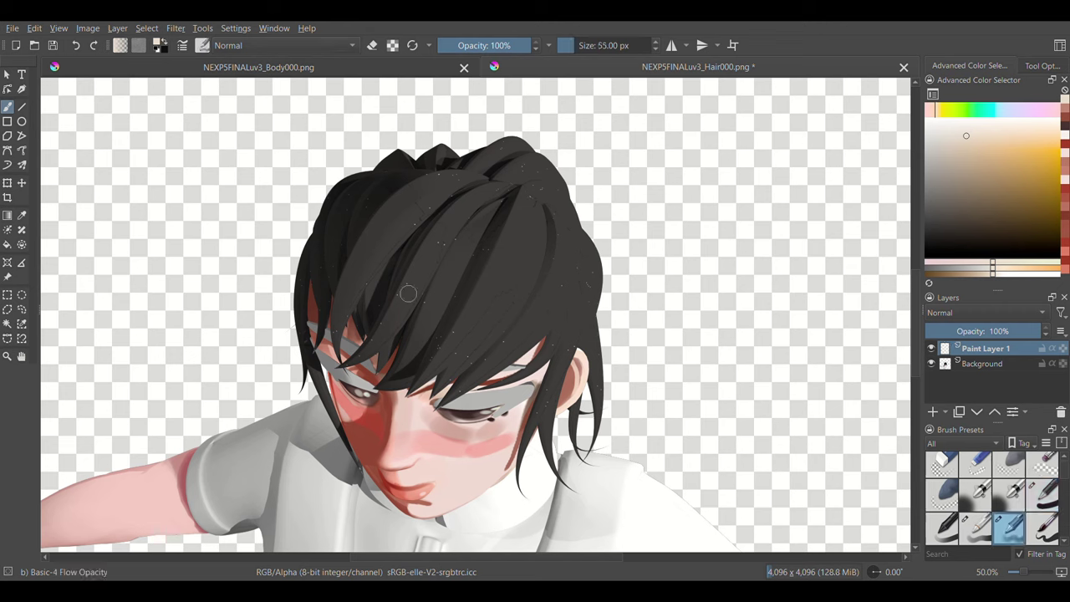
{"action": "mouse_move", "coordinate": [408, 294]}
{"action": "left_mouse_down"}
{"action": "mouse_move", "coordinate": [468, 201]}
{"action": "mouse_move", "coordinate": [422, 334]}
{"action": "left_mouse_up"}
{"action": "left_click_drag", "start_coordinate": [520, 231], "coordinate": [502, 368]}
{"action": "left_click_drag", "start_coordinate": [543, 218], "coordinate": [468, 376]}
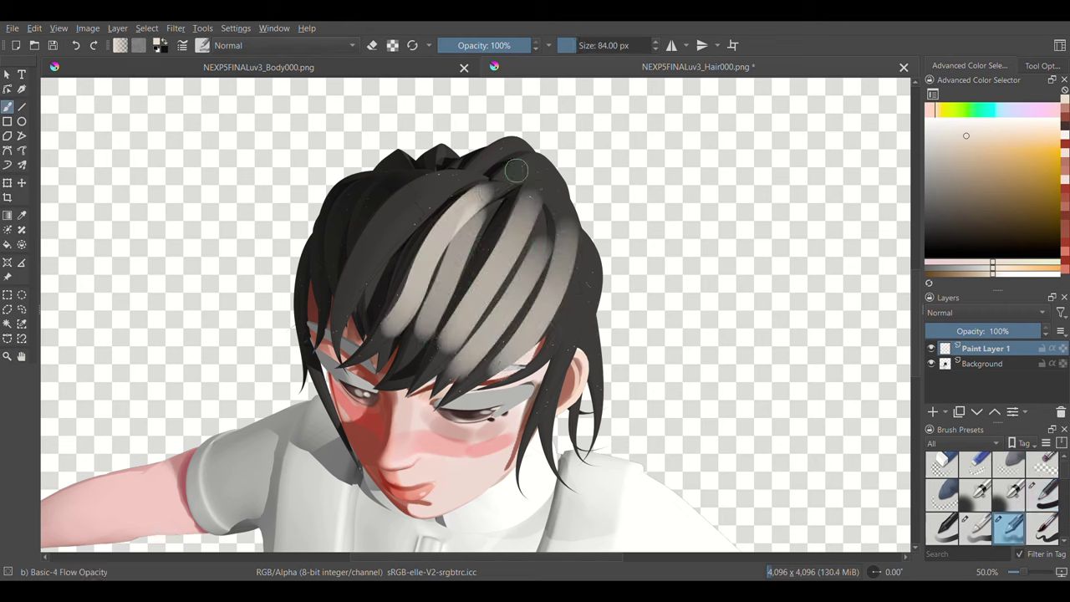
{"action": "left_click_drag", "start_coordinate": [481, 155], "coordinate": [547, 167]}
{"action": "left_click_drag", "start_coordinate": [351, 318], "coordinate": [449, 177]}
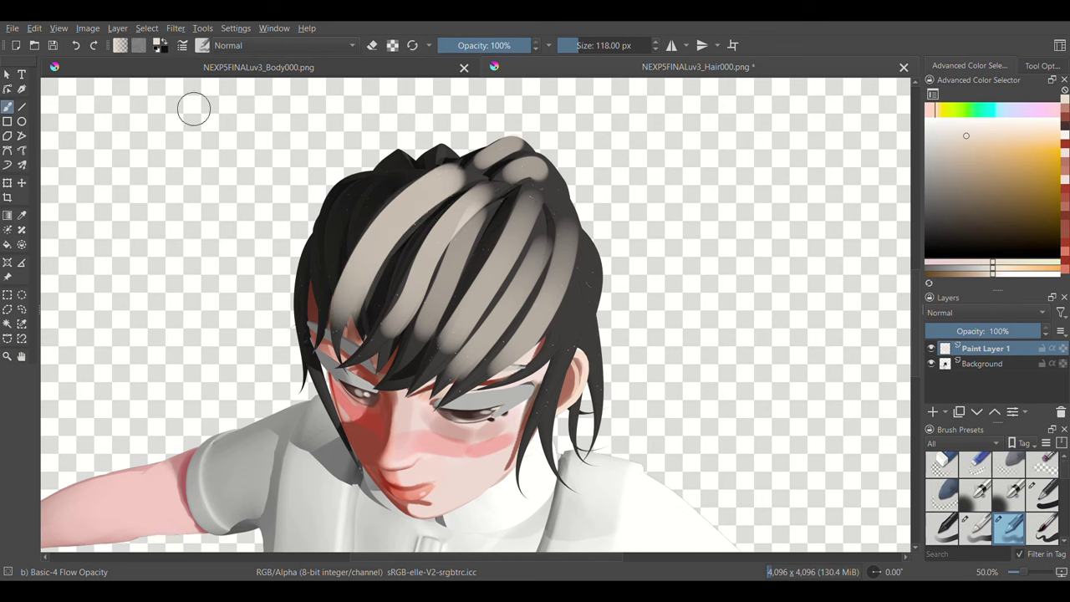
Step: Switch to the eraser and break the highlights into patches near the top and middle
{"action": "key", "text": "e"}
{"action": "mouse_move", "coordinate": [447, 247]}
{"action": "left_mouse_down"}
{"action": "mouse_move", "coordinate": [489, 194]}
{"action": "mouse_move", "coordinate": [475, 239]}
{"action": "left_mouse_up"}
{"action": "key", "text": "ctrl+z"}
{"action": "key", "text": "bracketleft"}
{"action": "key", "text": "bracketleft"}
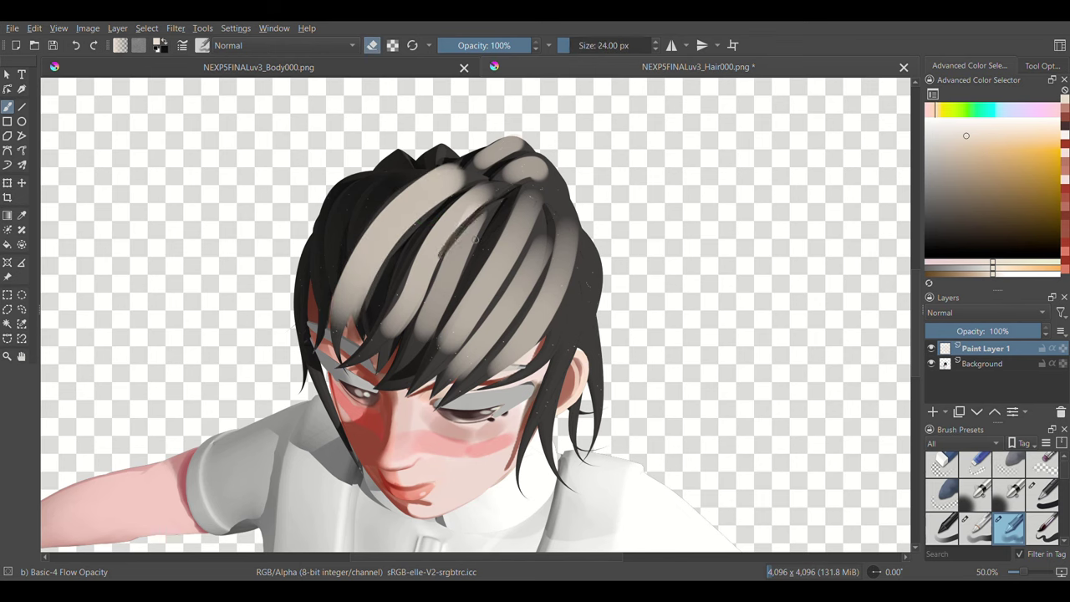
{"action": "left_click_drag", "start_coordinate": [423, 337], "coordinate": [433, 311]}
{"action": "key", "text": "bracketright"}
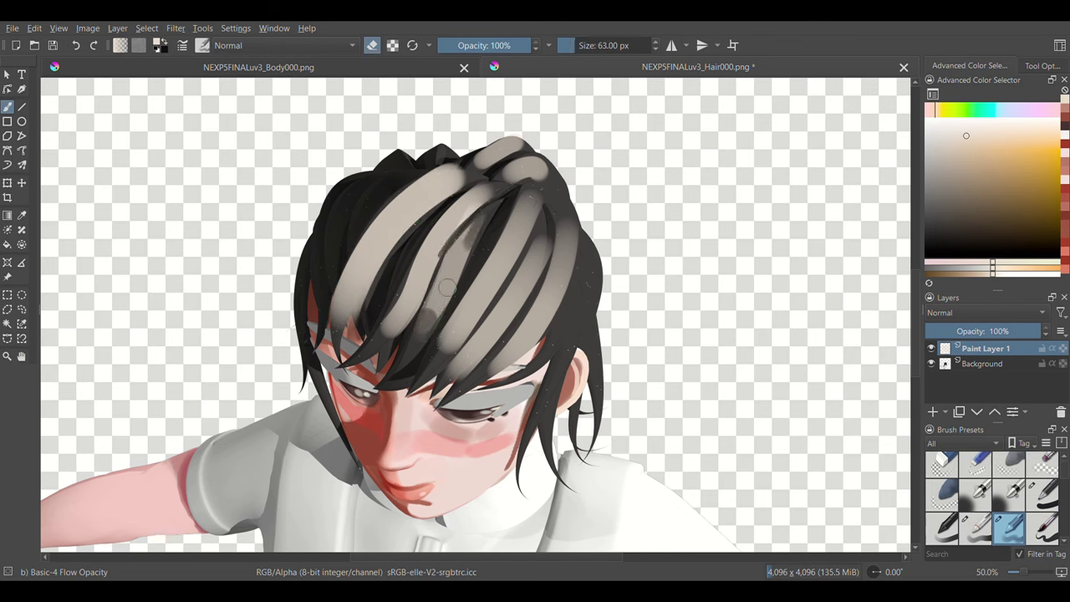
{"action": "key", "text": "bracketleft"}
{"action": "key", "text": "bracketleft"}
{"action": "key", "text": "bracketleft"}
{"action": "left_click_drag", "start_coordinate": [443, 251], "coordinate": [418, 305]}
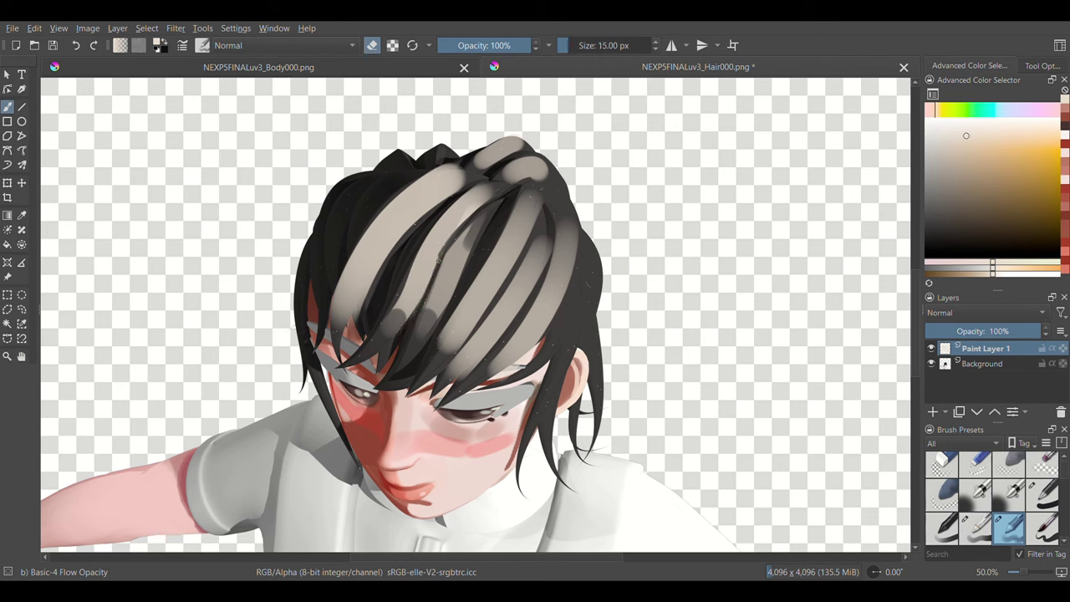
{"action": "left_click_drag", "start_coordinate": [467, 205], "coordinate": [496, 189]}
{"action": "key", "text": "bracketright"}
{"action": "key", "text": "bracketright"}
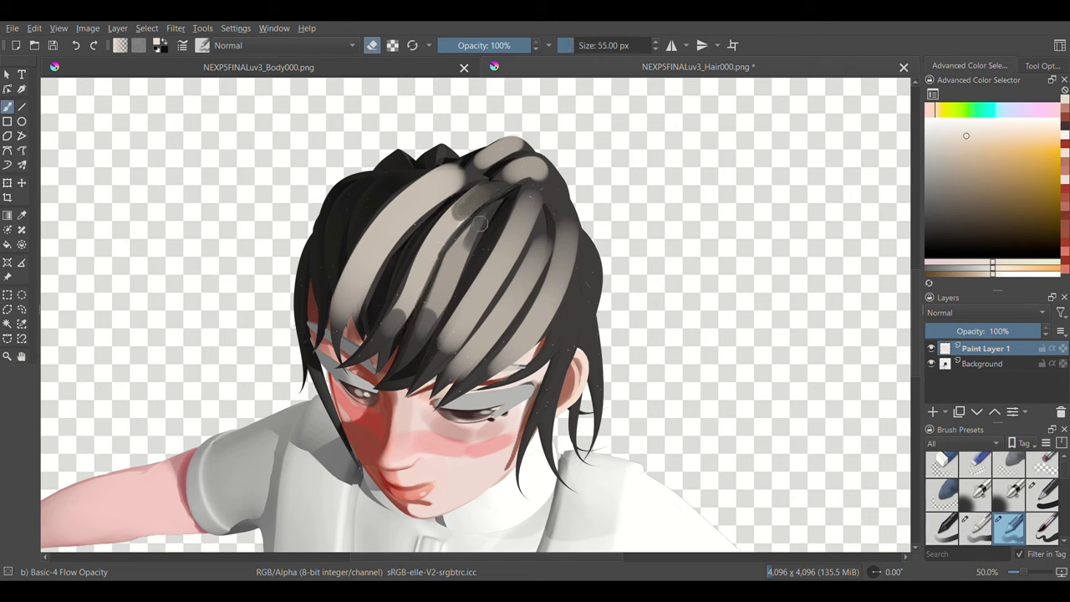
{"action": "left_click_drag", "start_coordinate": [451, 343], "coordinate": [459, 313]}
{"action": "left_click_drag", "start_coordinate": [519, 205], "coordinate": [522, 242]}
{"action": "key", "text": "bracketright"}
{"action": "key", "text": "bracketright"}
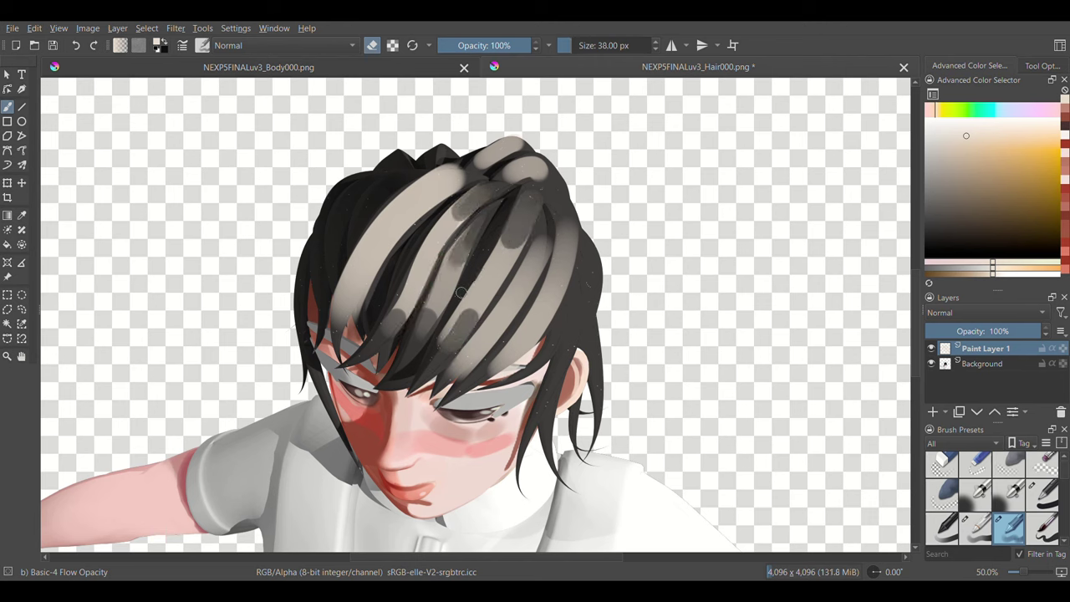
{"action": "left_click_drag", "start_coordinate": [461, 291], "coordinate": [458, 255]}
Step: Erase more gaps in the right, left and top hair highlights, undoing stray strokes
{"action": "key", "text": "bracketleft"}
{"action": "left_click_drag", "start_coordinate": [468, 334], "coordinate": [485, 361]}
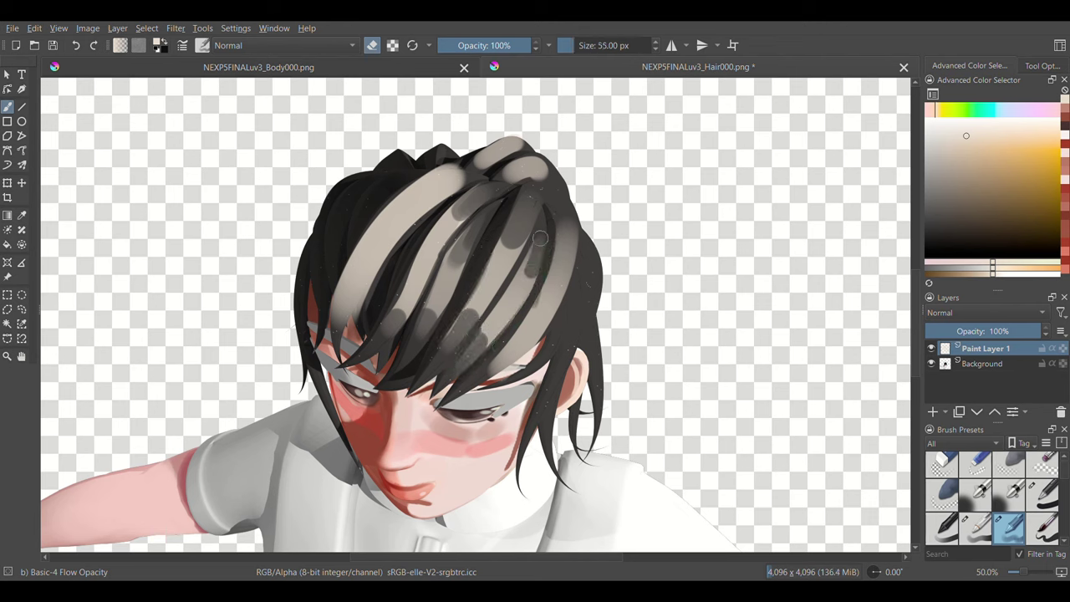
{"action": "key", "text": "bracketright"}
{"action": "key", "text": "bracketright"}
{"action": "key", "text": "bracketright"}
{"action": "left_click_drag", "start_coordinate": [568, 208], "coordinate": [544, 351]}
{"action": "mouse_move", "coordinate": [382, 296]}
{"action": "left_mouse_down"}
{"action": "mouse_move", "coordinate": [367, 226]}
{"action": "mouse_move", "coordinate": [302, 331]}
{"action": "left_mouse_up"}
{"action": "key", "text": "ctrl+z"}
{"action": "key", "text": "bracketleft"}
{"action": "key", "text": "bracketleft"}
{"action": "key", "text": "ctrl+z"}
{"action": "key", "text": "bracketright"}
{"action": "key", "text": "bracketright"}
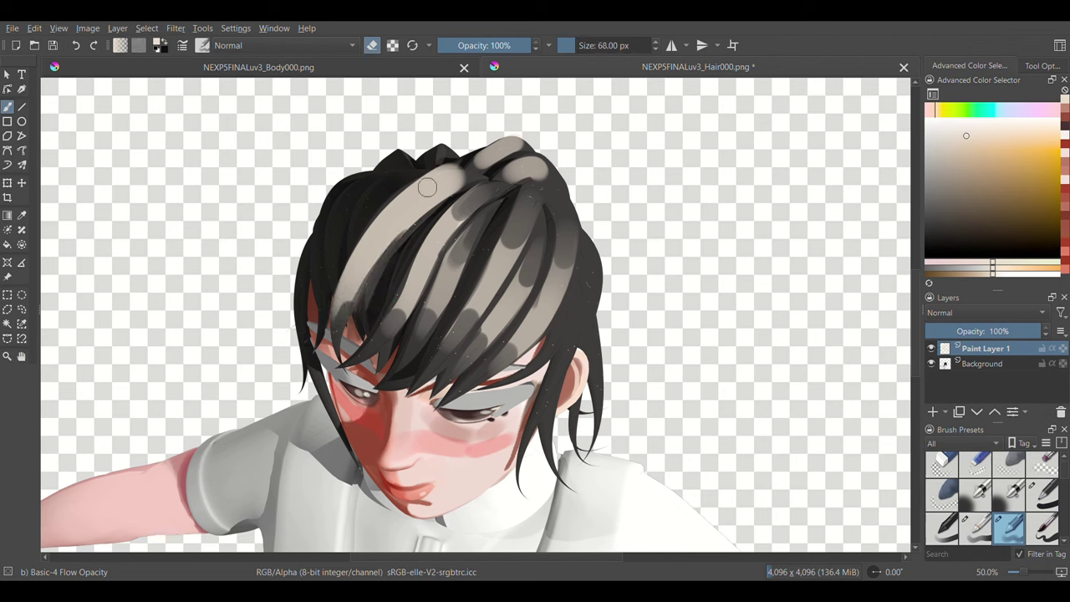
{"action": "mouse_move", "coordinate": [425, 179]}
{"action": "left_mouse_down"}
{"action": "mouse_move", "coordinate": [452, 201]}
{"action": "mouse_move", "coordinate": [362, 273]}
{"action": "left_mouse_up"}
{"action": "key", "text": "ctrl+z"}
{"action": "key", "text": "ctrl+z"}
{"action": "key", "text": "bracketright"}
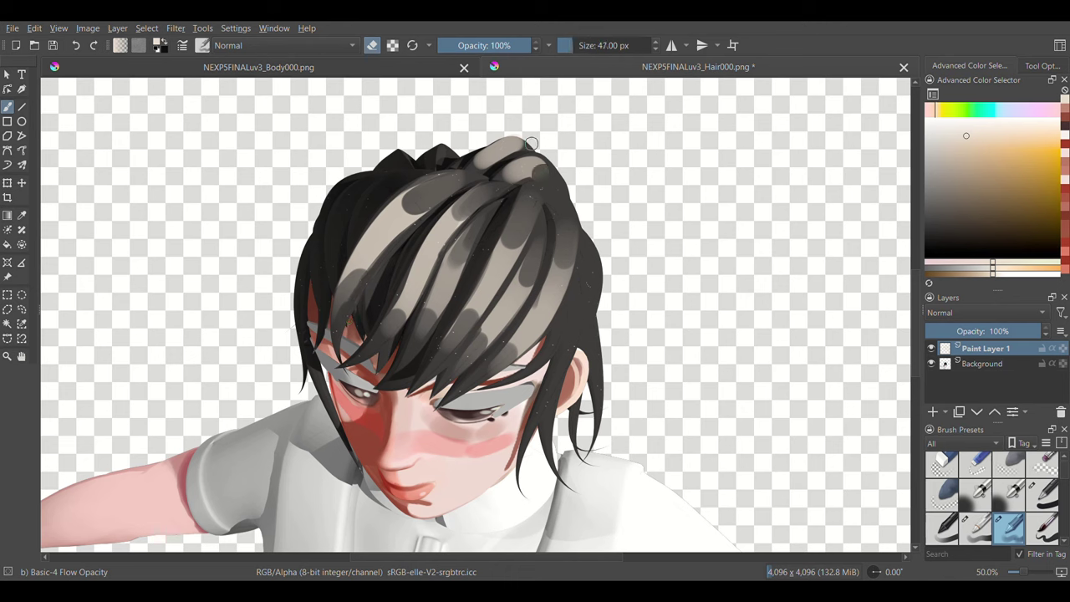
{"action": "left_click_drag", "start_coordinate": [531, 144], "coordinate": [512, 168]}
{"action": "key", "text": "bracketleft"}
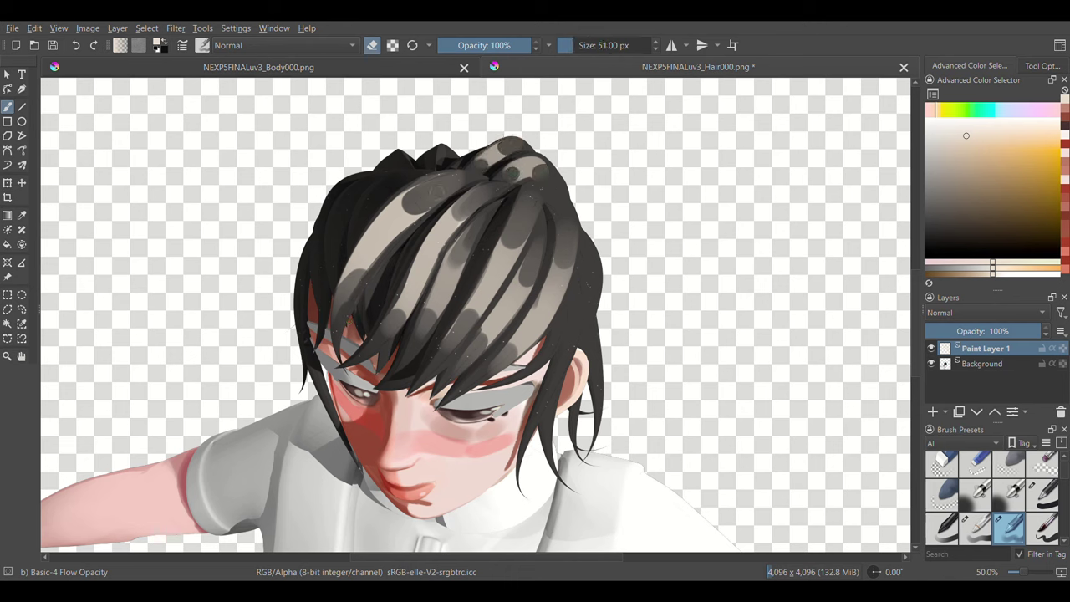
Step: Leave eraser mode and dab light beige and near-white highlights along the left and middle hair strands
{"action": "key", "text": "e"}
{"action": "left_click", "coordinate": [393, 227], "text": "ctrl"}
{"action": "left_click_drag", "start_coordinate": [380, 221], "coordinate": [397, 238]}
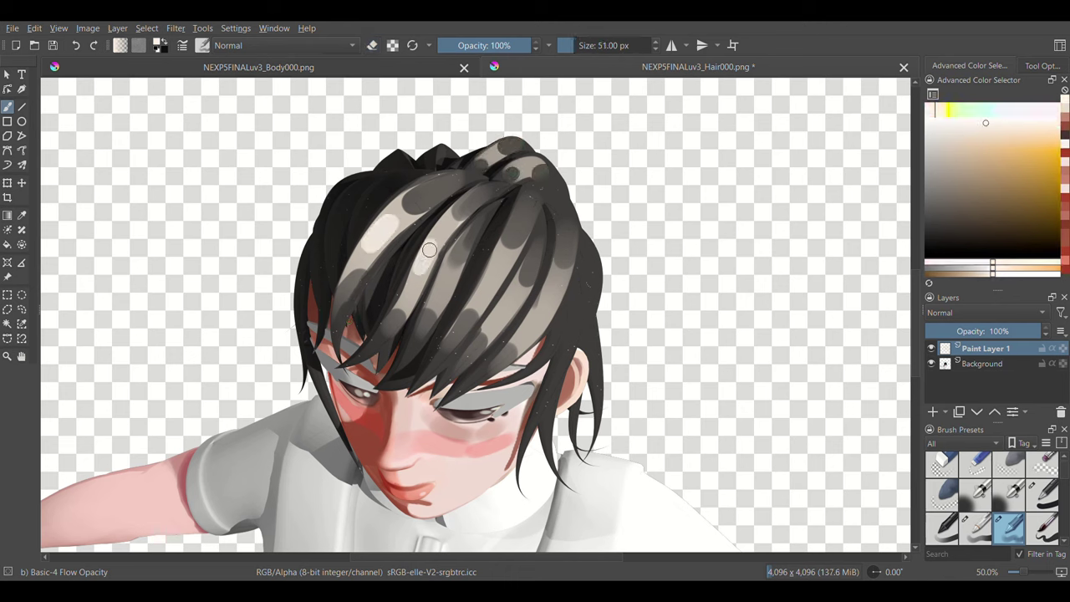
{"action": "left_click", "coordinate": [443, 285]}
{"action": "left_click_drag", "start_coordinate": [491, 280], "coordinate": [505, 311]}
{"action": "left_click", "coordinate": [540, 311]}
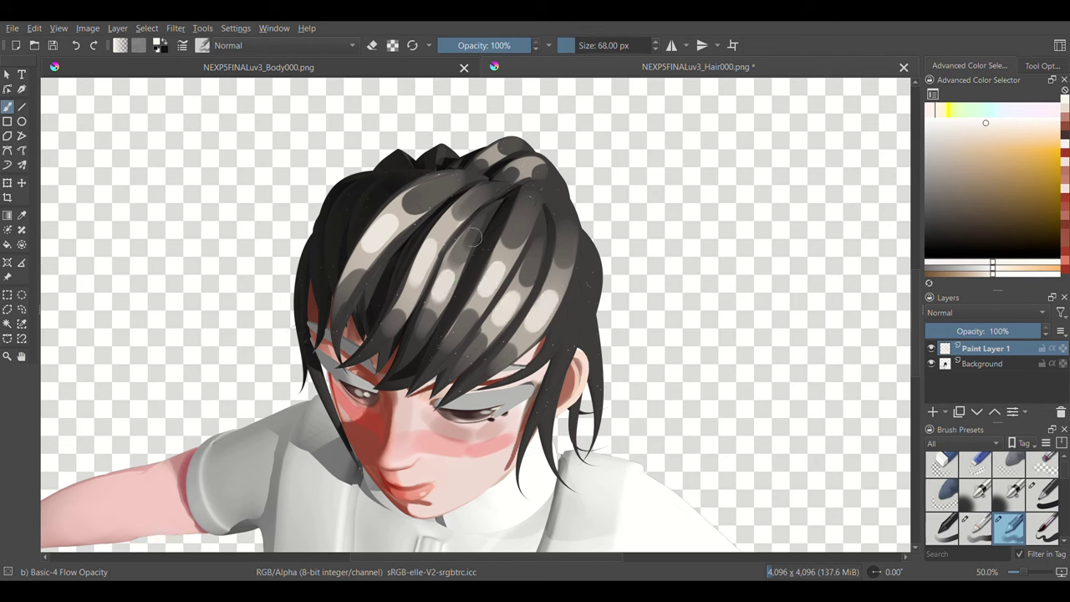
{"action": "left_click", "coordinate": [379, 235], "text": "ctrl"}
{"action": "left_click", "coordinate": [379, 235]}
{"action": "left_click", "coordinate": [425, 264]}
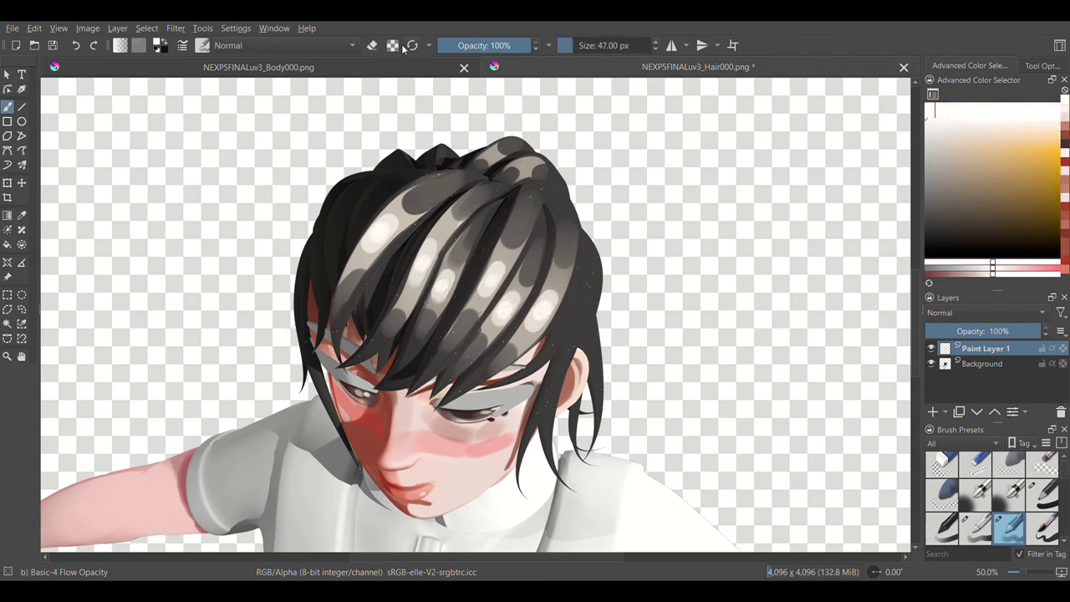
Step: Pick lighter grey and white highlight colours and fine-tune the brush size for smaller dabs
{"action": "left_click", "coordinate": [497, 241], "text": "ctrl"}
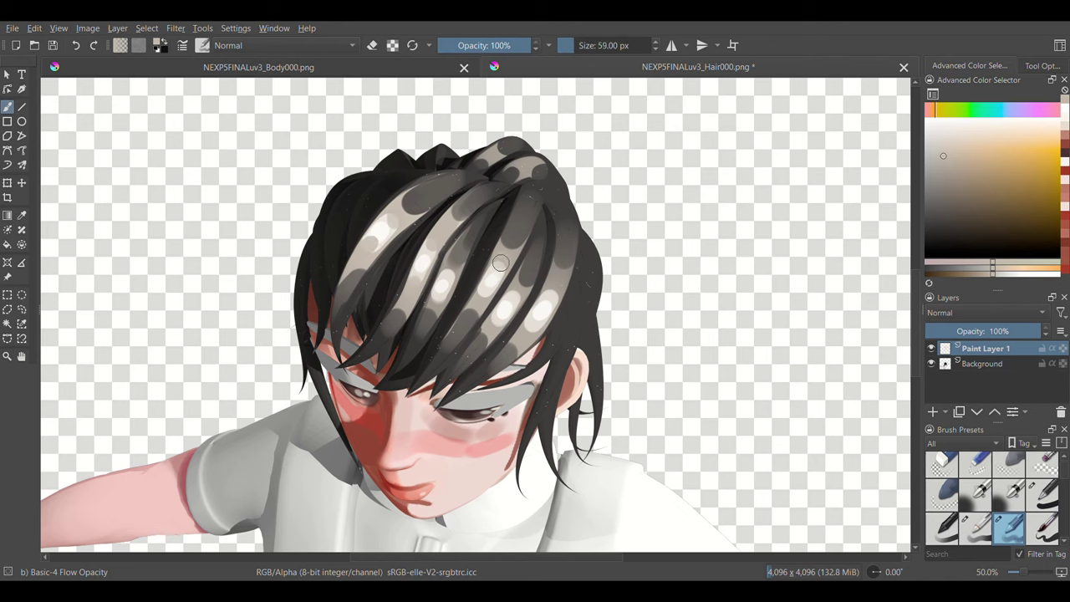
{"action": "key", "text": "bracketright"}
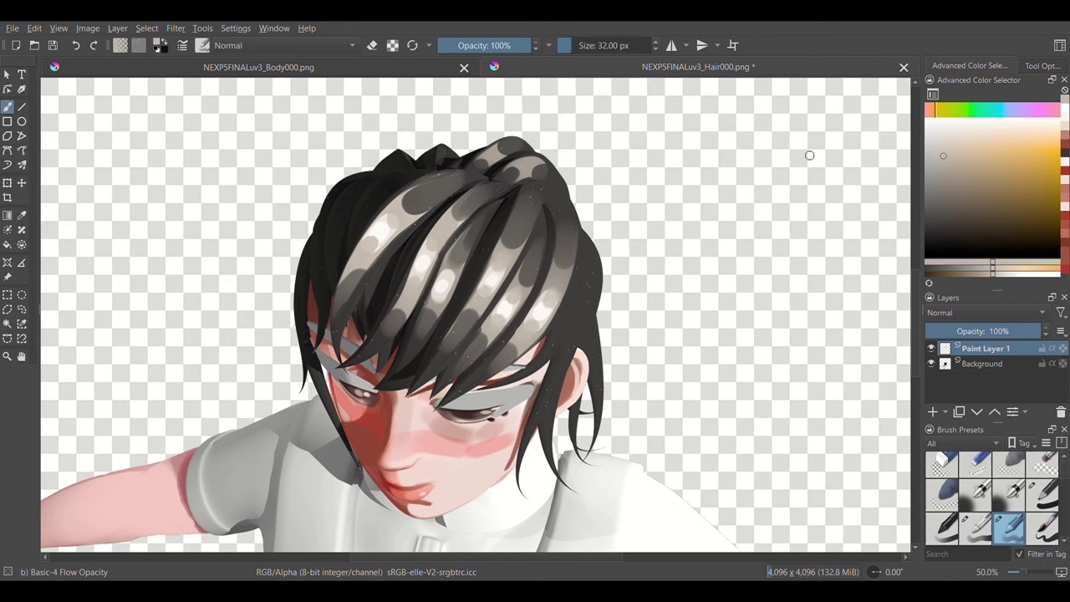
{"action": "left_click", "coordinate": [527, 166]}
{"action": "key", "text": "bracketleft"}
{"action": "key", "text": "bracketleft"}
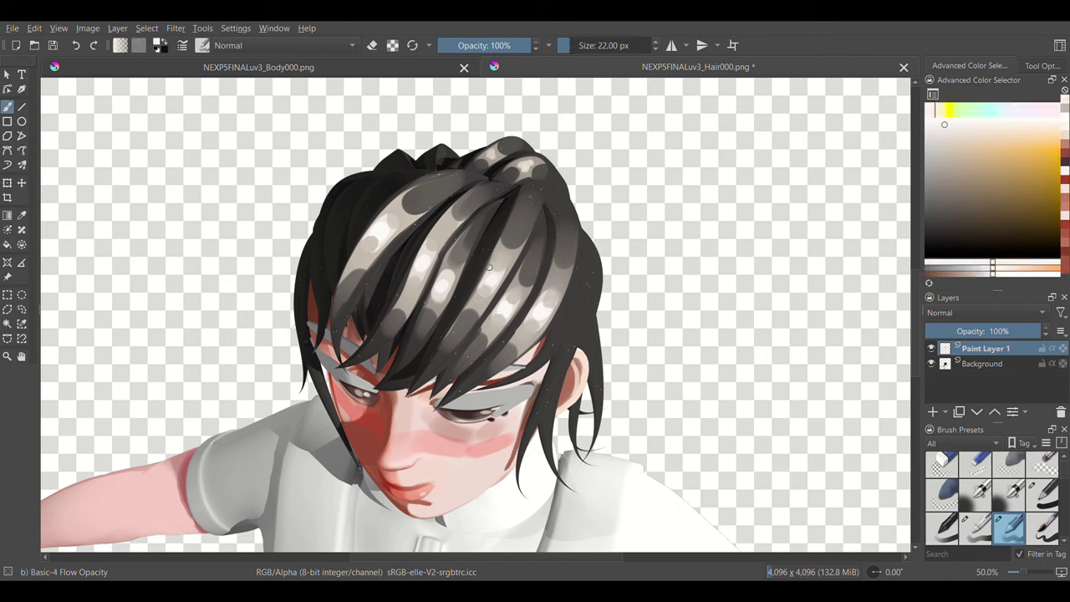
{"action": "left_click", "coordinate": [491, 268], "text": "ctrl"}
{"action": "key", "text": "bracketright"}
{"action": "key", "text": "bracketright"}
{"action": "key", "text": "bracketright"}
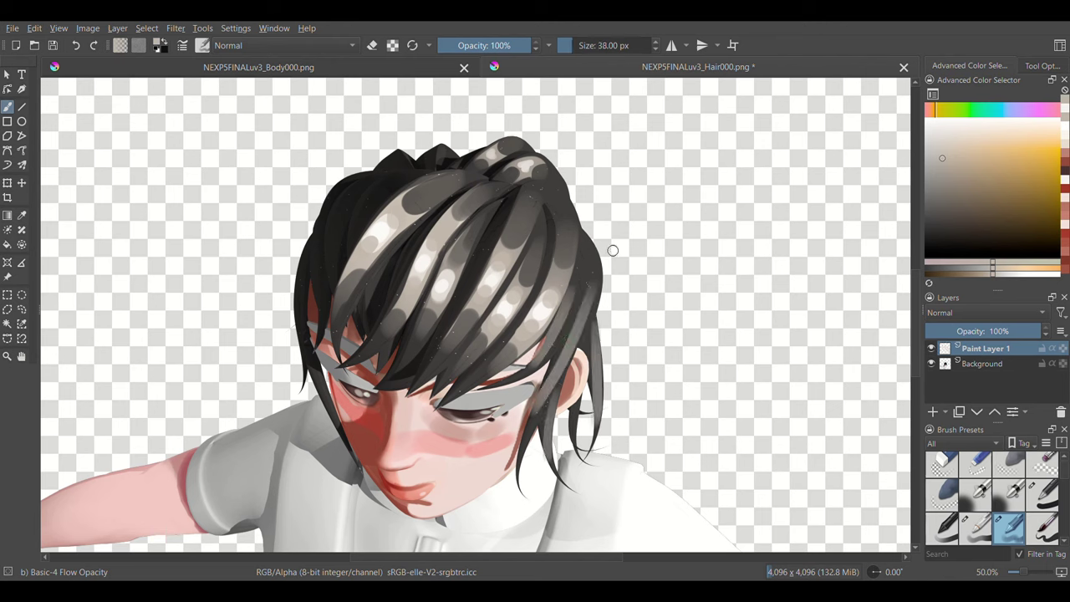
{"action": "key", "text": "bracketleft"}
{"action": "key", "text": "bracketleft"}
{"action": "key", "text": "bracketleft"}
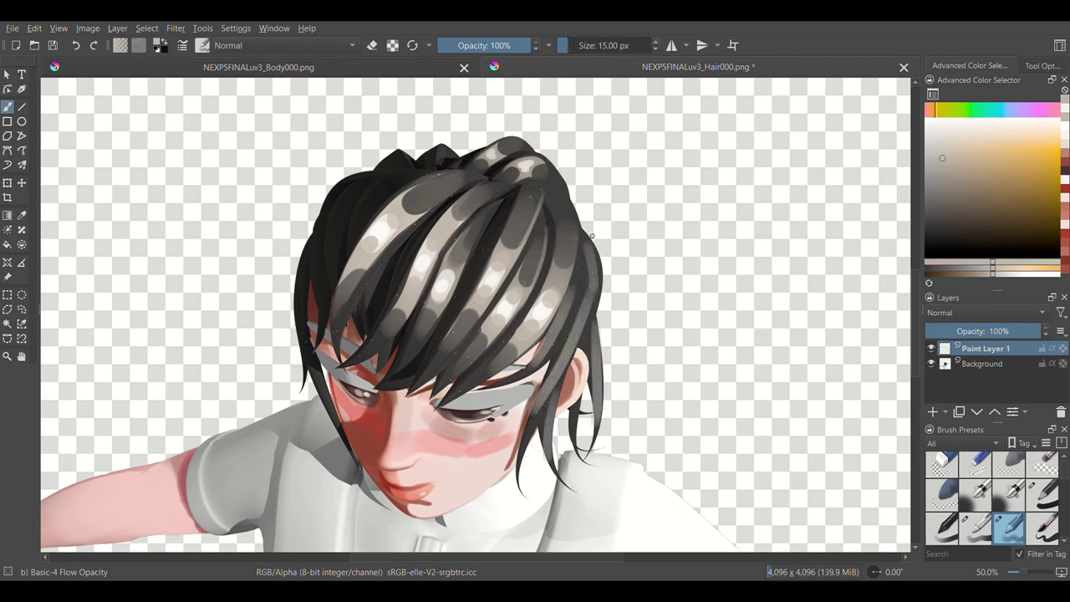
{"action": "key", "text": "bracketright"}
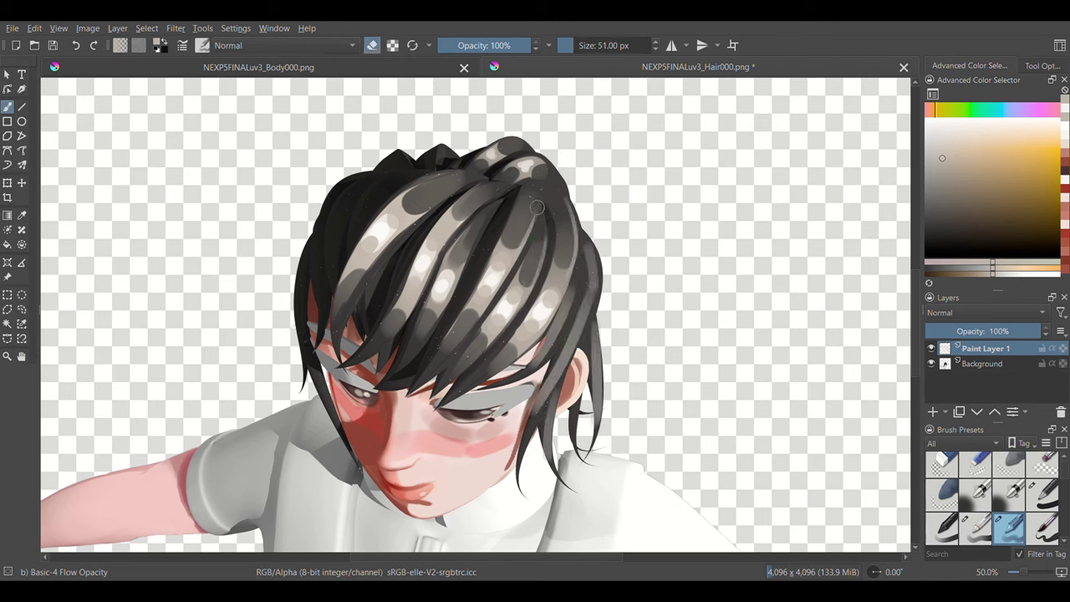
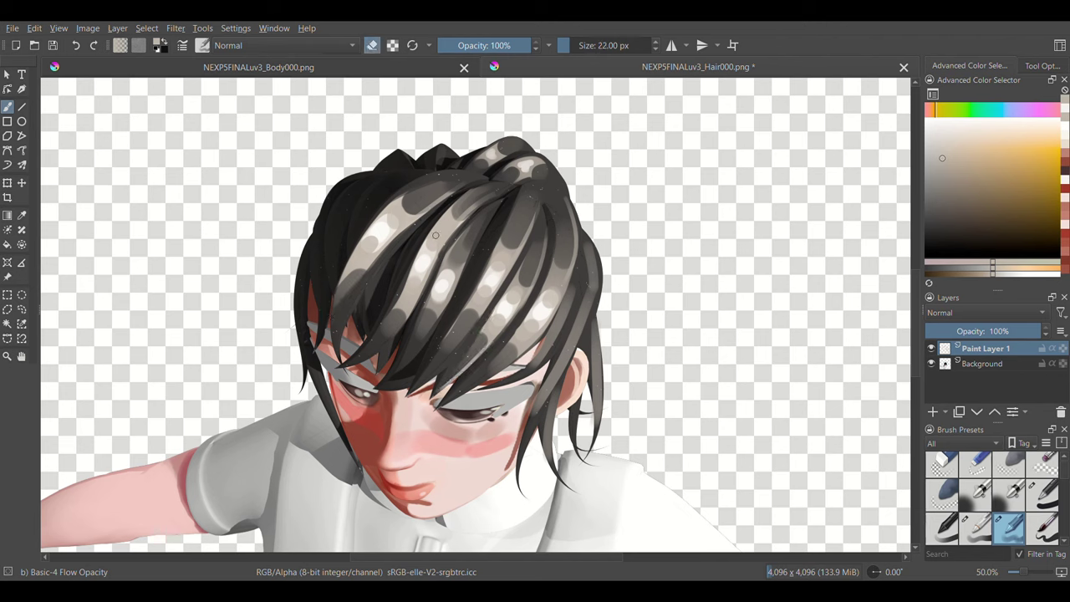
Step: Merge Paint Layer 1 down into the background and switch to a large eraser
{"action": "key", "text": "bracketleft"}
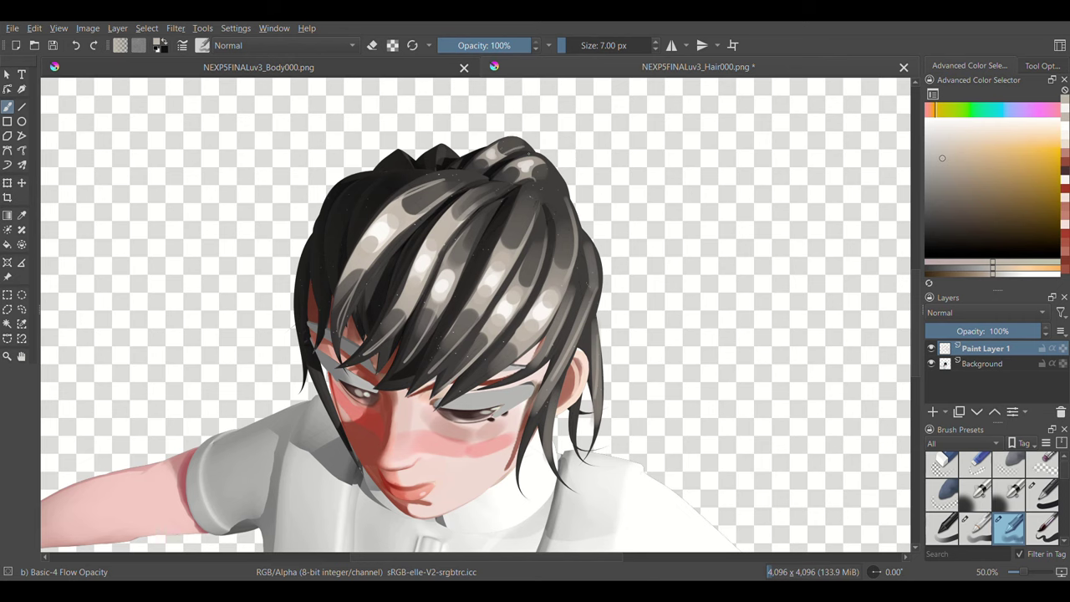
{"action": "key", "text": "minus"}
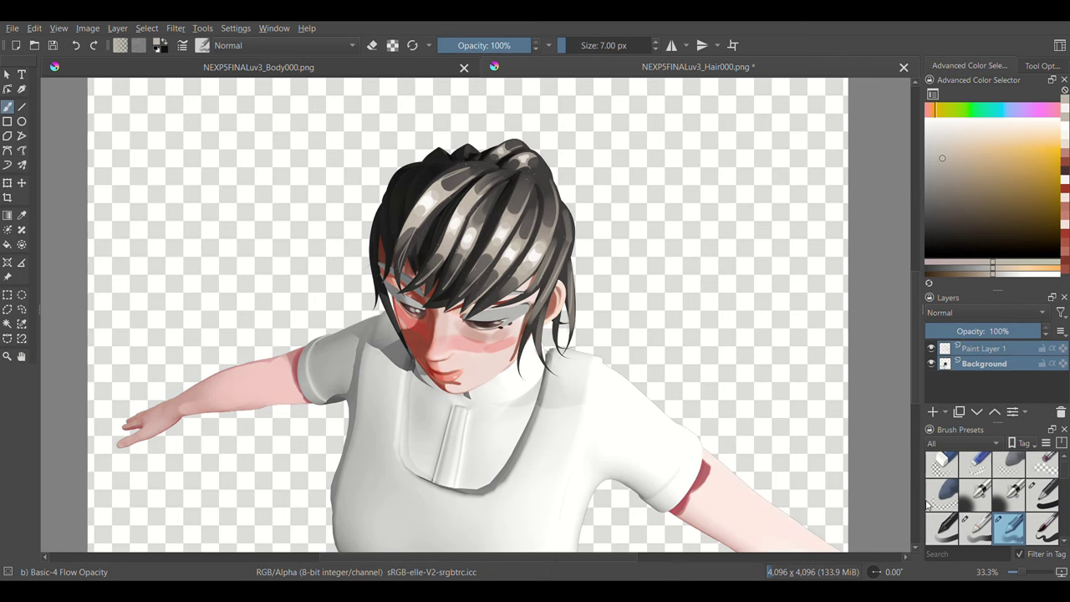
{"action": "key", "text": "ctrl+e"}
{"action": "key", "text": "minus"}
{"action": "key", "text": "e"}
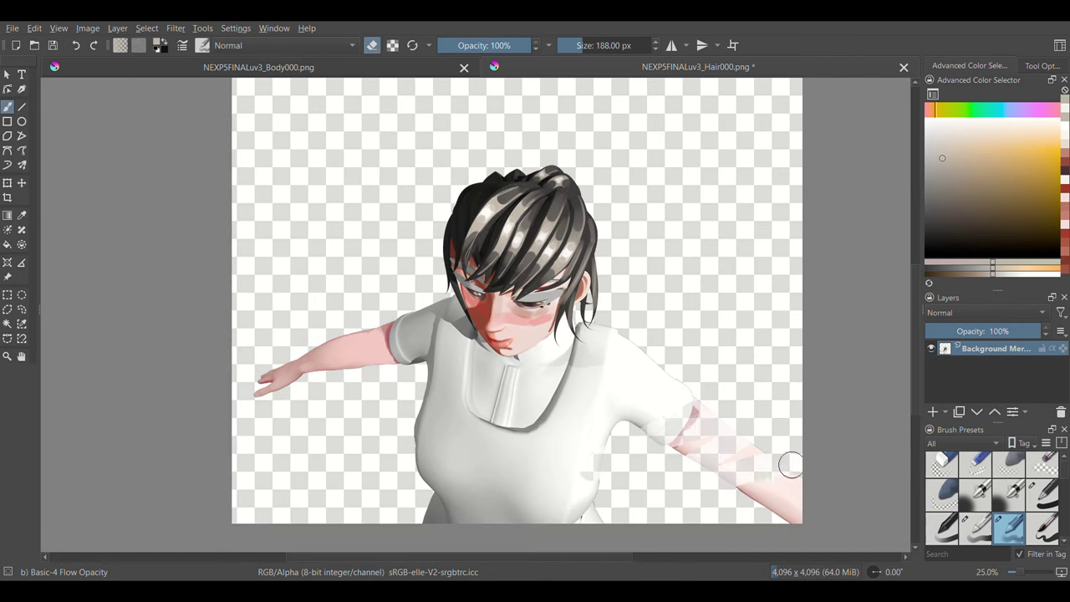
Step: Erase the arms and lower torso with a big Basic brush, save Hair000.png, and return to Blender
{"action": "left_click_drag", "start_coordinate": [788, 461], "coordinate": [653, 365]}
{"action": "left_click", "coordinate": [1042, 495]}
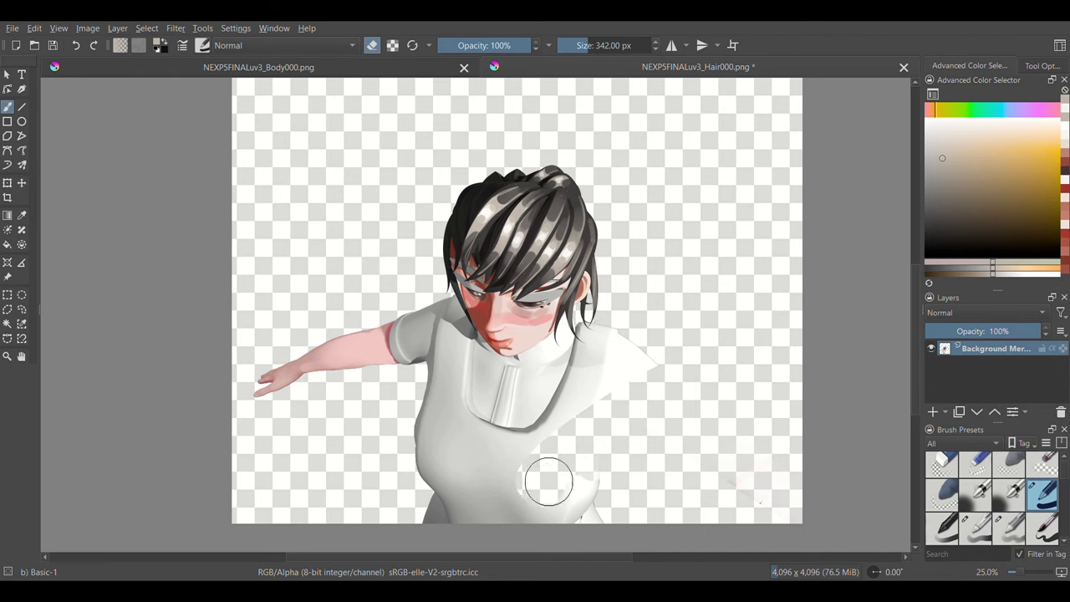
{"action": "mouse_move", "coordinate": [544, 477]}
{"action": "left_mouse_down"}
{"action": "mouse_move", "coordinate": [317, 382]}
{"action": "mouse_move", "coordinate": [487, 514]}
{"action": "mouse_move", "coordinate": [580, 376]}
{"action": "mouse_move", "coordinate": [456, 379]}
{"action": "left_mouse_up"}
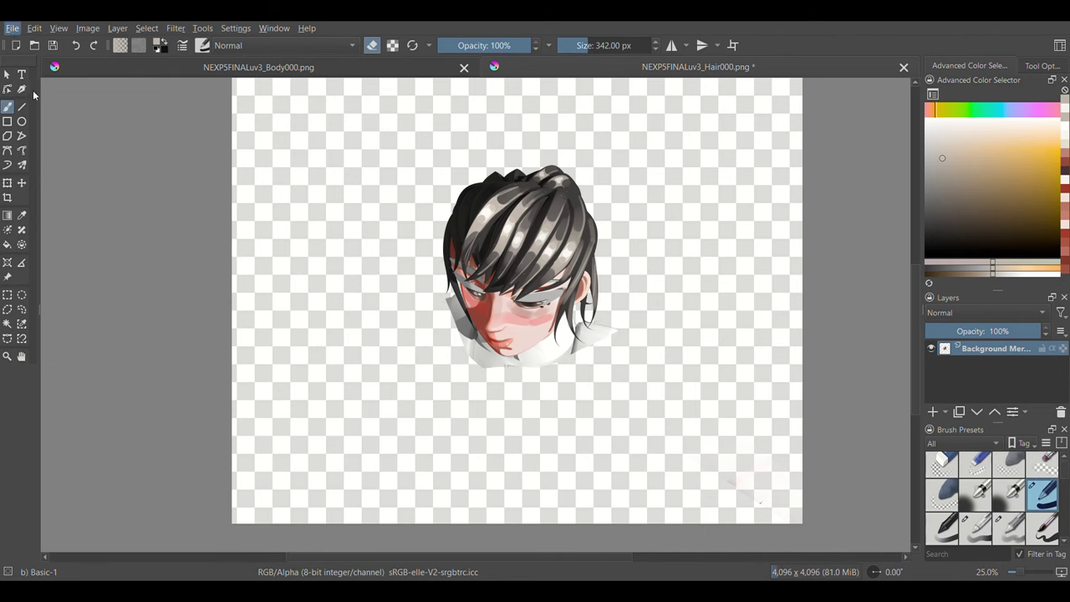
{"action": "key", "text": "ctrl+s"}
{"action": "key", "text": "alt+Tab"}
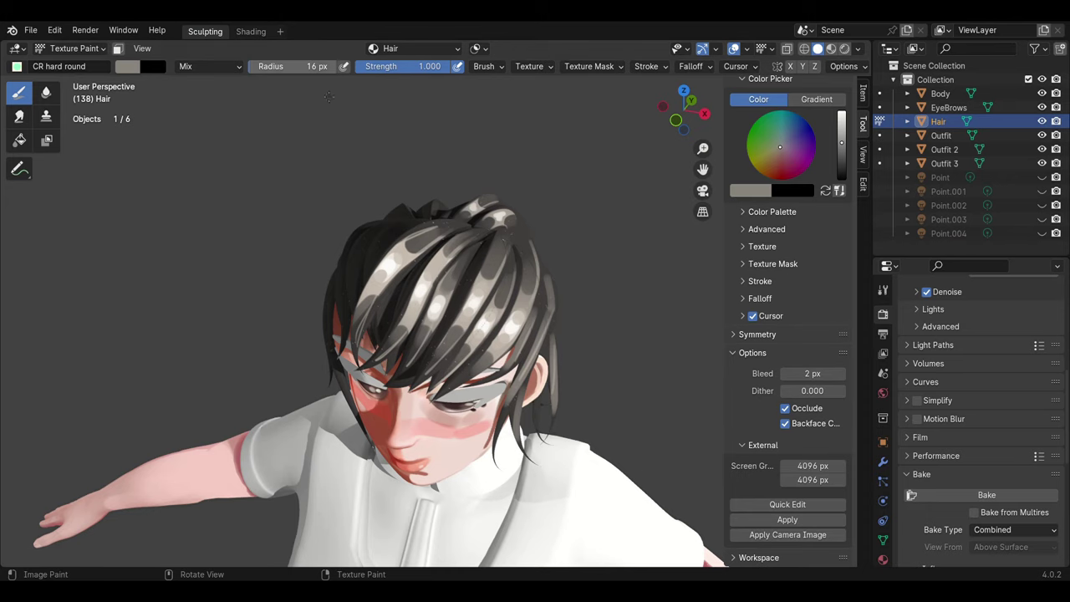
Step: Sample a lighter hair tone and paint light strokes along the side strands at 4 px
{"action": "mouse_move", "coordinate": [397, 345]}
{"action": "middle_mouse_down"}
{"action": "mouse_move", "coordinate": [474, 353]}
{"action": "mouse_move", "coordinate": [364, 415]}
{"action": "middle_mouse_up"}
{"action": "key", "text": "f"}
{"action": "left_click", "coordinate": [365, 414]}
{"action": "key", "text": "s"}
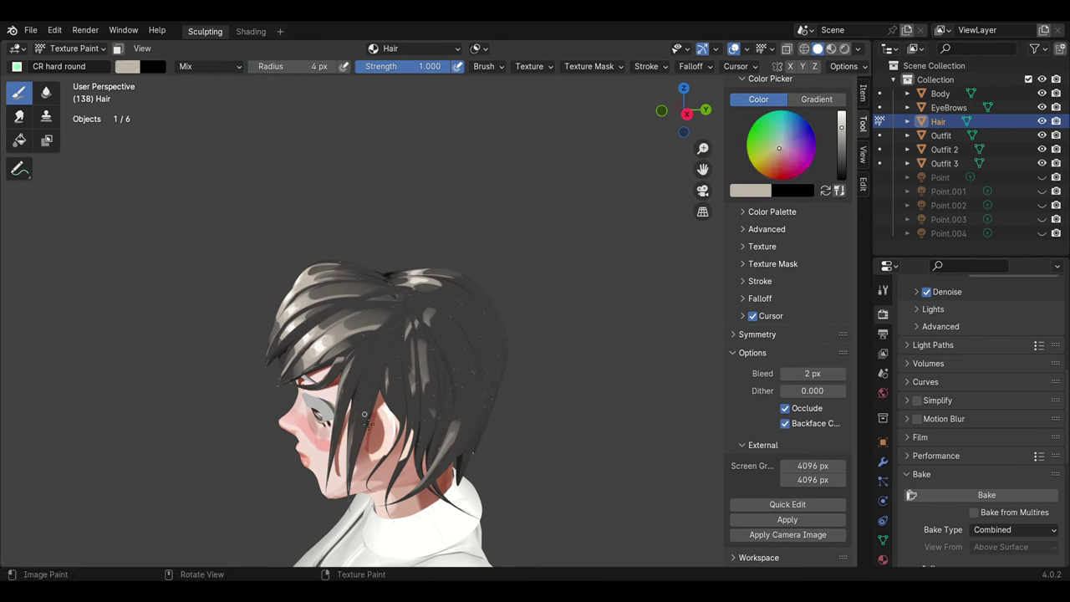
{"action": "left_click_drag", "start_coordinate": [365, 414], "coordinate": [375, 341]}
{"action": "left_click_drag", "start_coordinate": [428, 374], "coordinate": [427, 430]}
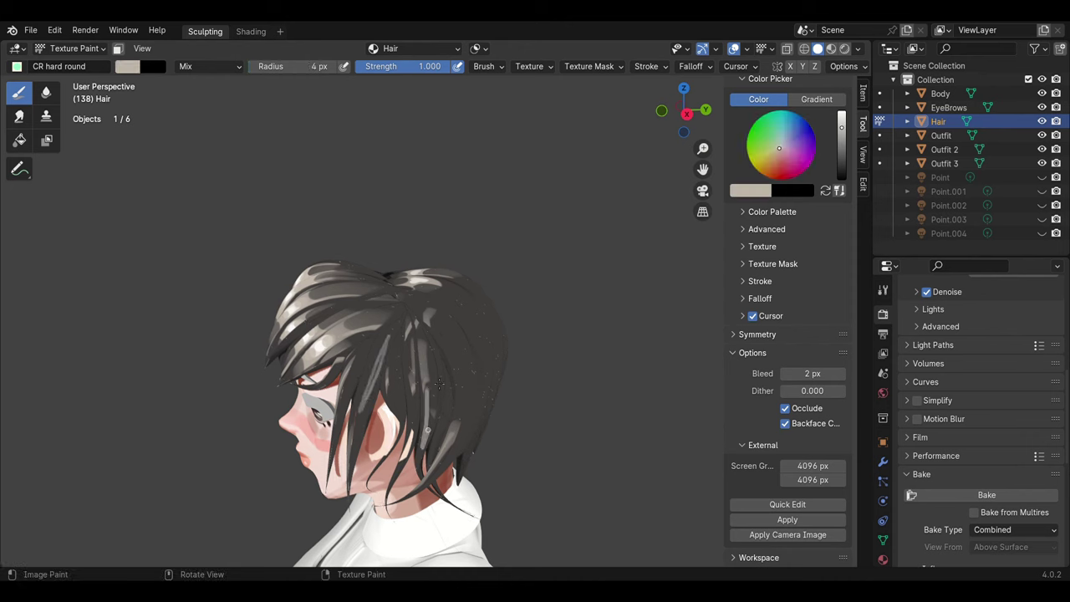
Step: Paint a faint highlight on the side strands, adjusting the brush radius between 2 and 8 px
{"action": "key", "text": "f"}
{"action": "left_click", "coordinate": [471, 403]}
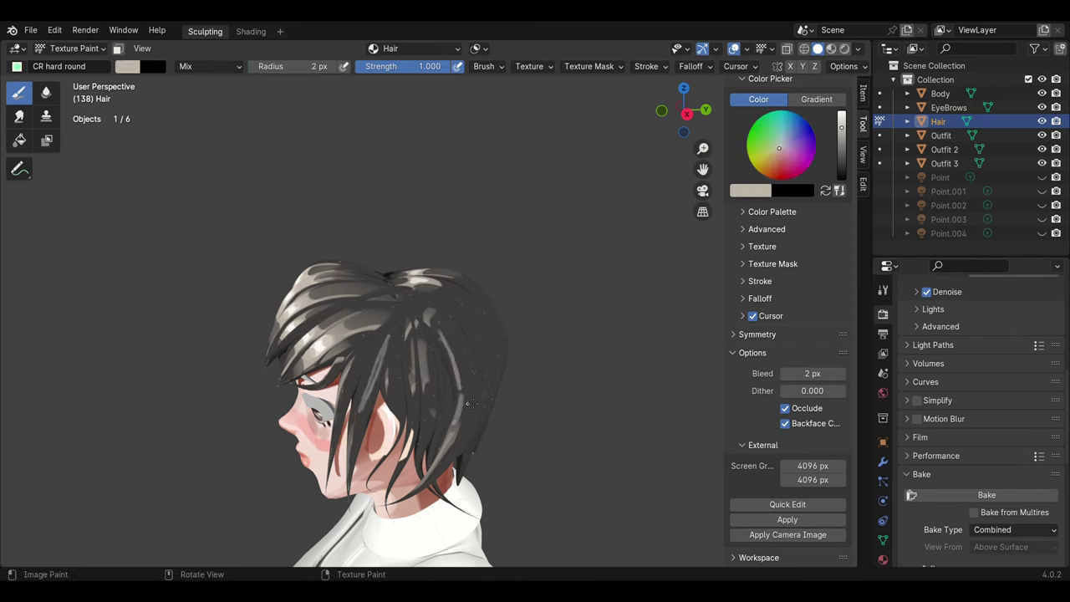
{"action": "key", "text": "f"}
{"action": "left_click", "coordinate": [465, 377]}
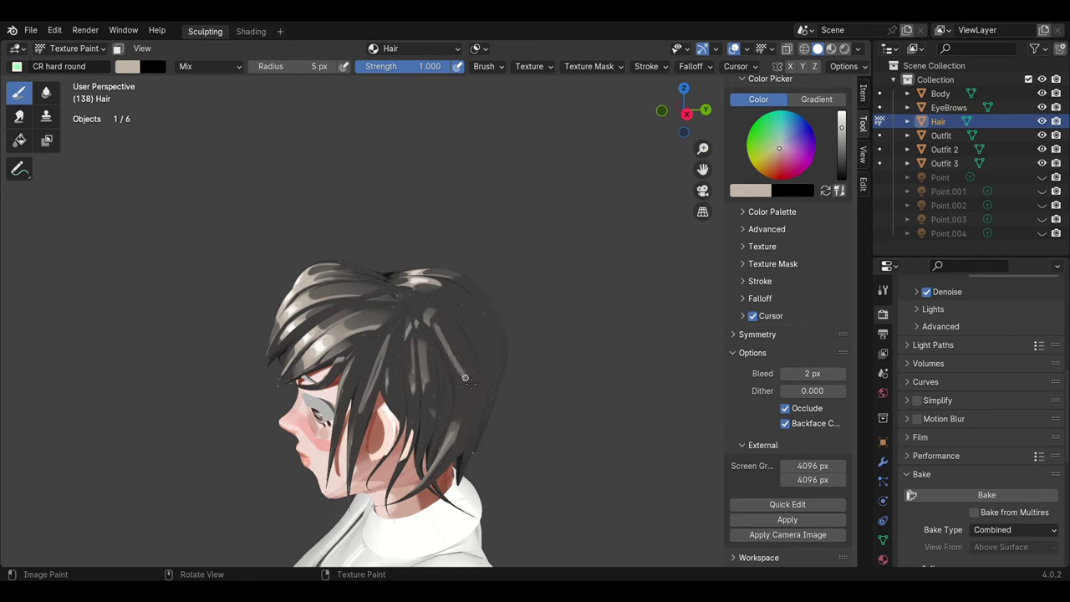
{"action": "key", "text": "f"}
{"action": "left_click", "coordinate": [466, 378]}
{"action": "left_click_drag", "start_coordinate": [455, 422], "coordinate": [439, 330]}
{"action": "key", "text": "f"}
{"action": "left_click", "coordinate": [401, 399]}
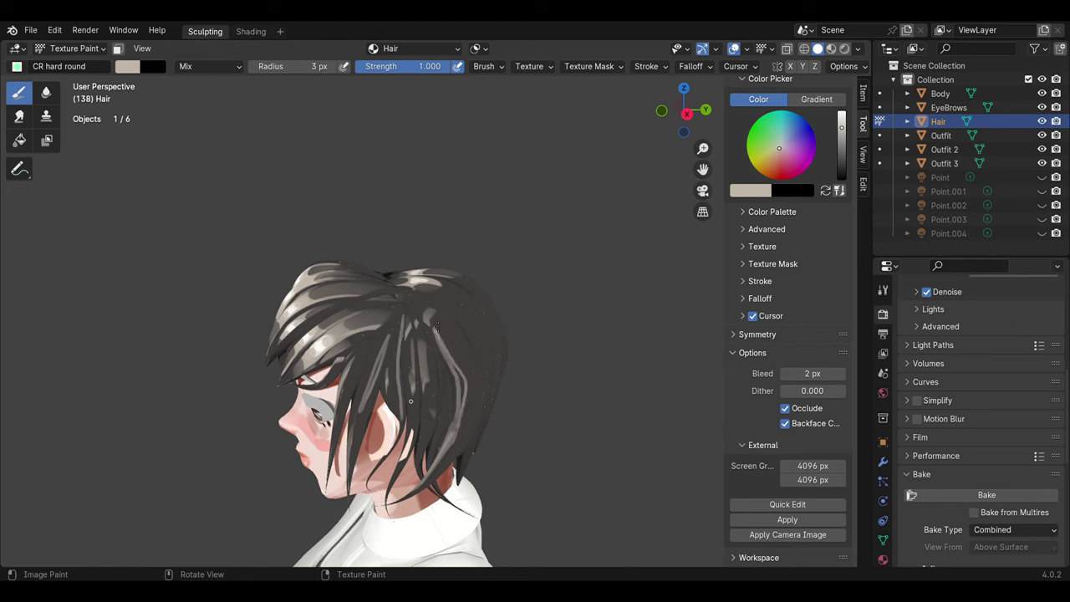
Step: Paint a light stroke down the back hair, then set a near-white brush colour at 3 px
{"action": "middle_click_drag", "start_coordinate": [401, 399], "coordinate": [323, 402]}
{"action": "left_click_drag", "start_coordinate": [327, 316], "coordinate": [334, 436]}
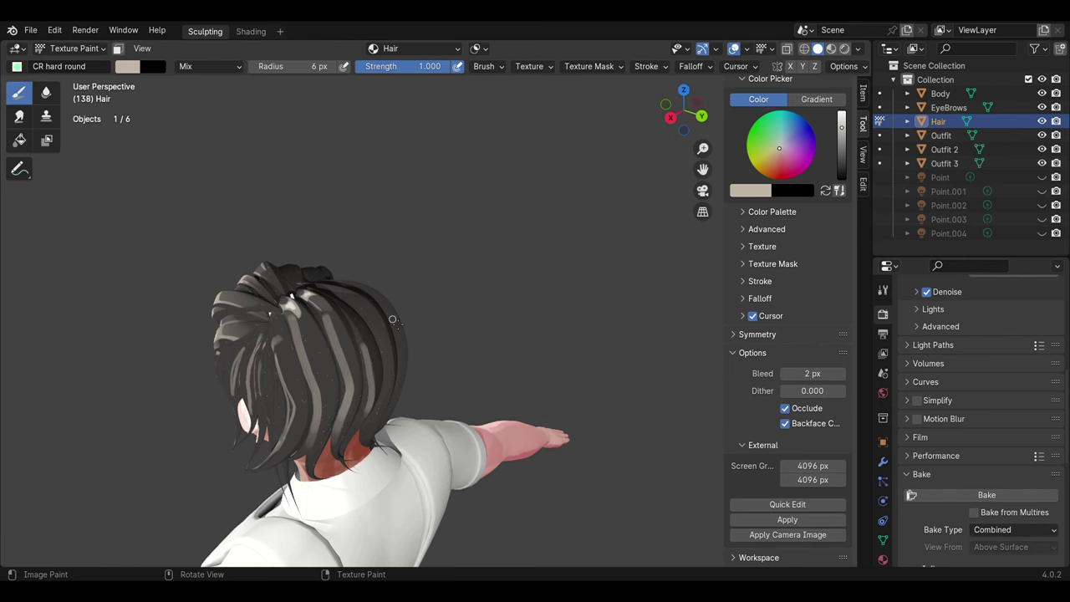
{"action": "mouse_move", "coordinate": [393, 312]}
{"action": "middle_mouse_down"}
{"action": "mouse_move", "coordinate": [529, 353]}
{"action": "mouse_move", "coordinate": [501, 358]}
{"action": "middle_mouse_up"}
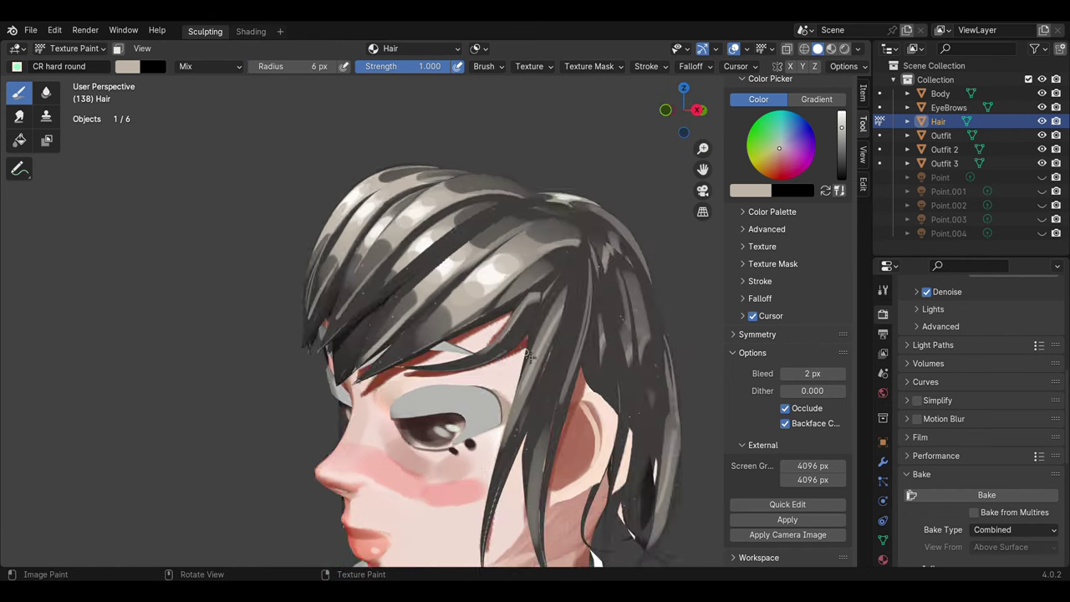
{"action": "left_click", "coordinate": [129, 66]}
{"action": "left_click", "coordinate": [252, 240]}
{"action": "left_click", "coordinate": [510, 331]}
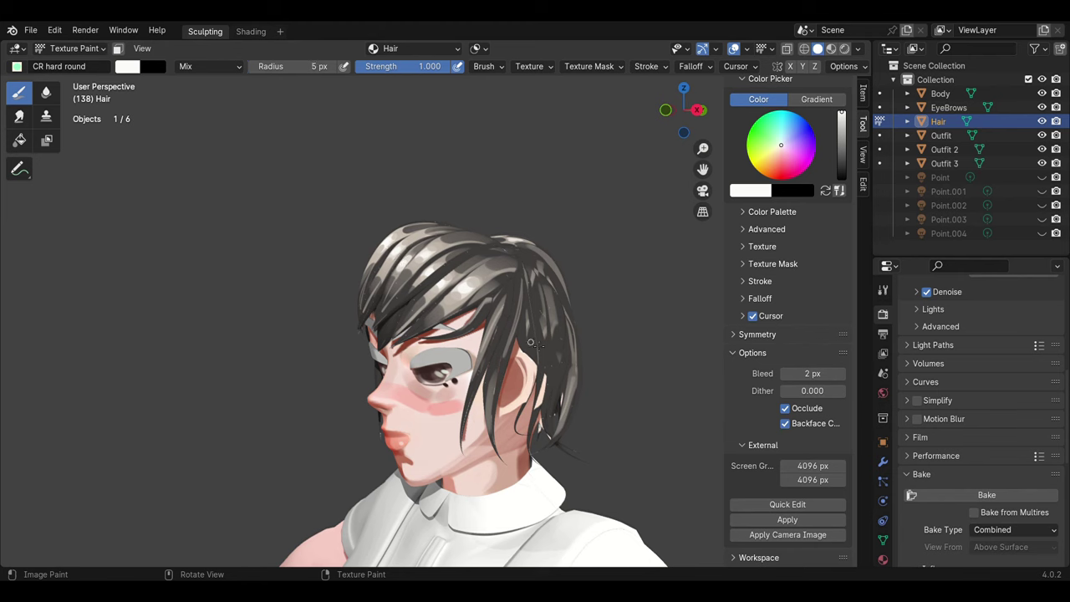
{"action": "key", "text": "bracketleft"}
{"action": "key", "text": "bracketleft"}
Step: Choose a dark brush colour and paint over stray light specks on the side of the hair
{"action": "mouse_move", "coordinate": [544, 334]}
{"action": "middle_mouse_down"}
{"action": "mouse_move", "coordinate": [539, 314]}
{"action": "mouse_move", "coordinate": [468, 351]}
{"action": "middle_mouse_up"}
{"action": "scroll", "coordinate": [468, 351], "scroll_direction": "up", "scroll_amount": 3}
{"action": "key", "text": "bracketleft"}
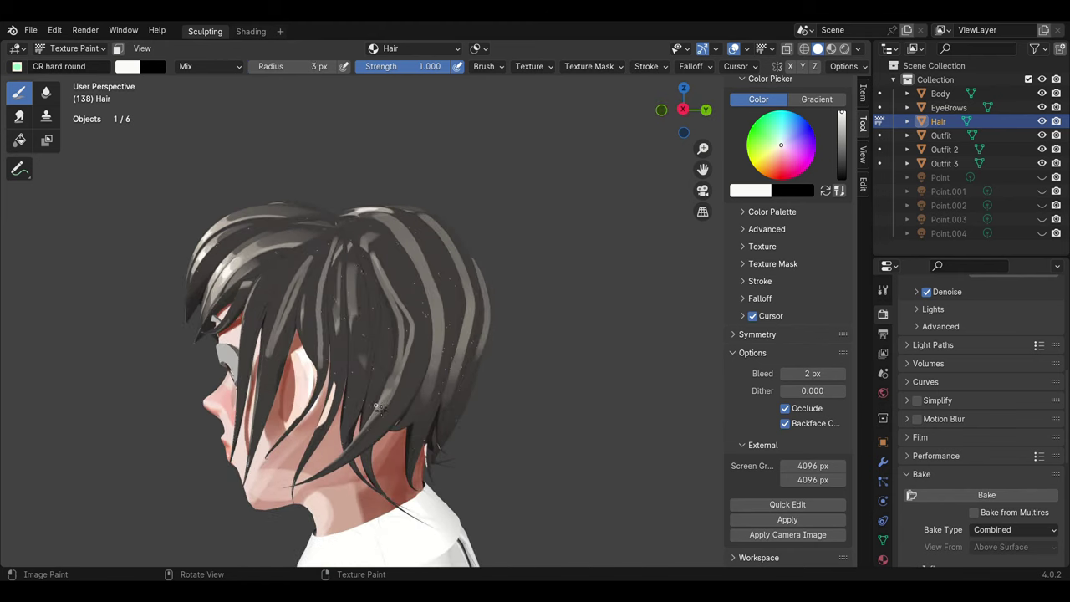
{"action": "left_click", "coordinate": [129, 66]}
{"action": "left_click", "coordinate": [252, 240]}
{"action": "left_click", "coordinate": [343, 384]}
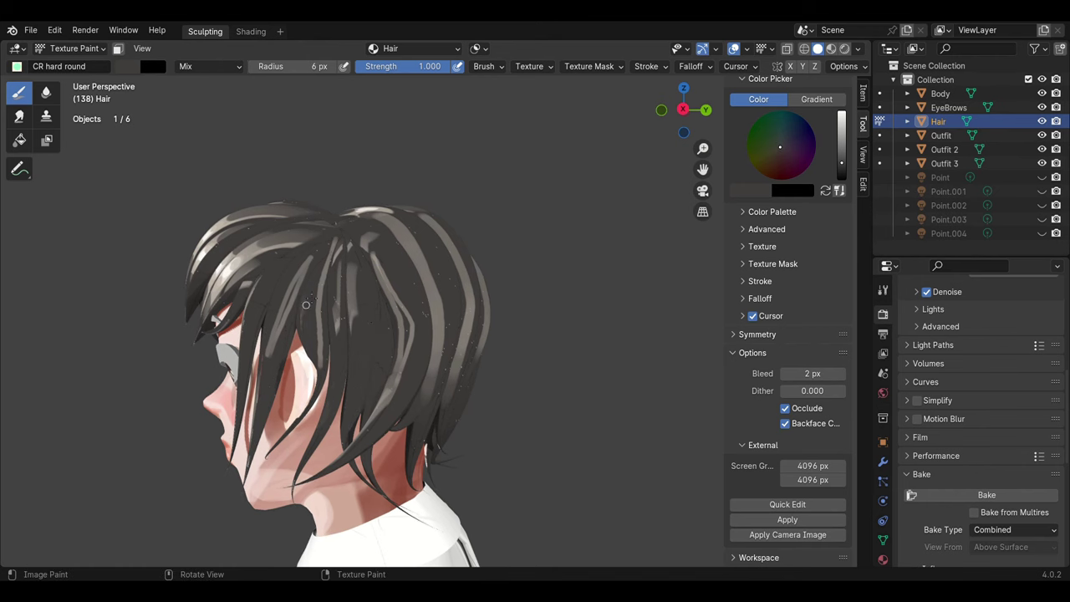
{"action": "key", "text": "bracketleft"}
{"action": "key", "text": "bracketleft"}
{"action": "key", "text": "bracketright"}
{"action": "key", "text": "bracketright"}
{"action": "key", "text": "bracketright"}
{"action": "key", "text": "bracketright"}
{"action": "key", "text": "bracketright"}
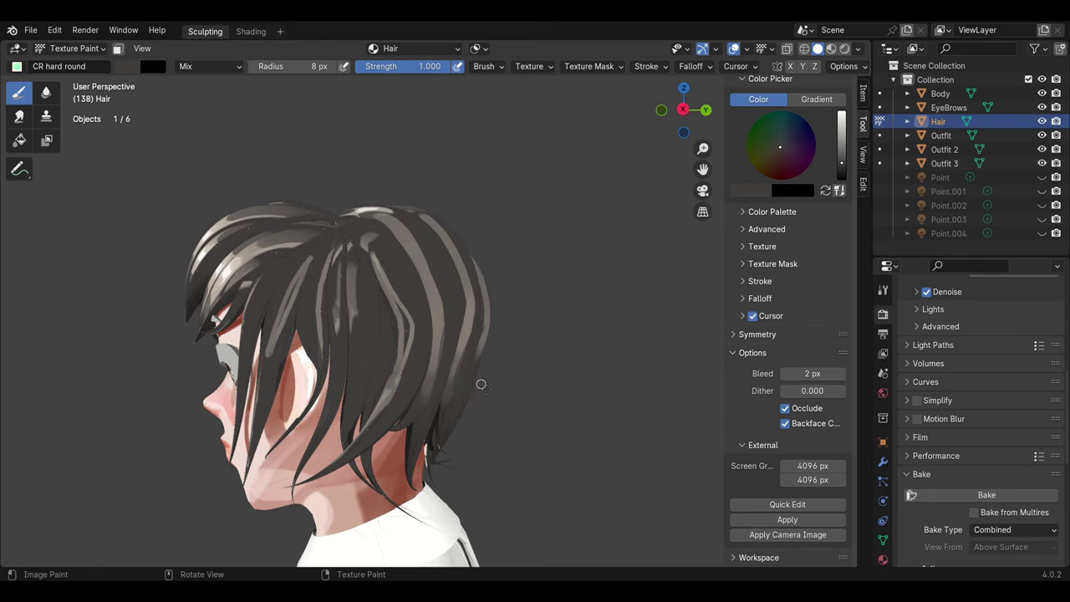
{"action": "key", "text": "bracketleft"}
{"action": "key", "text": "bracketleft"}
{"action": "mouse_move", "coordinate": [481, 384]}
{"action": "middle_mouse_down"}
{"action": "mouse_move", "coordinate": [406, 303]}
{"action": "mouse_move", "coordinate": [455, 368]}
{"action": "middle_mouse_up"}
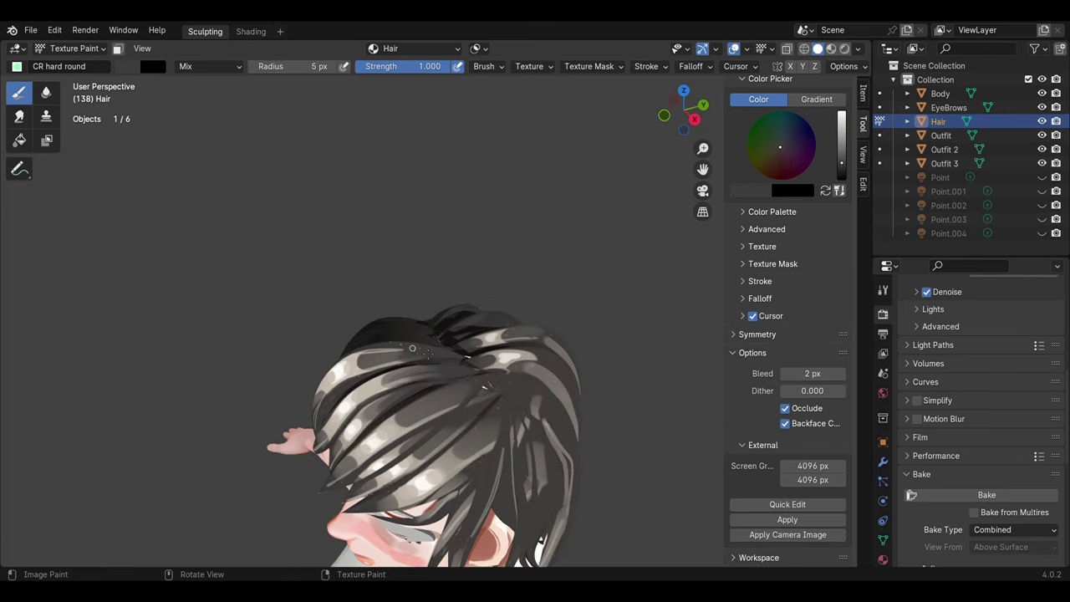
Step: Paint dark grey shading strokes over the crown of the hair at 6–8 px radius
{"action": "left_click", "coordinate": [128, 66]}
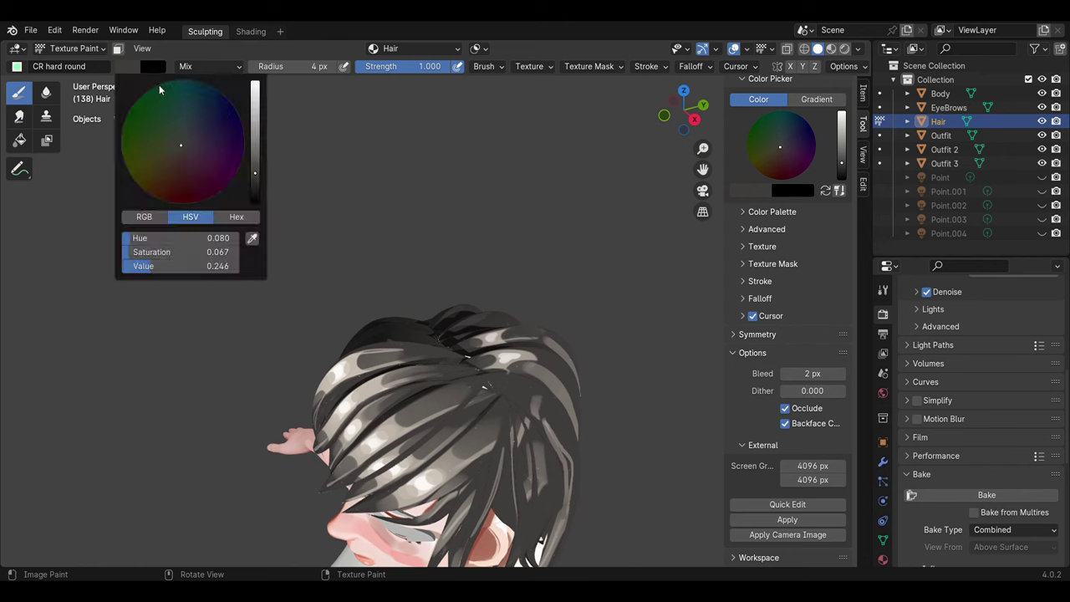
{"action": "key", "text": "bracketright"}
{"action": "key", "text": "bracketright"}
{"action": "mouse_move", "coordinate": [414, 355]}
{"action": "left_mouse_down"}
{"action": "mouse_move", "coordinate": [447, 359]}
{"action": "mouse_move", "coordinate": [488, 401]}
{"action": "mouse_move", "coordinate": [483, 368]}
{"action": "mouse_move", "coordinate": [490, 389]}
{"action": "mouse_move", "coordinate": [518, 381]}
{"action": "mouse_move", "coordinate": [484, 393]}
{"action": "mouse_move", "coordinate": [507, 409]}
{"action": "left_mouse_up"}
{"action": "key", "text": "bracketright"}
{"action": "key", "text": "bracketright"}
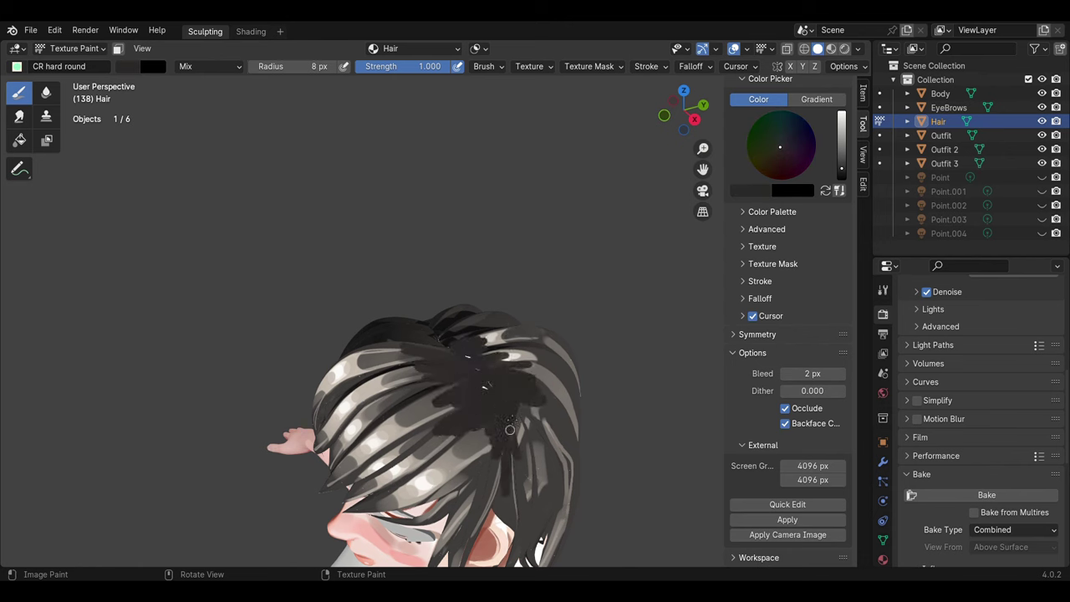
{"action": "mouse_move", "coordinate": [507, 410]}
{"action": "middle_mouse_down"}
{"action": "mouse_move", "coordinate": [348, 314]}
{"action": "mouse_move", "coordinate": [420, 386]}
{"action": "middle_mouse_up"}
{"action": "key", "text": "bracketleft"}
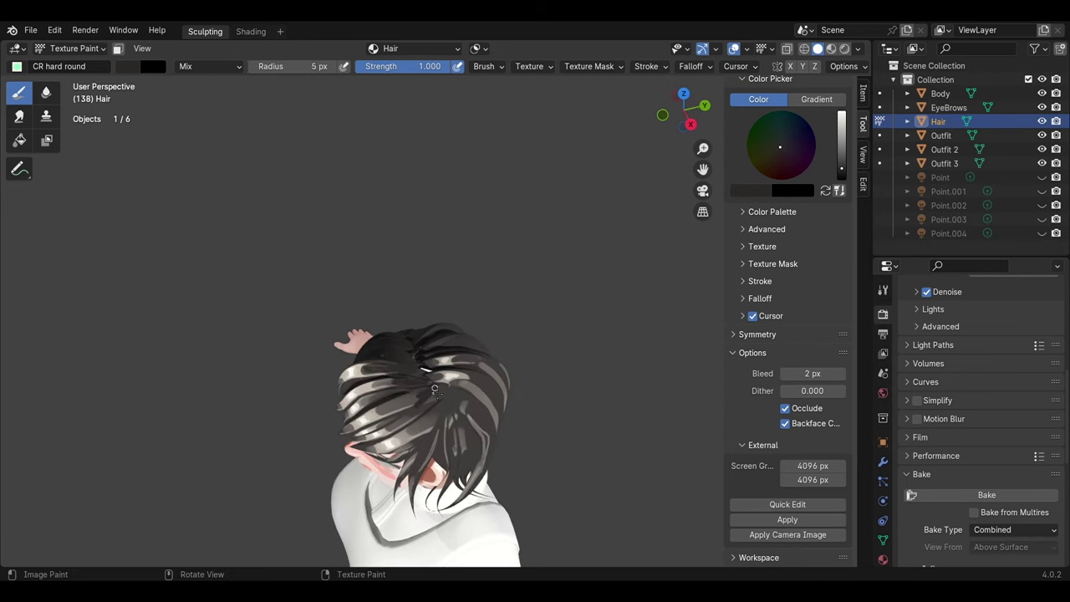
{"action": "key", "text": "bracketleft"}
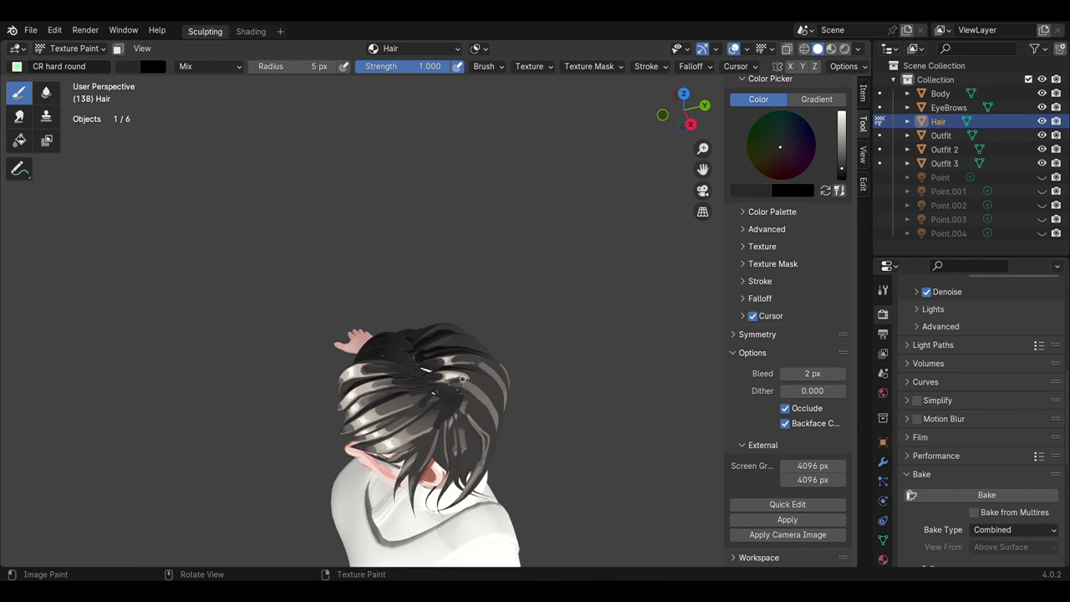
Step: From the front view, sample the hair colour and work shading into the front strands
{"action": "mouse_move", "coordinate": [461, 379]}
{"action": "middle_mouse_down"}
{"action": "mouse_move", "coordinate": [521, 351]}
{"action": "mouse_move", "coordinate": [382, 405]}
{"action": "middle_mouse_up"}
{"action": "scroll", "coordinate": [522, 350], "scroll_direction": "up", "scroll_amount": 3}
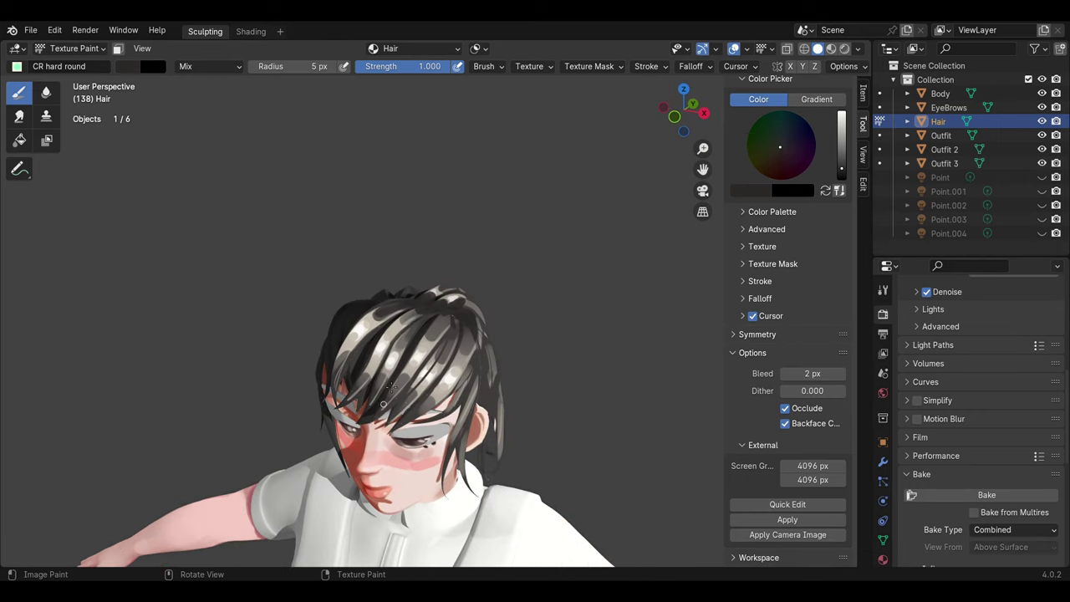
{"action": "key", "text": "s"}
{"action": "left_click", "coordinate": [407, 401]}
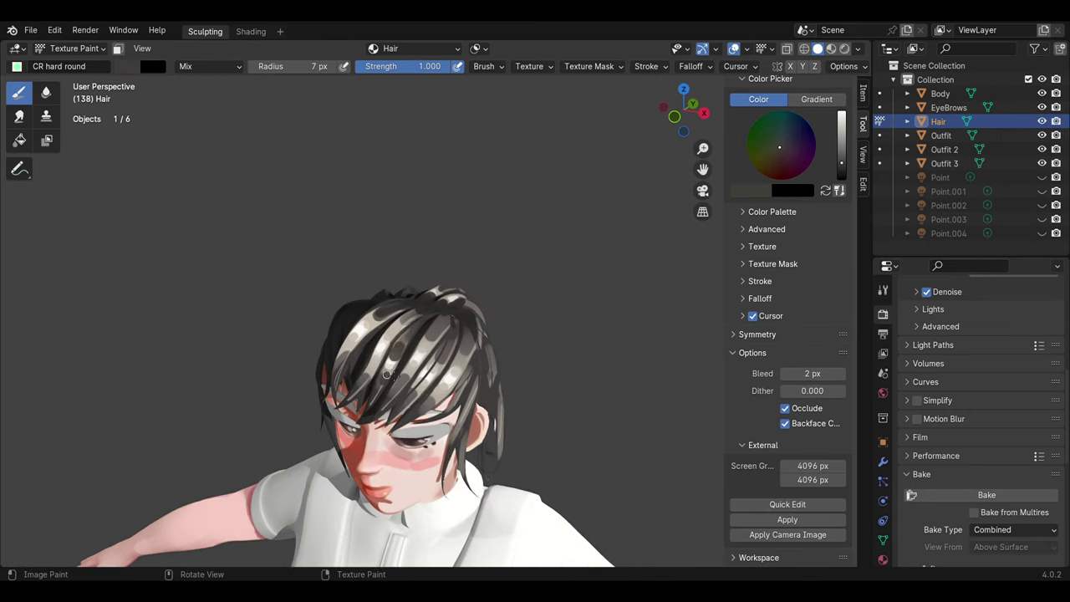
{"action": "key", "text": "bracketright"}
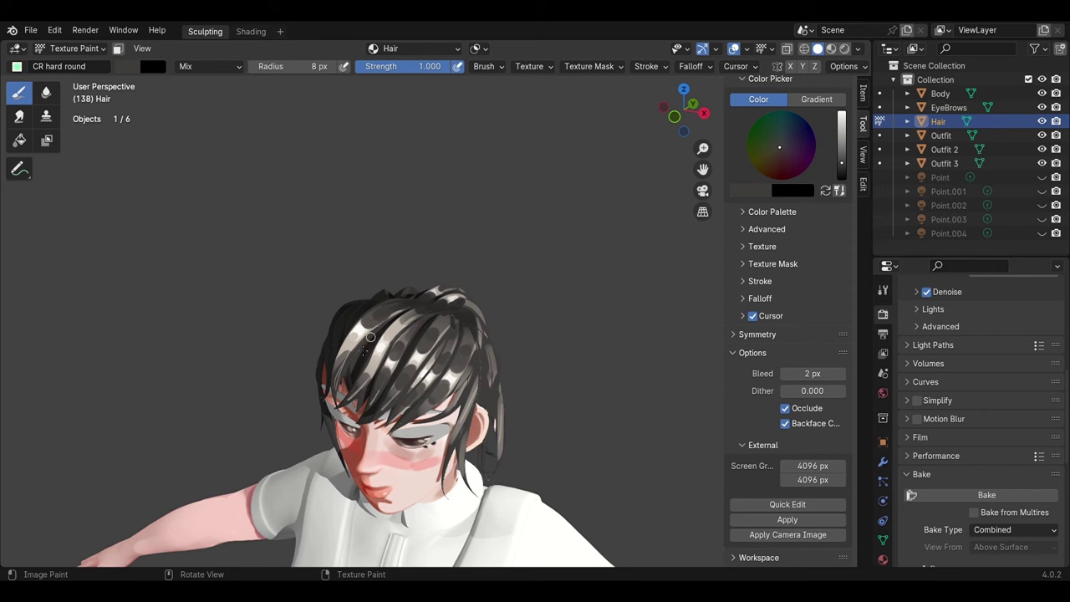
{"action": "key", "text": "bracketleft"}
{"action": "key", "text": "bracketleft"}
{"action": "scroll", "coordinate": [438, 257], "scroll_direction": "down", "scroll_amount": 4}
Step: Return to Object Mode, select Outfit 3, and enter Texture Paint mode on it
{"action": "mouse_move", "coordinate": [438, 258]}
{"action": "middle_mouse_down"}
{"action": "mouse_move", "coordinate": [451, 242]}
{"action": "mouse_move", "coordinate": [514, 233]}
{"action": "mouse_move", "coordinate": [485, 231]}
{"action": "mouse_move", "coordinate": [272, 110]}
{"action": "middle_mouse_up"}
{"action": "left_click", "coordinate": [74, 48]}
{"action": "left_click", "coordinate": [75, 64]}
{"action": "scroll", "coordinate": [472, 255], "scroll_direction": "down", "scroll_amount": 5}
{"action": "scroll", "coordinate": [459, 279], "scroll_direction": "up", "scroll_amount": 8}
{"action": "left_click", "coordinate": [479, 220]}
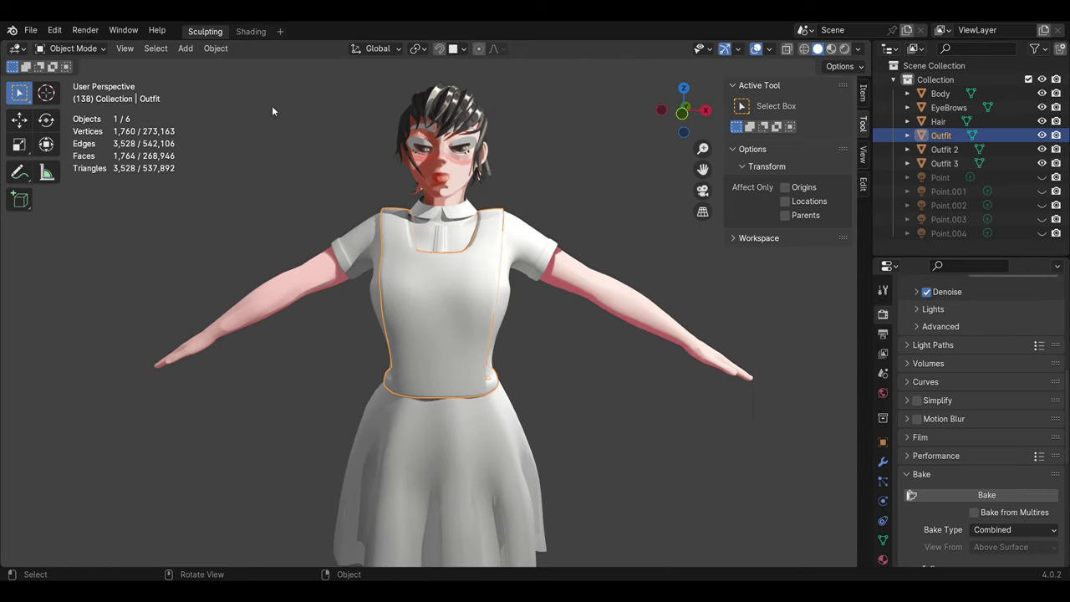
{"action": "left_click", "coordinate": [532, 237]}
{"action": "left_click", "coordinate": [74, 48]}
{"action": "left_click", "coordinate": [75, 146]}
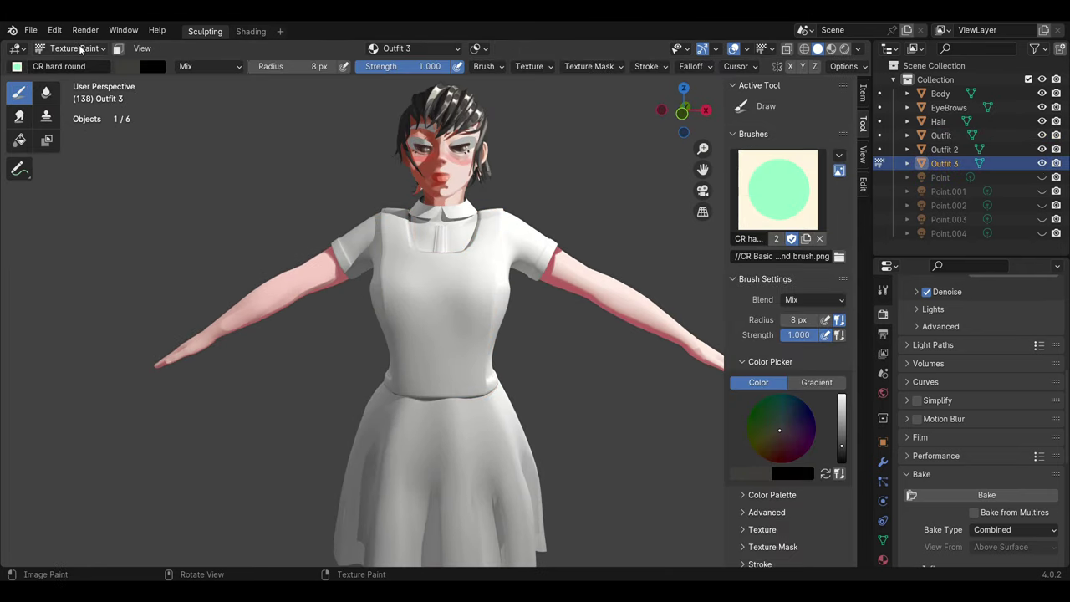
Step: Set the brush to Color blend with a cream colour and switch to the Fill tool
{"action": "left_click", "coordinate": [185, 66]}
{"action": "left_click", "coordinate": [301, 197]}
{"action": "left_click", "coordinate": [127, 66]}
{"action": "left_click", "coordinate": [179, 146]}
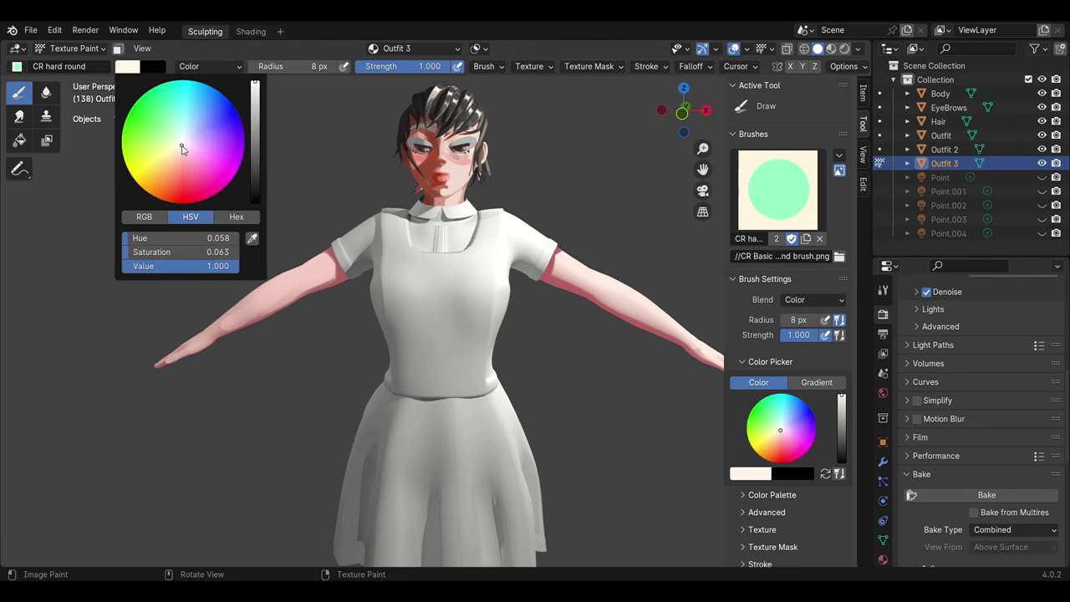
{"action": "left_click", "coordinate": [20, 140]}
{"action": "left_click", "coordinate": [209, 66]}
{"action": "left_click", "coordinate": [288, 235]}
{"action": "left_click", "coordinate": [127, 66]}
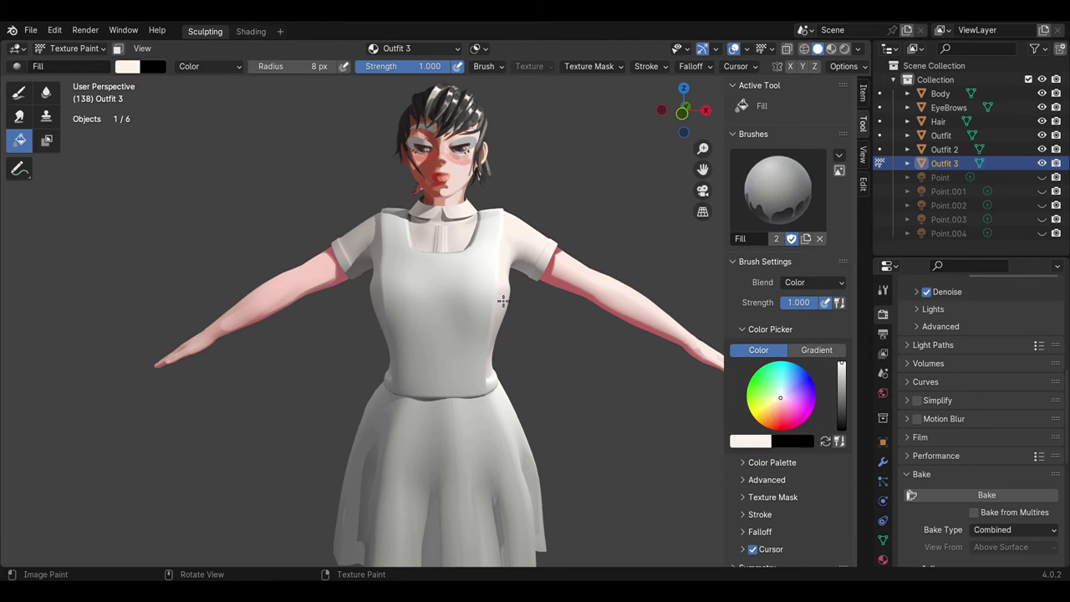
Step: Try Overlay blend on the Fill tool and darken the brush colour to value 0.837
{"action": "middle_click_drag", "start_coordinate": [503, 301], "coordinate": [484, 298]}
{"action": "left_click", "coordinate": [209, 66]}
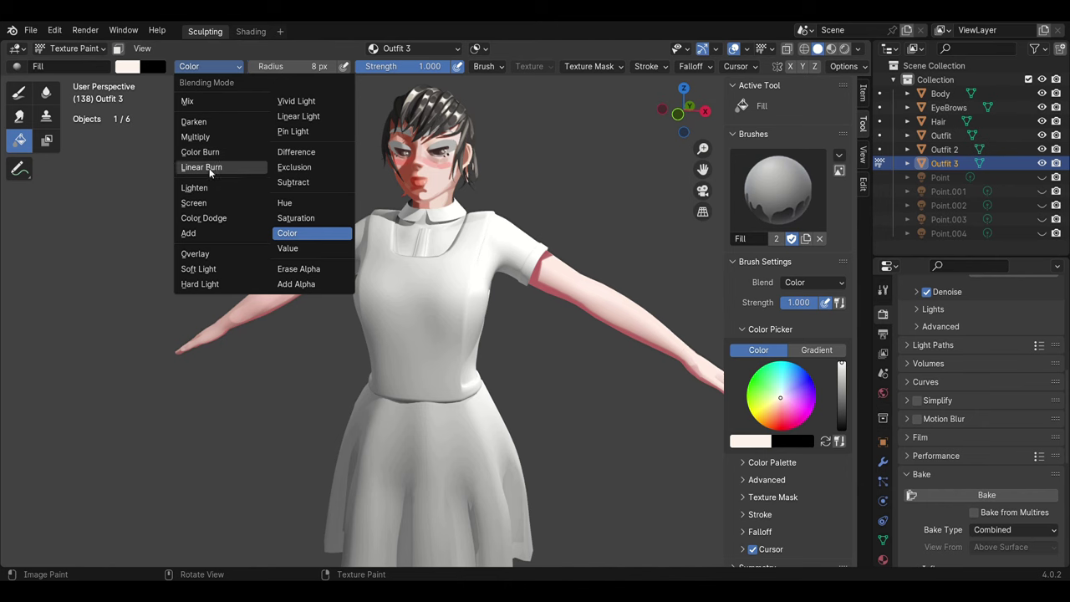
{"action": "left_click", "coordinate": [194, 253]}
{"action": "middle_click_drag", "start_coordinate": [385, 276], "coordinate": [468, 292]}
{"action": "left_click", "coordinate": [127, 66]}
{"action": "left_click", "coordinate": [255, 100]}
{"action": "left_click", "coordinate": [127, 66]}
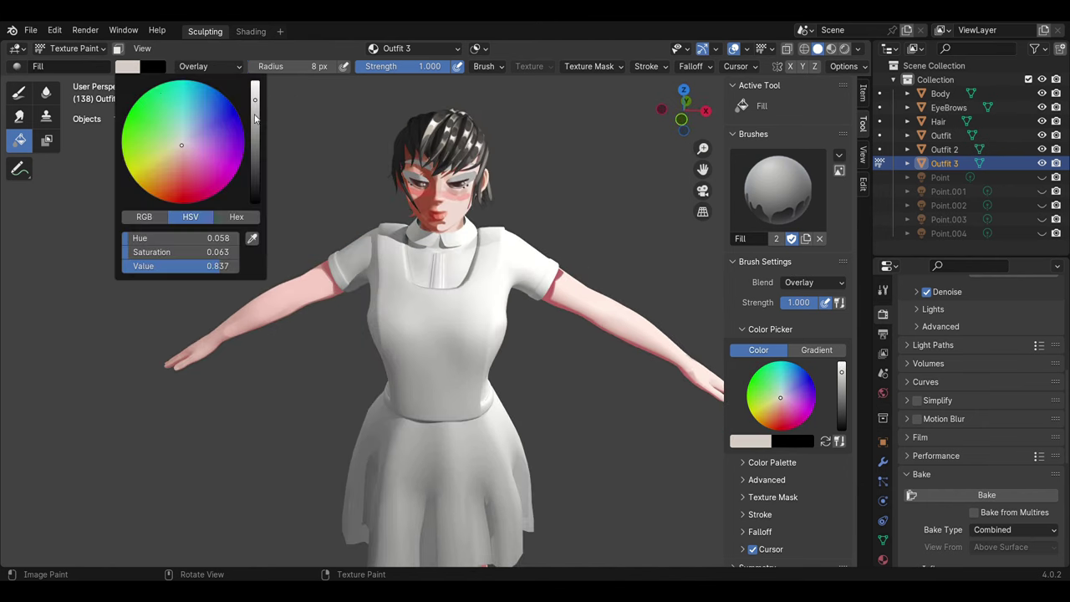
{"action": "scroll", "coordinate": [204, 101], "scroll_direction": "down", "scroll_amount": 3}
{"action": "scroll", "coordinate": [205, 100], "scroll_direction": "up", "scroll_amount": 3}
Step: Set the blend back to Mix and use the Draw tool with the CR hard round brush
{"action": "left_click", "coordinate": [209, 66]}
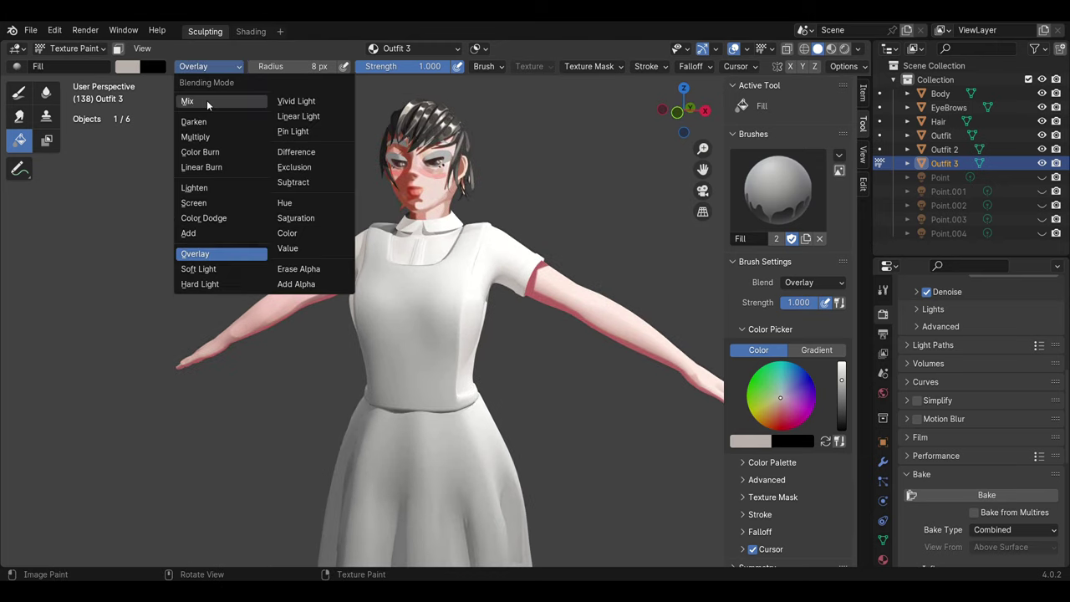
{"action": "left_click", "coordinate": [207, 101]}
{"action": "left_click", "coordinate": [19, 92]}
{"action": "left_click", "coordinate": [209, 66]}
{"action": "left_click", "coordinate": [127, 66]}
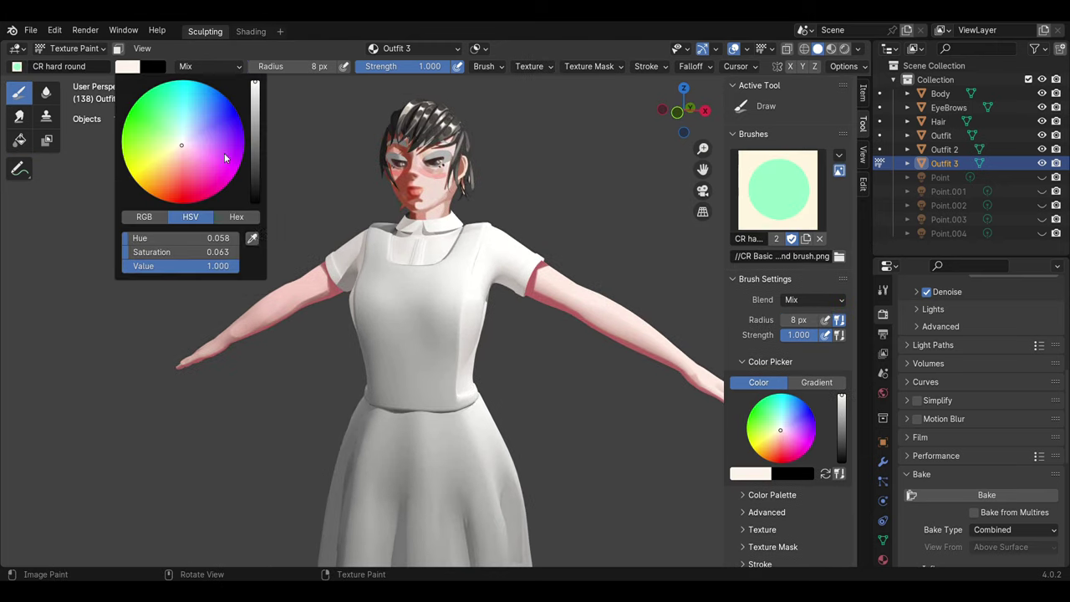
Step: Sample a lavender-grey brush colour, enlarge the brush and set its blend mode to Multiply
{"action": "left_click", "coordinate": [254, 240]}
{"action": "left_click", "coordinate": [355, 278]}
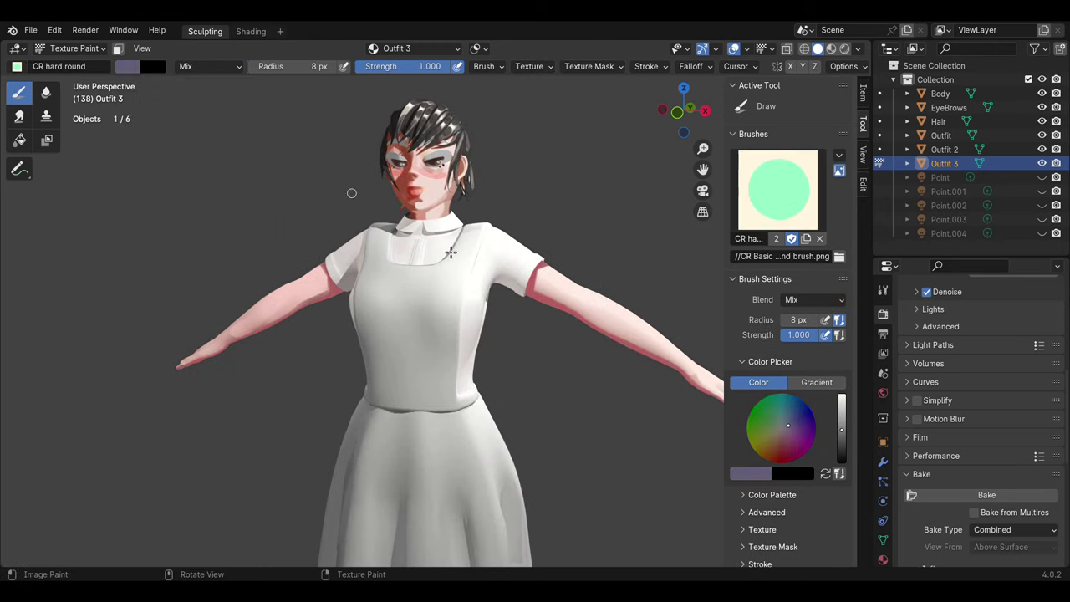
{"action": "scroll", "coordinate": [351, 193], "scroll_direction": "up", "scroll_amount": 2}
{"action": "mouse_move", "coordinate": [351, 192]}
{"action": "middle_mouse_down"}
{"action": "mouse_move", "coordinate": [487, 281]}
{"action": "mouse_move", "coordinate": [393, 270]}
{"action": "middle_mouse_up"}
{"action": "key", "text": "bracketright"}
{"action": "key", "text": "bracketright"}
{"action": "key", "text": "bracketright"}
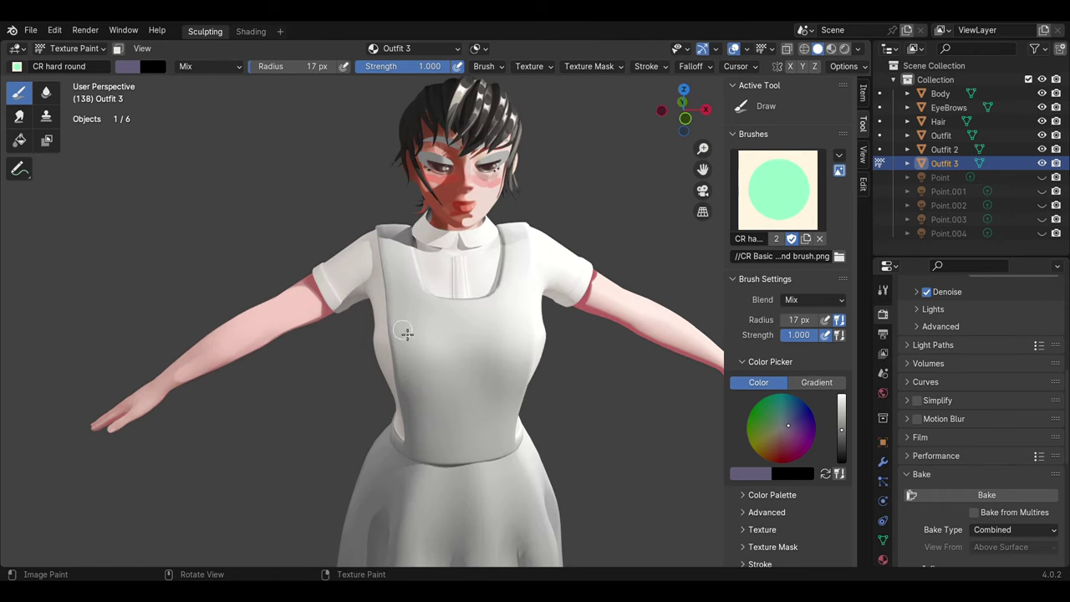
{"action": "key", "text": "bracketright"}
{"action": "left_click", "coordinate": [208, 66]}
{"action": "left_click", "coordinate": [191, 136]}
Step: Paint lavender shadow under the arm, then switch the blend back to Mix and repaint it
{"action": "left_click_drag", "start_coordinate": [327, 288], "coordinate": [329, 329]}
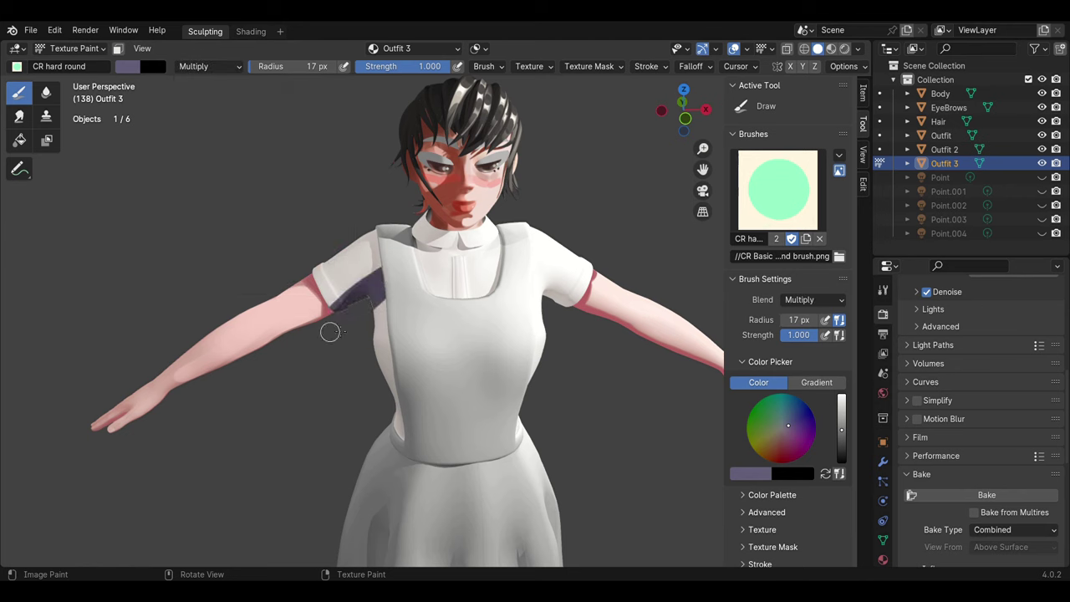
{"action": "left_click", "coordinate": [127, 66]}
{"action": "left_click_drag", "start_coordinate": [239, 159], "coordinate": [239, 126]}
{"action": "left_click", "coordinate": [209, 66]}
{"action": "left_click", "coordinate": [191, 81]}
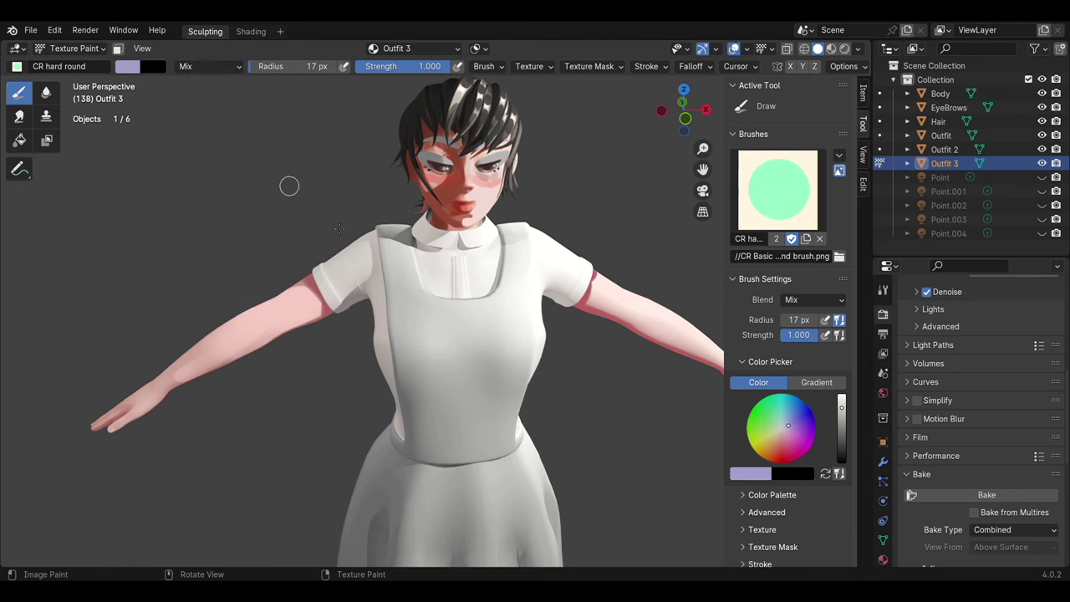
{"action": "left_click_drag", "start_coordinate": [368, 285], "coordinate": [375, 289]}
Step: Darken the brush colour to about 0.407 value and shade under the arm, undoing the pinafore-side stroke
{"action": "left_click", "coordinate": [138, 71]}
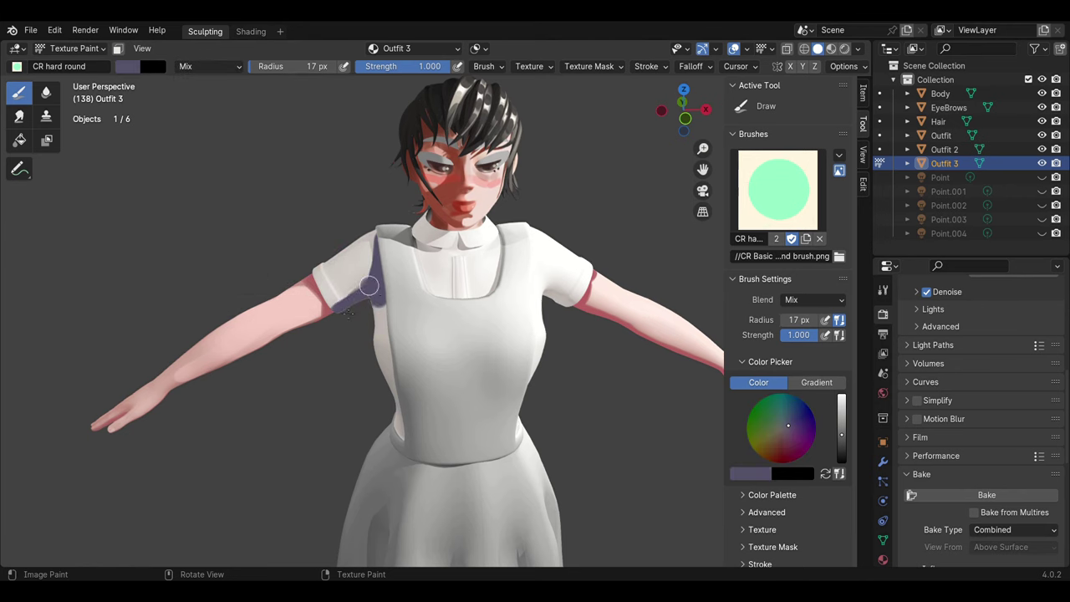
{"action": "left_click", "coordinate": [127, 66]}
{"action": "left_click_drag", "start_coordinate": [255, 117], "coordinate": [255, 146]}
{"action": "left_click_drag", "start_coordinate": [351, 289], "coordinate": [368, 305]}
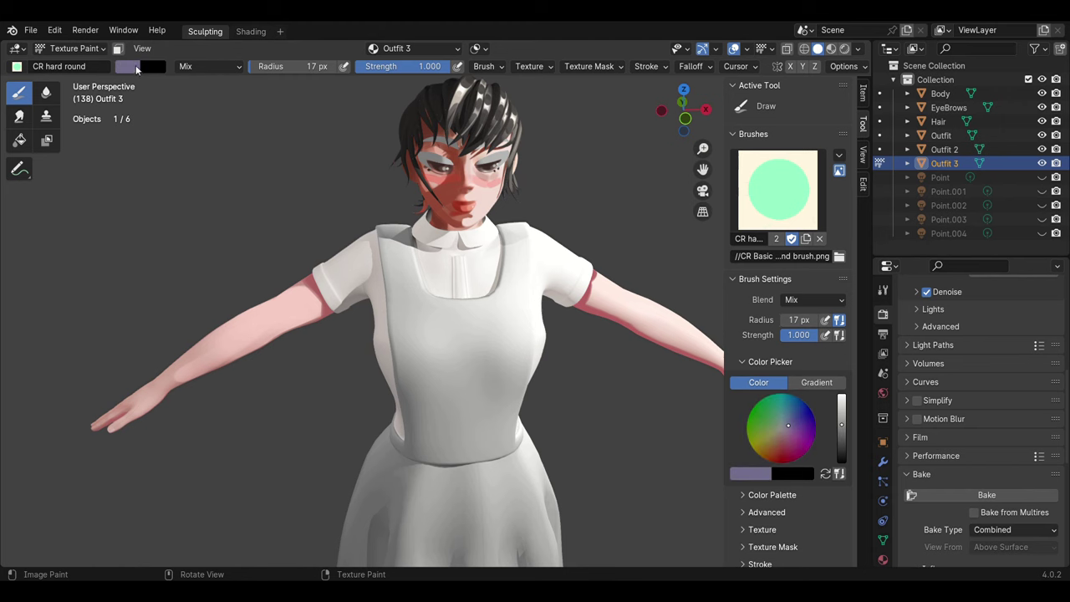
{"action": "left_click", "coordinate": [127, 66]}
{"action": "left_click", "coordinate": [203, 137]}
{"action": "left_click", "coordinate": [127, 66]}
{"action": "left_click", "coordinate": [197, 128]}
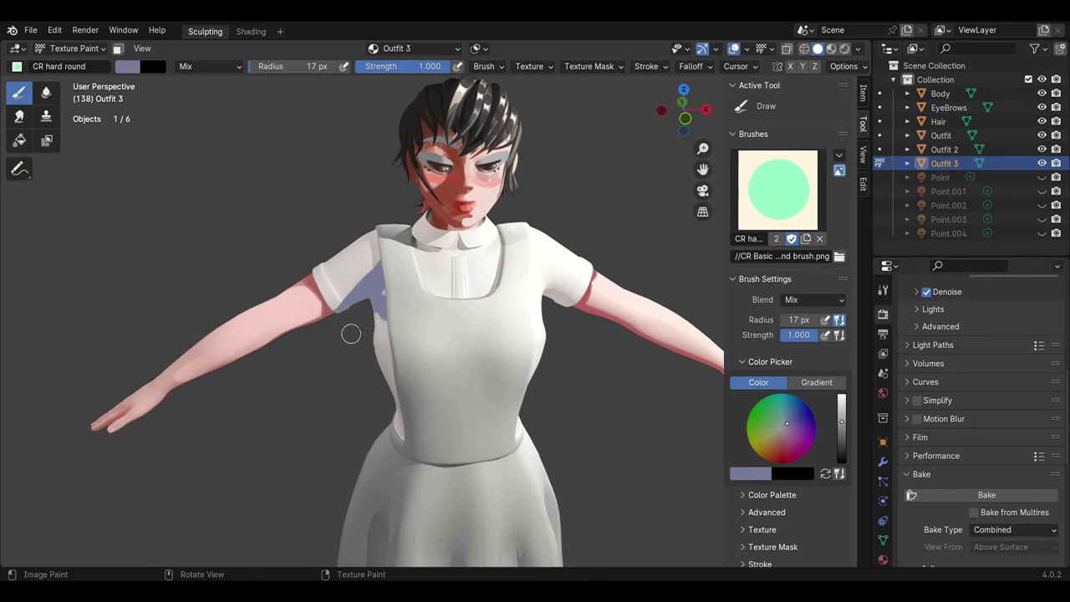
{"action": "left_click_drag", "start_coordinate": [381, 307], "coordinate": [379, 390]}
{"action": "mouse_move", "coordinate": [378, 390]}
{"action": "middle_mouse_down"}
{"action": "mouse_move", "coordinate": [508, 308]}
{"action": "mouse_move", "coordinate": [400, 259]}
{"action": "middle_mouse_up"}
{"action": "key", "text": "ctrl+z"}
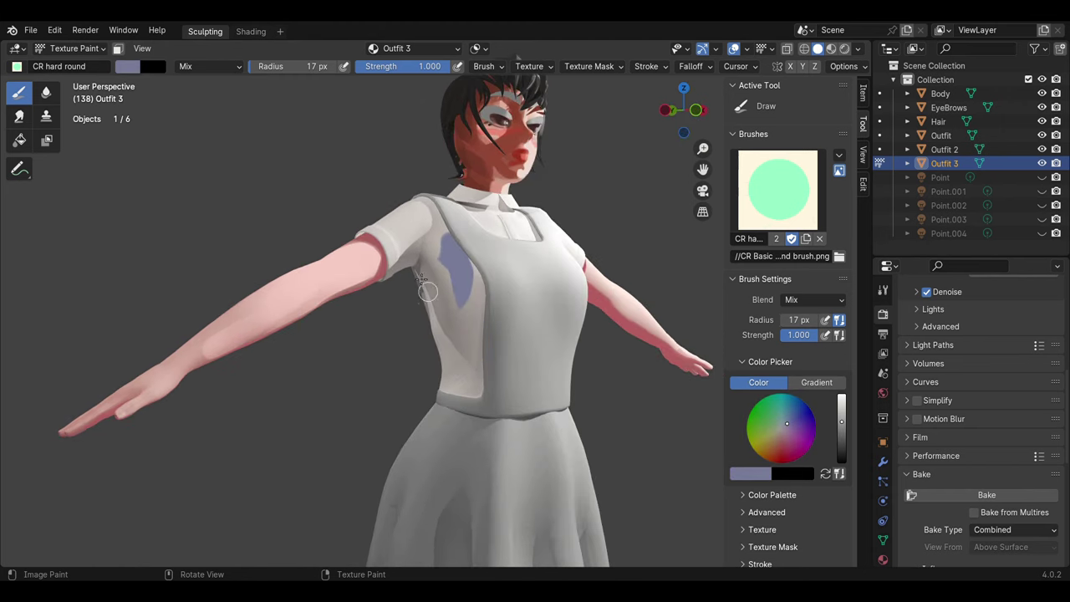
{"action": "key", "text": "ctrl+z"}
Step: Paint a lavender patch at the armpit and shading down the pinafore side below it
{"action": "left_click", "coordinate": [127, 66]}
{"action": "left_click", "coordinate": [254, 134]}
{"action": "mouse_move", "coordinate": [427, 280]}
{"action": "left_mouse_down"}
{"action": "mouse_move", "coordinate": [454, 243]}
{"action": "mouse_move", "coordinate": [464, 259]}
{"action": "mouse_move", "coordinate": [464, 355]}
{"action": "left_mouse_up"}
{"action": "mouse_move", "coordinate": [437, 251]}
{"action": "middle_mouse_down"}
{"action": "mouse_move", "coordinate": [396, 199]}
{"action": "mouse_move", "coordinate": [484, 198]}
{"action": "middle_mouse_up"}
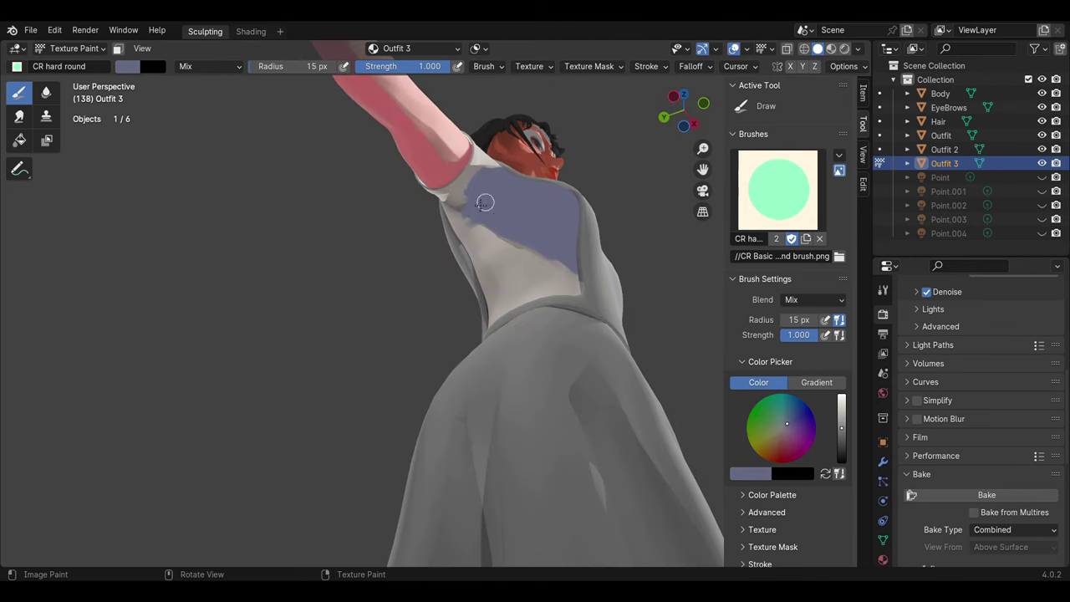
{"action": "key", "text": "bracketleft"}
{"action": "key", "text": "bracketleft"}
{"action": "key", "text": "bracketleft"}
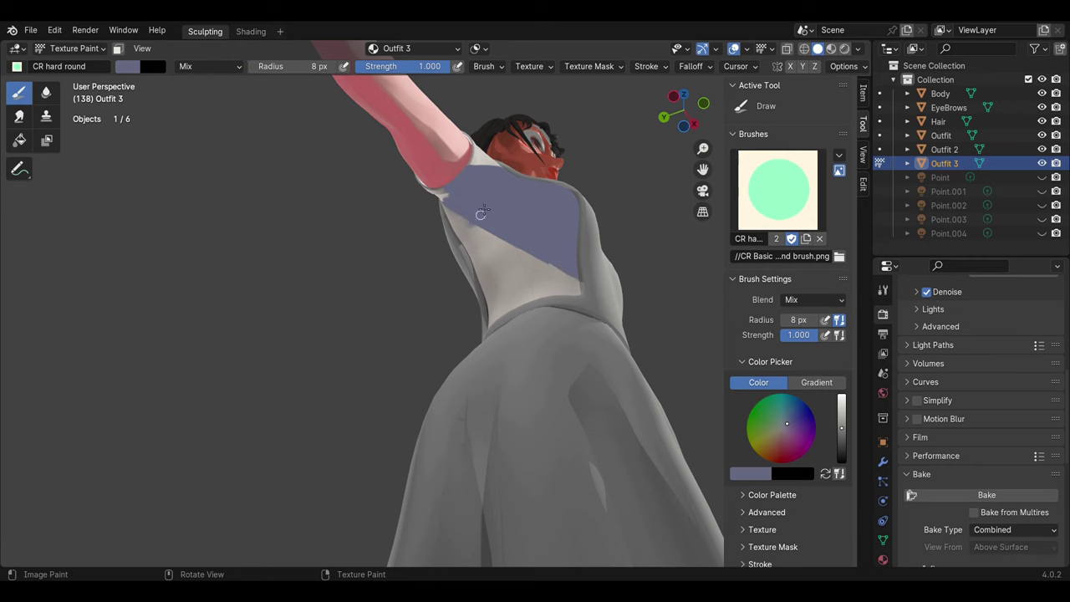
{"action": "middle_click_drag", "start_coordinate": [481, 213], "coordinate": [565, 241]}
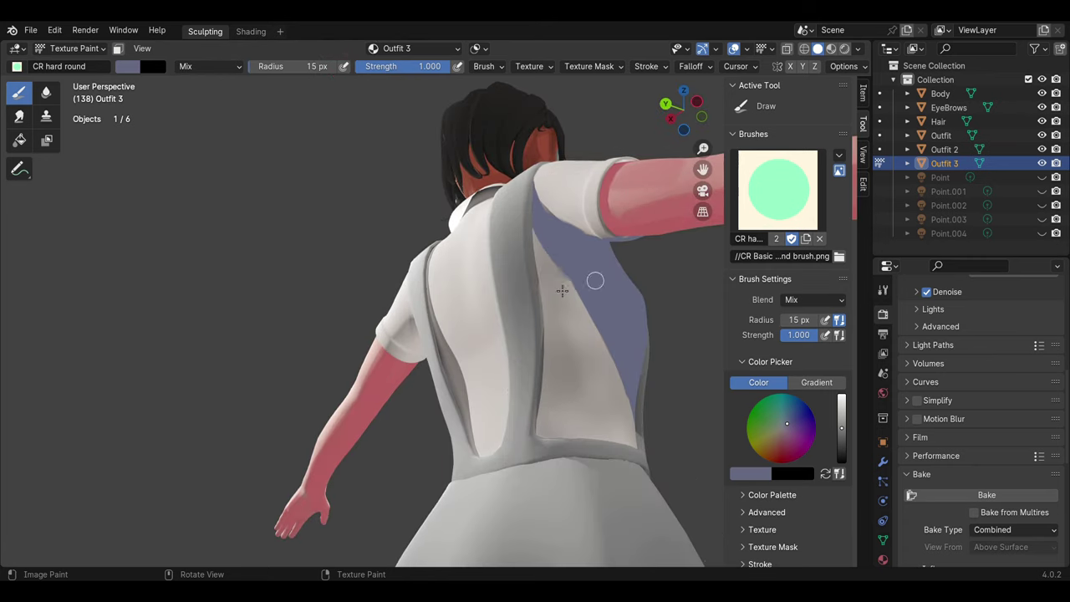
Step: Fill the back panel's side and the area near the collar with blue-grey shading
{"action": "left_click_drag", "start_coordinate": [561, 290], "coordinate": [620, 430]}
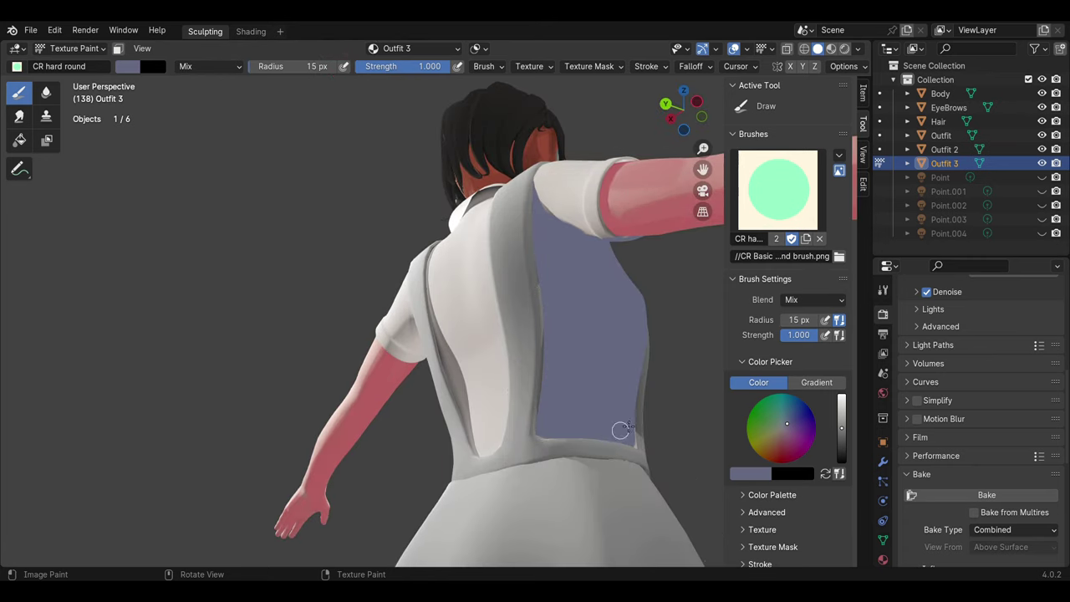
{"action": "middle_click_drag", "start_coordinate": [620, 430], "coordinate": [530, 303]}
{"action": "left_click_drag", "start_coordinate": [556, 295], "coordinate": [482, 332]}
{"action": "middle_click_drag", "start_coordinate": [585, 234], "coordinate": [399, 279]}
Step: Paint blue-grey shading over the shoulder and along the shoulder strip
{"action": "mouse_move", "coordinate": [369, 268]}
{"action": "left_mouse_down"}
{"action": "mouse_move", "coordinate": [359, 244]}
{"action": "mouse_move", "coordinate": [365, 304]}
{"action": "mouse_move", "coordinate": [454, 191]}
{"action": "mouse_move", "coordinate": [501, 203]}
{"action": "left_mouse_up"}
{"action": "key", "text": "bracketleft"}
{"action": "key", "text": "bracketleft"}
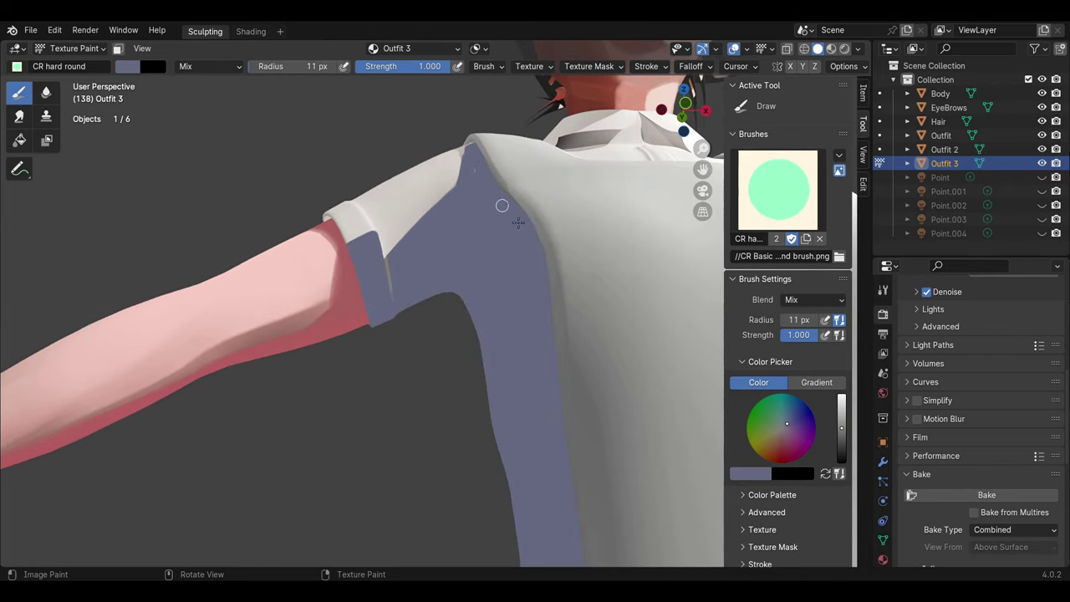
{"action": "mouse_move", "coordinate": [501, 203]}
{"action": "middle_mouse_down"}
{"action": "mouse_move", "coordinate": [552, 220]}
{"action": "mouse_move", "coordinate": [529, 325]}
{"action": "mouse_move", "coordinate": [510, 334]}
{"action": "middle_mouse_up"}
{"action": "key", "text": "bracketright"}
{"action": "key", "text": "bracketright"}
{"action": "key", "text": "bracketright"}
{"action": "key", "text": "bracketright"}
{"action": "key", "text": "bracketright"}
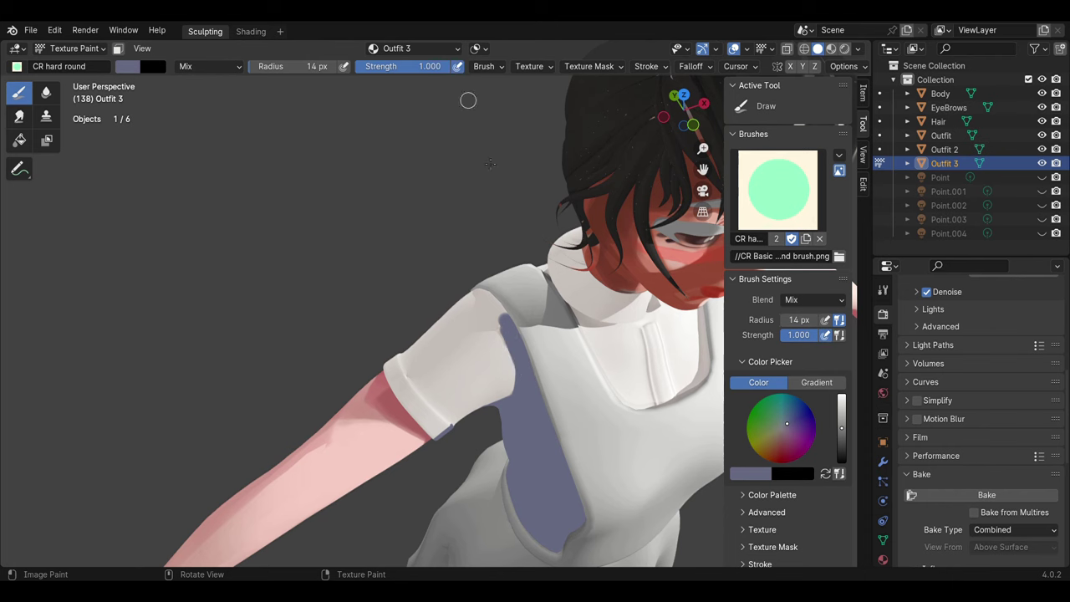
{"action": "key", "text": "bracketright"}
{"action": "key", "text": "bracketright"}
{"action": "key", "text": "bracketright"}
{"action": "key", "text": "bracketright"}
{"action": "key", "text": "bracketright"}
{"action": "key", "text": "bracketright"}
{"action": "left_click_drag", "start_coordinate": [505, 334], "coordinate": [468, 308]}
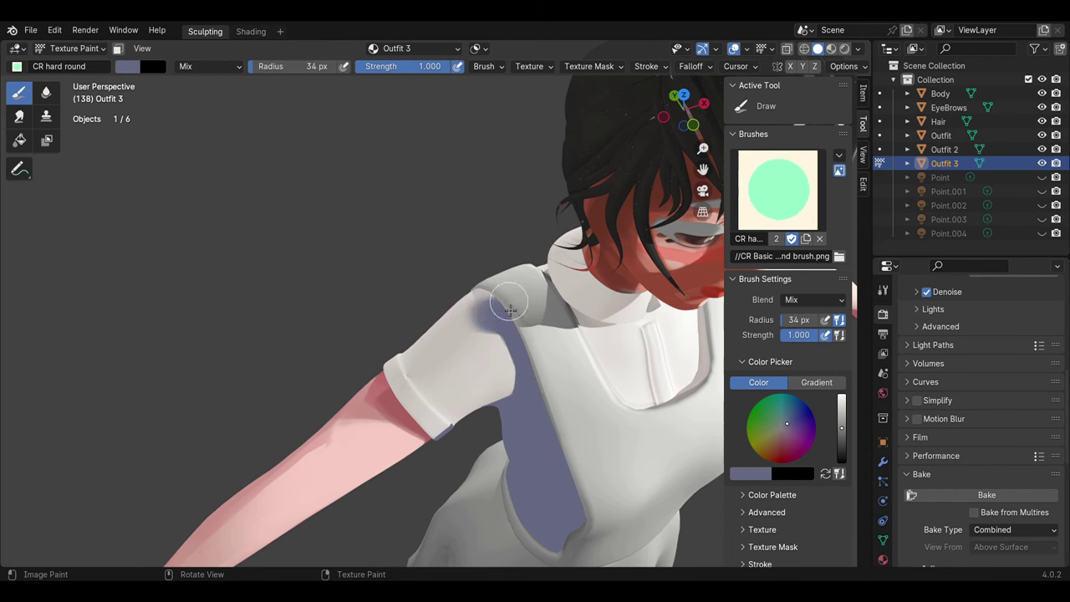
{"action": "middle_click_drag", "start_coordinate": [468, 301], "coordinate": [501, 248]}
{"action": "key", "text": "bracketright"}
{"action": "key", "text": "bracketright"}
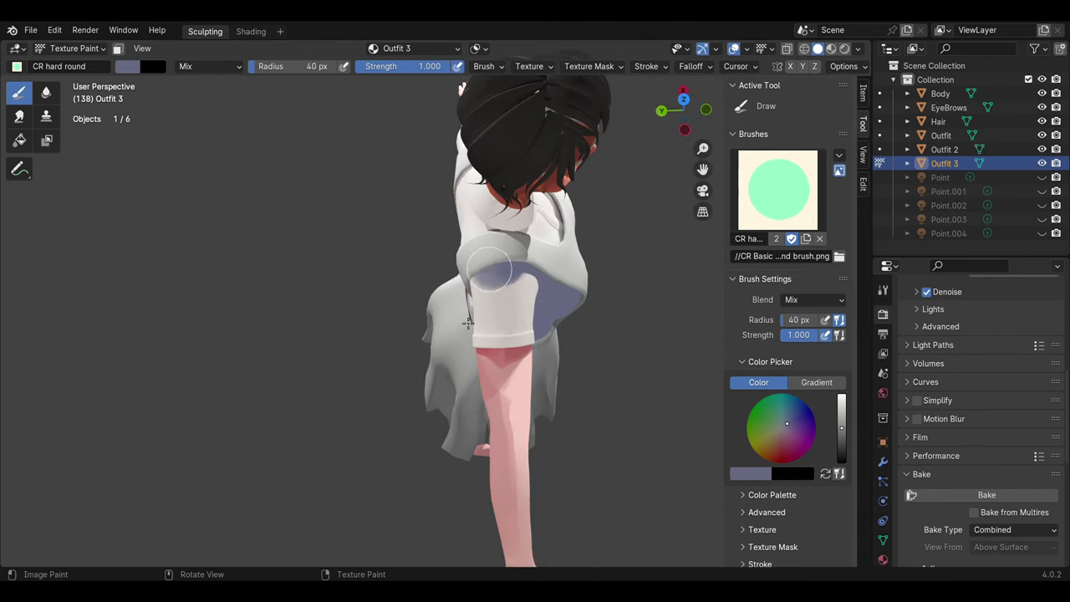
{"action": "key", "text": "bracketright"}
{"action": "key", "text": "bracketright"}
Step: Paint fine blue-grey shading beside and along the edges of the left back strap
{"action": "mouse_move", "coordinate": [512, 285]}
{"action": "middle_mouse_down"}
{"action": "mouse_move", "coordinate": [513, 296]}
{"action": "mouse_move", "coordinate": [432, 363]}
{"action": "middle_mouse_up"}
{"action": "key", "text": "bracketleft"}
{"action": "key", "text": "bracketleft"}
{"action": "key", "text": "bracketleft"}
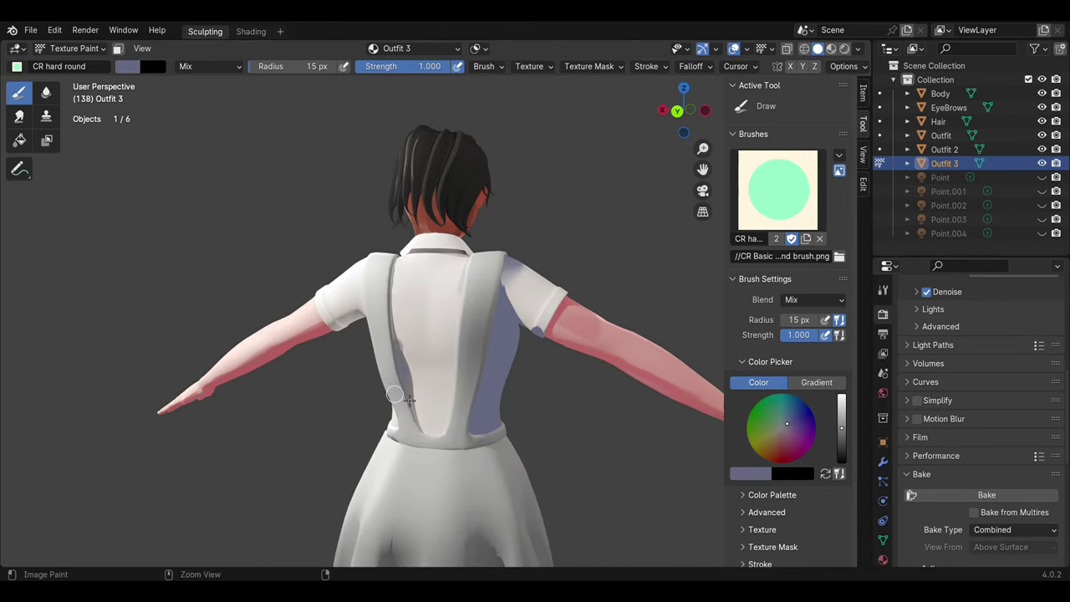
{"action": "left_click_drag", "start_coordinate": [400, 345], "coordinate": [406, 408]}
{"action": "key", "text": "bracketleft"}
{"action": "key", "text": "bracketleft"}
{"action": "key", "text": "bracketleft"}
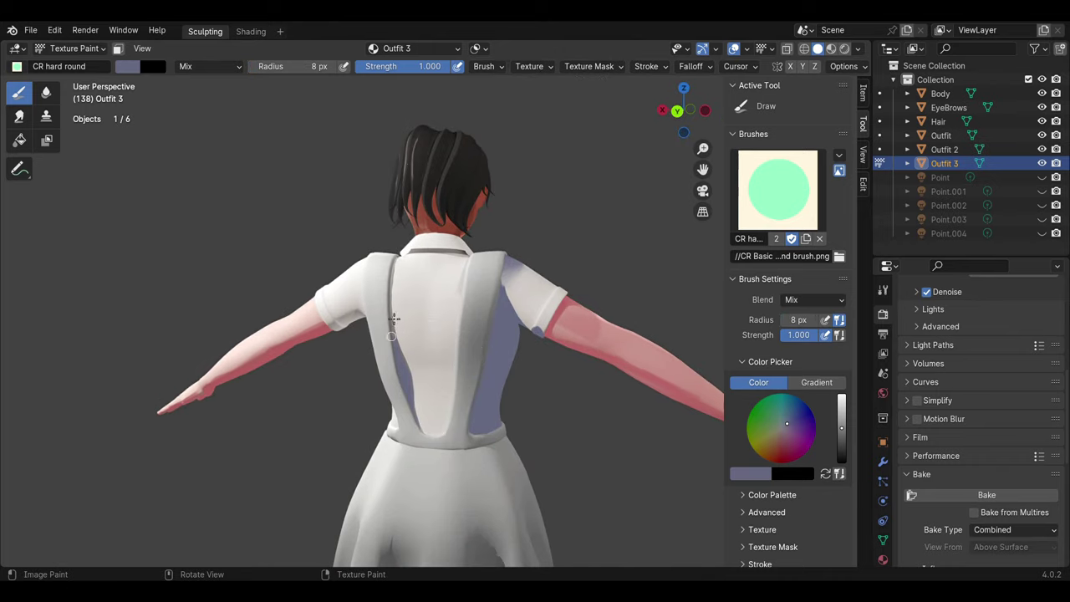
{"action": "left_click_drag", "start_coordinate": [399, 261], "coordinate": [401, 367]}
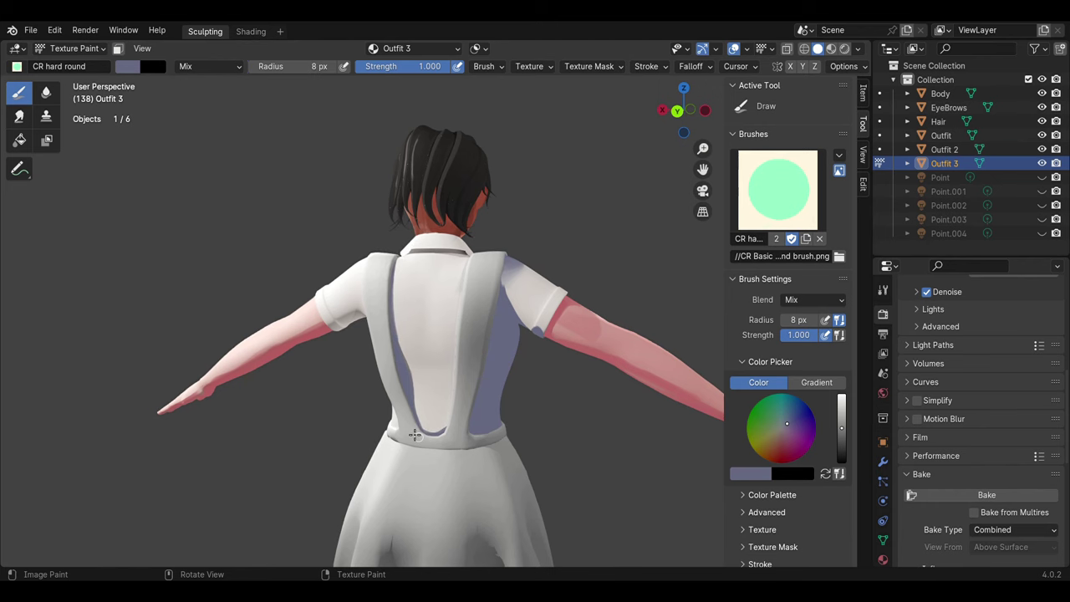
{"action": "middle_click_drag", "start_coordinate": [445, 422], "coordinate": [340, 370]}
{"action": "key", "text": "bracketright"}
{"action": "key", "text": "bracketright"}
{"action": "key", "text": "bracketright"}
{"action": "left_click_drag", "start_coordinate": [339, 370], "coordinate": [352, 457]}
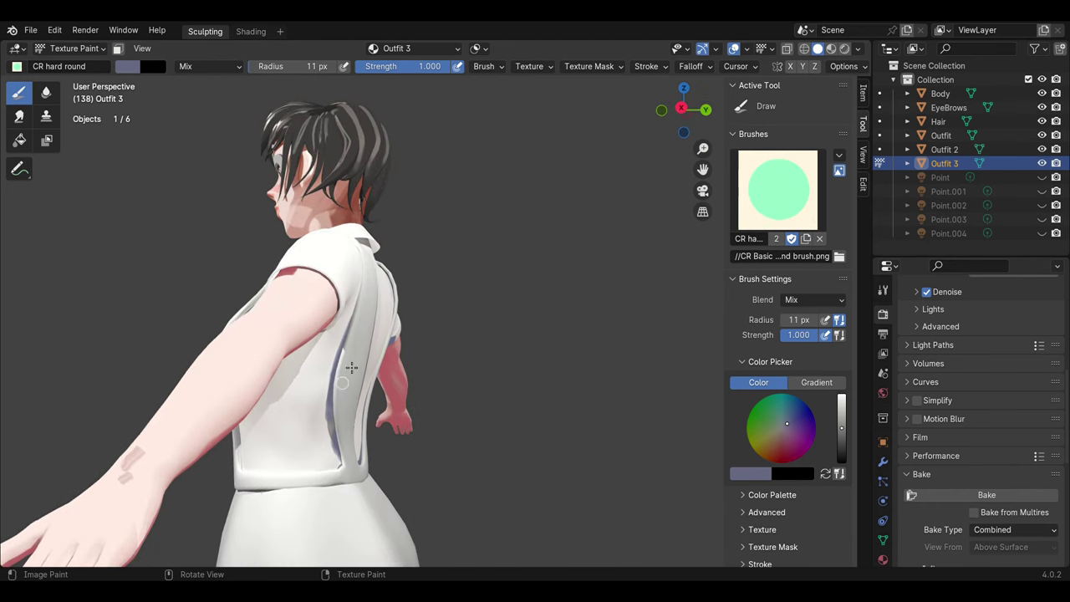
{"action": "key", "text": "bracketleft"}
{"action": "key", "text": "bracketleft"}
{"action": "middle_click_drag", "start_coordinate": [256, 440], "coordinate": [354, 277]}
{"action": "scroll", "coordinate": [418, 360], "scroll_direction": "up", "scroll_amount": 2}
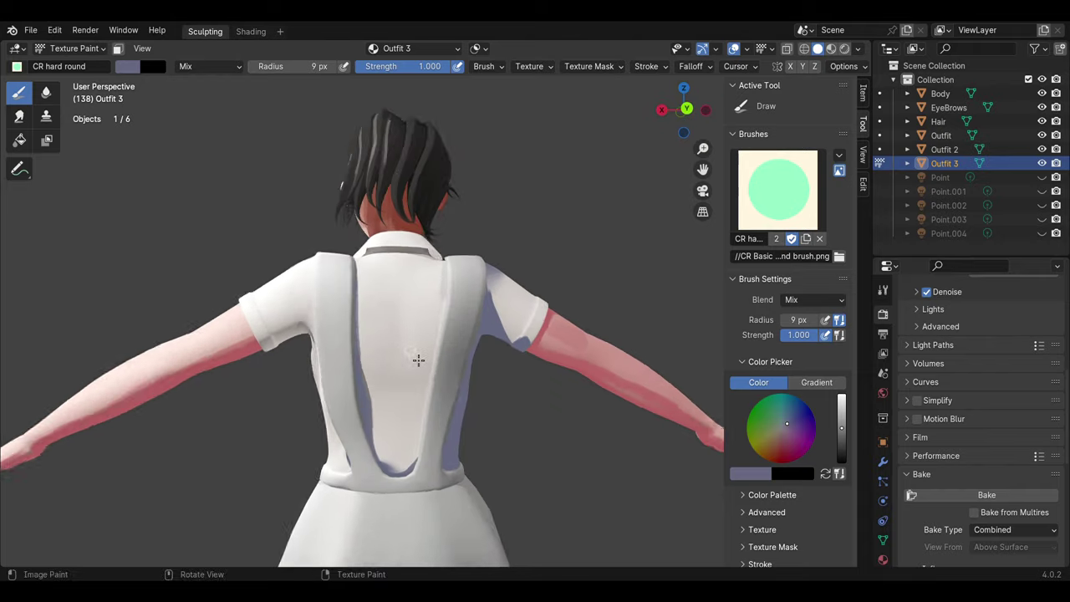
{"action": "scroll", "coordinate": [431, 328], "scroll_direction": "up", "scroll_amount": 2}
Step: Restore the purple-grey brush colour and shade the back of the collar darker
{"action": "left_click", "coordinate": [127, 66]}
{"action": "key", "text": "s"}
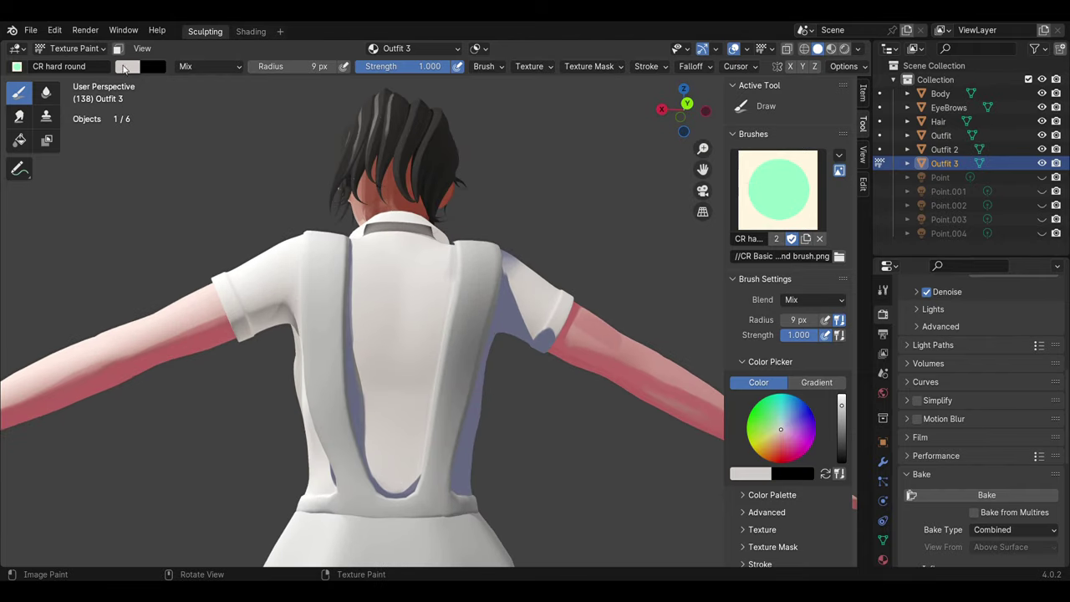
{"action": "left_click", "coordinate": [127, 66]}
{"action": "middle_click_drag", "start_coordinate": [393, 262], "coordinate": [408, 334]}
{"action": "key", "text": "bracketright"}
{"action": "key", "text": "bracketright"}
{"action": "key", "text": "bracketright"}
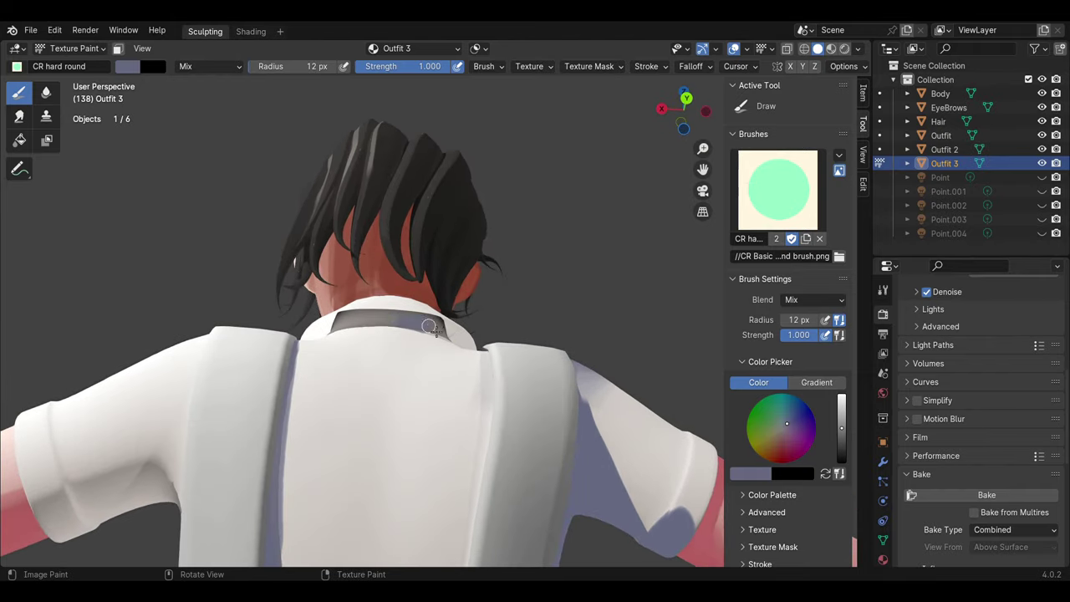
{"action": "left_click_drag", "start_coordinate": [443, 334], "coordinate": [339, 328]}
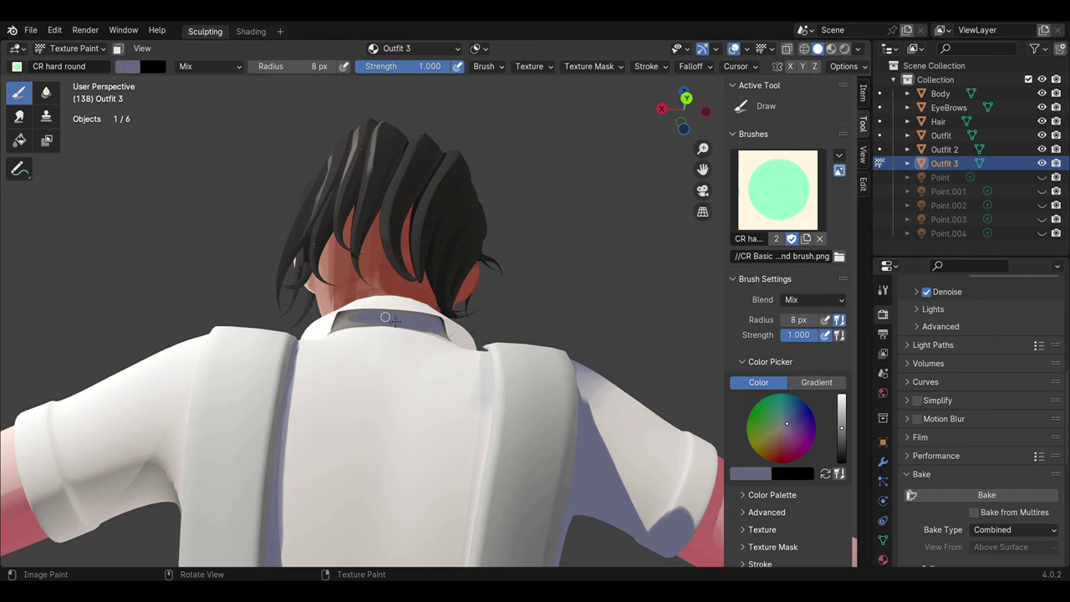
{"action": "mouse_move", "coordinate": [380, 326]}
{"action": "middle_mouse_down"}
{"action": "mouse_move", "coordinate": [401, 404]}
{"action": "mouse_move", "coordinate": [677, 304]}
{"action": "middle_mouse_up"}
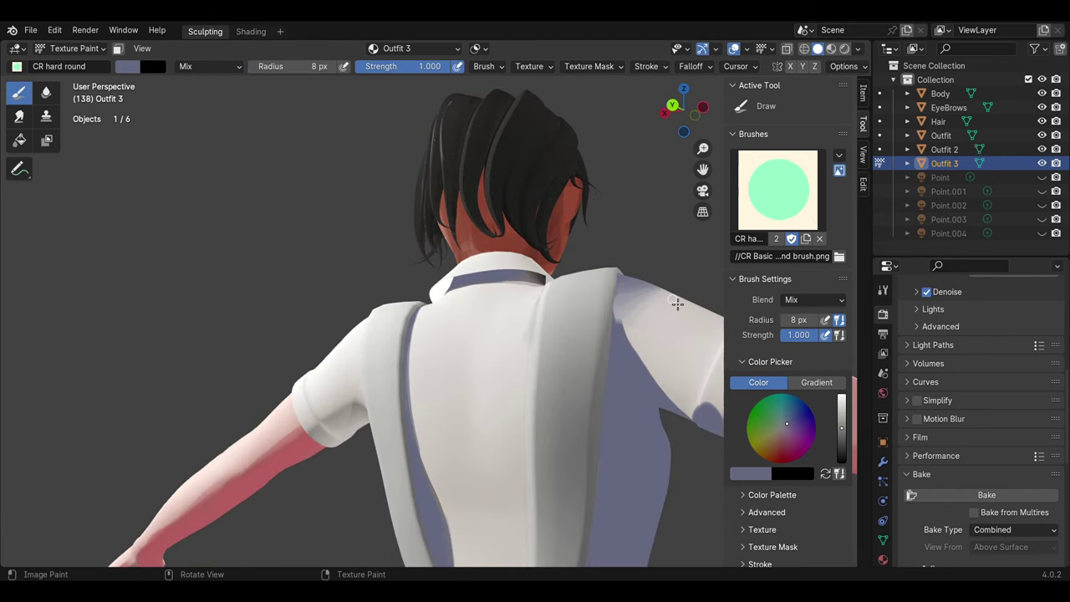
{"action": "middle_click_drag", "start_coordinate": [497, 269], "coordinate": [468, 327]}
{"action": "scroll", "coordinate": [477, 315], "scroll_direction": "down", "scroll_amount": 4}
{"action": "scroll", "coordinate": [468, 327], "scroll_direction": "up", "scroll_amount": 5}
Step: Paint blue-grey shading along the bib's right edge with a 13 px brush
{"action": "key", "text": "bracketright"}
{"action": "key", "text": "bracketright"}
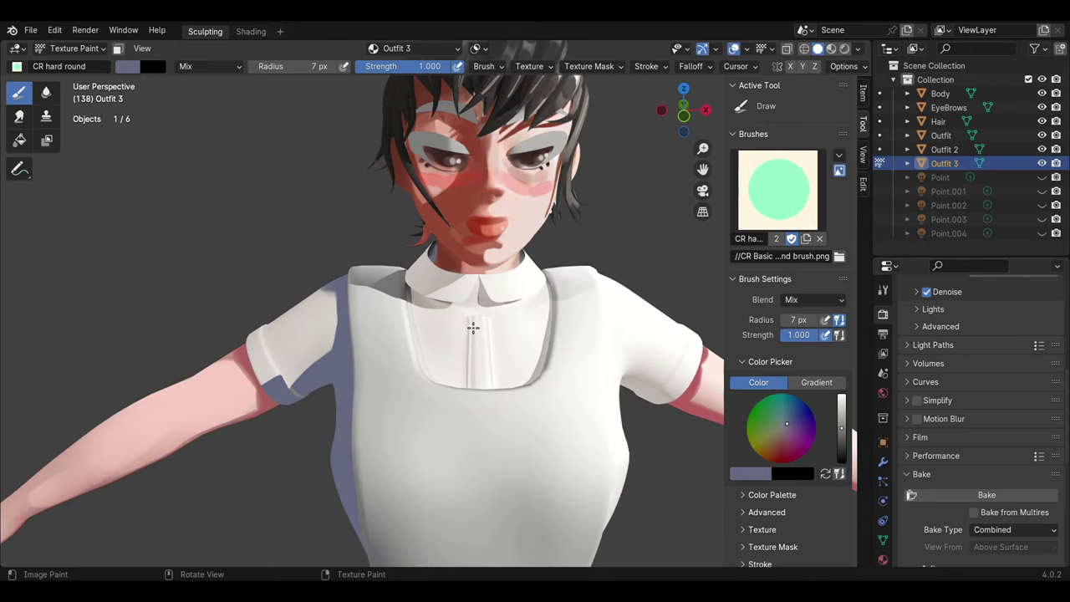
{"action": "key", "text": "bracketleft"}
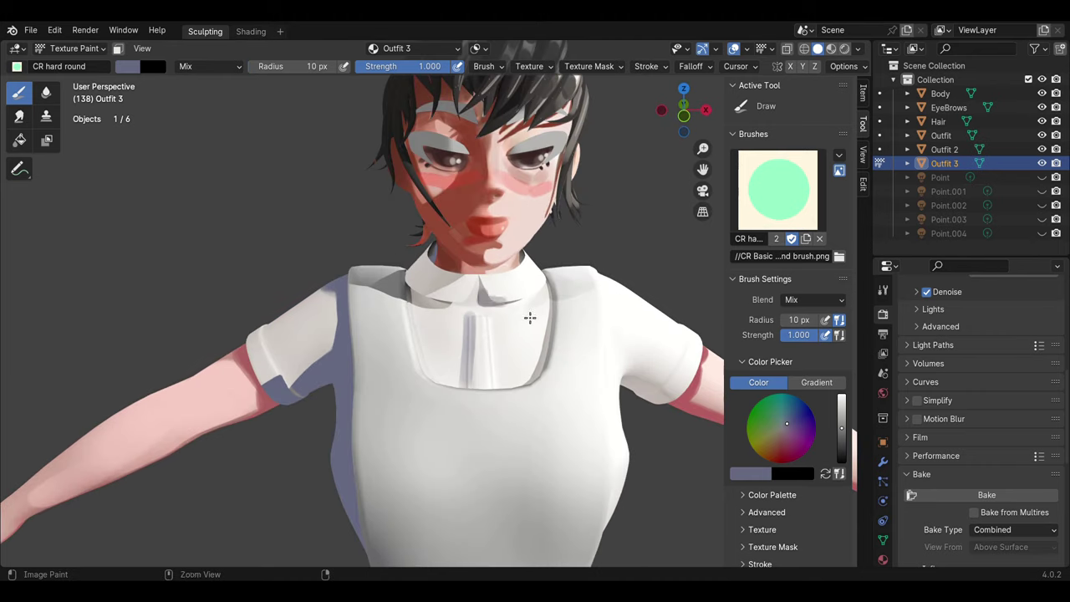
{"action": "mouse_move", "coordinate": [535, 310]}
{"action": "middle_mouse_down"}
{"action": "mouse_move", "coordinate": [523, 234]}
{"action": "mouse_move", "coordinate": [552, 337]}
{"action": "middle_mouse_up"}
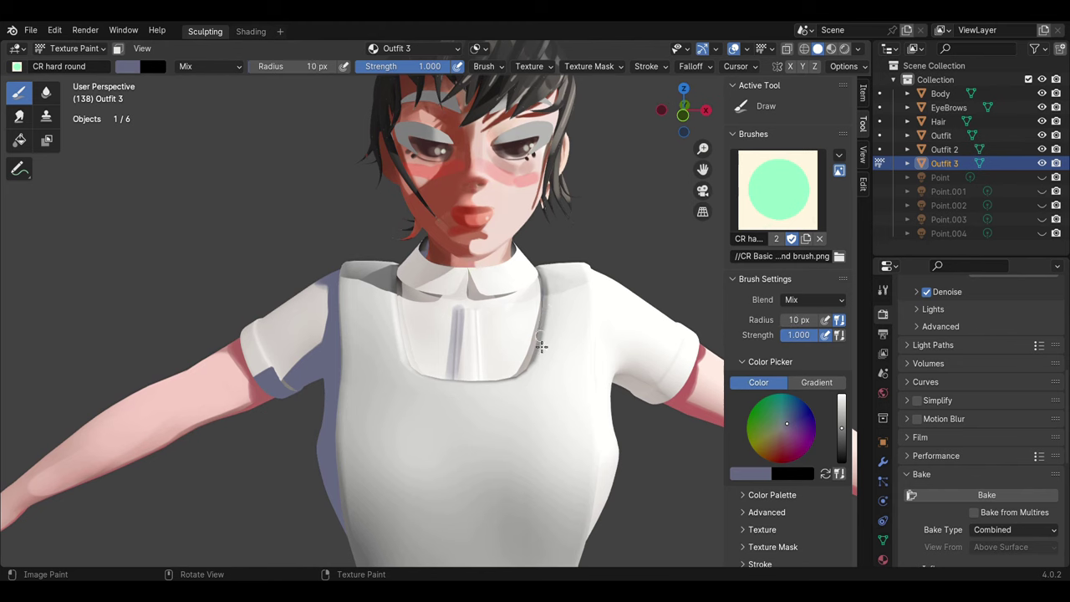
{"action": "key", "text": "bracketright"}
{"action": "left_click_drag", "start_coordinate": [539, 288], "coordinate": [525, 359]}
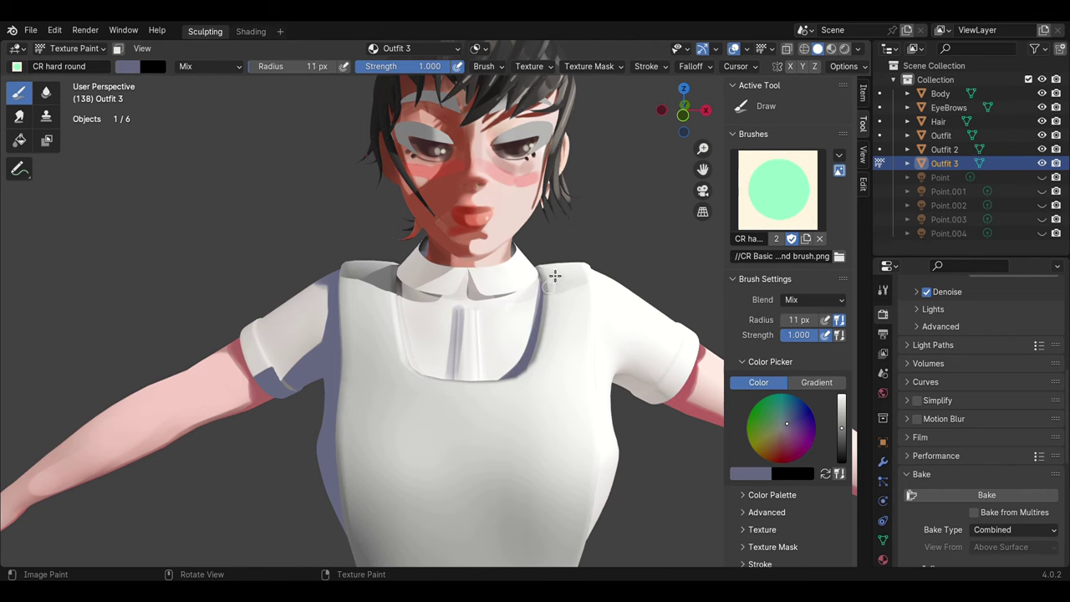
Step: Sample white and brighten the bib's right edge and the area beside the centre pleat
{"action": "key", "text": "s"}
{"action": "key", "text": "bracketleft"}
{"action": "key", "text": "bracketleft"}
{"action": "key", "text": "bracketleft"}
{"action": "key", "text": "bracketright"}
{"action": "mouse_move", "coordinate": [508, 375]}
{"action": "left_mouse_down"}
{"action": "mouse_move", "coordinate": [534, 303]}
{"action": "mouse_move", "coordinate": [517, 369]}
{"action": "left_mouse_up"}
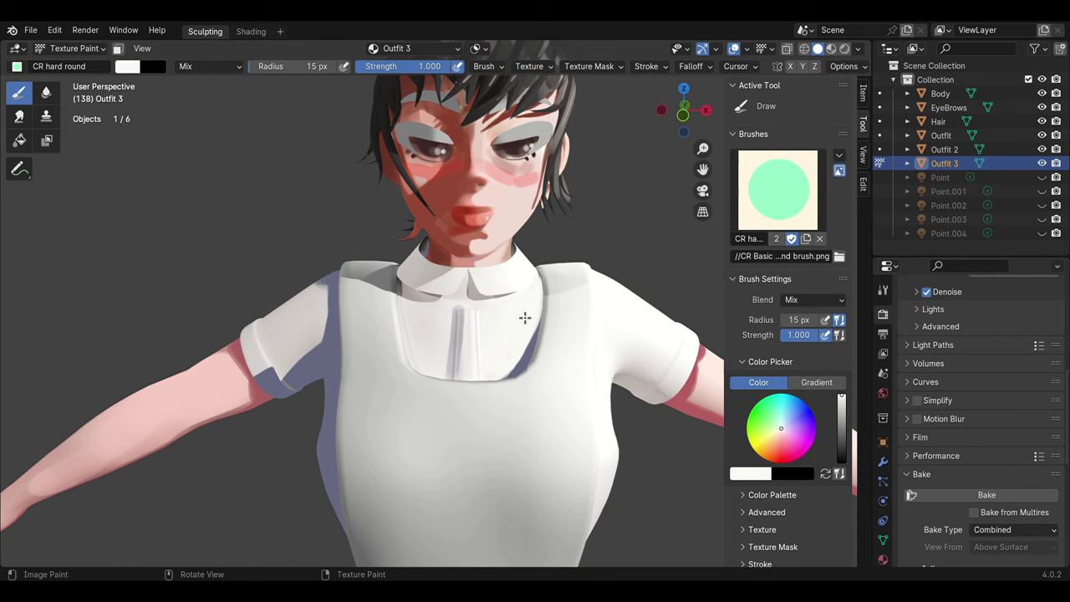
{"action": "left_click_drag", "start_coordinate": [525, 318], "coordinate": [519, 338]}
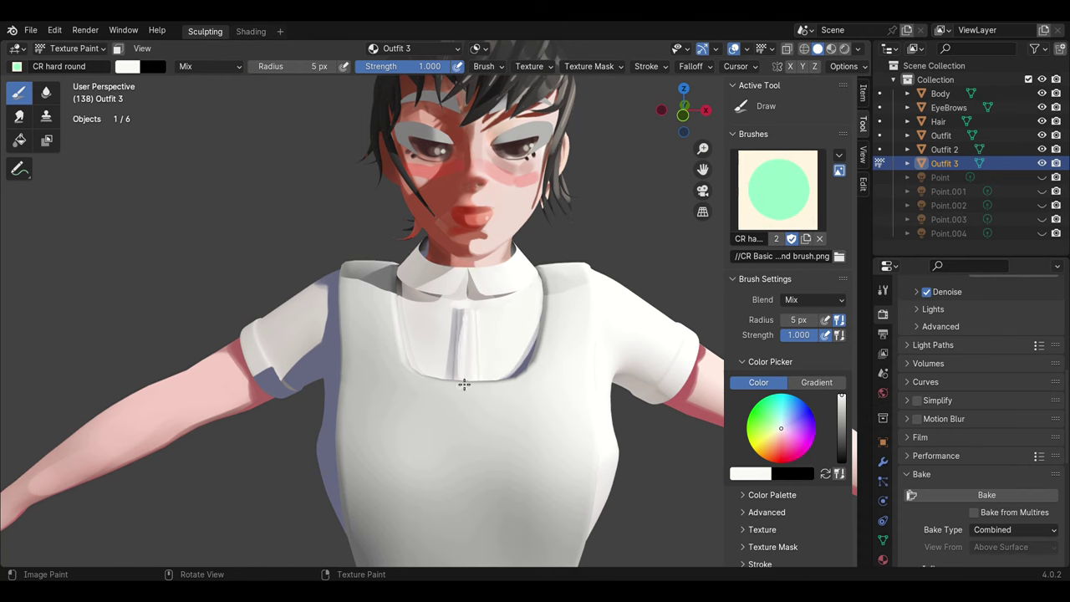
{"action": "key", "text": "bracketright"}
{"action": "mouse_move", "coordinate": [439, 313]}
{"action": "left_mouse_down"}
{"action": "mouse_move", "coordinate": [451, 326]}
{"action": "mouse_move", "coordinate": [424, 330]}
{"action": "left_mouse_up"}
Step: Paint white along the left sleeve with a roughly 9 px brush
{"action": "key", "text": "bracketright"}
{"action": "key", "text": "bracketright"}
{"action": "key", "text": "bracketright"}
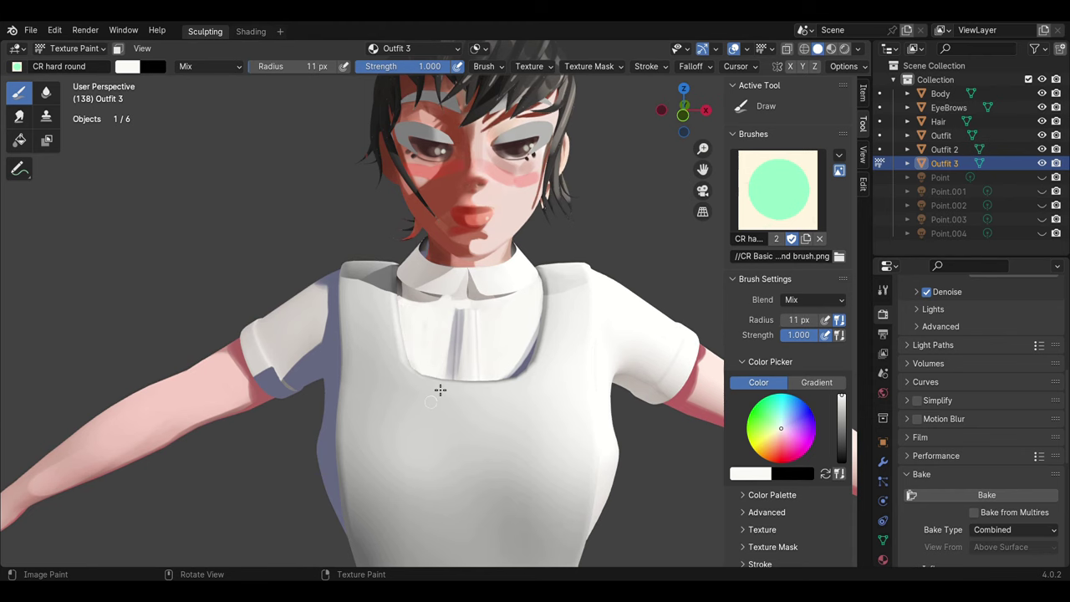
{"action": "mouse_move", "coordinate": [284, 359]}
{"action": "left_mouse_down"}
{"action": "mouse_move", "coordinate": [322, 334]}
{"action": "mouse_move", "coordinate": [306, 327]}
{"action": "mouse_move", "coordinate": [299, 363]}
{"action": "mouse_move", "coordinate": [299, 334]}
{"action": "mouse_move", "coordinate": [279, 353]}
{"action": "mouse_move", "coordinate": [309, 300]}
{"action": "left_mouse_up"}
{"action": "key", "text": "ctrl+z"}
{"action": "key", "text": "bracketleft"}
{"action": "key", "text": "bracketleft"}
{"action": "mouse_move", "coordinate": [309, 301]}
{"action": "middle_mouse_down"}
{"action": "mouse_move", "coordinate": [295, 303]}
{"action": "mouse_move", "coordinate": [435, 306]}
{"action": "middle_mouse_up"}
Step: Pick the blue-grey shading colour and paint shading on the lower left sleeve
{"action": "scroll", "coordinate": [435, 306], "scroll_direction": "up", "scroll_amount": 2}
{"action": "key", "text": "bracketright"}
{"action": "key", "text": "bracketright"}
{"action": "key", "text": "bracketright"}
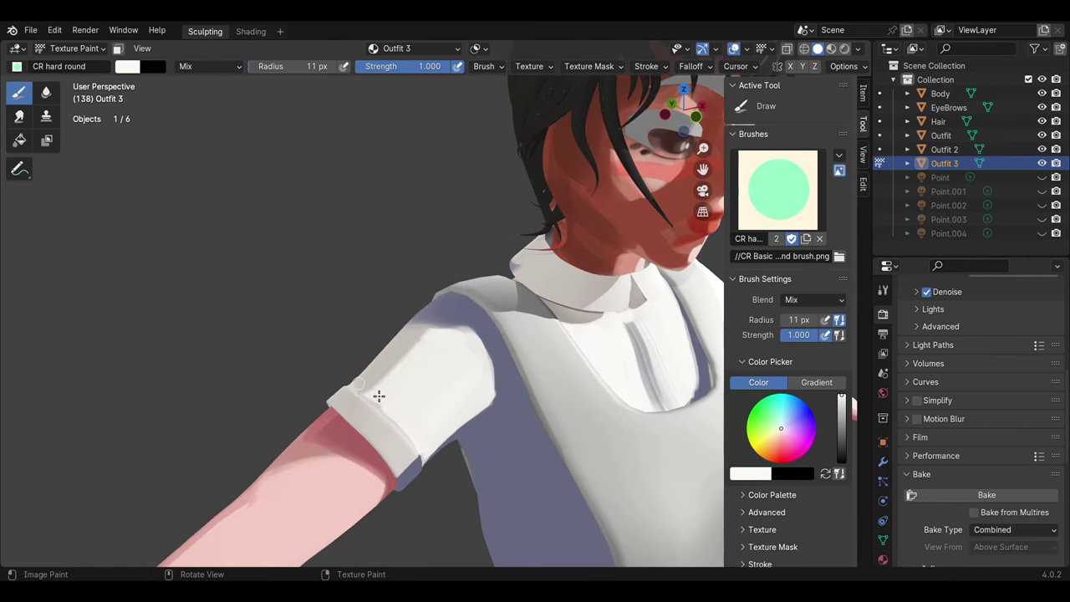
{"action": "mouse_move", "coordinate": [376, 394]}
{"action": "left_mouse_down"}
{"action": "mouse_move", "coordinate": [418, 351]}
{"action": "mouse_move", "coordinate": [373, 389]}
{"action": "mouse_move", "coordinate": [426, 372]}
{"action": "left_mouse_up"}
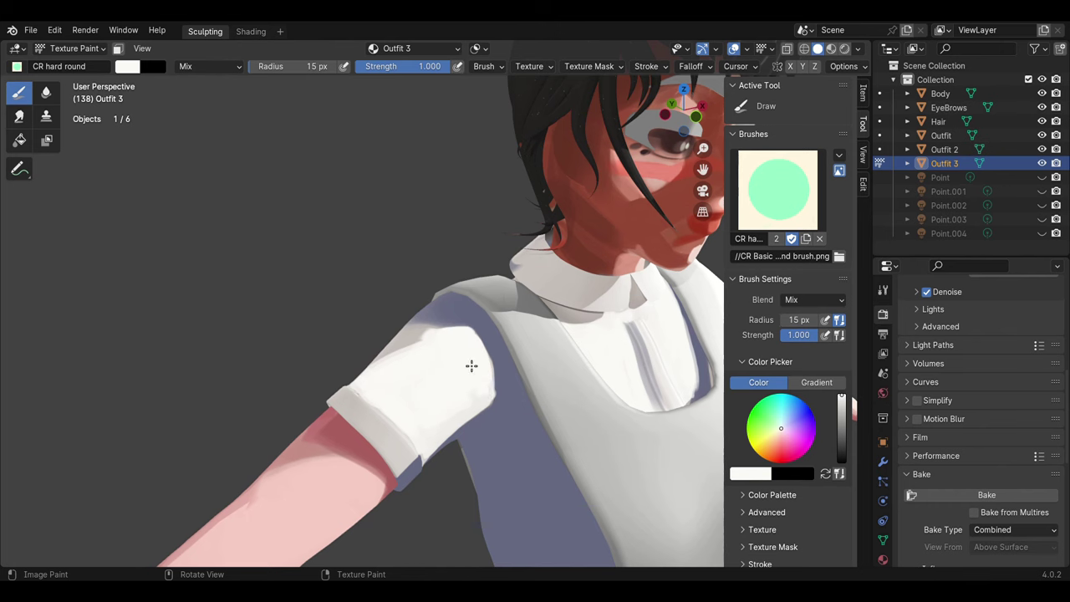
{"action": "middle_click_drag", "start_coordinate": [485, 372], "coordinate": [370, 358]}
{"action": "scroll", "coordinate": [370, 358], "scroll_direction": "down", "scroll_amount": 1}
{"action": "key", "text": "bracketleft"}
{"action": "key", "text": "bracketleft"}
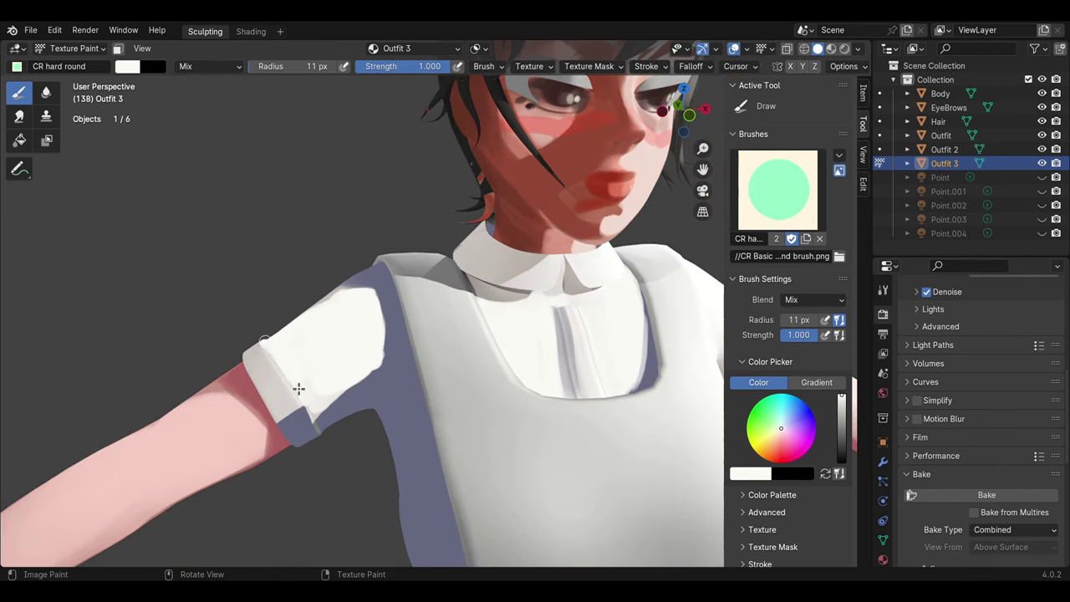
{"action": "left_click", "coordinate": [130, 67]}
{"action": "key", "text": "s"}
{"action": "key", "text": "bracketleft"}
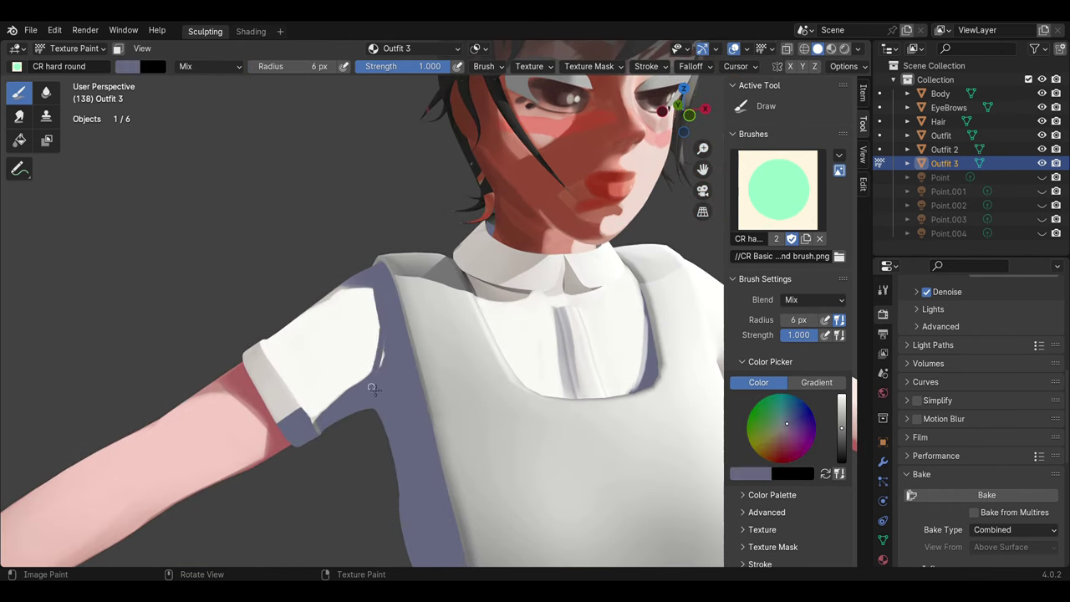
{"action": "mouse_move", "coordinate": [390, 345]}
{"action": "left_mouse_down"}
{"action": "mouse_move", "coordinate": [328, 421]}
{"action": "mouse_move", "coordinate": [382, 285]}
{"action": "left_mouse_up"}
Step: Draw a thin blue-grey fold line along the sleeve cuff with a 5 px brush
{"action": "left_click_drag", "start_coordinate": [266, 343], "coordinate": [317, 398]}
{"action": "key", "text": "ctrl+z"}
{"action": "key", "text": "bracketleft"}
{"action": "key", "text": "bracketleft"}
{"action": "key", "text": "bracketleft"}
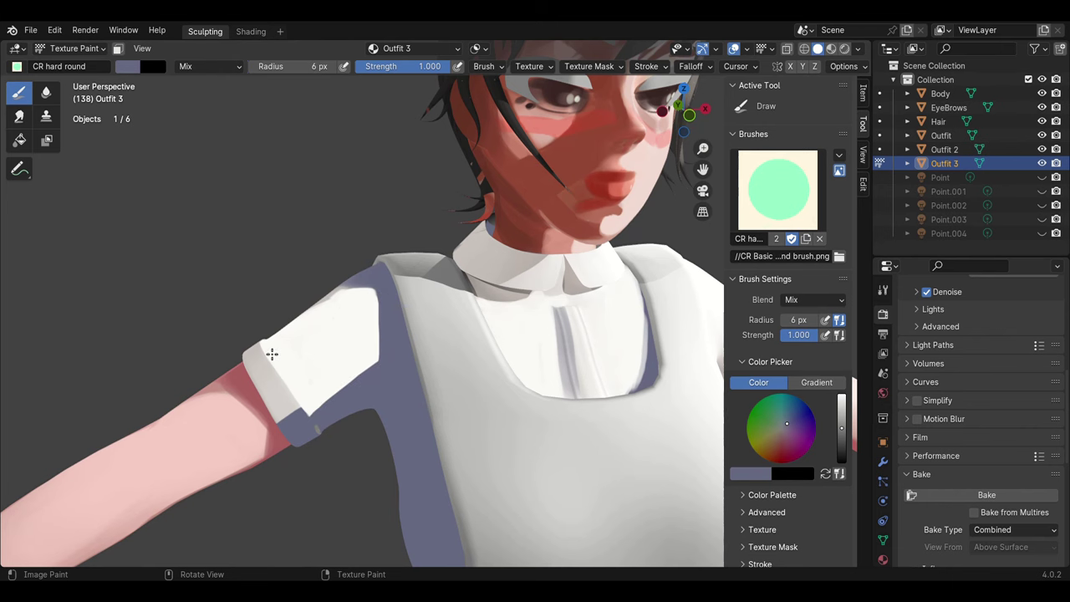
{"action": "left_click_drag", "start_coordinate": [266, 343], "coordinate": [310, 417]}
{"action": "scroll", "coordinate": [316, 434], "scroll_direction": "down", "scroll_amount": 3}
{"action": "middle_click_drag", "start_coordinate": [316, 434], "coordinate": [585, 443]}
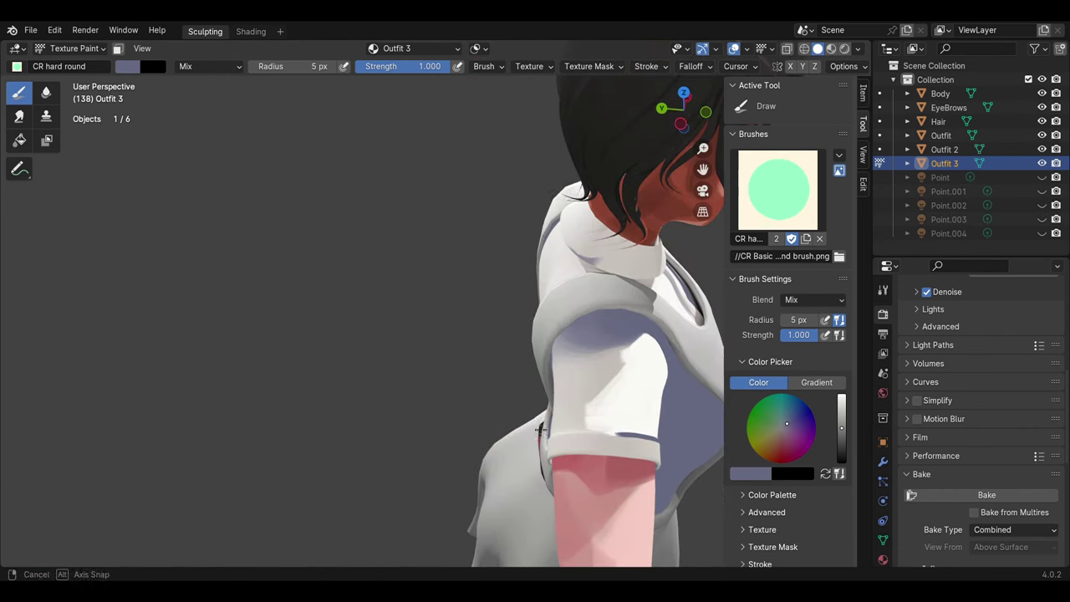
{"action": "key", "text": "bracketleft"}
{"action": "key", "text": "bracketleft"}
{"action": "key", "text": "bracketleft"}
{"action": "left_click_drag", "start_coordinate": [549, 435], "coordinate": [630, 451]}
Step: Switch to white and paint the upper sleeve with a 15 px brush
{"action": "left_click", "coordinate": [127, 66]}
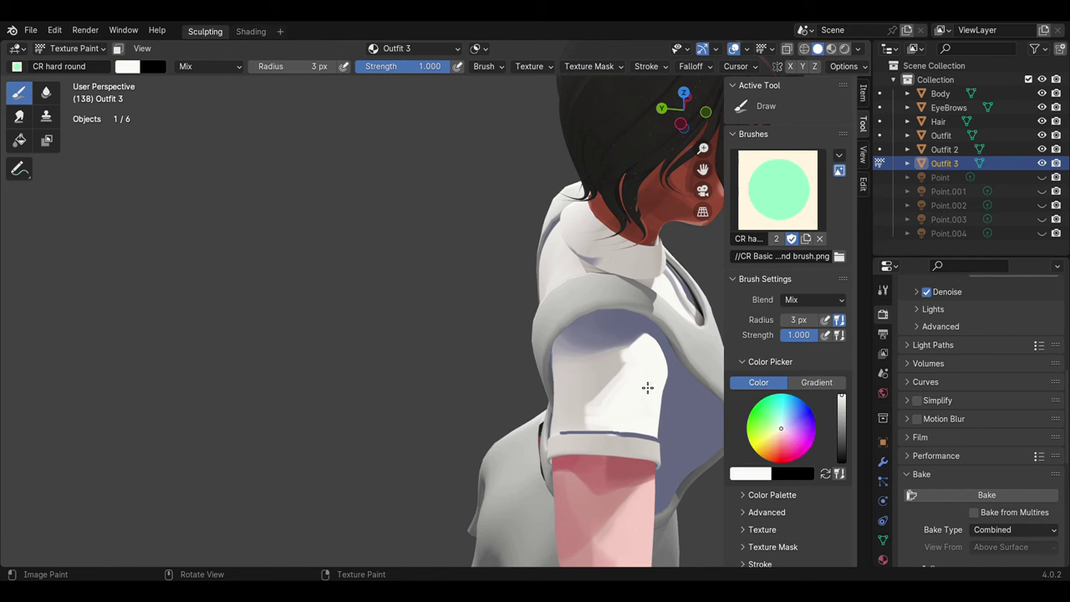
{"action": "key", "text": "bracketright"}
{"action": "key", "text": "bracketright"}
{"action": "key", "text": "bracketright"}
{"action": "mouse_move", "coordinate": [645, 387]}
{"action": "left_mouse_down"}
{"action": "mouse_move", "coordinate": [559, 356]}
{"action": "mouse_move", "coordinate": [581, 382]}
{"action": "mouse_move", "coordinate": [562, 426]}
{"action": "left_mouse_up"}
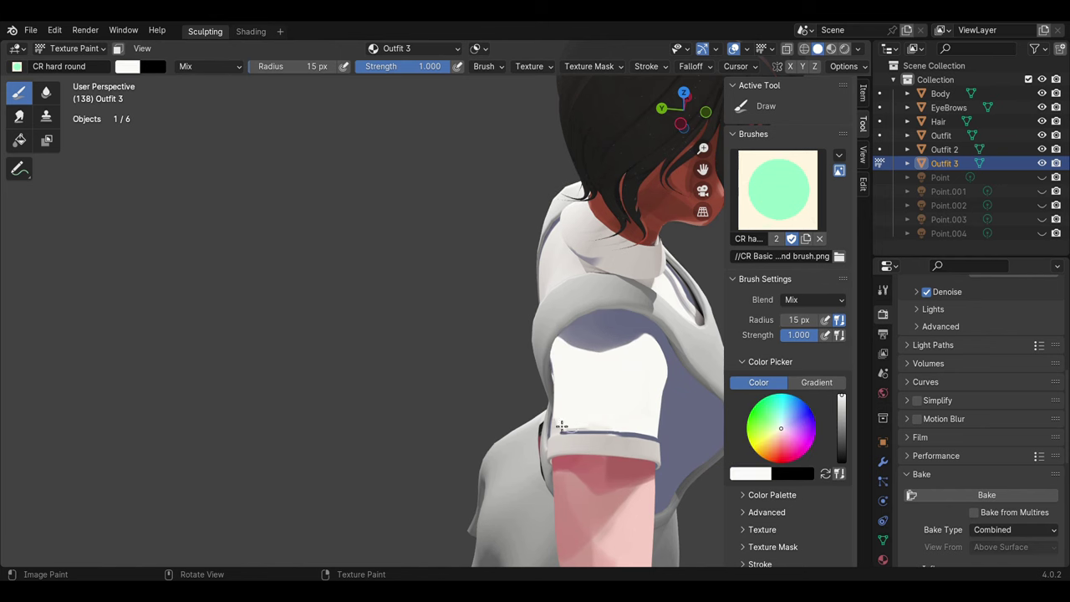
{"action": "scroll", "coordinate": [651, 400], "scroll_direction": "down", "scroll_amount": 2}
{"action": "mouse_move", "coordinate": [616, 315]}
{"action": "middle_mouse_down"}
{"action": "mouse_move", "coordinate": [644, 351]}
{"action": "mouse_move", "coordinate": [470, 398]}
{"action": "middle_mouse_up"}
{"action": "scroll", "coordinate": [469, 398], "scroll_direction": "up", "scroll_amount": 2}
Step: Dab white on the shirt back and cover the dark cuff seams with white
{"action": "left_click", "coordinate": [394, 395]}
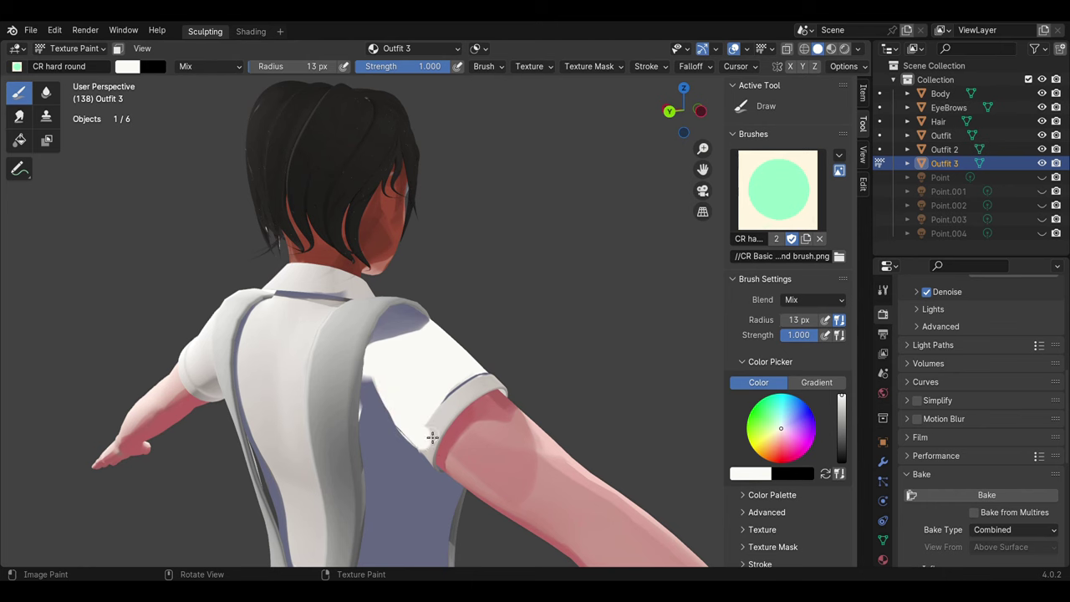
{"action": "key", "text": "bracketleft"}
{"action": "key", "text": "bracketleft"}
{"action": "key", "text": "bracketleft"}
{"action": "left_click_drag", "start_coordinate": [432, 436], "coordinate": [462, 412]}
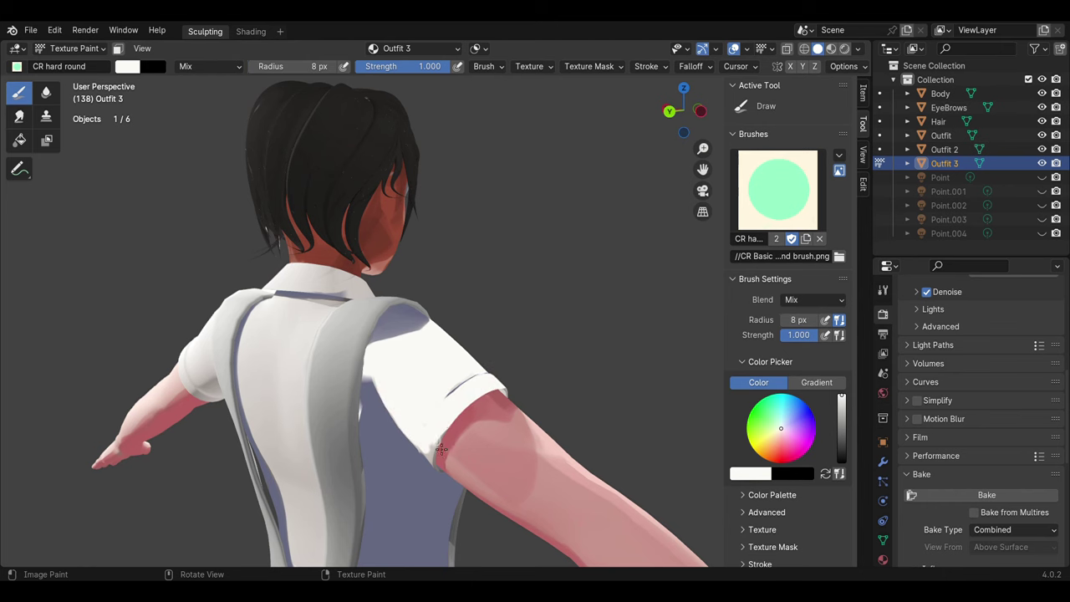
{"action": "key", "text": "bracketright"}
{"action": "key", "text": "bracketright"}
{"action": "key", "text": "bracketright"}
{"action": "left_click_drag", "start_coordinate": [441, 449], "coordinate": [430, 460]}
{"action": "middle_click_drag", "start_coordinate": [431, 459], "coordinate": [468, 435]}
{"action": "scroll", "coordinate": [480, 420], "scroll_direction": "up", "scroll_amount": 3}
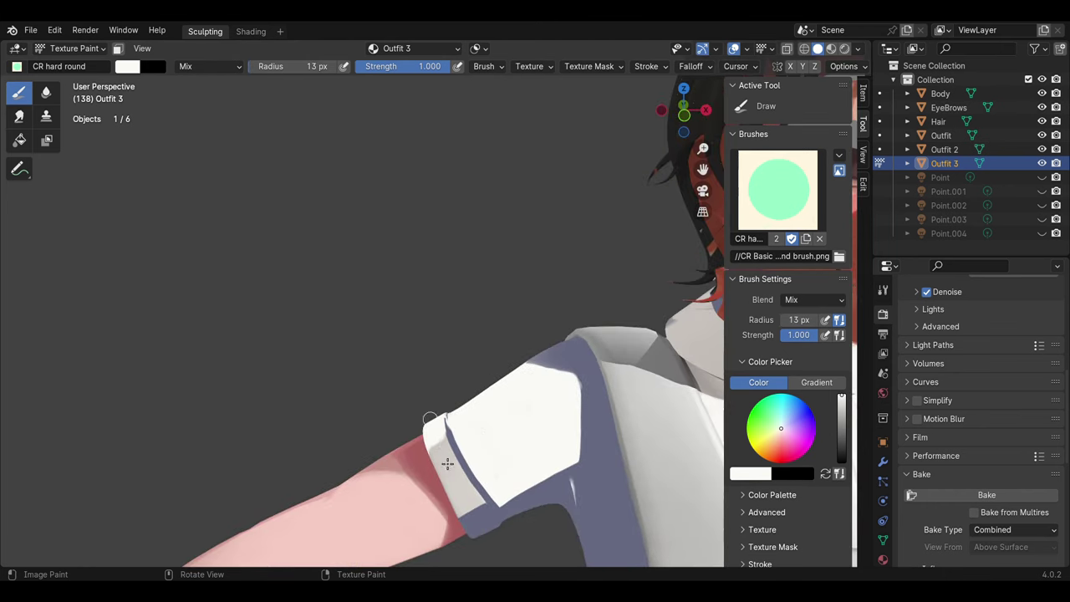
{"action": "mouse_move", "coordinate": [447, 464]}
{"action": "left_mouse_down"}
{"action": "mouse_move", "coordinate": [448, 485]}
{"action": "mouse_move", "coordinate": [492, 519]}
{"action": "left_mouse_up"}
{"action": "key", "text": "bracketleft"}
{"action": "key", "text": "bracketleft"}
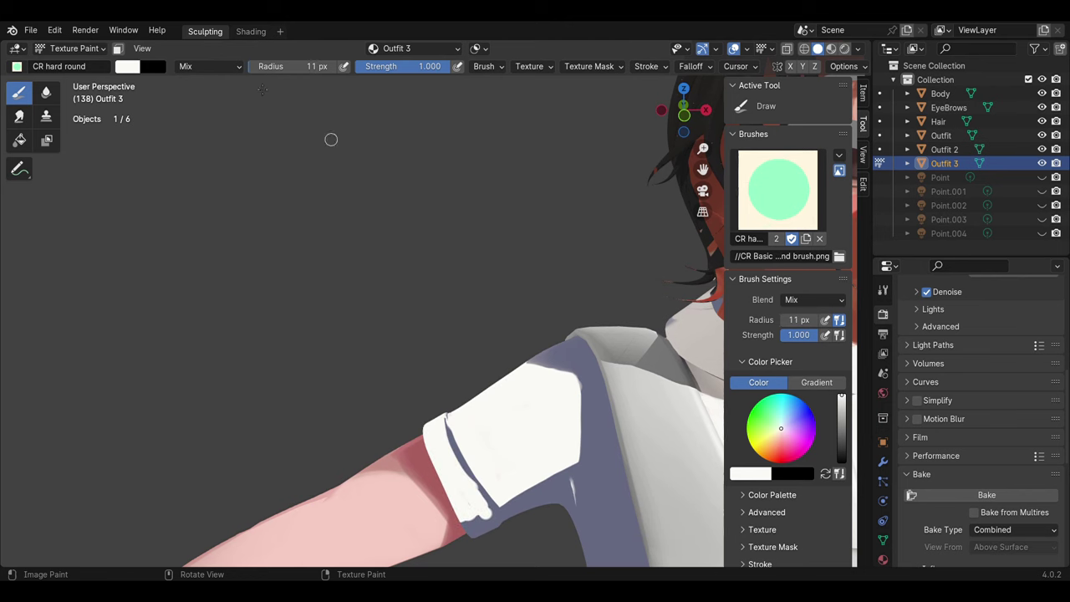
Step: Paint the cuff tip grey-blue and add a thin grey-blue stroke along the sleeve hem
{"action": "left_click", "coordinate": [127, 66]}
{"action": "left_click", "coordinate": [127, 66]}
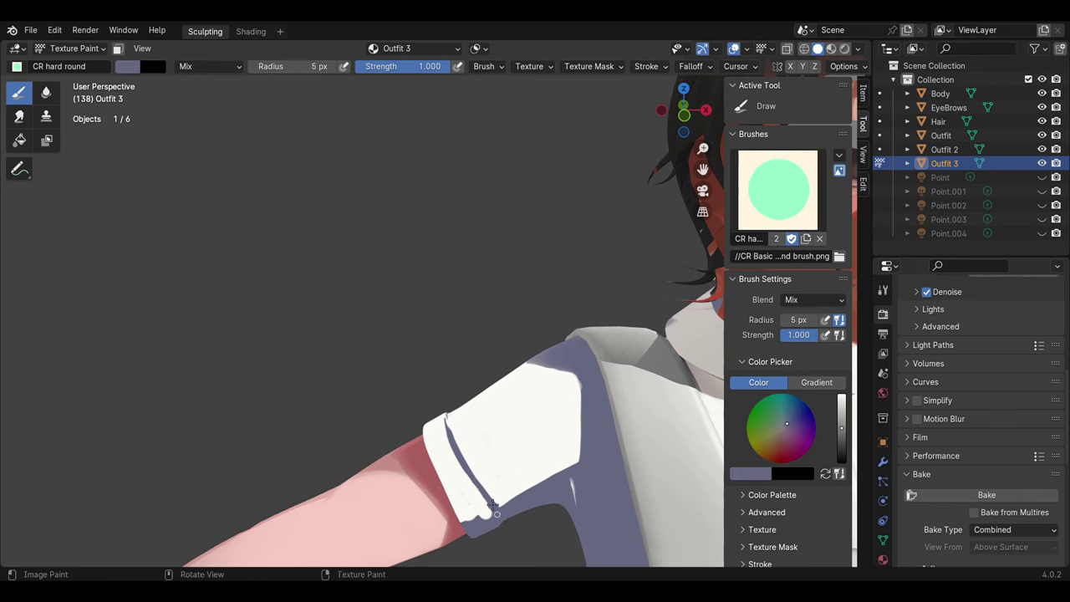
{"action": "key", "text": "bracketright"}
{"action": "key", "text": "bracketright"}
{"action": "key", "text": "bracketright"}
{"action": "mouse_move", "coordinate": [495, 514]}
{"action": "left_mouse_down"}
{"action": "mouse_move", "coordinate": [484, 522]}
{"action": "mouse_move", "coordinate": [494, 517]}
{"action": "left_mouse_up"}
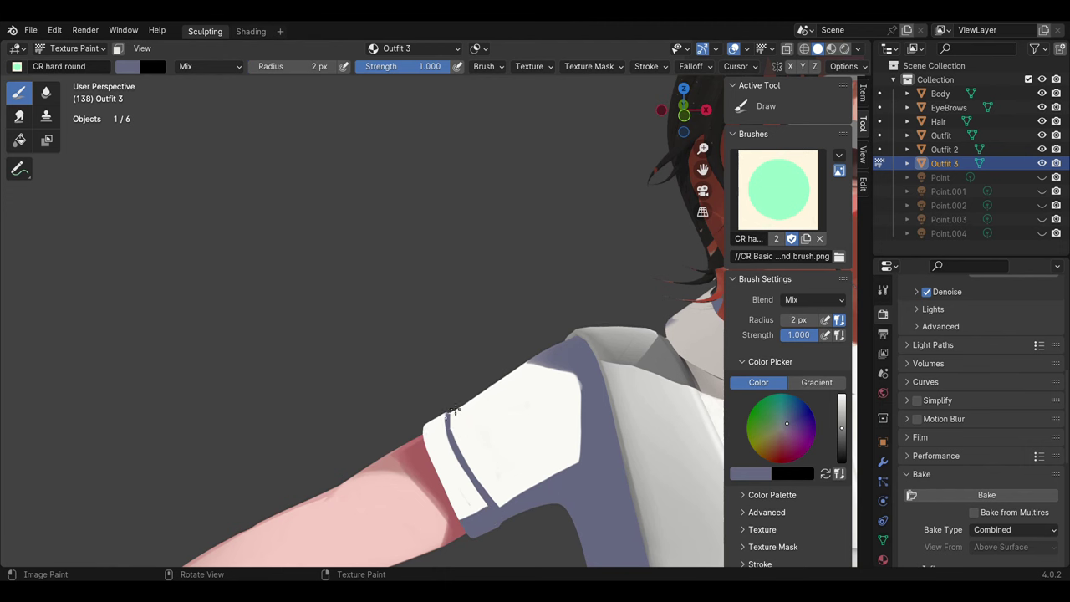
{"action": "key", "text": "bracketright"}
{"action": "scroll", "coordinate": [452, 411], "scroll_direction": "down", "scroll_amount": 5}
{"action": "middle_click_drag", "start_coordinate": [452, 411], "coordinate": [501, 334]}
{"action": "scroll", "coordinate": [469, 358], "scroll_direction": "up", "scroll_amount": 5}
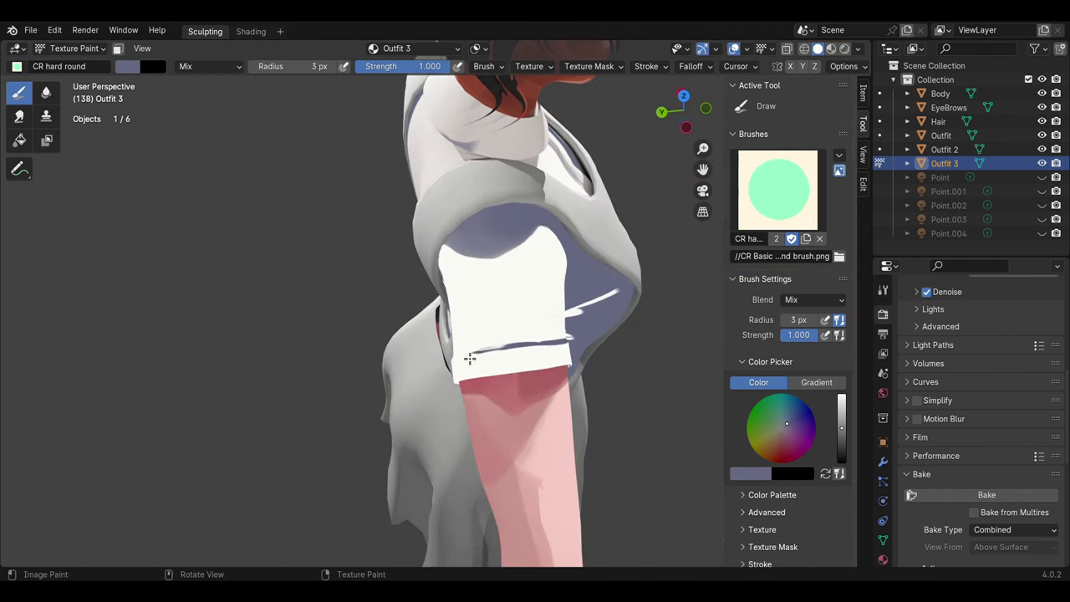
{"action": "left_click_drag", "start_coordinate": [472, 358], "coordinate": [585, 336]}
{"action": "scroll", "coordinate": [585, 336], "scroll_direction": "down", "scroll_amount": 3}
{"action": "middle_click_drag", "start_coordinate": [585, 336], "coordinate": [539, 404]}
Step: Paint a grey-blue band across the blouse collar with a 12 px brush
{"action": "key", "text": "bracketright"}
{"action": "key", "text": "bracketright"}
{"action": "key", "text": "bracketright"}
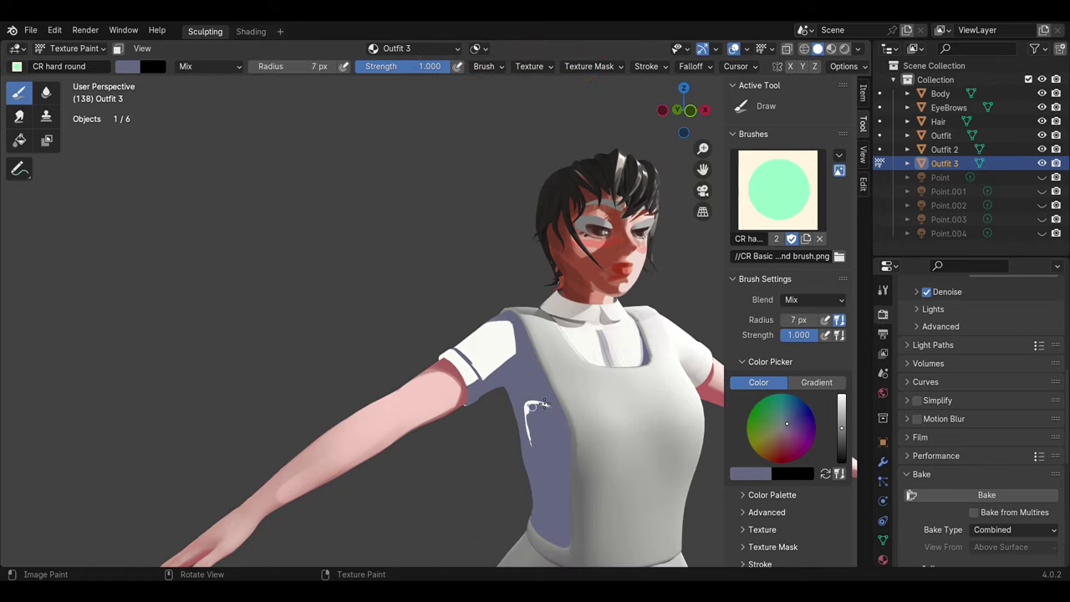
{"action": "scroll", "coordinate": [521, 478], "scroll_direction": "down", "scroll_amount": 4}
{"action": "middle_click_drag", "start_coordinate": [310, 432], "coordinate": [442, 418]}
{"action": "scroll", "coordinate": [442, 417], "scroll_direction": "up", "scroll_amount": 2}
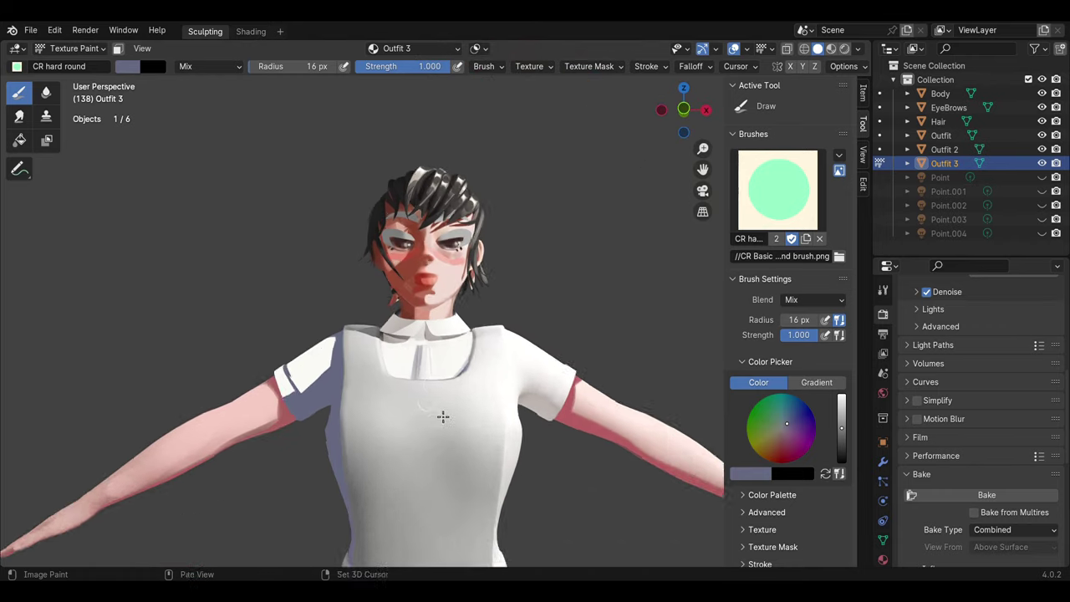
{"action": "scroll", "coordinate": [476, 453], "scroll_direction": "up", "scroll_amount": 2}
{"action": "middle_click_drag", "start_coordinate": [476, 454], "coordinate": [468, 451]}
{"action": "key", "text": "bracketleft"}
{"action": "key", "text": "bracketleft"}
{"action": "key", "text": "bracketleft"}
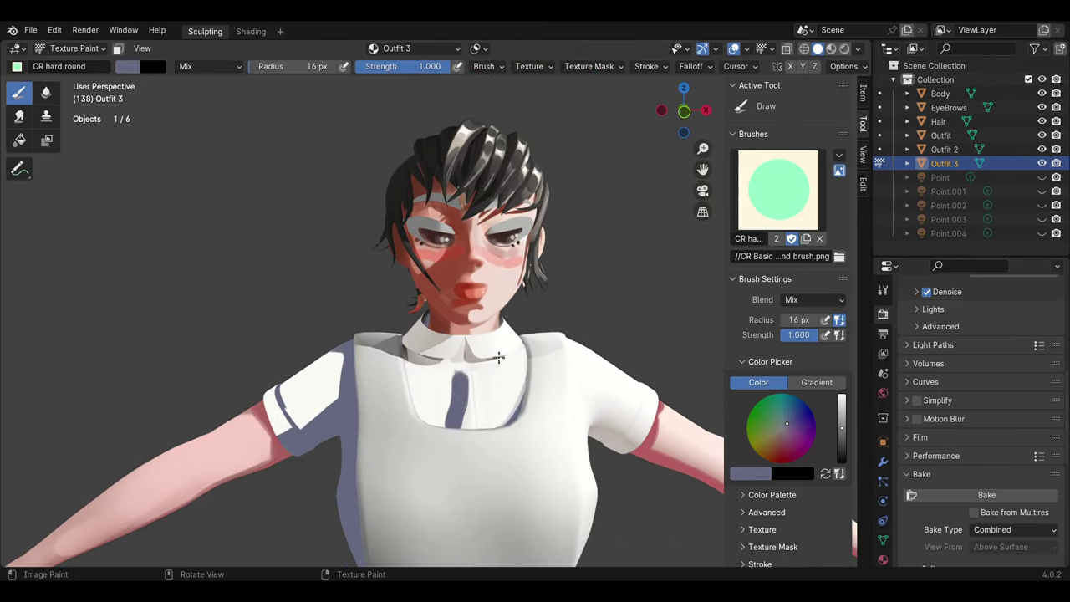
{"action": "key", "text": "bracketleft"}
{"action": "key", "text": "bracketleft"}
{"action": "key", "text": "bracketleft"}
{"action": "key", "text": "bracketleft"}
{"action": "key", "text": "bracketleft"}
{"action": "key", "text": "bracketleft"}
{"action": "key", "text": "bracketleft"}
{"action": "key", "text": "bracketleft"}
{"action": "key", "text": "bracketleft"}
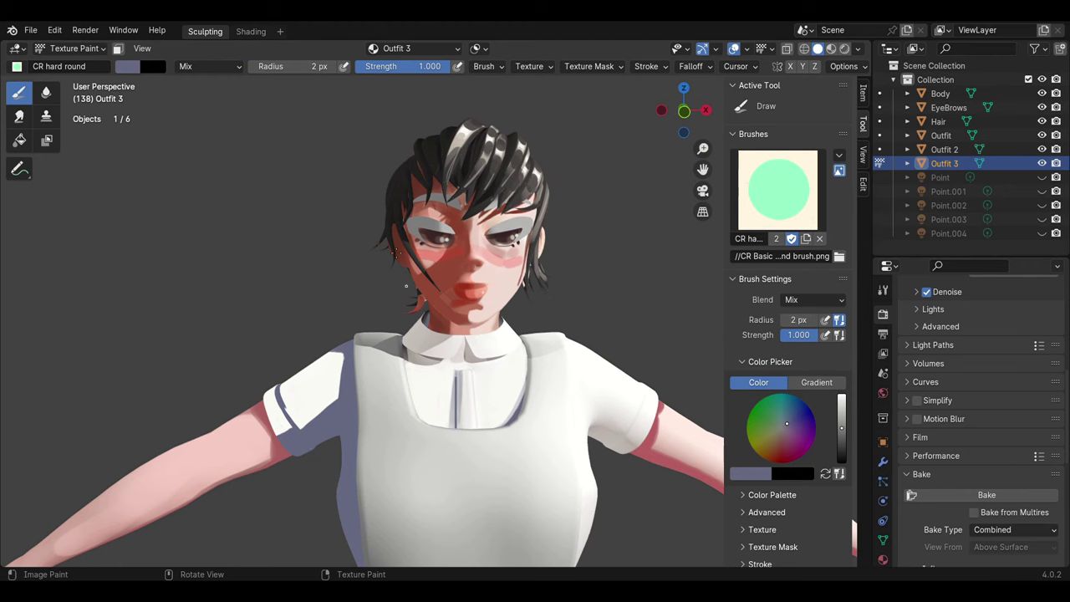
{"action": "key", "text": "bracketright"}
{"action": "key", "text": "bracketright"}
{"action": "key", "text": "bracketright"}
{"action": "mouse_move", "coordinate": [496, 370]}
{"action": "middle_mouse_down"}
{"action": "mouse_move", "coordinate": [535, 354]}
{"action": "mouse_move", "coordinate": [430, 401]}
{"action": "mouse_move", "coordinate": [458, 322]}
{"action": "middle_mouse_up"}
{"action": "key", "text": "bracketright"}
{"action": "key", "text": "bracketright"}
{"action": "key", "text": "bracketright"}
{"action": "key", "text": "bracketleft"}
{"action": "middle_click_drag", "start_coordinate": [370, 294], "coordinate": [322, 334]}
{"action": "key", "text": "bracketright"}
{"action": "mouse_move", "coordinate": [292, 361]}
{"action": "left_mouse_down"}
{"action": "mouse_move", "coordinate": [307, 344]}
{"action": "mouse_move", "coordinate": [256, 323]}
{"action": "left_mouse_up"}
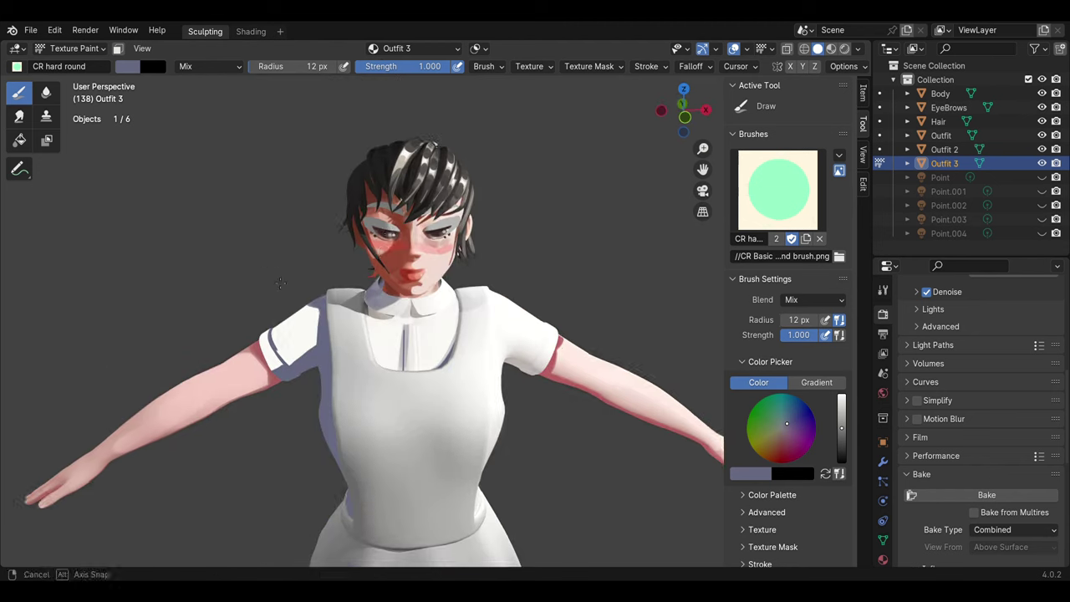
Step: Shade the collar with a darker stroke, then touch it up with sampled white at 7 px
{"action": "mouse_move", "coordinate": [284, 343]}
{"action": "middle_mouse_down"}
{"action": "mouse_move", "coordinate": [454, 349]}
{"action": "mouse_move", "coordinate": [452, 317]}
{"action": "middle_mouse_up"}
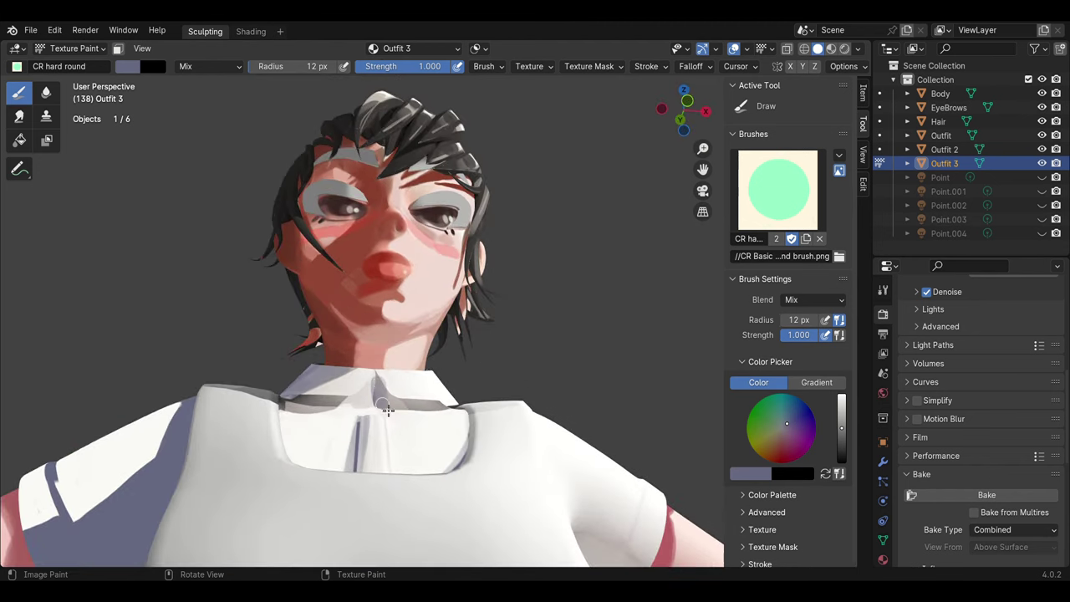
{"action": "left_click_drag", "start_coordinate": [446, 406], "coordinate": [295, 406]}
{"action": "middle_click_drag", "start_coordinate": [295, 405], "coordinate": [321, 207]}
{"action": "scroll", "coordinate": [322, 206], "scroll_direction": "up", "scroll_amount": 3}
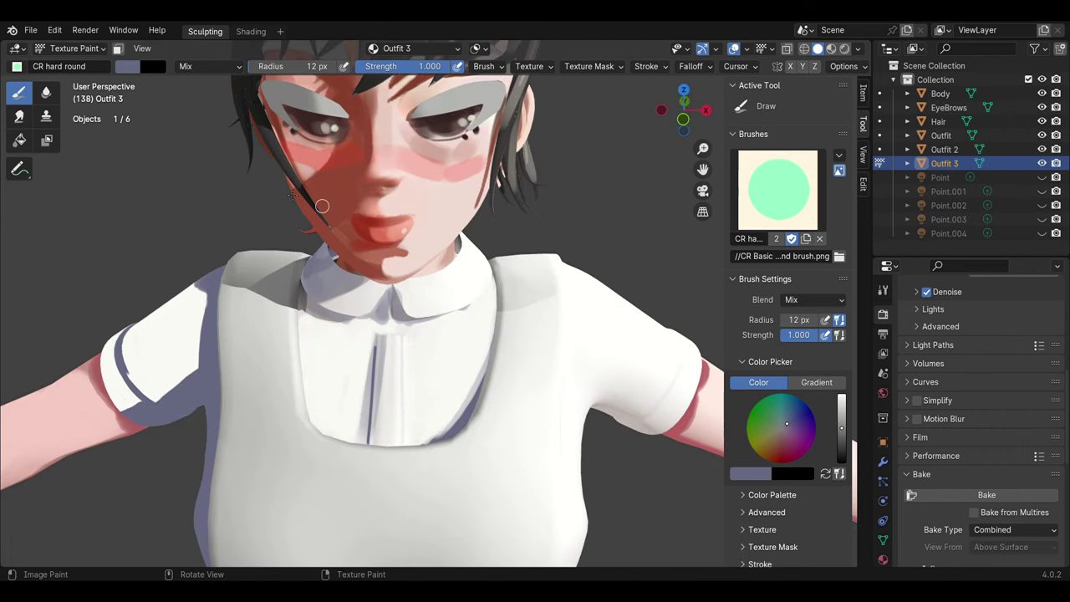
{"action": "key", "text": "s"}
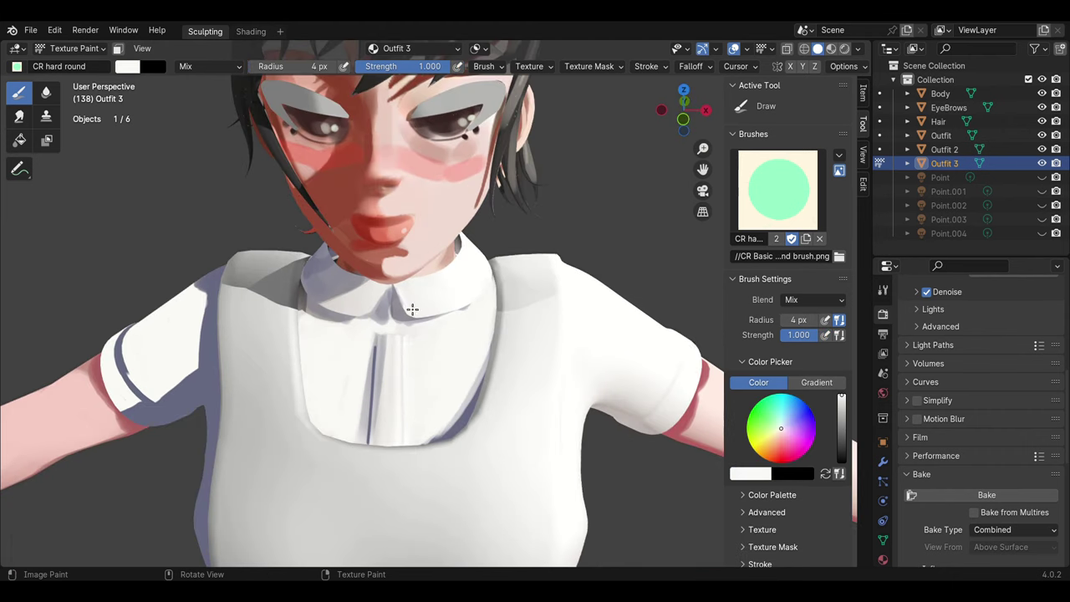
{"action": "key", "text": "f"}
{"action": "left_click", "coordinate": [389, 294]}
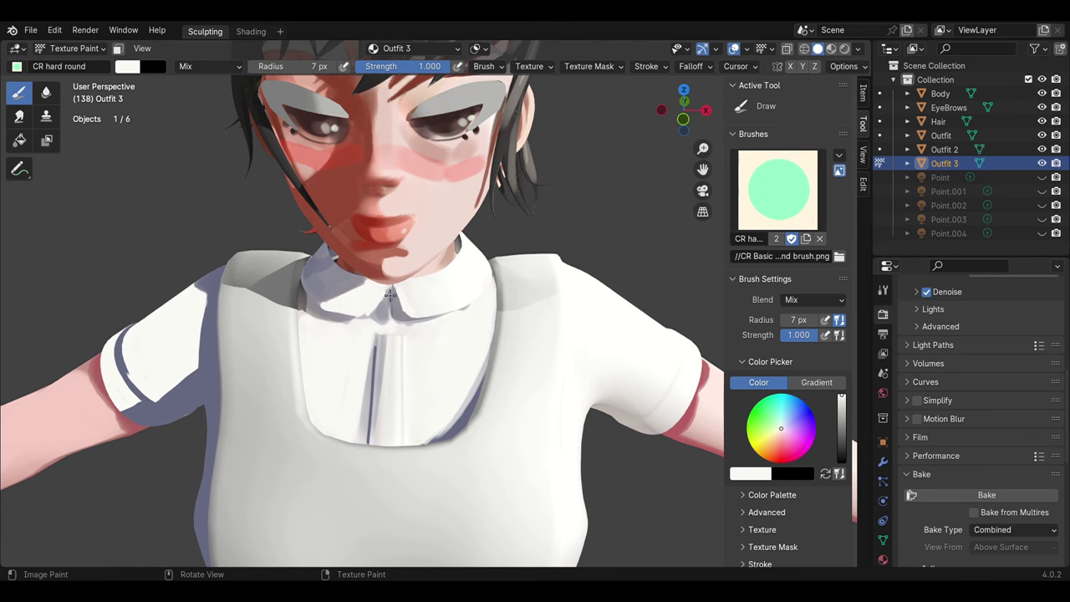
{"action": "left_click_drag", "start_coordinate": [383, 293], "coordinate": [379, 287]}
Step: Paint thin grey lines along the collar edge and down the placket, undoing the last placket stroke
{"action": "key", "text": "bracketleft"}
{"action": "key", "text": "bracketleft"}
{"action": "key", "text": "bracketleft"}
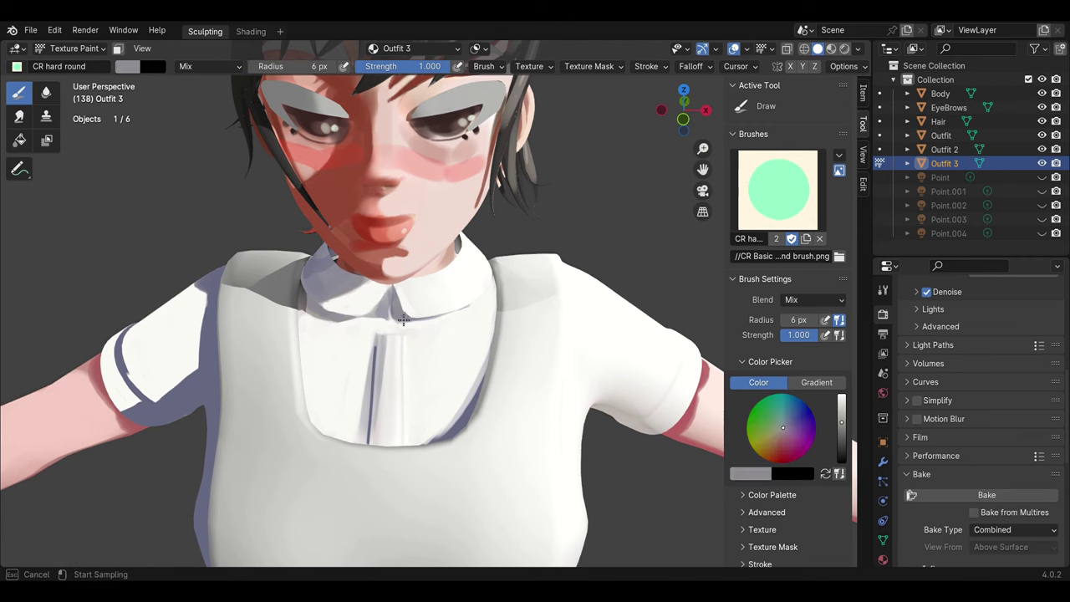
{"action": "left_click_drag", "start_coordinate": [395, 319], "coordinate": [477, 311]}
{"action": "key", "text": "bracketright"}
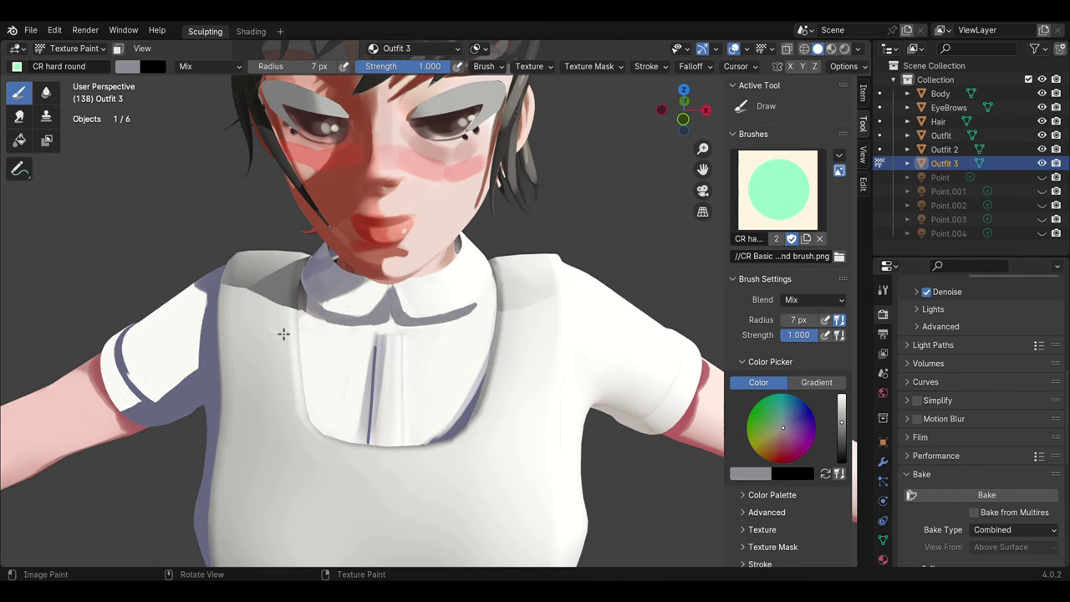
{"action": "key", "text": "s"}
{"action": "key", "text": "bracketleft"}
{"action": "key", "text": "bracketleft"}
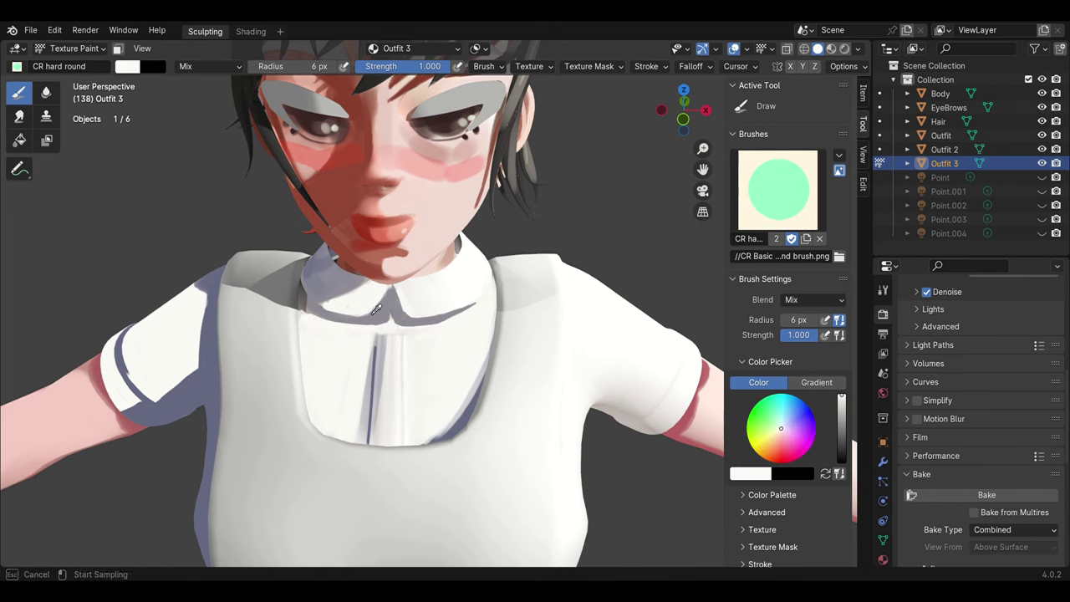
{"action": "key", "text": "s"}
{"action": "left_click_drag", "start_coordinate": [383, 338], "coordinate": [367, 443]}
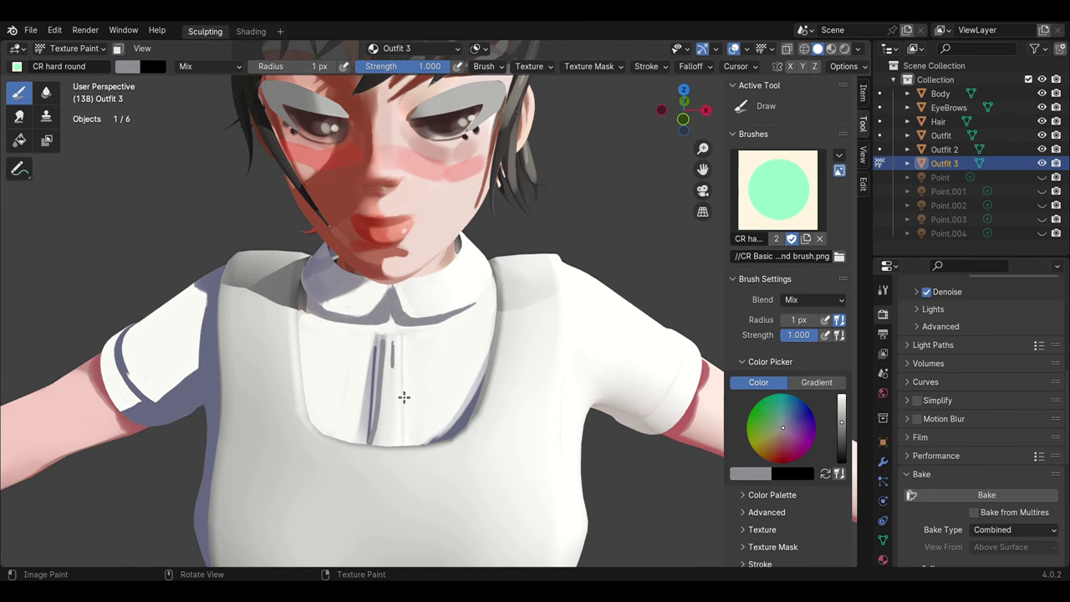
{"action": "key", "text": "ctrl+z"}
Step: Orbit and zoom around the figure to frame the blouse front
{"action": "scroll", "coordinate": [409, 313], "scroll_direction": "down", "scroll_amount": 5}
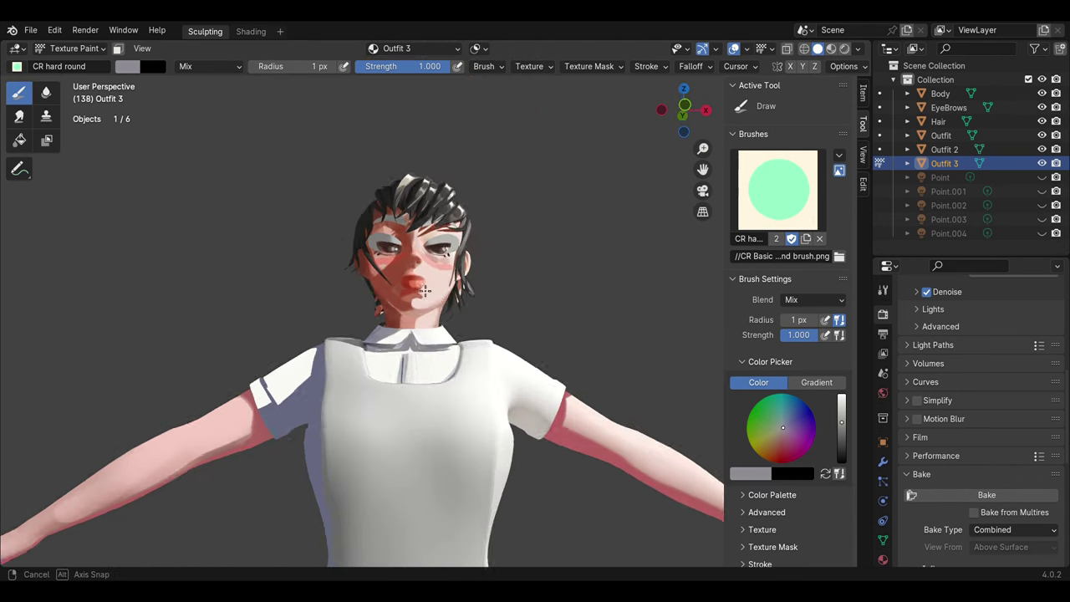
{"action": "middle_click_drag", "start_coordinate": [409, 313], "coordinate": [438, 412]}
{"action": "scroll", "coordinate": [438, 413], "scroll_direction": "up", "scroll_amount": 4}
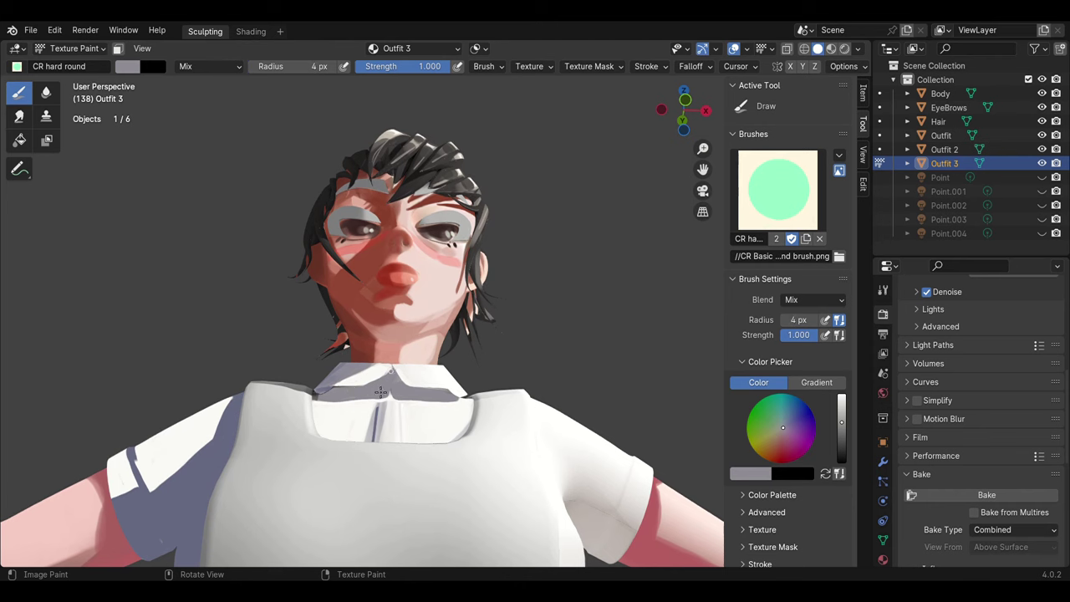
{"action": "scroll", "coordinate": [381, 392], "scroll_direction": "down", "scroll_amount": 4}
{"action": "mouse_move", "coordinate": [380, 393]}
{"action": "middle_mouse_down"}
{"action": "mouse_move", "coordinate": [456, 334]}
{"action": "mouse_move", "coordinate": [418, 353]}
{"action": "middle_mouse_up"}
{"action": "scroll", "coordinate": [418, 353], "scroll_direction": "up", "scroll_amount": 5}
{"action": "scroll", "coordinate": [412, 349], "scroll_direction": "down", "scroll_amount": 2}
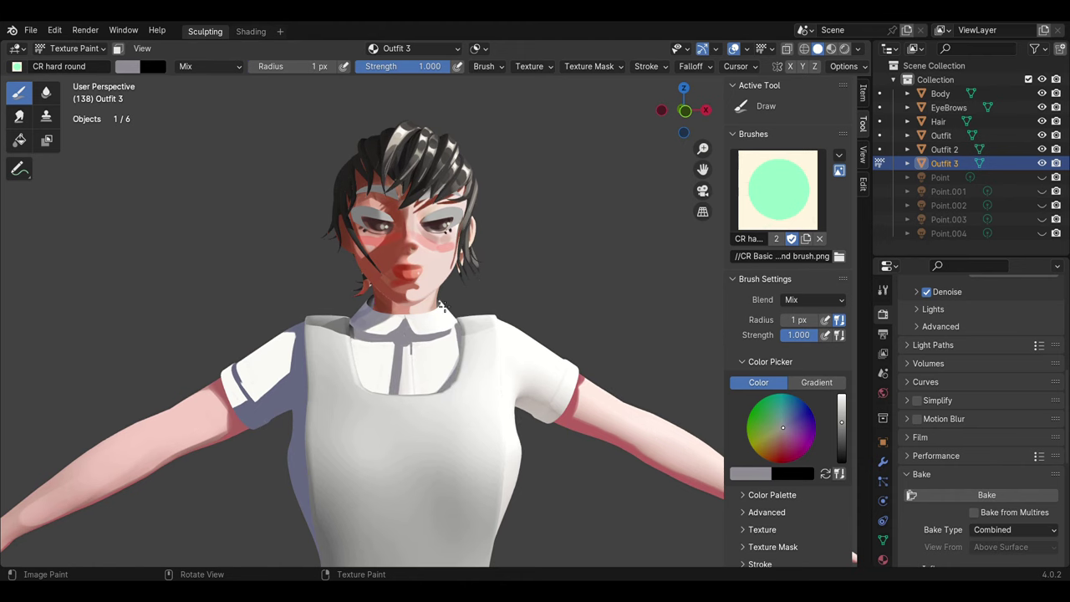
{"action": "scroll", "coordinate": [443, 308], "scroll_direction": "down", "scroll_amount": 3}
{"action": "scroll", "coordinate": [426, 334], "scroll_direction": "up", "scroll_amount": 3}
{"action": "scroll", "coordinate": [407, 374], "scroll_direction": "up", "scroll_amount": 2}
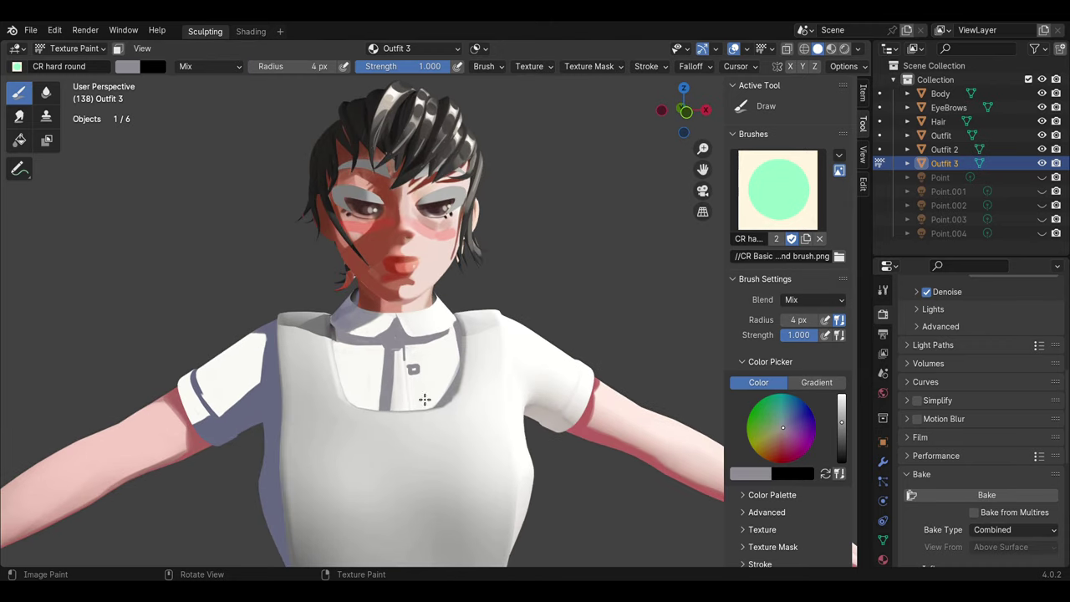
{"action": "scroll", "coordinate": [424, 402], "scroll_direction": "down", "scroll_amount": 3}
{"action": "scroll", "coordinate": [434, 401], "scroll_direction": "up", "scroll_amount": 2}
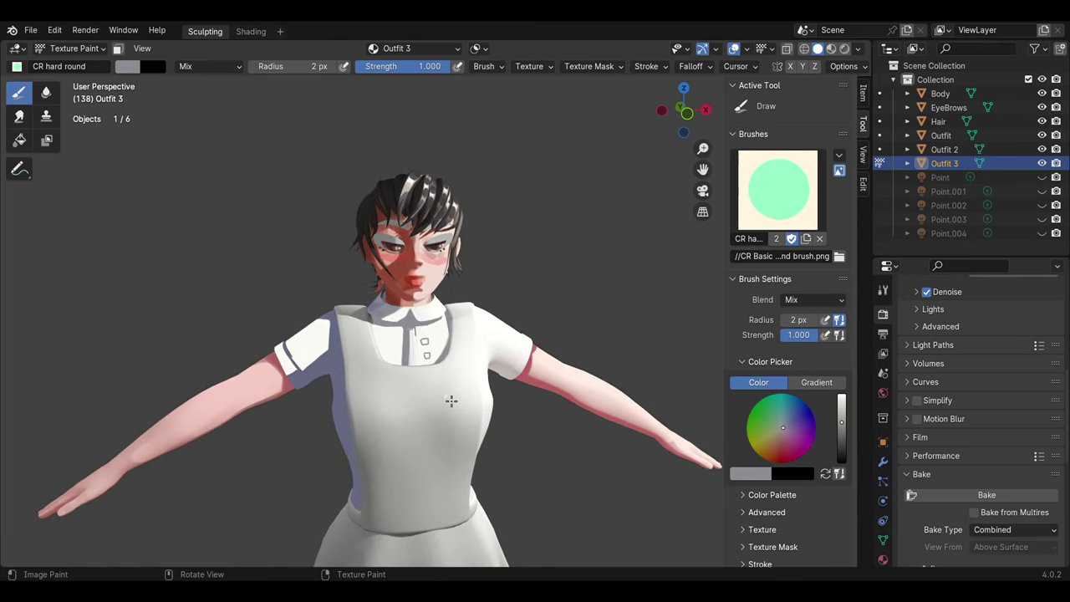
Step: Paint small dark button marks on the blouse with a 1 px brush, undoing stray marks near the collar
{"action": "key", "text": "bracketleft"}
{"action": "left_click_drag", "start_coordinate": [430, 342], "coordinate": [437, 341]}
{"action": "key", "text": "ctrl+z"}
{"action": "key", "text": "bracketright"}
{"action": "key", "text": "bracketright"}
{"action": "scroll", "coordinate": [558, 345], "scroll_direction": "down", "scroll_amount": 3}
{"action": "middle_click_drag", "start_coordinate": [558, 344], "coordinate": [564, 430]}
Step: Pick a lavender blue-grey colour at 28 px and try a darker pinafore band, then undo it
{"action": "scroll", "coordinate": [564, 430], "scroll_direction": "down", "scroll_amount": 2}
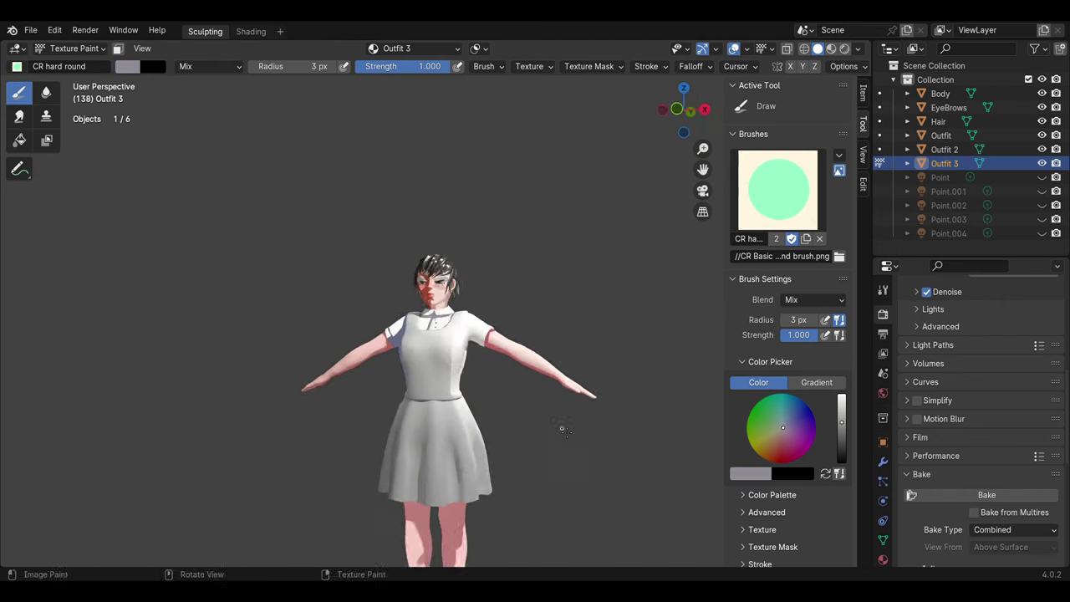
{"action": "scroll", "coordinate": [564, 430], "scroll_direction": "up", "scroll_amount": 3}
{"action": "left_click", "coordinate": [127, 66]}
{"action": "left_click", "coordinate": [202, 139]}
{"action": "middle_click_drag", "start_coordinate": [376, 343], "coordinate": [499, 349]}
{"action": "key", "text": "bracketright"}
{"action": "key", "text": "bracketright"}
{"action": "key", "text": "bracketright"}
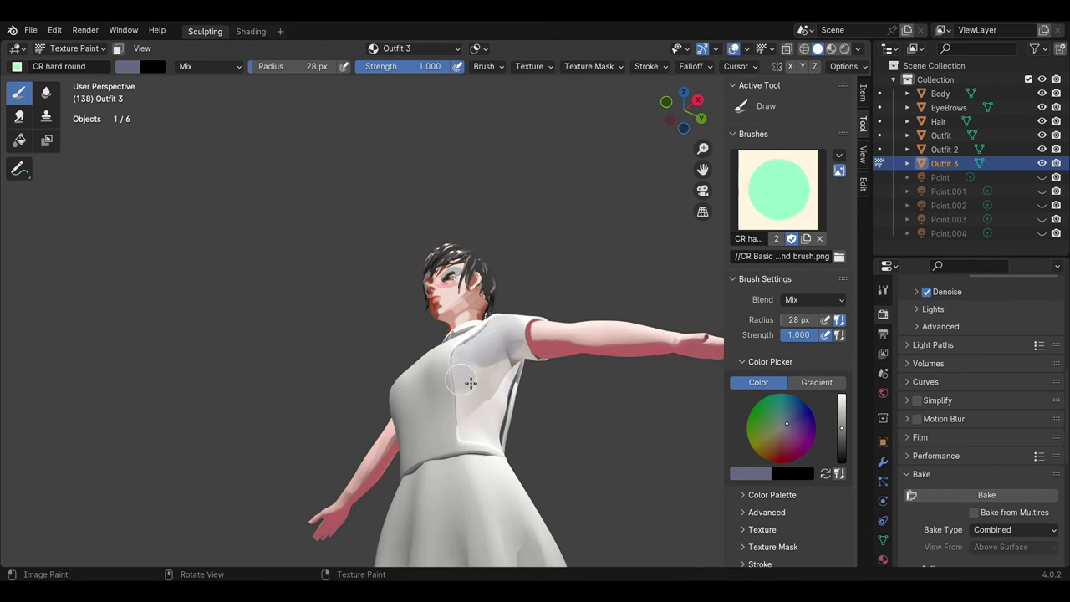
{"action": "mouse_move", "coordinate": [489, 347]}
{"action": "middle_mouse_down"}
{"action": "mouse_move", "coordinate": [563, 393]}
{"action": "mouse_move", "coordinate": [413, 375]}
{"action": "mouse_move", "coordinate": [410, 312]}
{"action": "middle_mouse_up"}
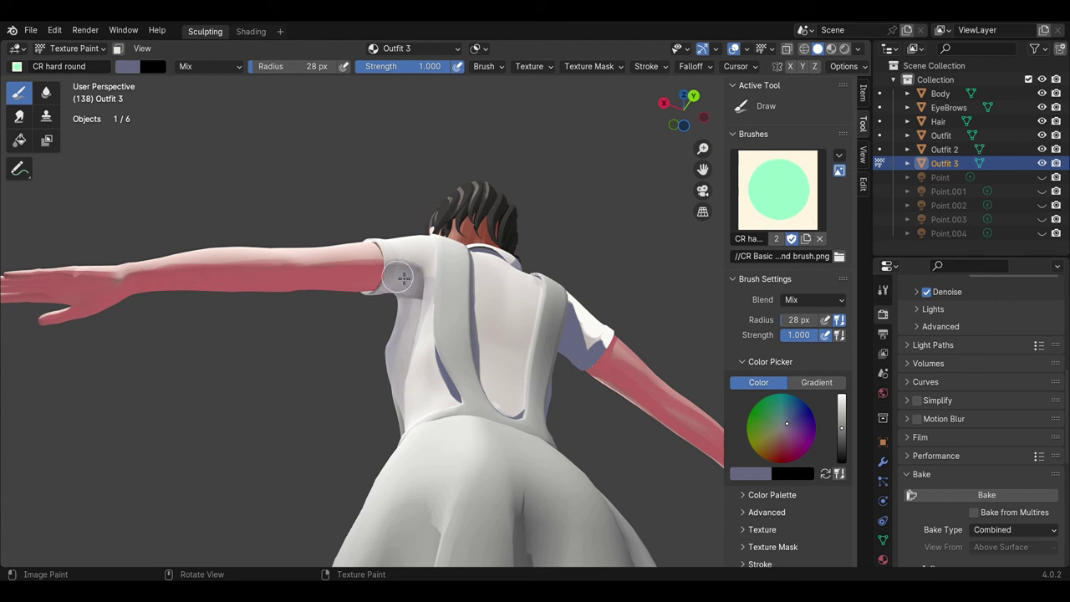
{"action": "scroll", "coordinate": [418, 334], "scroll_direction": "down", "scroll_amount": 5}
{"action": "mouse_move", "coordinate": [442, 375]}
{"action": "middle_mouse_down"}
{"action": "mouse_move", "coordinate": [518, 377]}
{"action": "mouse_move", "coordinate": [476, 334]}
{"action": "mouse_move", "coordinate": [443, 258]}
{"action": "middle_mouse_up"}
{"action": "left_click", "coordinate": [127, 66]}
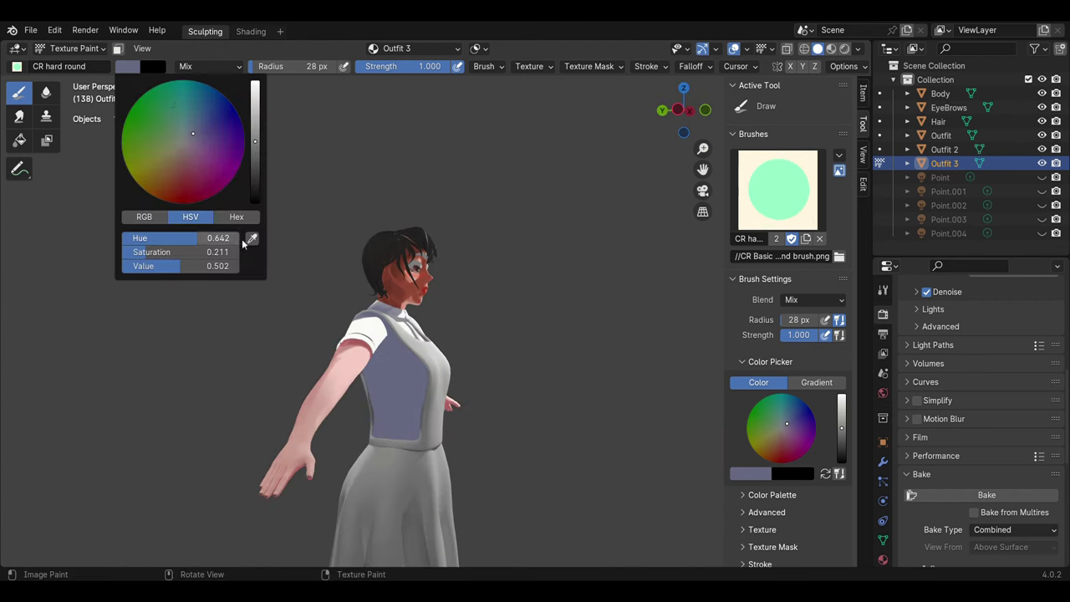
{"action": "mouse_move", "coordinate": [376, 408]}
{"action": "left_mouse_down"}
{"action": "mouse_move", "coordinate": [423, 411]}
{"action": "mouse_move", "coordinate": [392, 472]}
{"action": "left_mouse_up"}
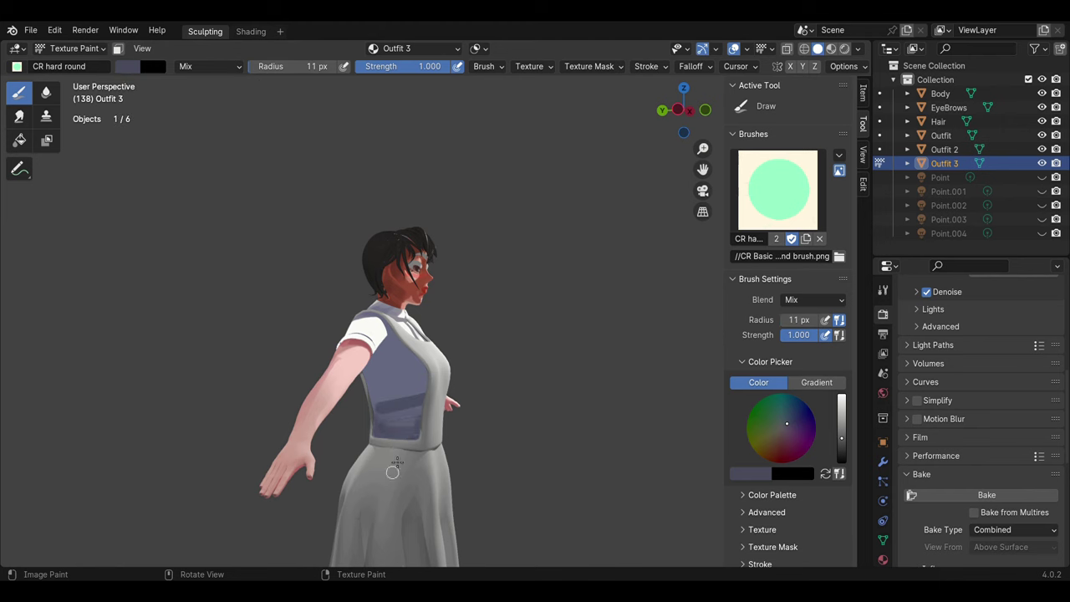
{"action": "key", "text": "ctrl+z"}
Step: Resize the brush and paint soft grey shading along the sleeve edge
{"action": "middle_click_drag", "start_coordinate": [380, 434], "coordinate": [428, 373]}
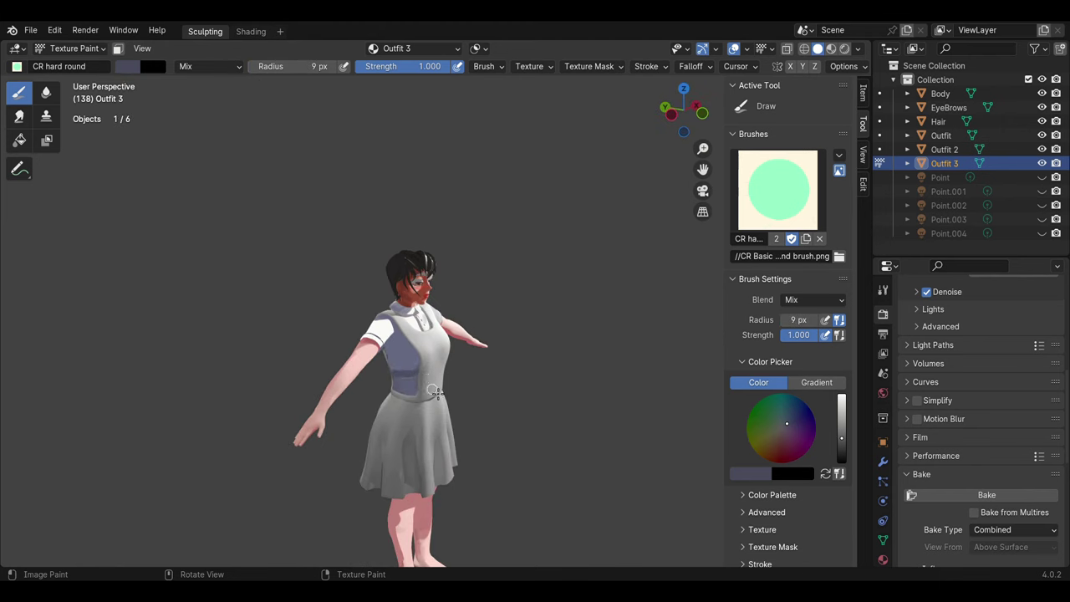
{"action": "key", "text": "f"}
{"action": "left_click", "coordinate": [412, 396]}
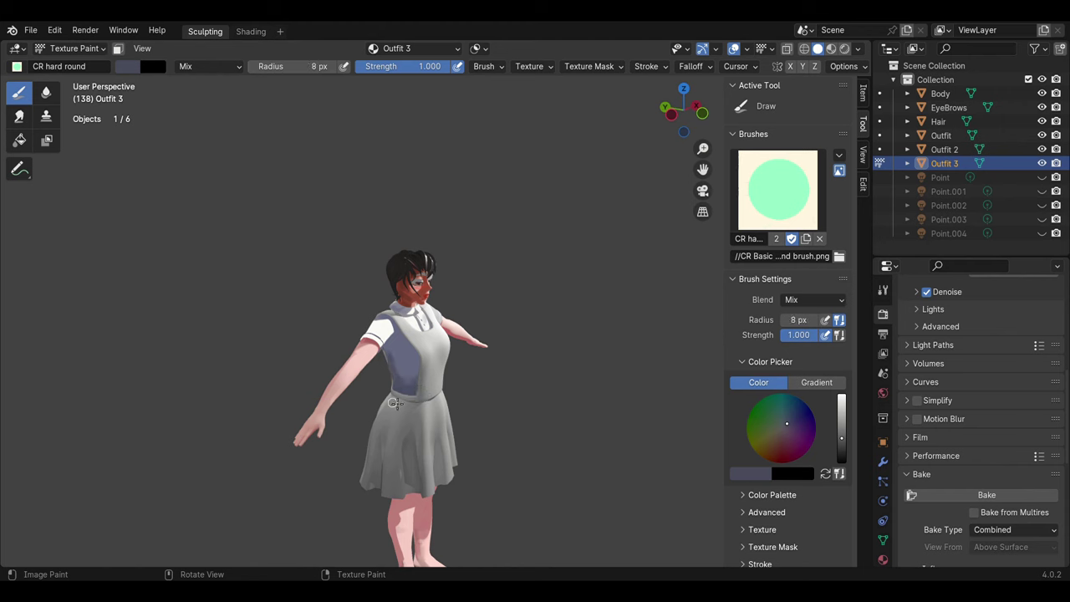
{"action": "middle_click_drag", "start_coordinate": [420, 364], "coordinate": [393, 334]}
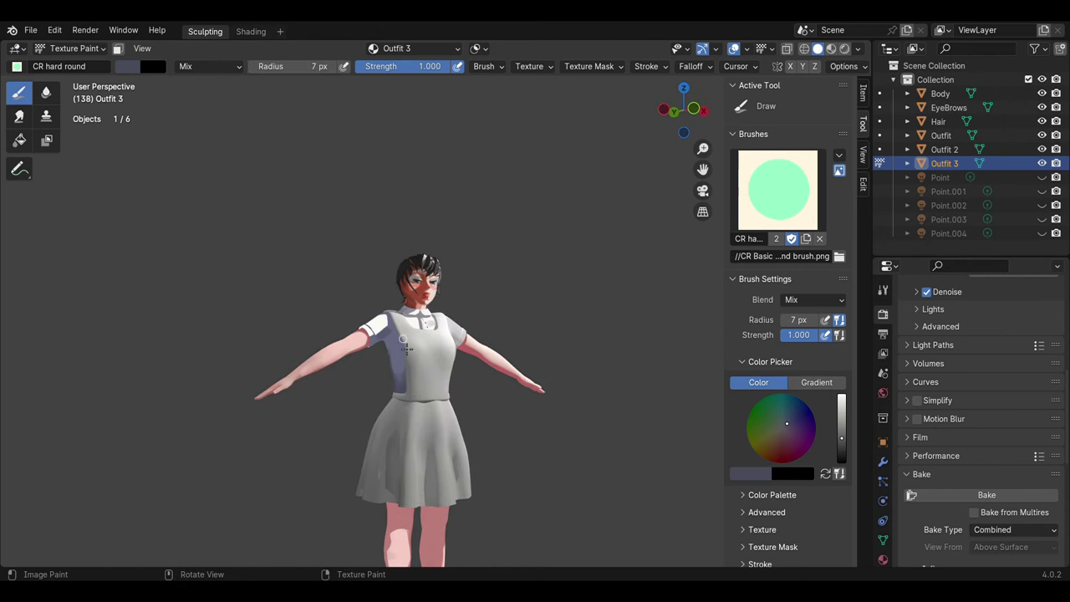
{"action": "middle_click_drag", "start_coordinate": [448, 370], "coordinate": [477, 359]}
{"action": "scroll", "coordinate": [489, 354], "scroll_direction": "up", "scroll_amount": 2}
{"action": "scroll", "coordinate": [502, 347], "scroll_direction": "up", "scroll_amount": 2}
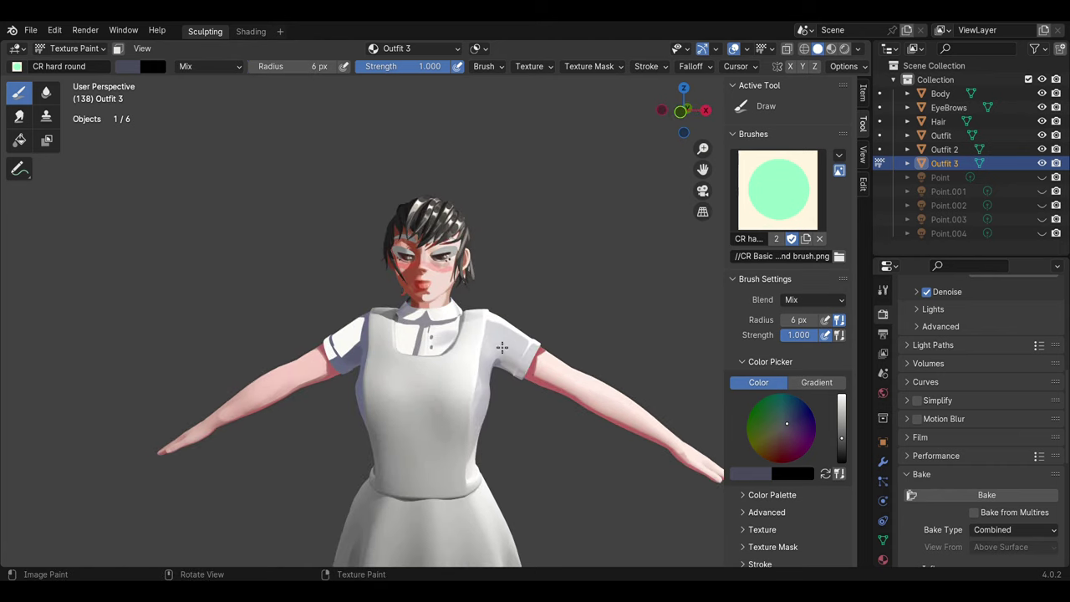
{"action": "left_click_drag", "start_coordinate": [537, 366], "coordinate": [506, 358]}
{"action": "scroll", "coordinate": [457, 320], "scroll_direction": "down", "scroll_amount": 3}
{"action": "scroll", "coordinate": [479, 359], "scroll_direction": "down", "scroll_amount": 2}
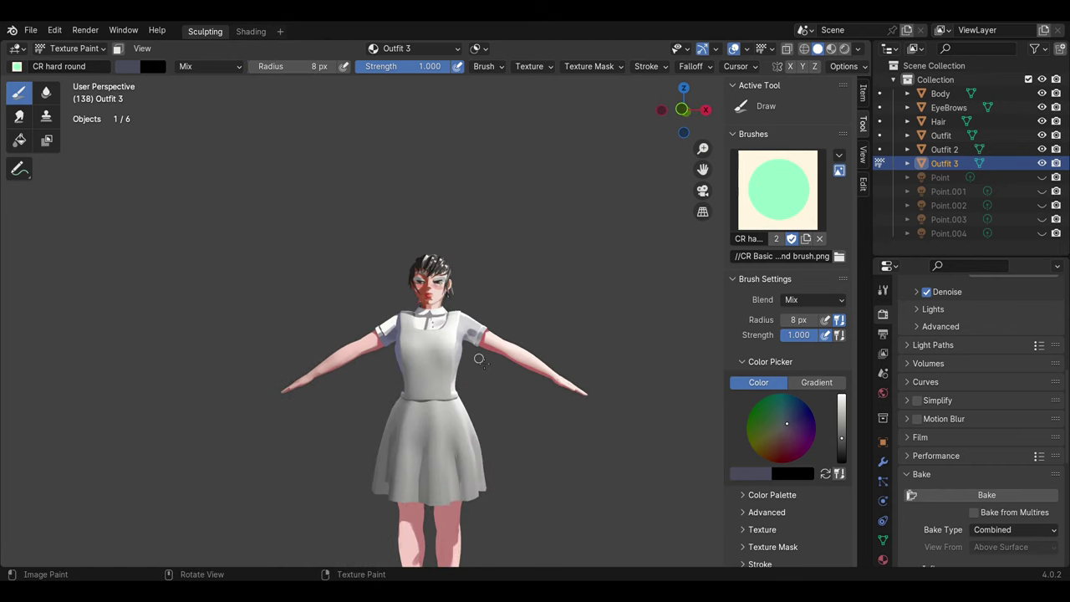
{"action": "middle_click_drag", "start_coordinate": [329, 152], "coordinate": [360, 167]}
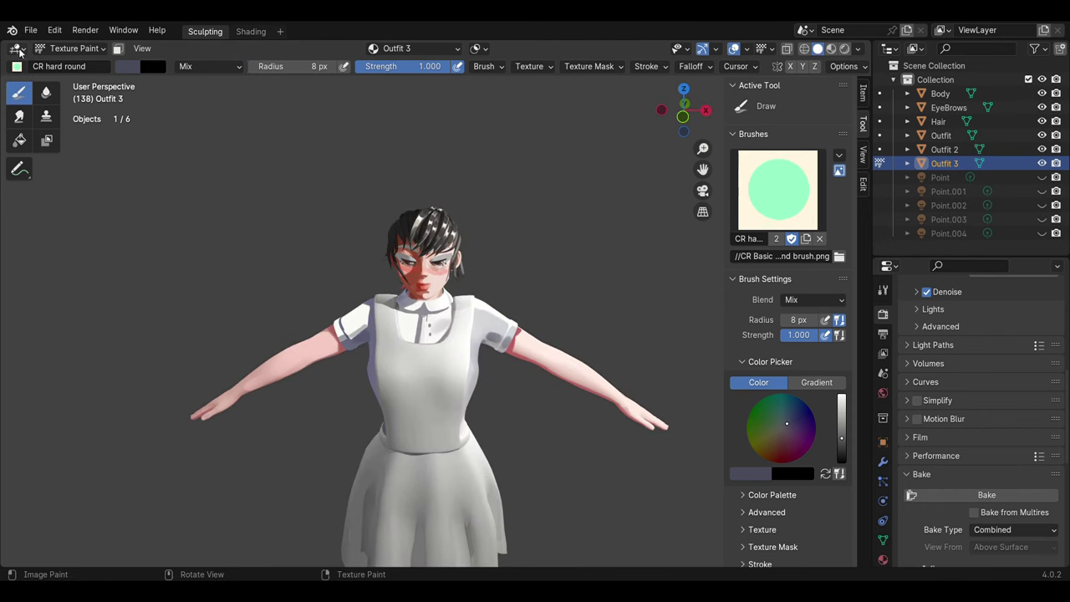
{"action": "left_click", "coordinate": [17, 49]}
Step: Save all painted texture images from the Image Editor and return to the 3D Viewport
{"action": "left_click", "coordinate": [45, 104]}
{"action": "left_click", "coordinate": [127, 48]}
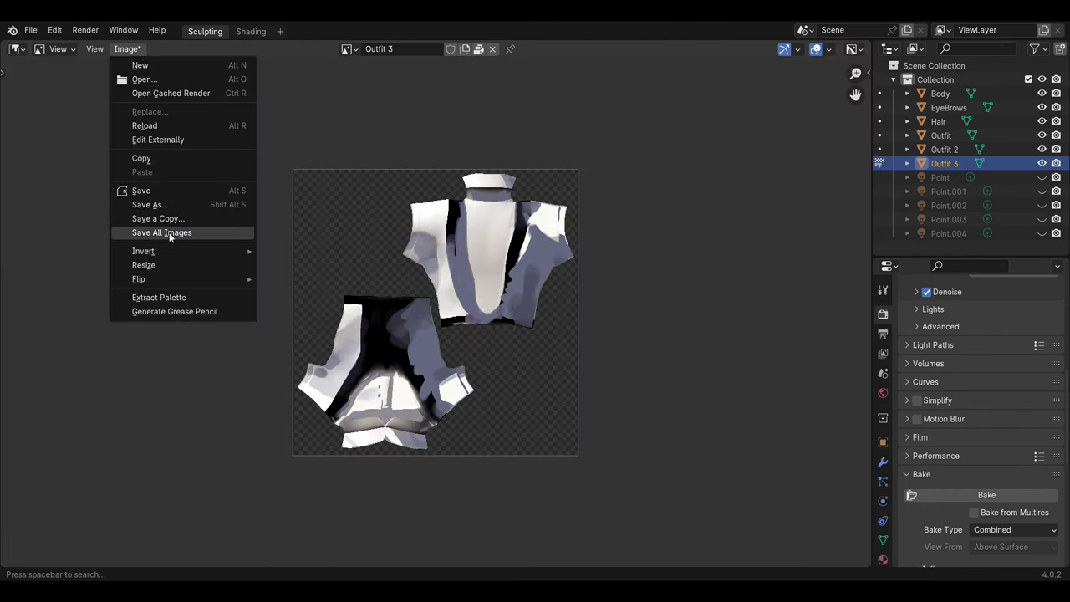
{"action": "left_click", "coordinate": [220, 232]}
{"action": "left_click", "coordinate": [16, 49]}
{"action": "left_click", "coordinate": [45, 86]}
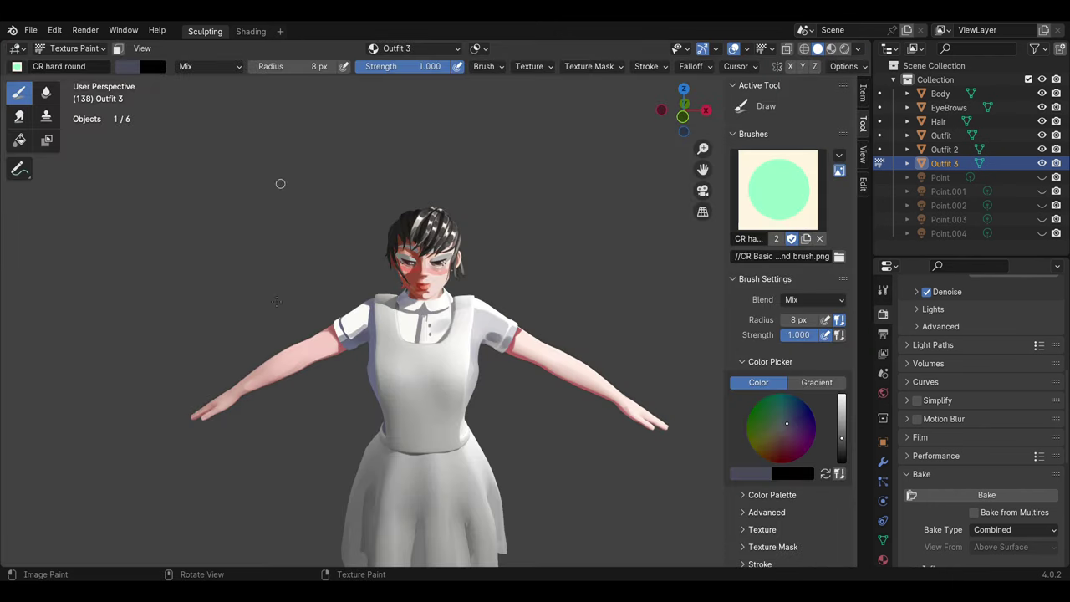
Step: Save the NEXP5FINALuv3.blend file
{"action": "middle_click_drag", "start_coordinate": [210, 256], "coordinate": [517, 301]}
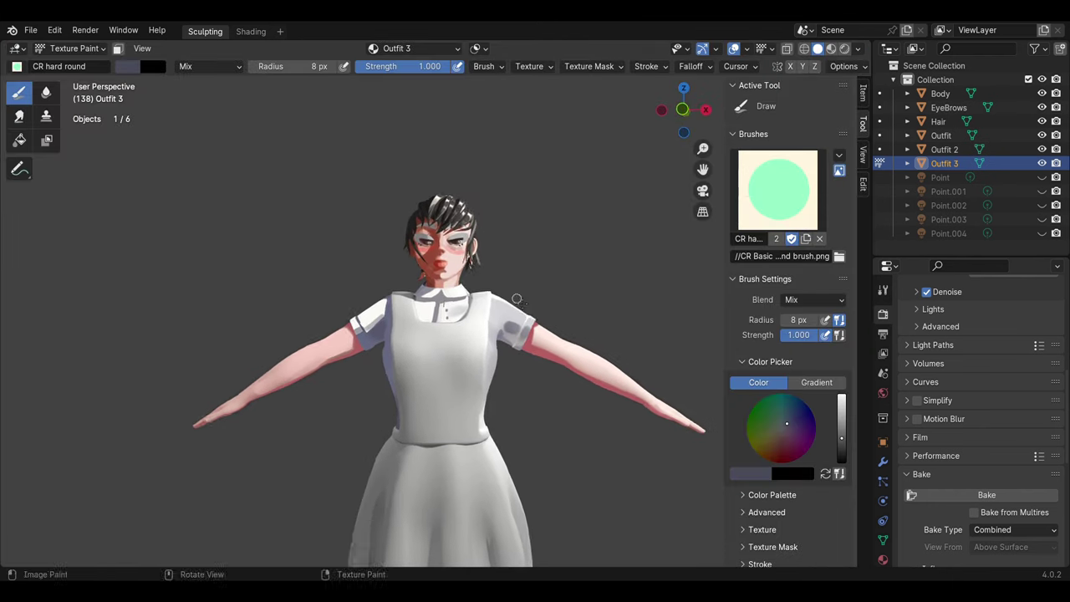
{"action": "scroll", "coordinate": [517, 301], "scroll_direction": "up", "scroll_amount": 2}
{"action": "left_click", "coordinate": [30, 30]}
{"action": "left_click", "coordinate": [42, 121]}
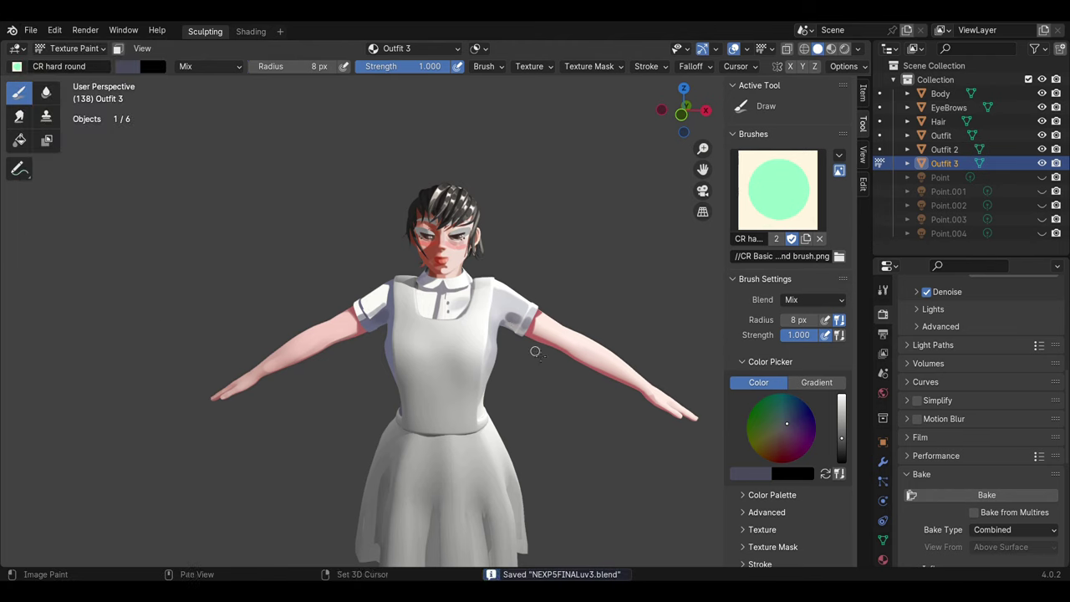
{"action": "middle_click_drag", "start_coordinate": [535, 351], "coordinate": [495, 314]}
{"action": "scroll", "coordinate": [495, 313], "scroll_direction": "down", "scroll_amount": 2}
{"action": "left_click", "coordinate": [74, 47]}
Step: Set the Outfit paint blending to Multiply with a dark navy fill colour
{"action": "left_click", "coordinate": [77, 64]}
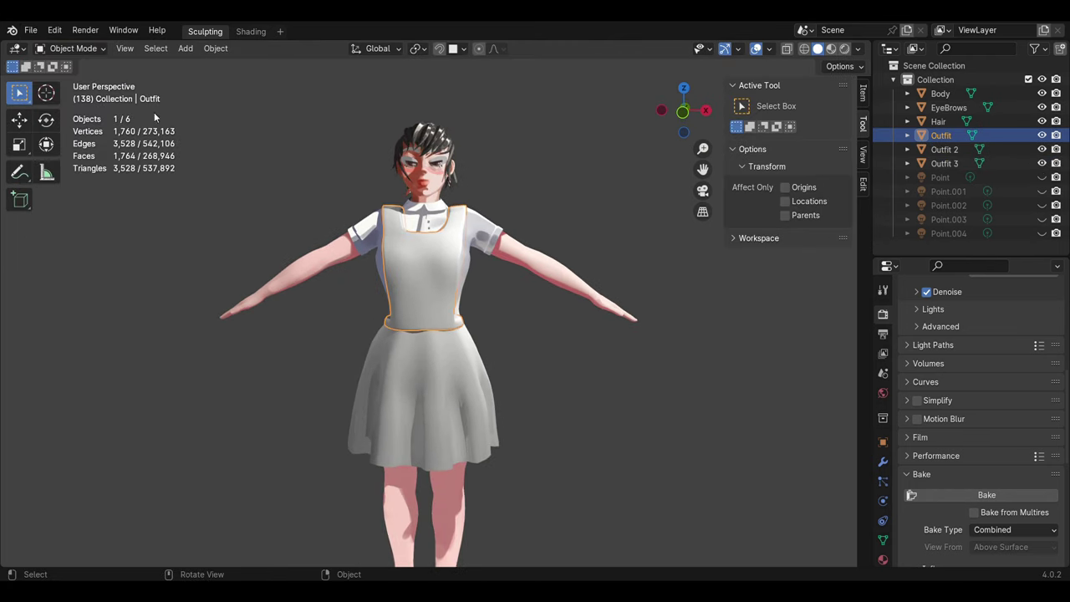
{"action": "left_click", "coordinate": [73, 47]}
{"action": "left_click", "coordinate": [79, 140]}
{"action": "left_click", "coordinate": [209, 66]}
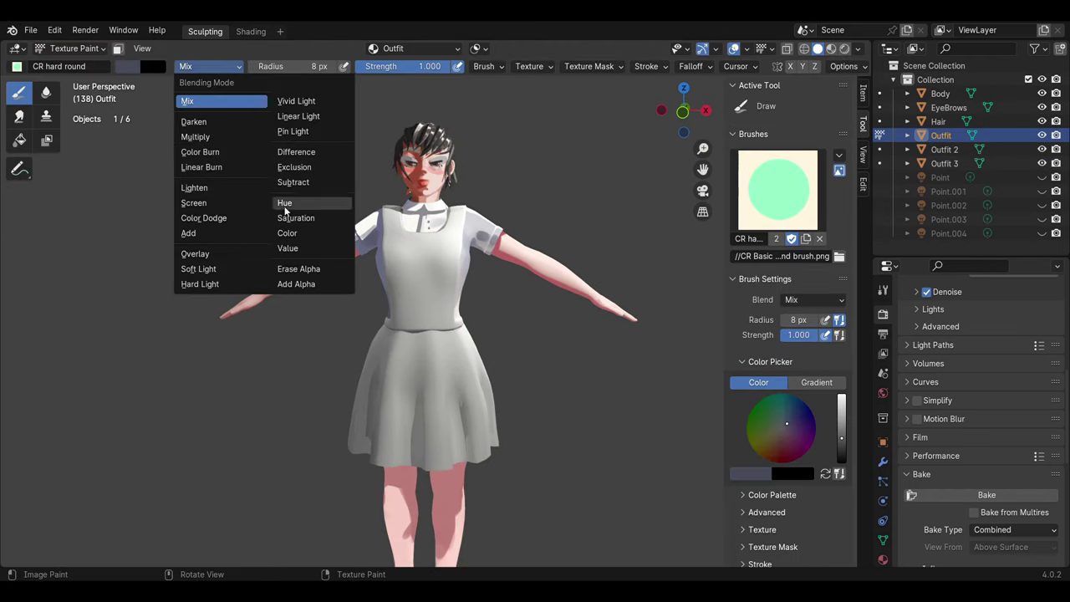
{"action": "left_click", "coordinate": [194, 136]}
{"action": "left_click", "coordinate": [19, 140]}
{"action": "left_click", "coordinate": [209, 66]}
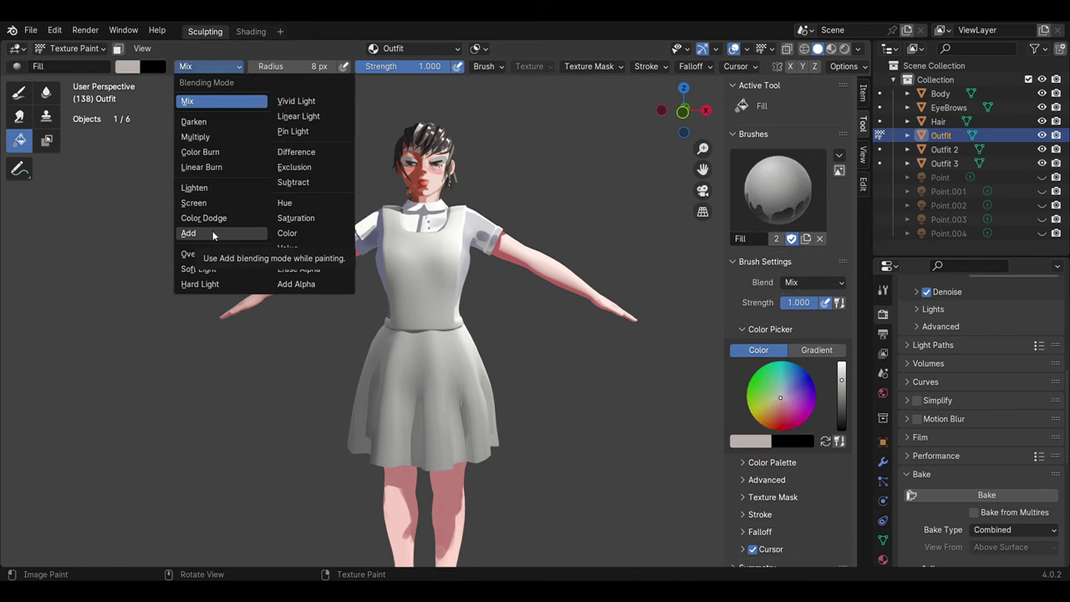
{"action": "left_click", "coordinate": [195, 136]}
{"action": "left_click", "coordinate": [127, 66]}
{"action": "left_click", "coordinate": [198, 131]}
Step: Fill the Outfit bodice with dark navy, redoing the fill once
{"action": "scroll", "coordinate": [198, 132], "scroll_direction": "down", "scroll_amount": 3}
{"action": "left_click", "coordinate": [427, 259]}
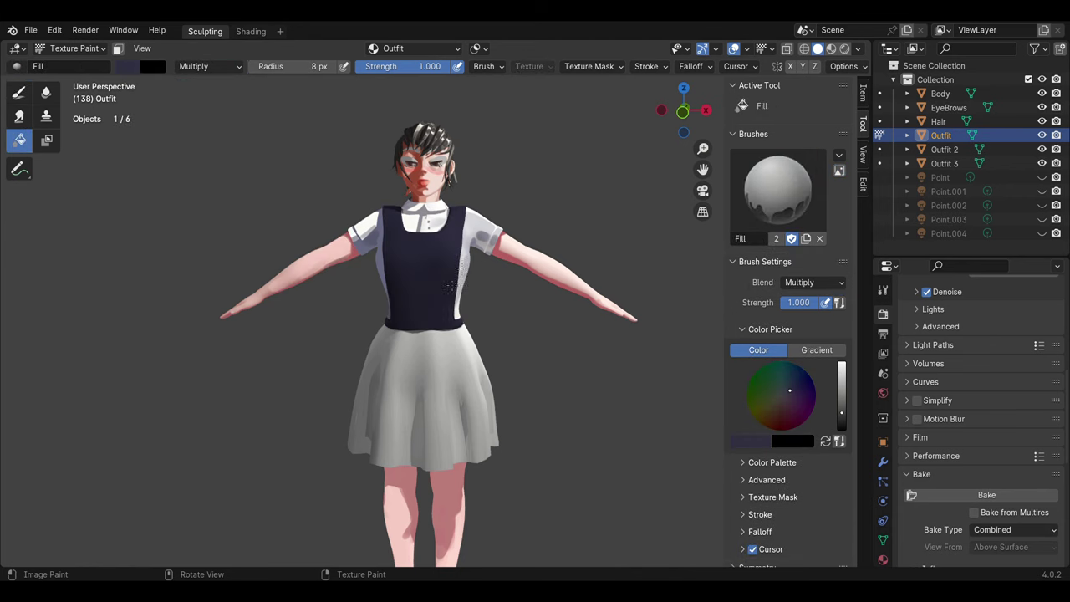
{"action": "mouse_move", "coordinate": [426, 267]}
{"action": "middle_mouse_down"}
{"action": "mouse_move", "coordinate": [356, 287]}
{"action": "mouse_move", "coordinate": [250, 288]}
{"action": "middle_mouse_up"}
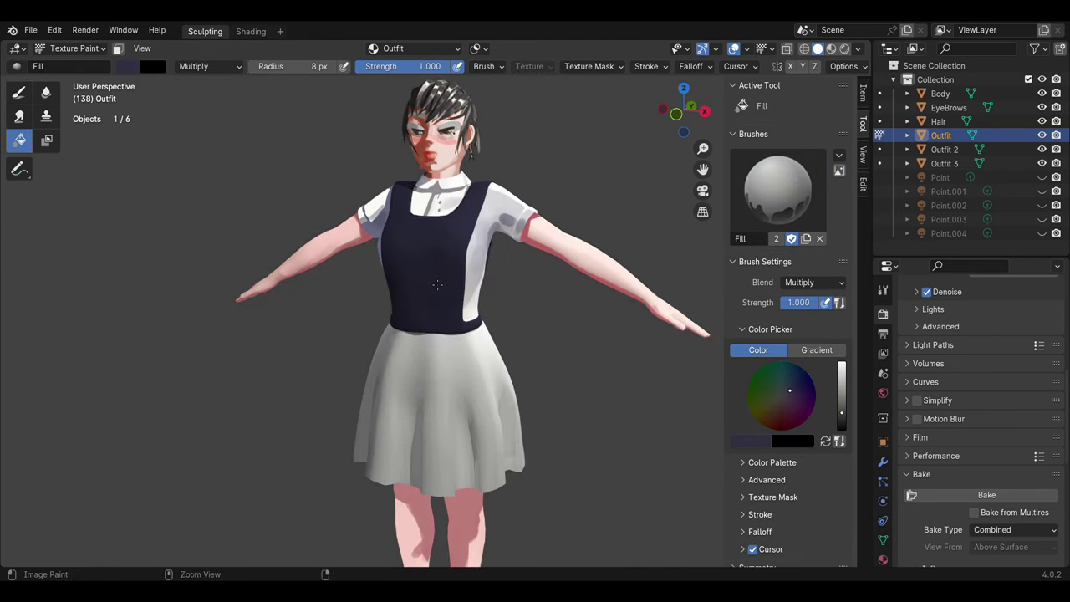
{"action": "key", "text": "ctrl+z"}
{"action": "left_click", "coordinate": [127, 66]}
{"action": "left_click", "coordinate": [454, 256]}
{"action": "scroll", "coordinate": [454, 256], "scroll_direction": "down", "scroll_amount": 3}
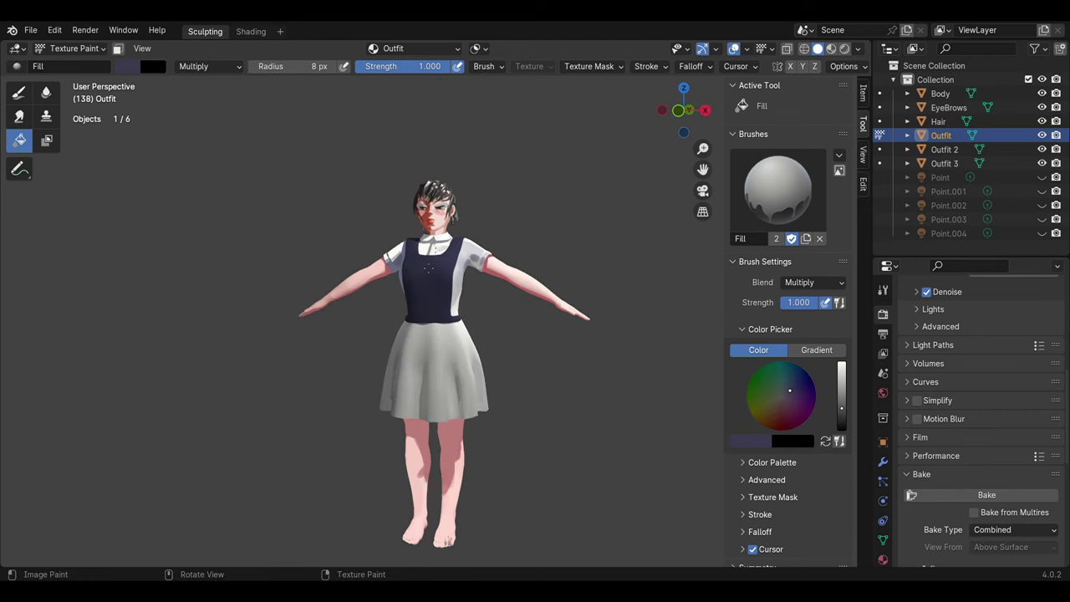
{"action": "scroll", "coordinate": [453, 256], "scroll_direction": "up", "scroll_amount": 3}
Step: Fill the Outfit 2 skirt with navy, then select Outfit 3 and return to Texture Paint
{"action": "key", "text": "alt+q"}
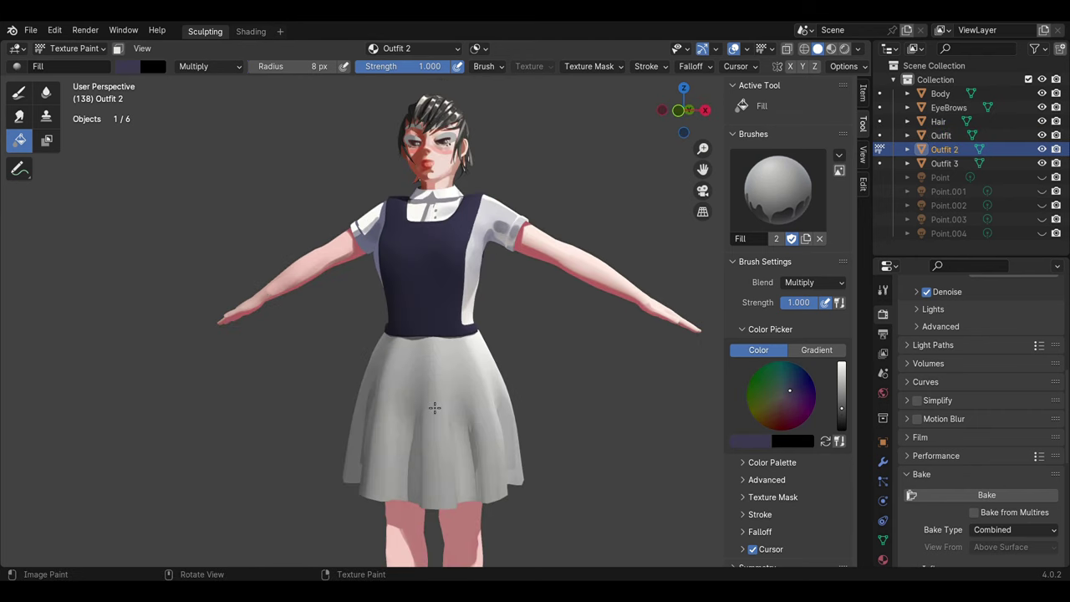
{"action": "left_click", "coordinate": [434, 407]}
{"action": "key", "text": "ctrl+Tab"}
{"action": "mouse_move", "coordinate": [500, 387]}
{"action": "middle_mouse_down"}
{"action": "mouse_move", "coordinate": [460, 337]}
{"action": "mouse_move", "coordinate": [501, 324]}
{"action": "middle_mouse_up"}
{"action": "left_click", "coordinate": [451, 321]}
{"action": "scroll", "coordinate": [446, 317], "scroll_direction": "up", "scroll_amount": 2}
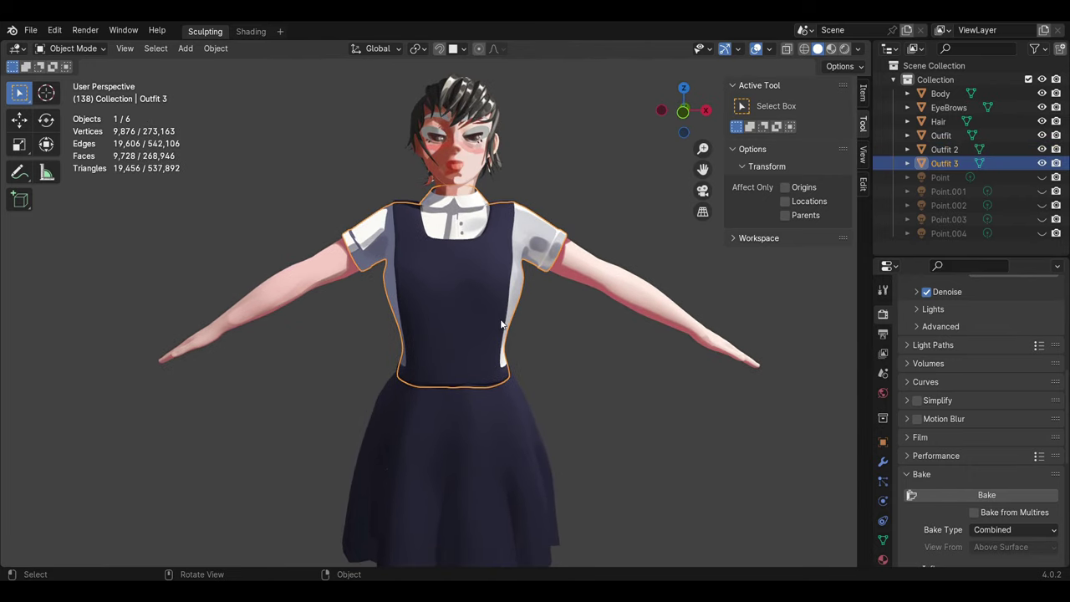
{"action": "left_click", "coordinate": [73, 48]}
{"action": "left_click", "coordinate": [101, 148]}
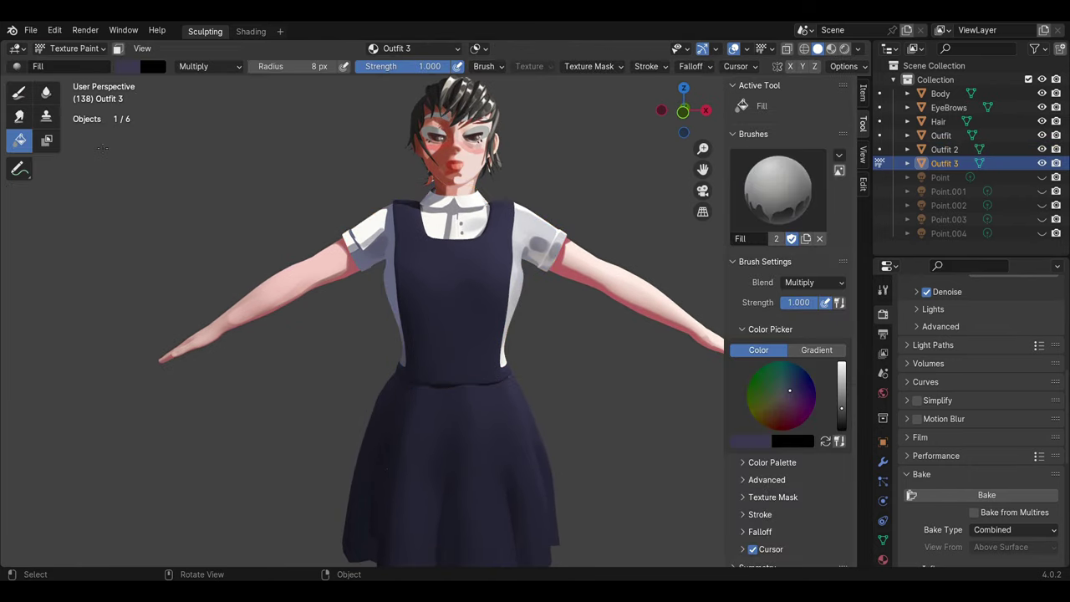
{"action": "scroll", "coordinate": [777, 506], "scroll_direction": "down", "scroll_amount": 3}
{"action": "scroll", "coordinate": [777, 506], "scroll_direction": "down", "scroll_amount": 4}
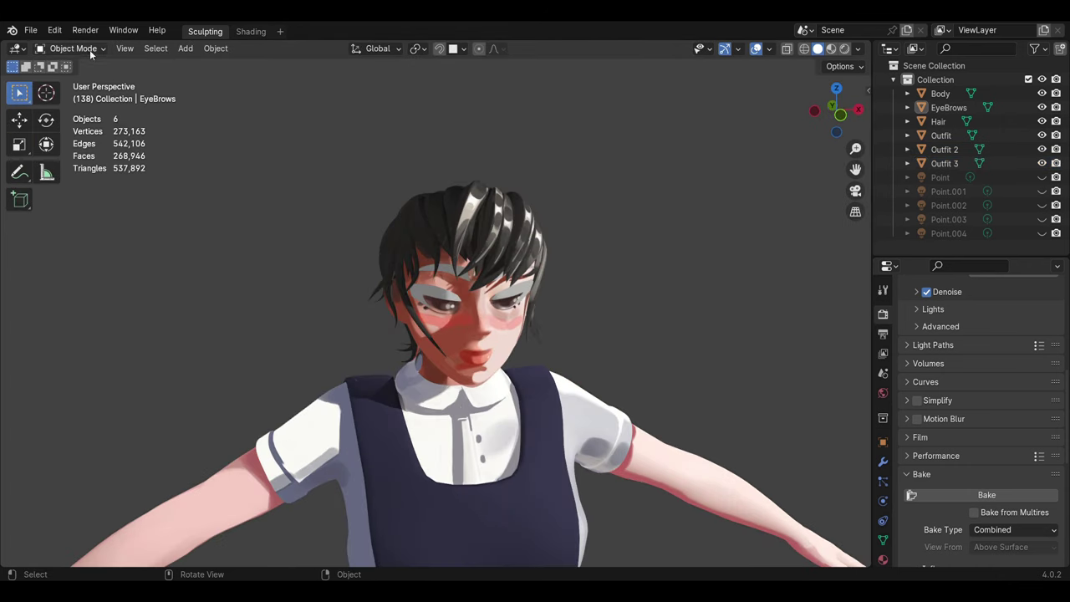
Step: Fill the EyeBrows object solid black in Texture Paint mode
{"action": "left_click", "coordinate": [473, 282]}
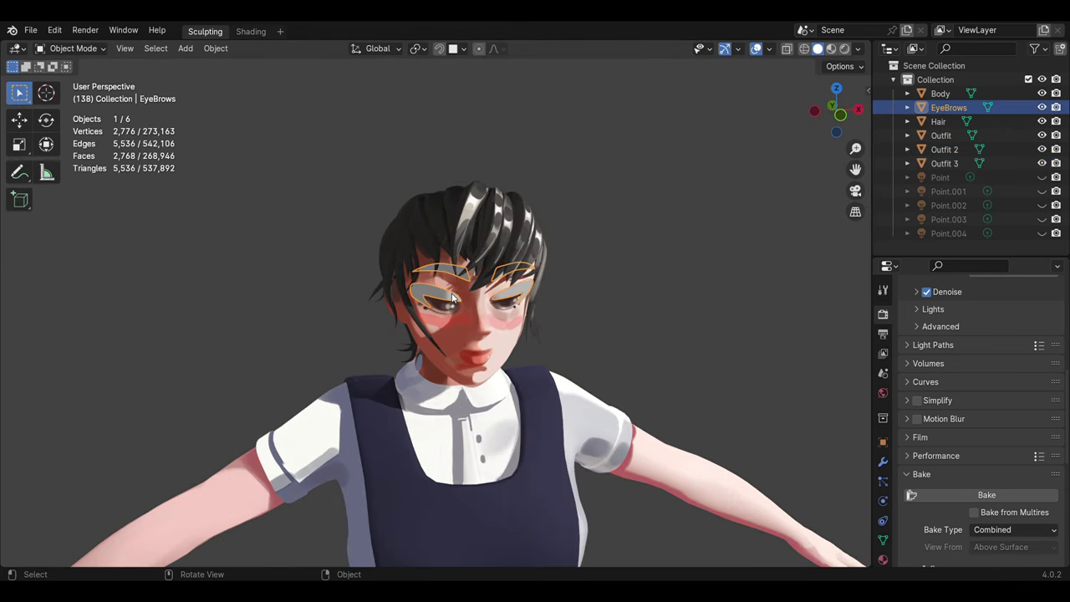
{"action": "left_click", "coordinate": [73, 47]}
{"action": "left_click", "coordinate": [62, 138]}
{"action": "left_click", "coordinate": [482, 294]}
Step: Zoom in on the face, paint the Body with the hard round brush, and sample a skin colour
{"action": "middle_click_drag", "start_coordinate": [482, 295], "coordinate": [438, 292]}
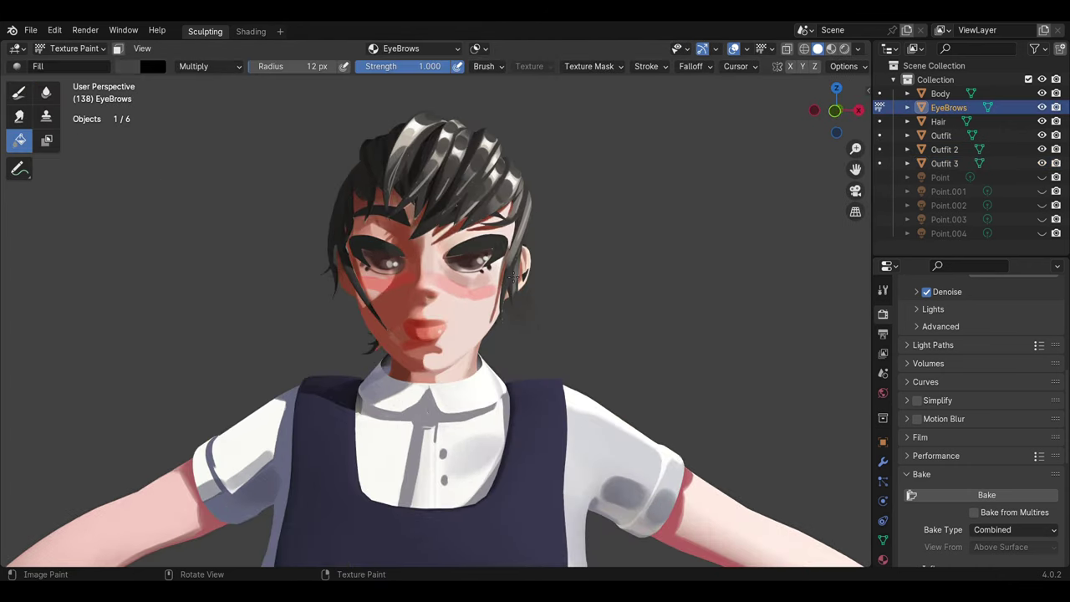
{"action": "middle_click_drag", "start_coordinate": [485, 335], "coordinate": [489, 317]}
{"action": "key", "text": "alt+q"}
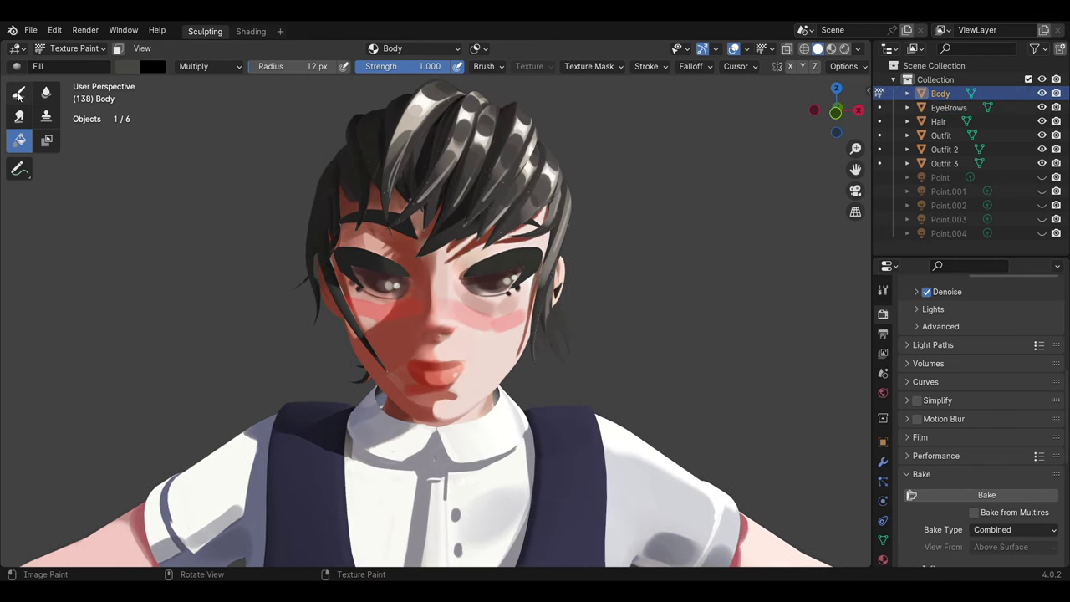
{"action": "key", "text": "shift+space"}
{"action": "key", "text": "s"}
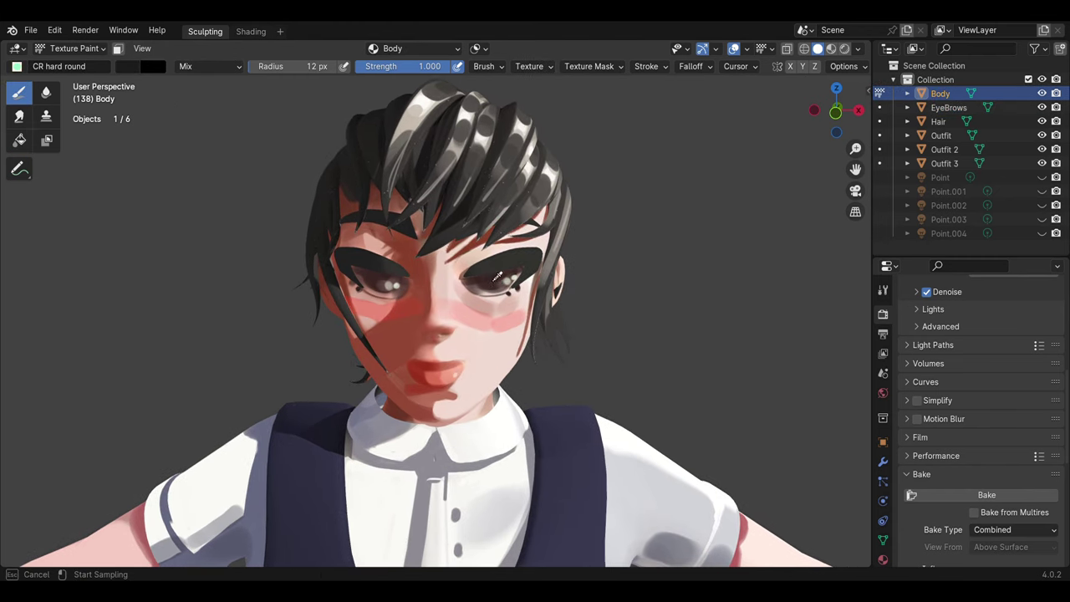
{"action": "left_click", "coordinate": [497, 276]}
{"action": "middle_click_drag", "start_coordinate": [497, 276], "coordinate": [508, 275]}
{"action": "key", "text": "f"}
{"action": "left_click", "coordinate": [486, 194]}
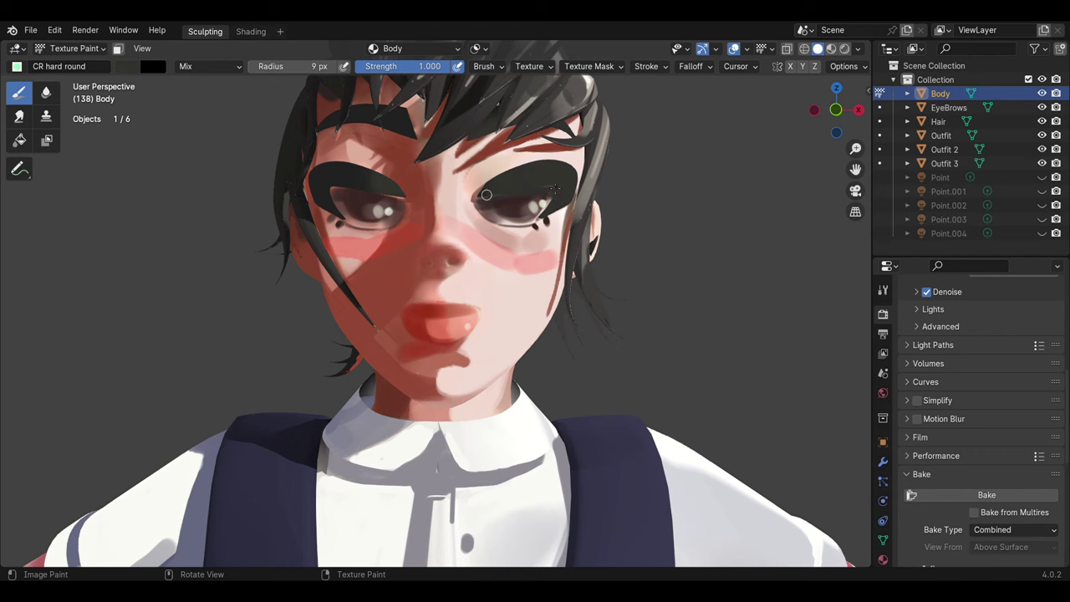
Step: Sample a dark reddish colour from the face with a 13 px brush
{"action": "key", "text": "bracketright"}
{"action": "key", "text": "bracketright"}
{"action": "right_click", "coordinate": [191, 125]}
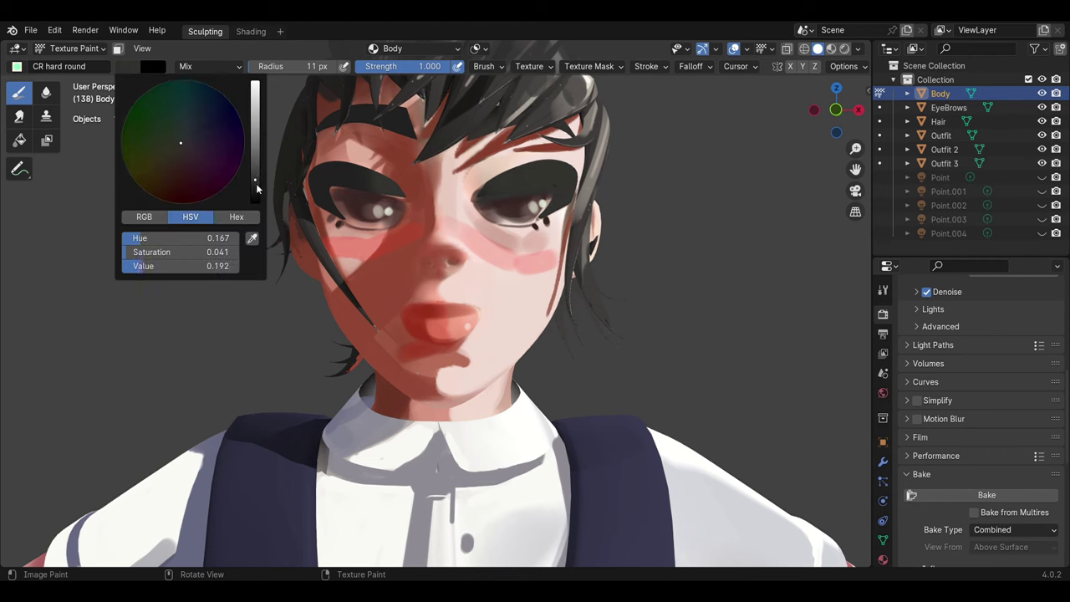
{"action": "key", "text": "bracketright"}
{"action": "key", "text": "bracketright"}
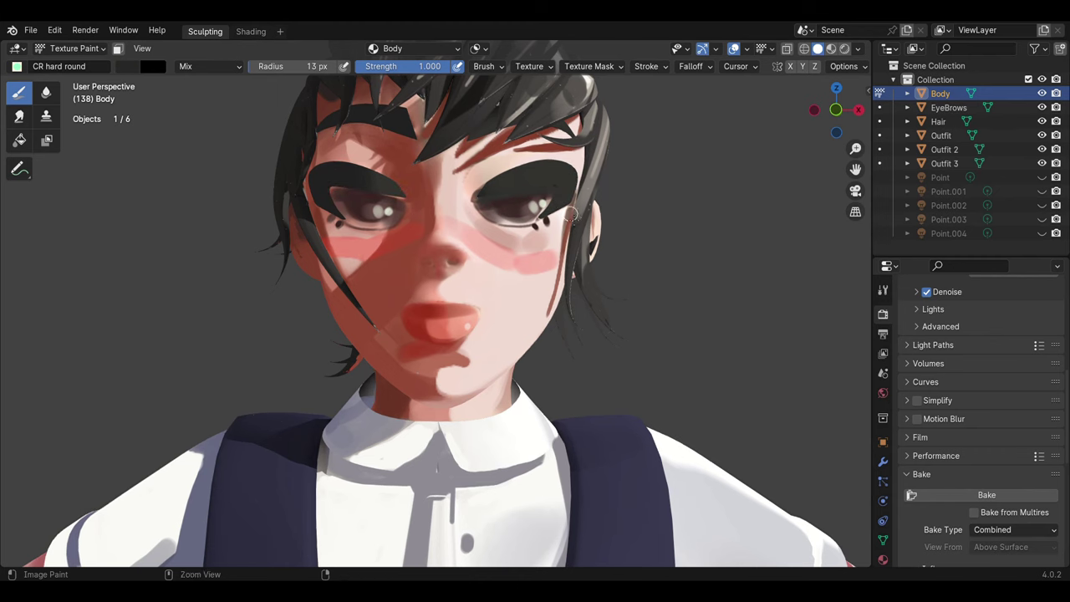
{"action": "right_click", "coordinate": [191, 125]}
{"action": "key", "text": "e"}
{"action": "left_click", "coordinate": [368, 203]}
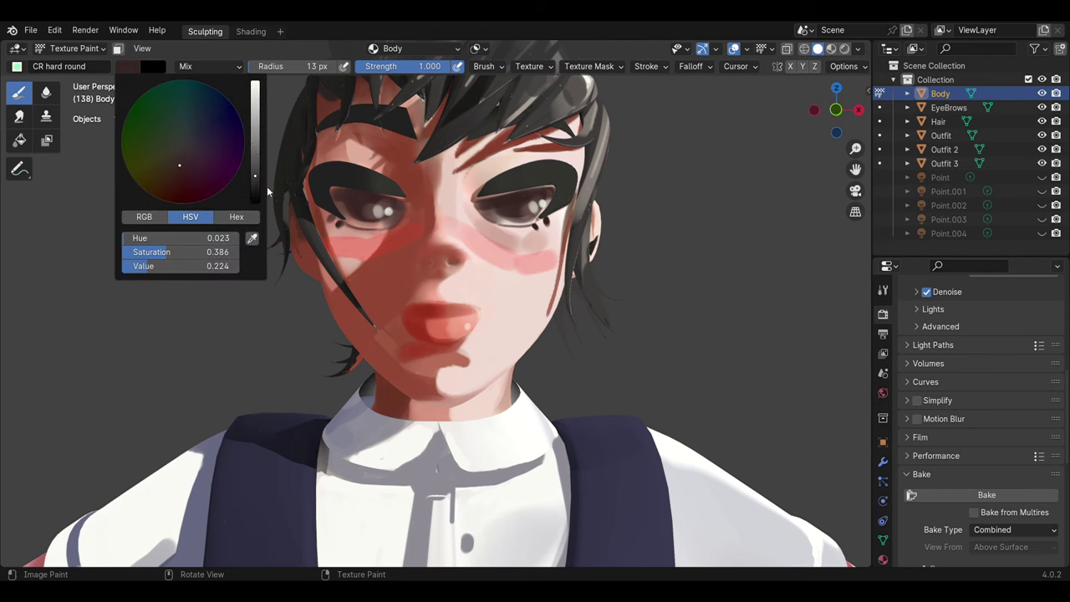
Step: Darken the right eye's upper eyelid with a 17 px brush
{"action": "key", "text": "bracketleft"}
{"action": "key", "text": "bracketleft"}
{"action": "key", "text": "bracketleft"}
{"action": "key", "text": "bracketright"}
{"action": "key", "text": "bracketright"}
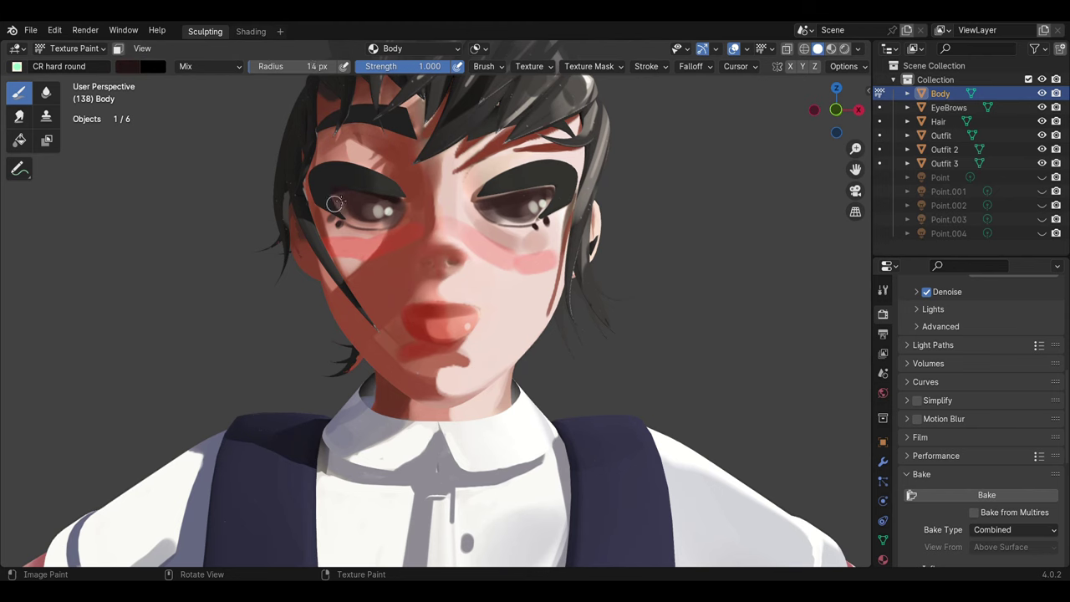
{"action": "key", "text": "bracketleft"}
{"action": "key", "text": "bracketleft"}
{"action": "key", "text": "bracketright"}
{"action": "key", "text": "bracketright"}
{"action": "key", "text": "bracketright"}
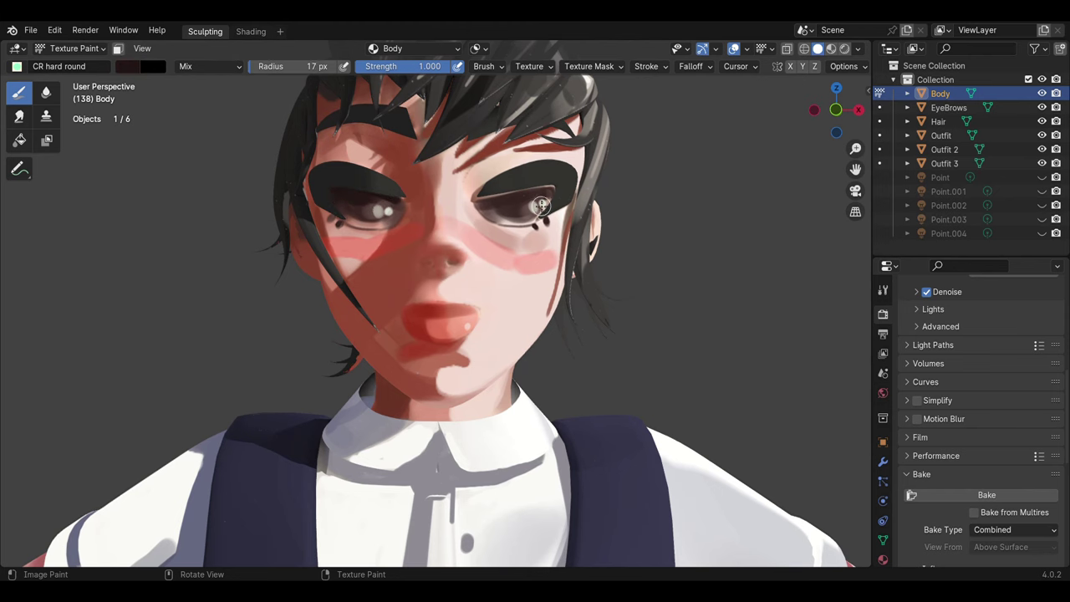
{"action": "key", "text": "bracketright"}
{"action": "left_click_drag", "start_coordinate": [481, 202], "coordinate": [551, 189]}
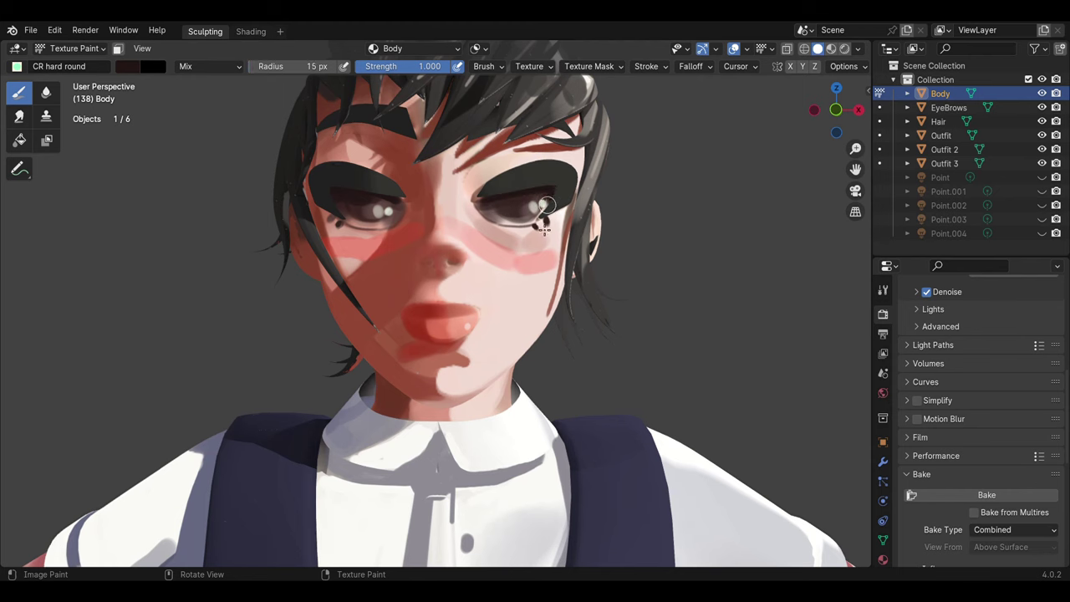
Step: Paint a thin near-white line under the right eye with a 2 px brush
{"action": "key", "text": "bracketright"}
{"action": "key", "text": "bracketright"}
{"action": "left_click", "coordinate": [136, 72]}
{"action": "left_click_drag", "start_coordinate": [146, 251], "coordinate": [217, 250]}
{"action": "key", "text": "bracketleft"}
{"action": "key", "text": "bracketleft"}
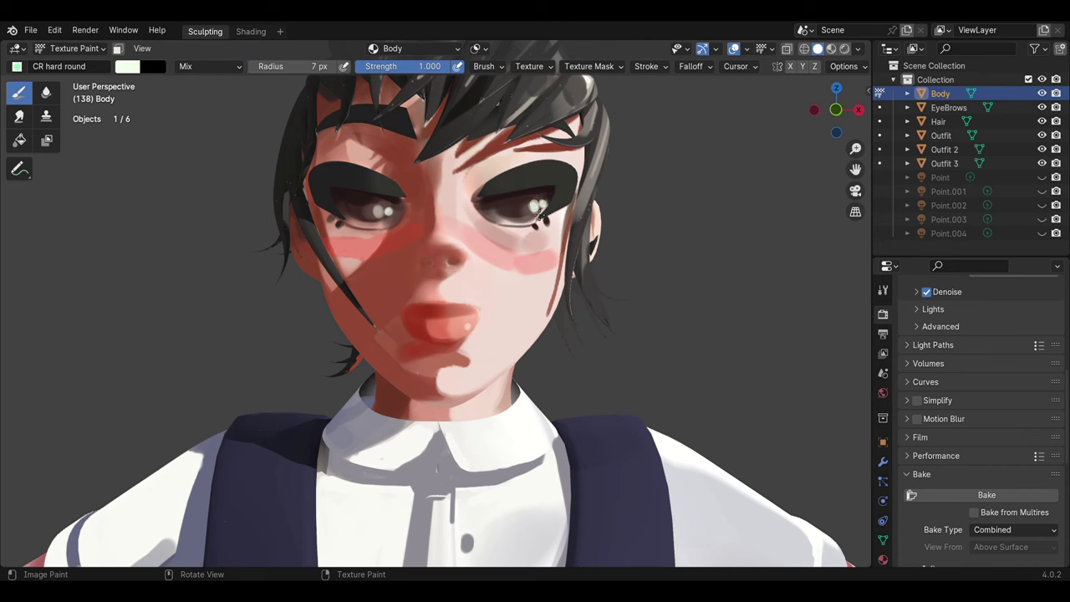
{"action": "key", "text": "bracketleft"}
{"action": "key", "text": "bracketleft"}
{"action": "key", "text": "bracketleft"}
{"action": "left_click_drag", "start_coordinate": [507, 221], "coordinate": [545, 219]}
{"action": "mouse_move", "coordinate": [360, 222]}
{"action": "middle_mouse_down"}
{"action": "mouse_move", "coordinate": [496, 310]}
{"action": "mouse_move", "coordinate": [502, 330]}
{"action": "middle_mouse_up"}
{"action": "key", "text": "alt+q"}
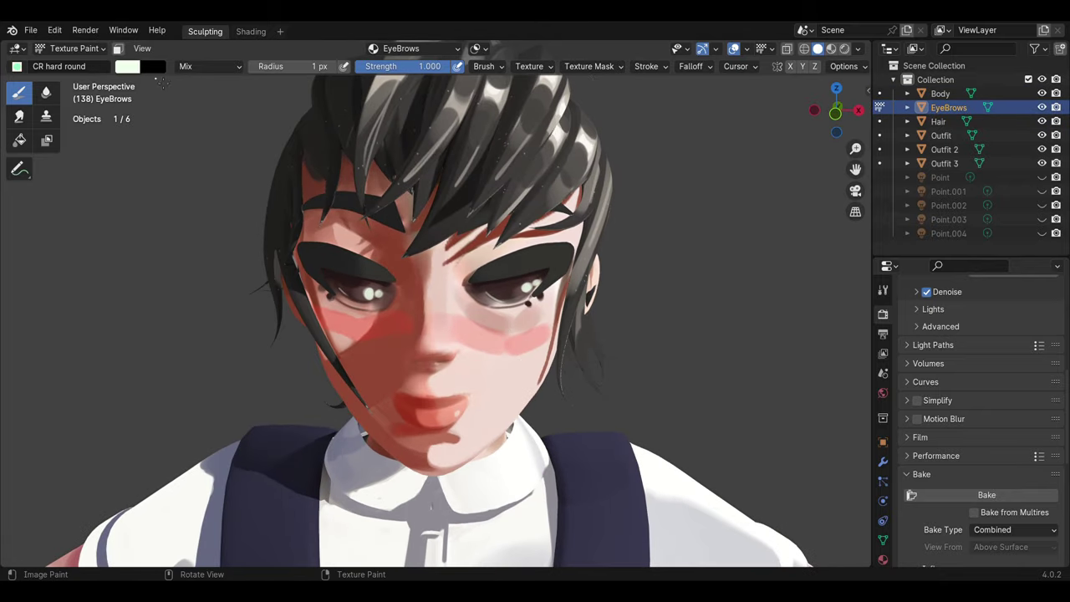
Step: Pick a grey paint colour and a 5 px brush for the eye-liner accents
{"action": "left_click", "coordinate": [127, 66]}
{"action": "left_click_drag", "start_coordinate": [200, 265], "coordinate": [117, 265]}
{"action": "key", "text": "bracketright"}
{"action": "key", "text": "bracketright"}
{"action": "key", "text": "bracketright"}
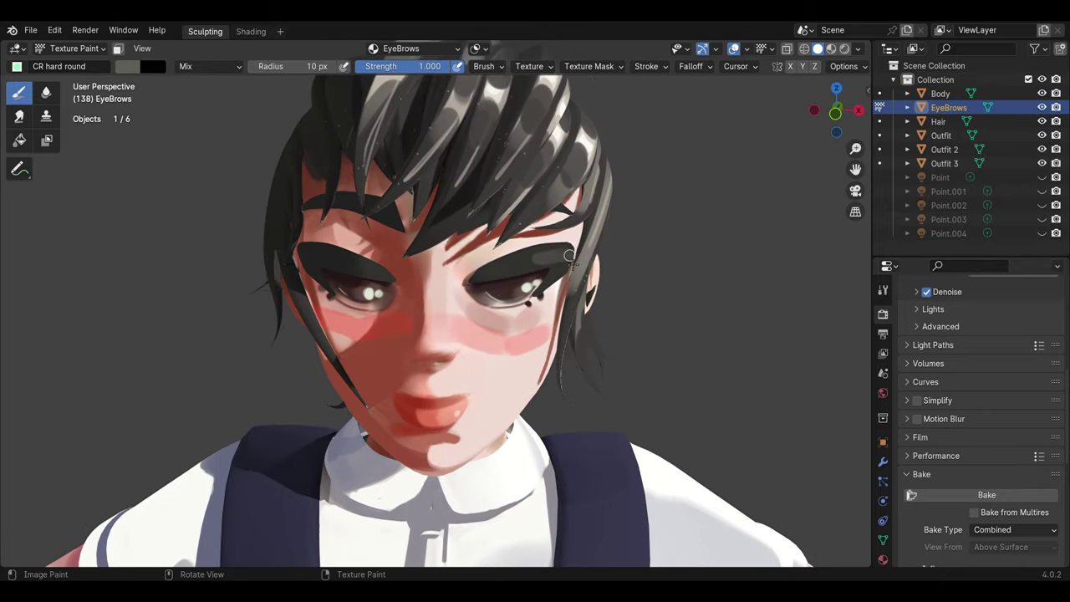
{"action": "key", "text": "bracketleft"}
{"action": "key", "text": "bracketleft"}
{"action": "key", "text": "bracketleft"}
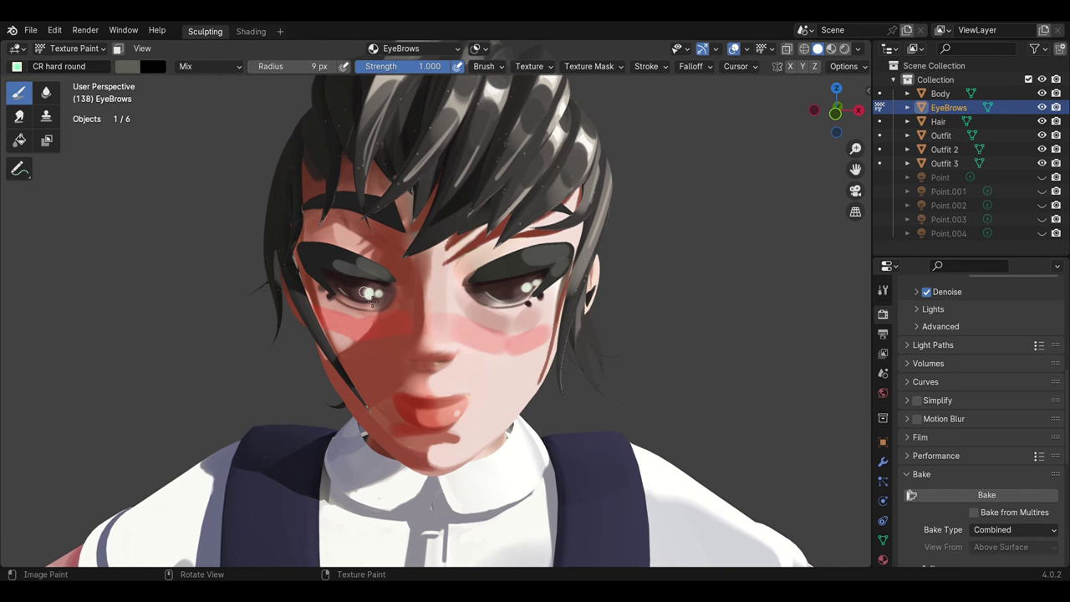
{"action": "key", "text": "bracketright"}
{"action": "key", "text": "bracketright"}
Step: Zoom out to the full figure and pick a muted purple for the outfit
{"action": "mouse_move", "coordinate": [535, 277]}
{"action": "middle_mouse_down", "text": "ctrl"}
{"action": "mouse_move", "coordinate": [485, 316]}
{"action": "mouse_move", "coordinate": [513, 292]}
{"action": "middle_mouse_up", "text": "ctrl"}
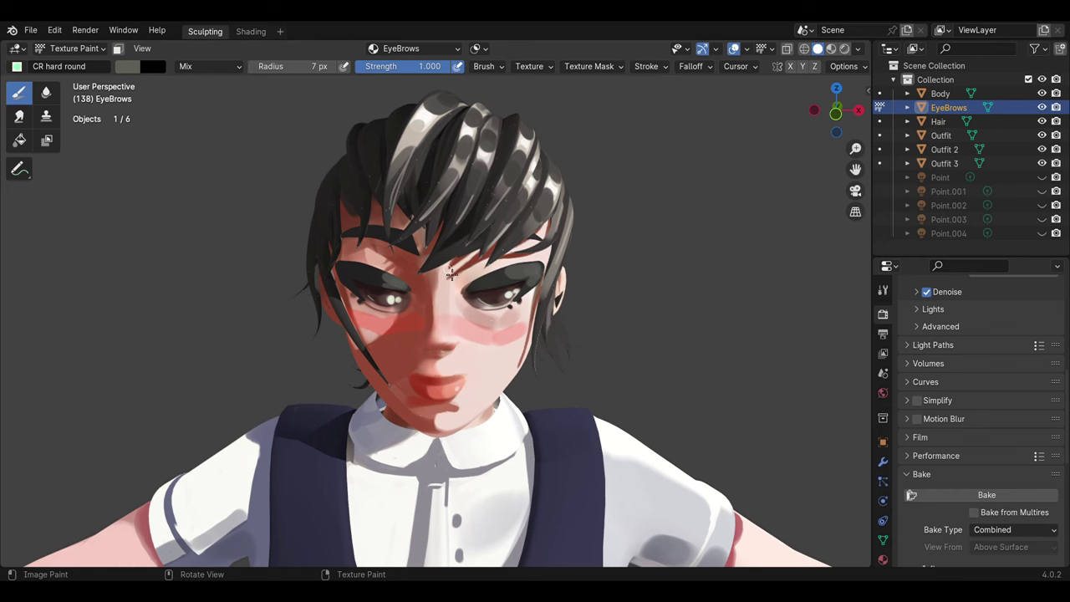
{"action": "mouse_move", "coordinate": [403, 204]}
{"action": "middle_mouse_down", "text": "ctrl"}
{"action": "mouse_move", "coordinate": [473, 341]}
{"action": "mouse_move", "coordinate": [466, 351]}
{"action": "middle_mouse_up", "text": "ctrl"}
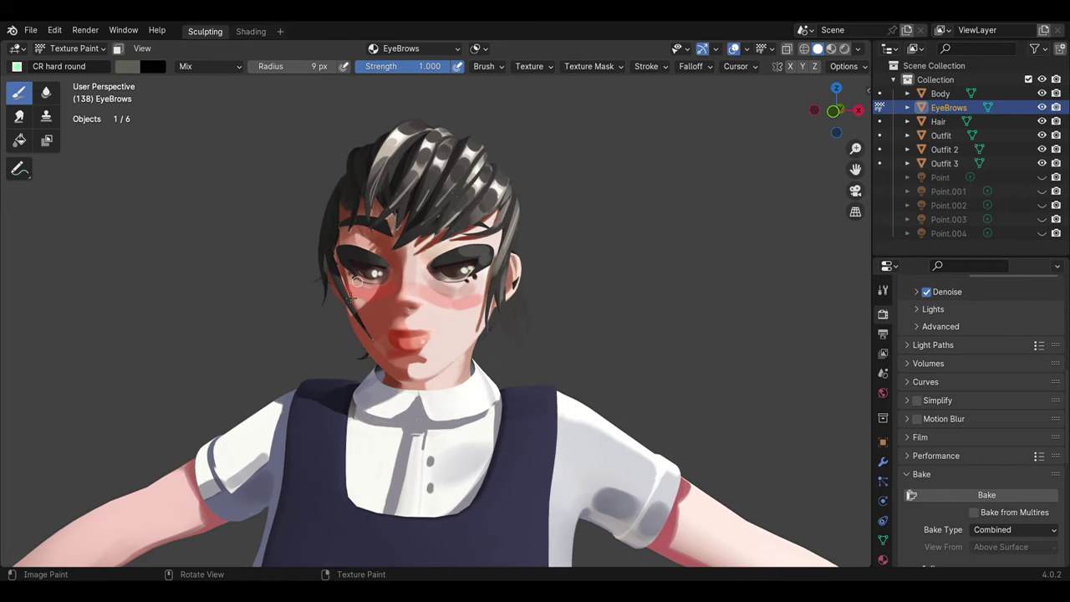
{"action": "middle_click_drag", "start_coordinate": [483, 243], "coordinate": [452, 427], "text": "ctrl"}
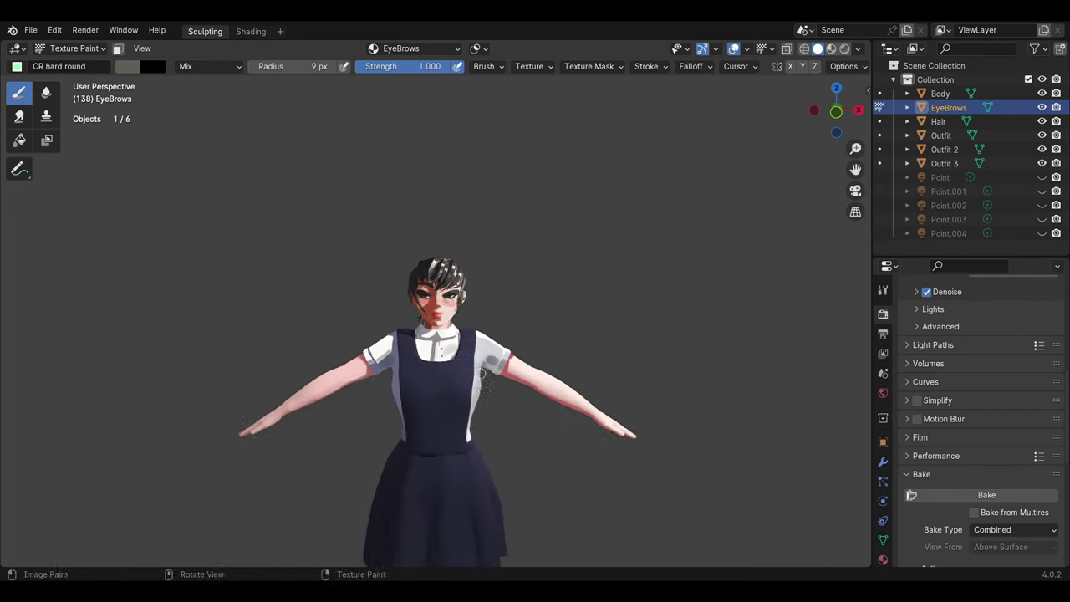
{"action": "scroll", "coordinate": [452, 427], "scroll_direction": "up", "scroll_amount": 5}
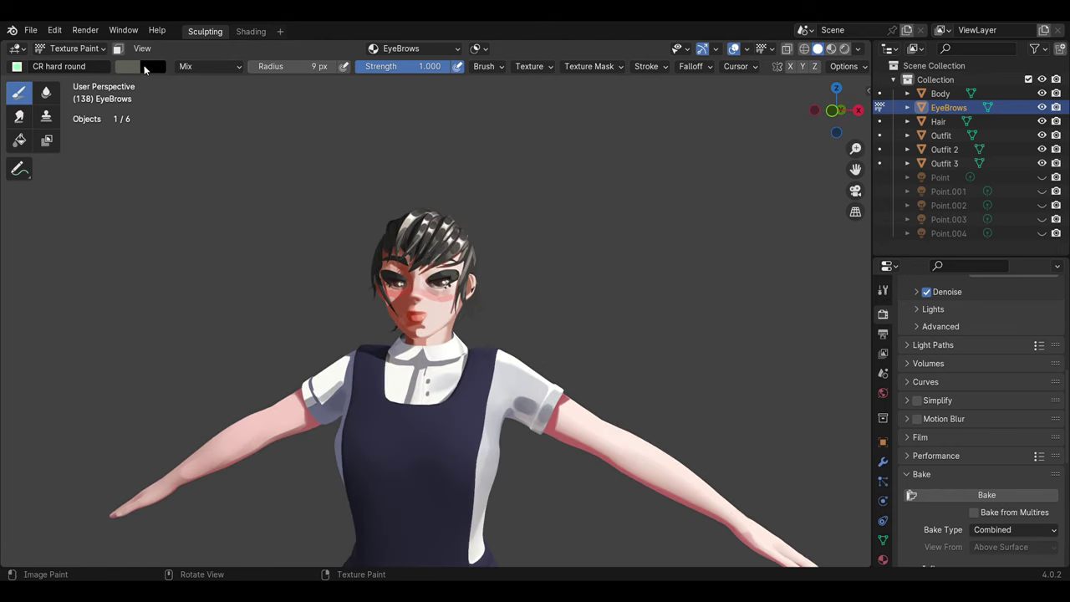
{"action": "left_click", "coordinate": [127, 66]}
{"action": "key", "text": "alt+q"}
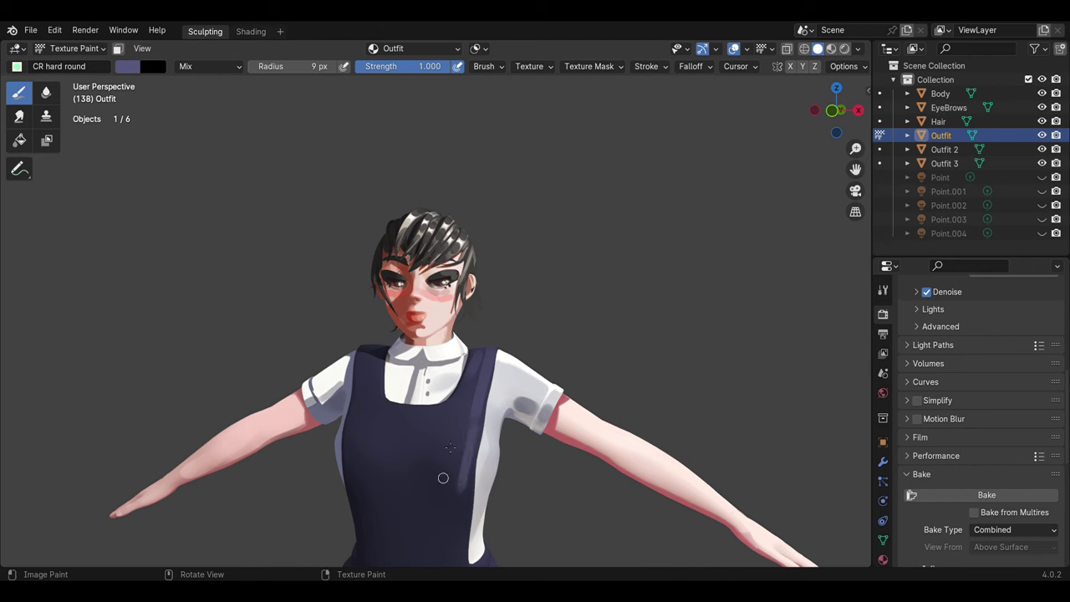
Step: Paint lavender-grey sheen strokes on the pinafore bodice with a small brush
{"action": "key", "text": "bracketleft"}
{"action": "key", "text": "bracketleft"}
{"action": "key", "text": "bracketleft"}
{"action": "scroll", "coordinate": [480, 432], "scroll_direction": "down", "scroll_amount": 4}
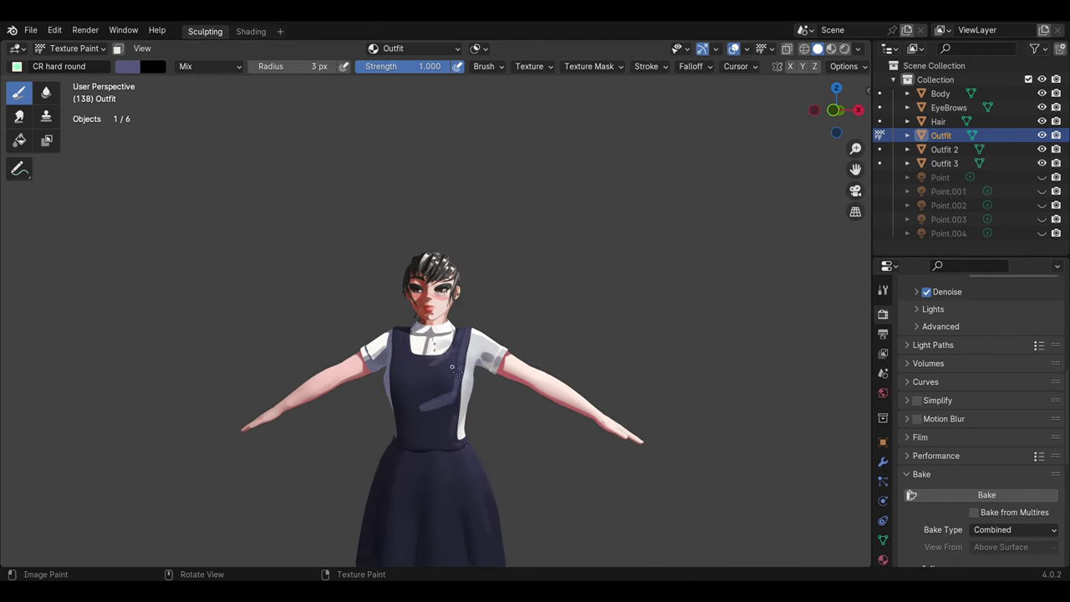
{"action": "key", "text": "bracketright"}
{"action": "middle_click_drag", "start_coordinate": [454, 508], "coordinate": [418, 418]}
{"action": "scroll", "coordinate": [418, 401], "scroll_direction": "up", "scroll_amount": 3}
{"action": "key", "text": "bracketleft"}
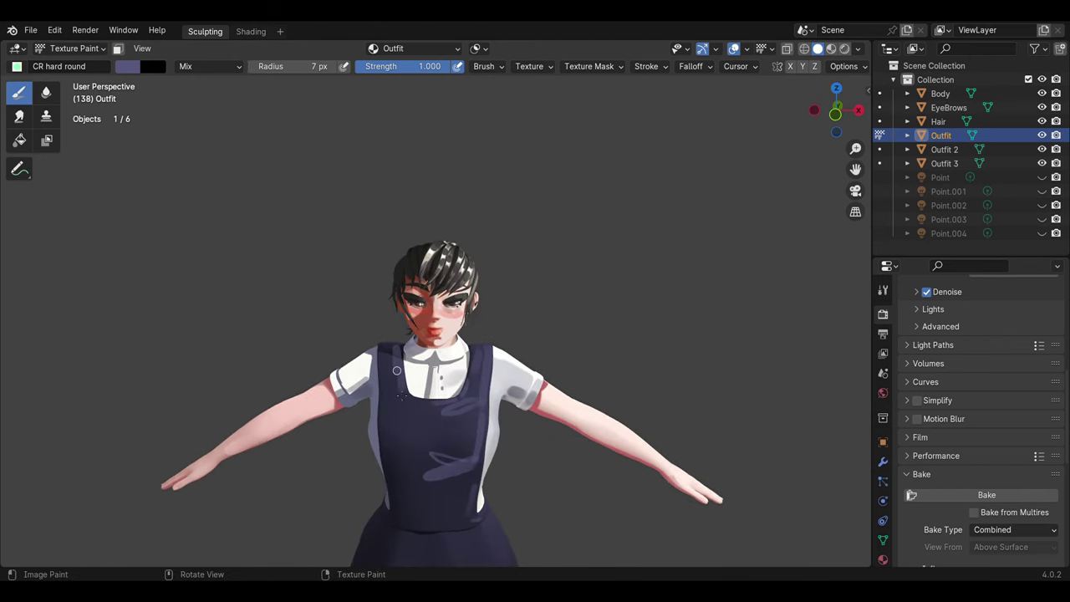
{"action": "key", "text": "bracketleft"}
{"action": "key", "text": "bracketleft"}
{"action": "key", "text": "bracketright"}
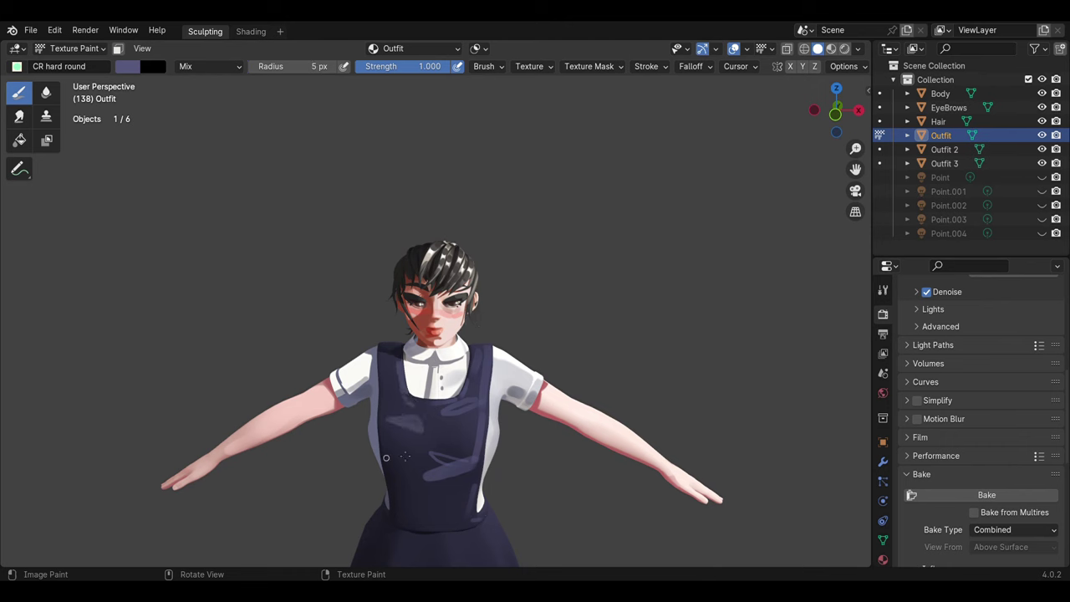
Step: Undo the stray grey stroke on the pinafore front
{"action": "key", "text": "ctrl+z"}
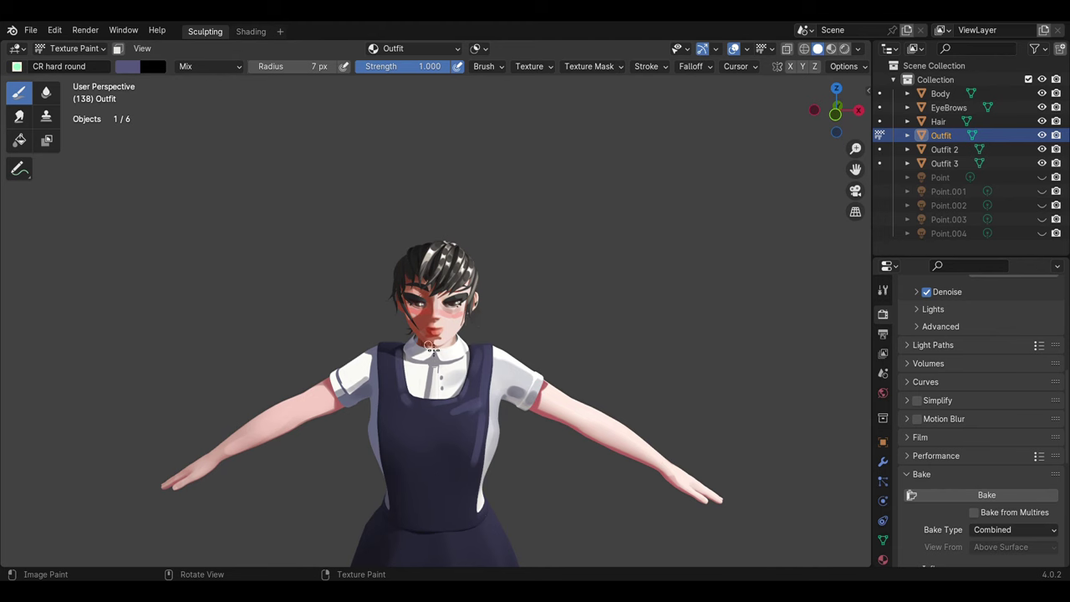
{"action": "mouse_move", "coordinate": [428, 345]}
{"action": "middle_mouse_down"}
{"action": "mouse_move", "coordinate": [468, 423]}
{"action": "mouse_move", "coordinate": [454, 416]}
{"action": "middle_mouse_up"}
{"action": "scroll", "coordinate": [471, 423], "scroll_direction": "up", "scroll_amount": 2}
{"action": "key", "text": "alt+q"}
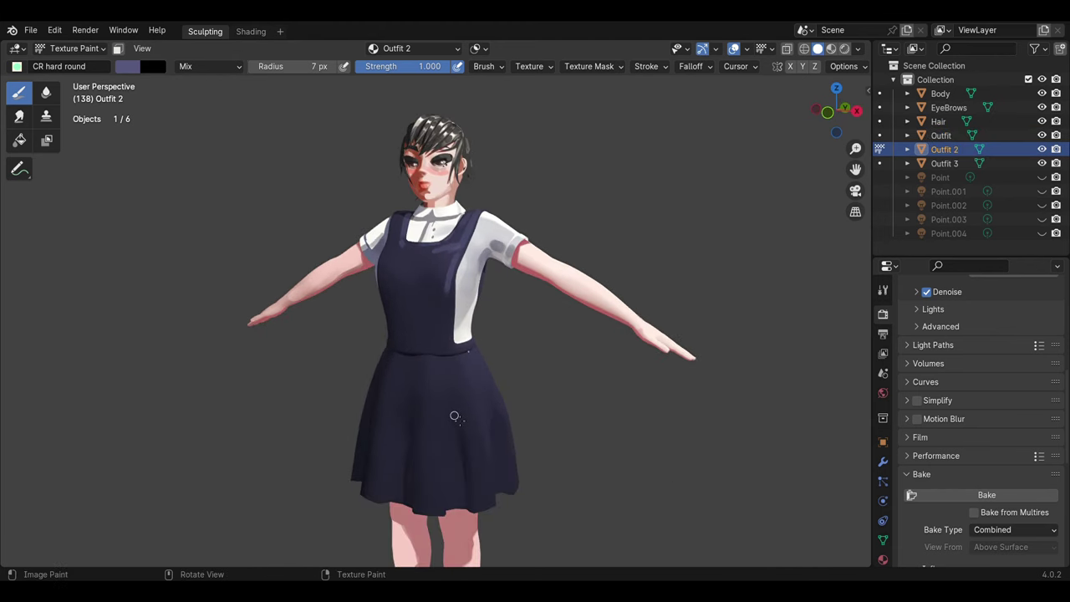
Step: Paint lighter highlight streaks down the front of the skirt, undoing one stroke
{"action": "key", "text": "bracketright"}
{"action": "key", "text": "bracketright"}
{"action": "left_click_drag", "start_coordinate": [372, 410], "coordinate": [385, 489]}
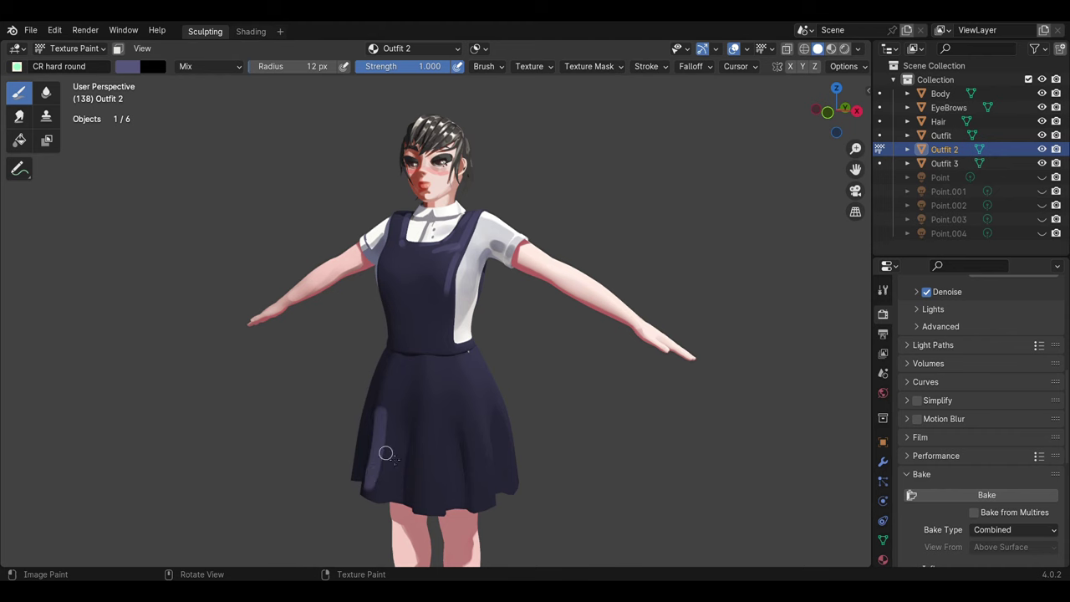
{"action": "left_click_drag", "start_coordinate": [430, 409], "coordinate": [427, 509]}
{"action": "key", "text": "ctrl+z"}
{"action": "key", "text": "bracketleft"}
{"action": "left_click_drag", "start_coordinate": [465, 387], "coordinate": [501, 471]}
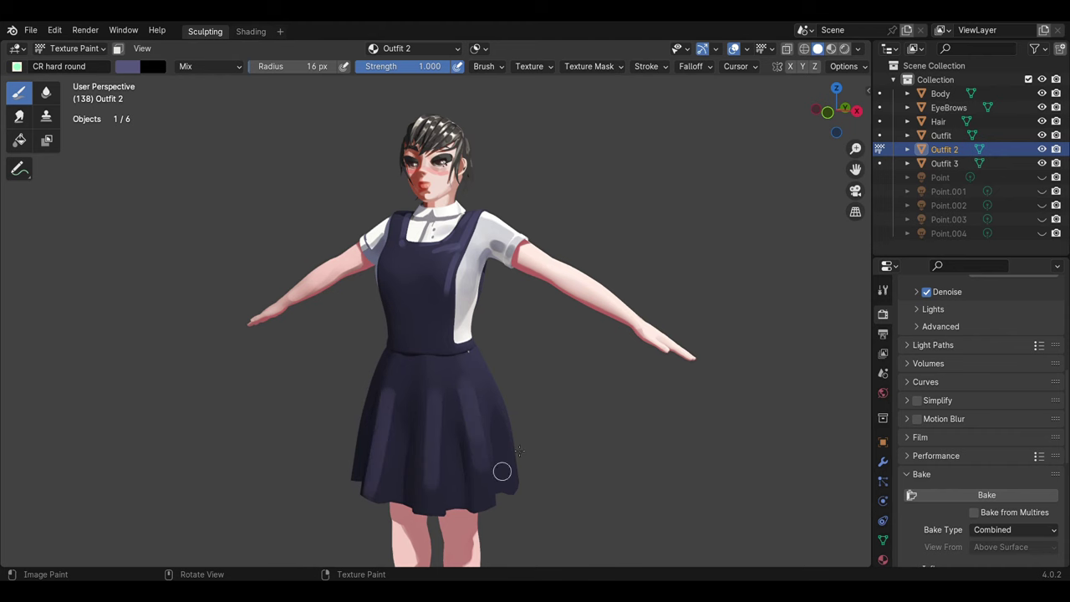
{"action": "left_click_drag", "start_coordinate": [448, 368], "coordinate": [434, 377]}
Step: Orbit around the skirt's sides and back, resizing the brush for detail work
{"action": "middle_click_drag", "start_coordinate": [472, 407], "coordinate": [402, 407]}
{"action": "key", "text": "bracketright"}
{"action": "key", "text": "bracketright"}
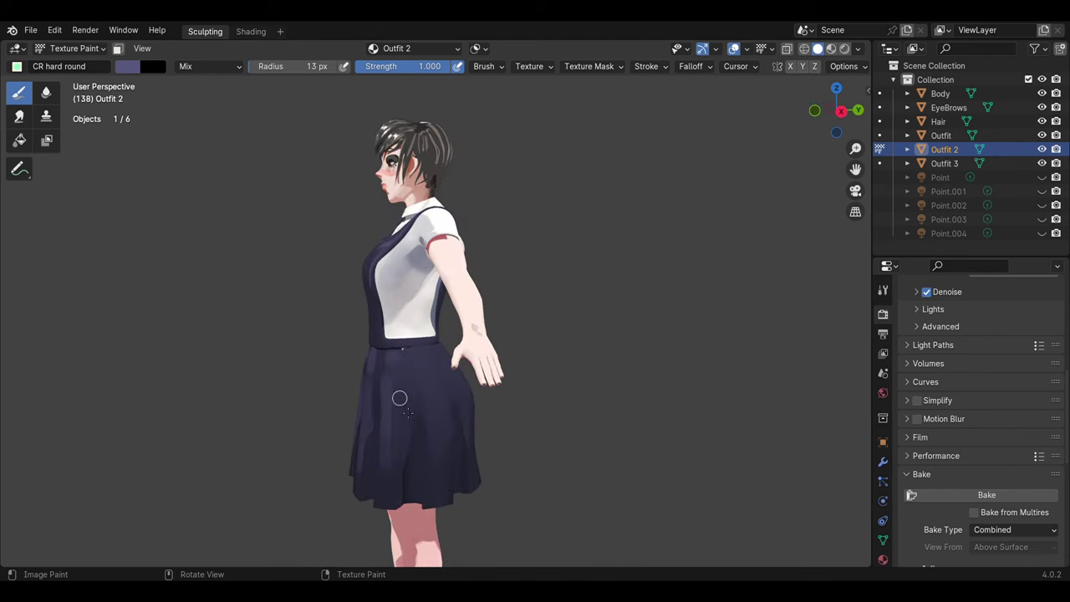
{"action": "key", "text": "bracketright"}
{"action": "key", "text": "bracketright"}
{"action": "key", "text": "bracketright"}
{"action": "key", "text": "bracketright"}
{"action": "key", "text": "bracketright"}
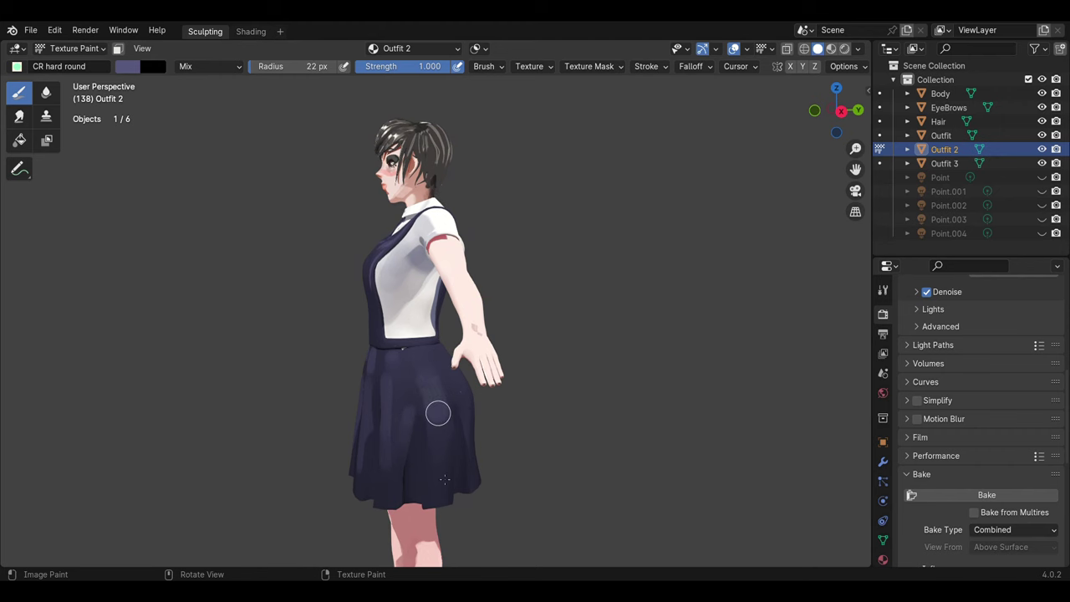
{"action": "middle_click_drag", "start_coordinate": [438, 411], "coordinate": [410, 388]}
{"action": "key", "text": "bracketleft"}
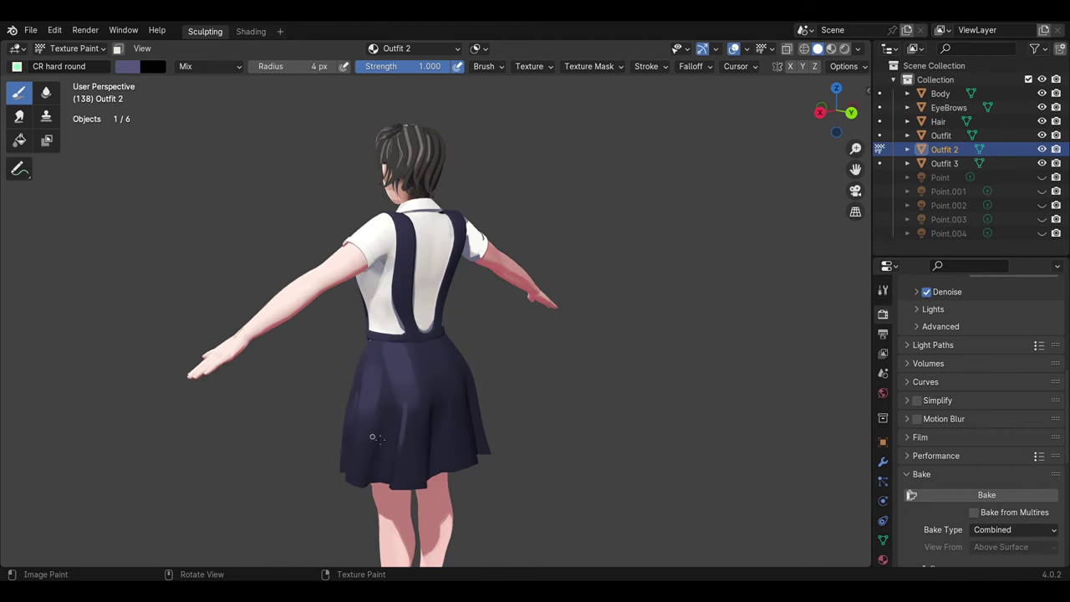
{"action": "middle_click_drag", "start_coordinate": [427, 473], "coordinate": [465, 351]}
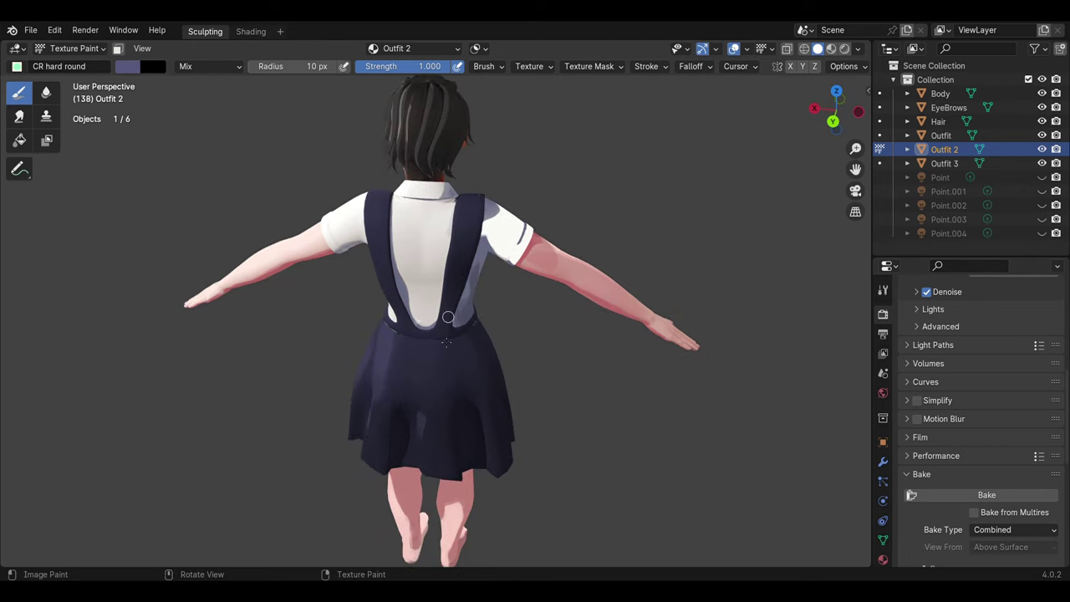
{"action": "key", "text": "bracketleft"}
{"action": "key", "text": "bracketleft"}
{"action": "key", "text": "bracketleft"}
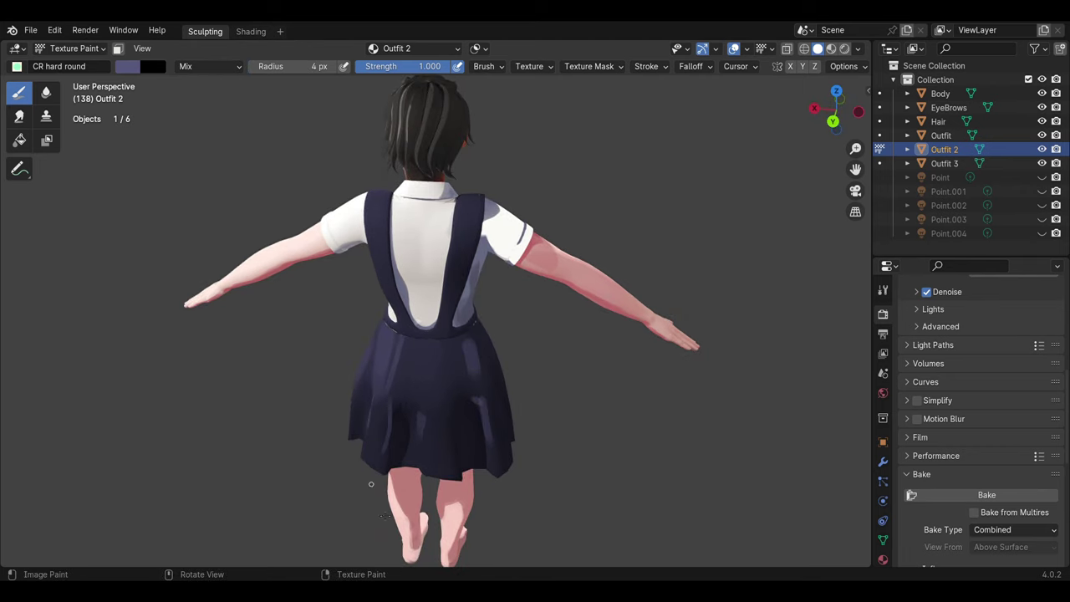
{"action": "middle_click_drag", "start_coordinate": [360, 368], "coordinate": [472, 414]}
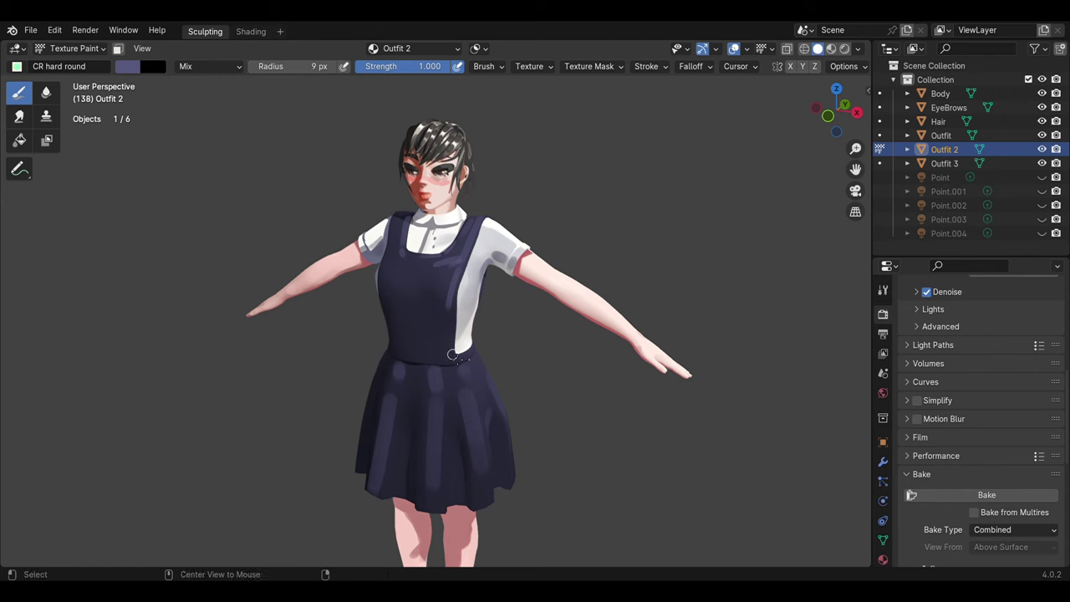
{"action": "key", "text": "alt+q"}
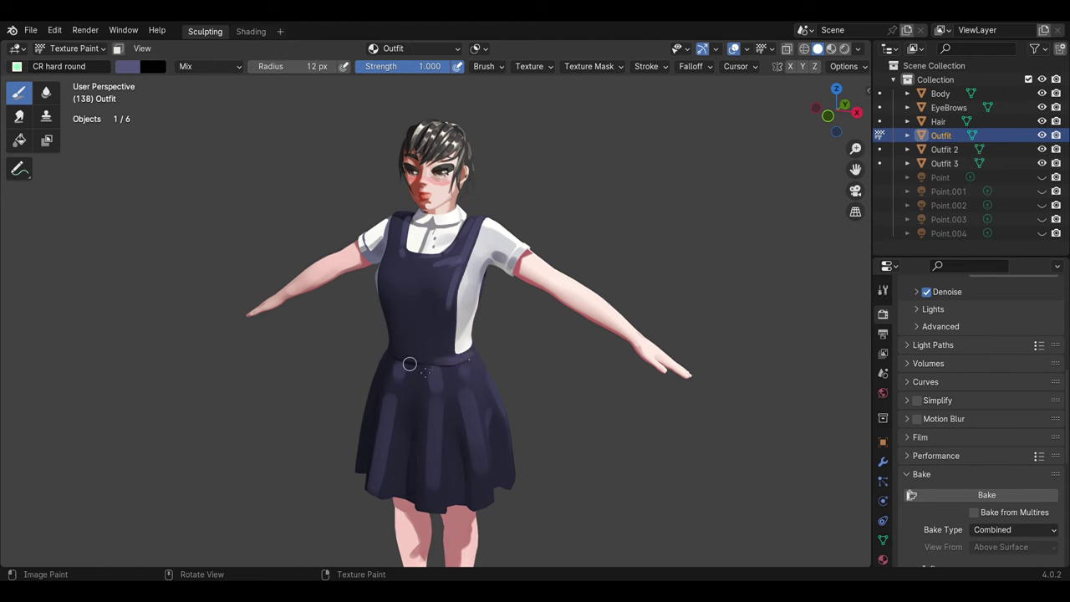
Step: Orbit to the pinafore front and test a light diagonal stroke, then undo it
{"action": "mouse_move", "coordinate": [471, 363]}
{"action": "middle_mouse_down"}
{"action": "mouse_move", "coordinate": [408, 297]}
{"action": "mouse_move", "coordinate": [399, 232]}
{"action": "middle_mouse_up"}
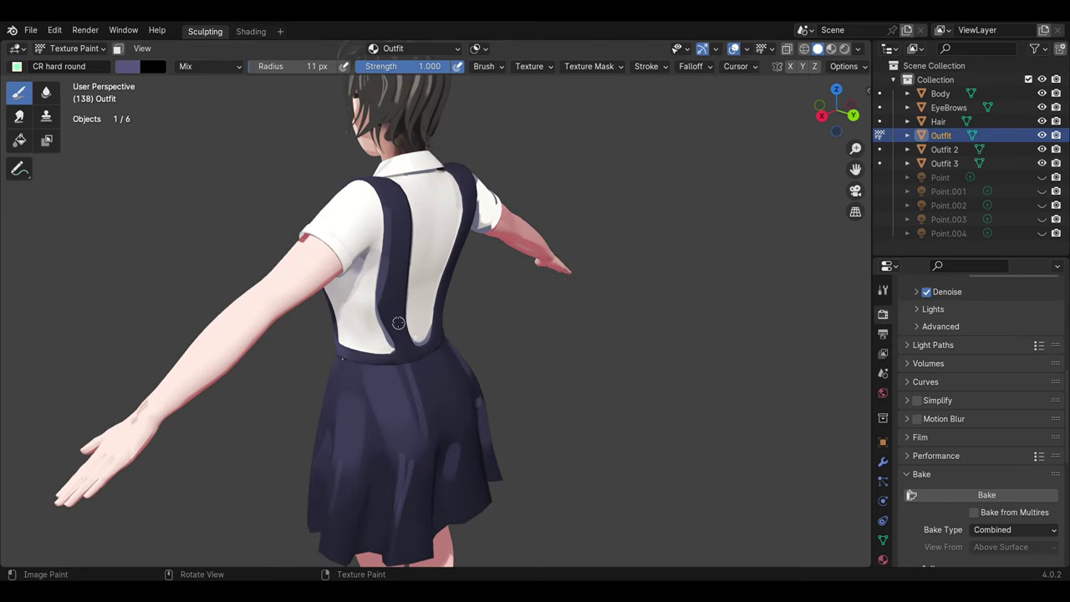
{"action": "key", "text": "bracketleft"}
{"action": "key", "text": "bracketleft"}
{"action": "key", "text": "bracketleft"}
{"action": "middle_click_drag", "start_coordinate": [431, 290], "coordinate": [472, 238]}
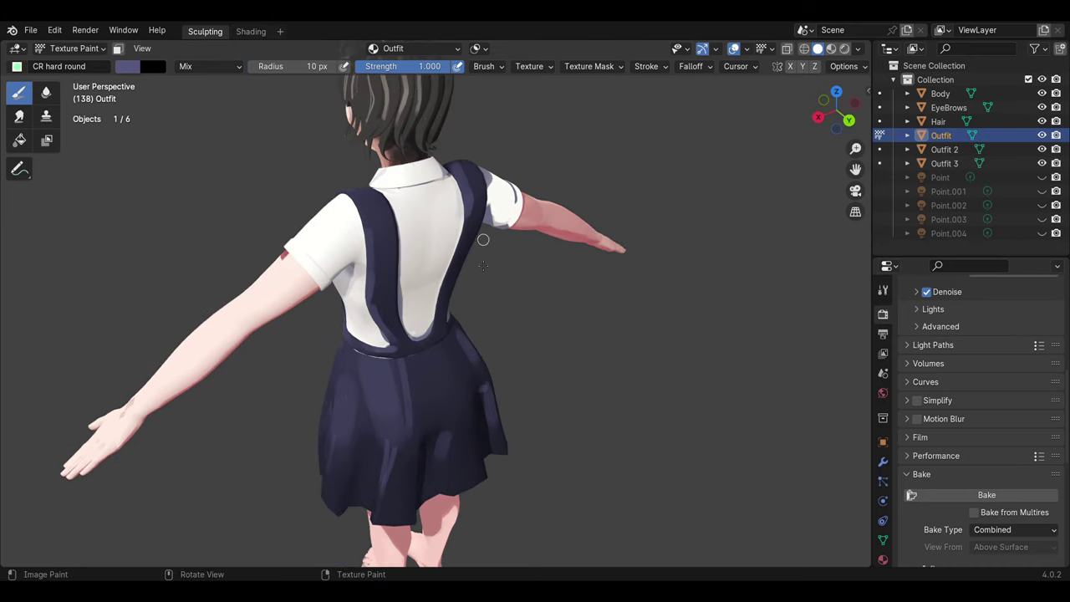
{"action": "key", "text": "bracketleft"}
{"action": "mouse_move", "coordinate": [435, 276]}
{"action": "middle_mouse_down"}
{"action": "mouse_move", "coordinate": [544, 301]}
{"action": "mouse_move", "coordinate": [390, 278]}
{"action": "middle_mouse_up"}
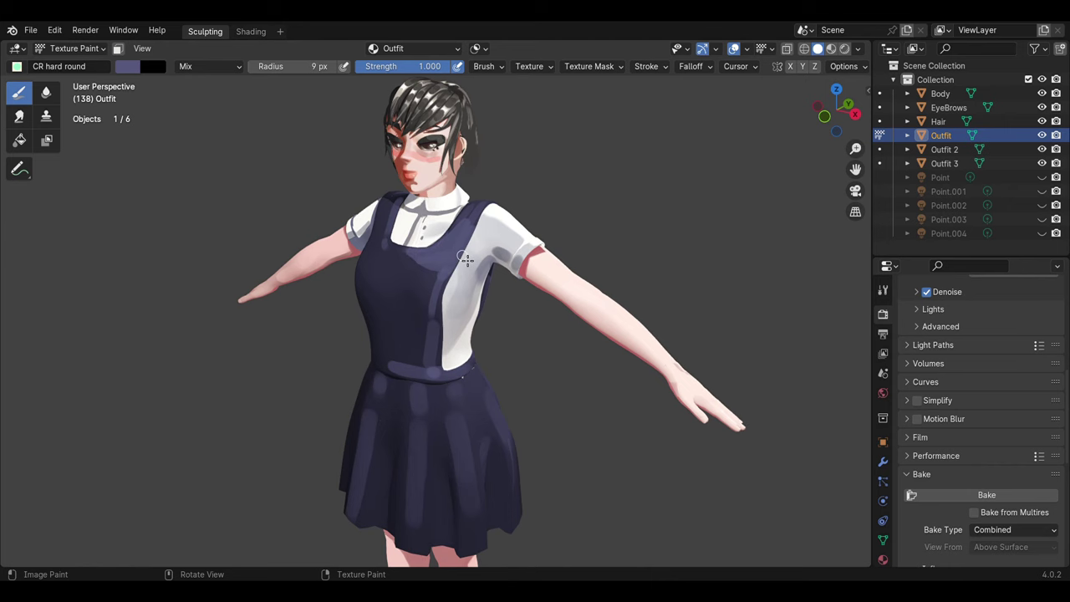
{"action": "middle_click_drag", "start_coordinate": [465, 260], "coordinate": [474, 267]}
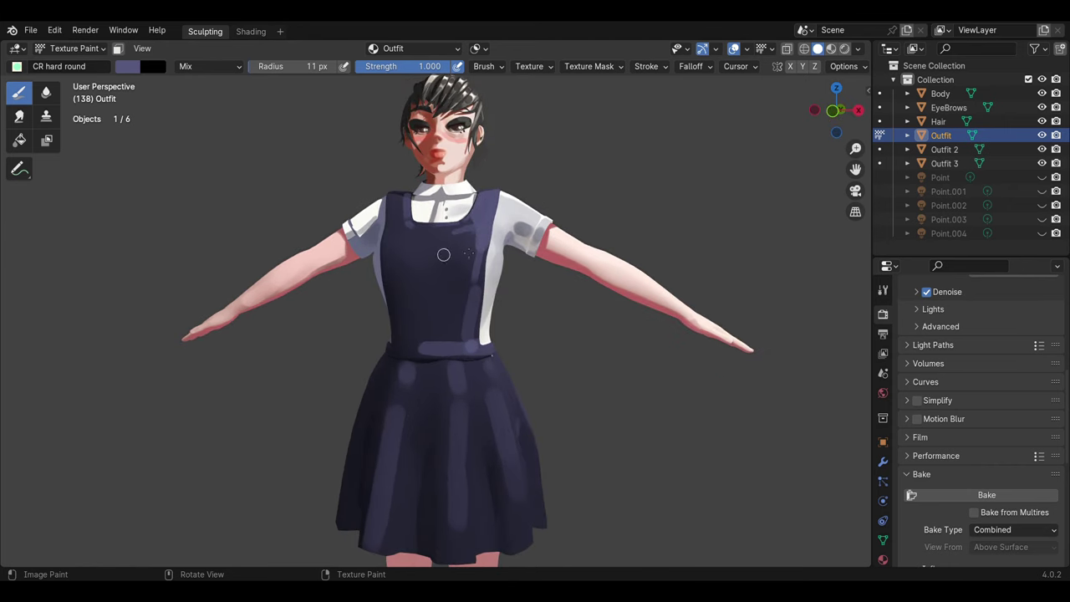
{"action": "key", "text": "bracketleft"}
{"action": "key", "text": "bracketleft"}
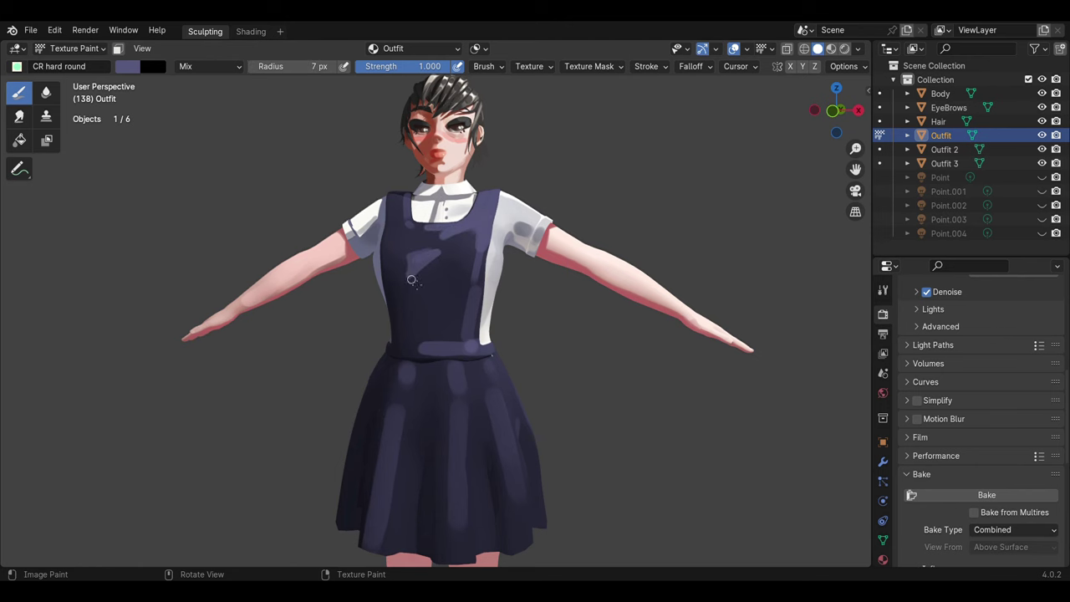
{"action": "key", "text": "bracketleft"}
{"action": "mouse_move", "coordinate": [442, 249]}
{"action": "left_mouse_down"}
{"action": "mouse_move", "coordinate": [410, 305]}
{"action": "mouse_move", "coordinate": [425, 283]}
{"action": "left_mouse_up"}
{"action": "key", "text": "ctrl+z"}
{"action": "mouse_move", "coordinate": [485, 196]}
{"action": "middle_mouse_down"}
{"action": "mouse_move", "coordinate": [567, 306]}
{"action": "mouse_move", "coordinate": [501, 250]}
{"action": "middle_mouse_up"}
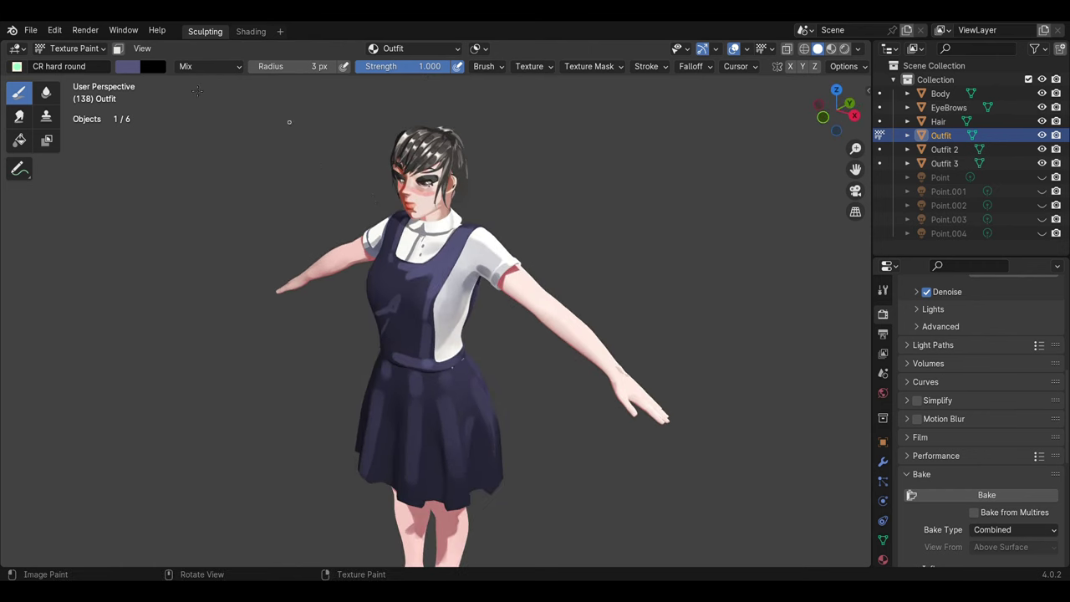
Step: Lighten the paint colour to a pale purple and fine-tune the brush size
{"action": "left_click", "coordinate": [127, 66]}
{"action": "left_click_drag", "start_coordinate": [167, 265], "coordinate": [242, 266]}
{"action": "key", "text": "bracketright"}
{"action": "key", "text": "bracketright"}
{"action": "key", "text": "bracketright"}
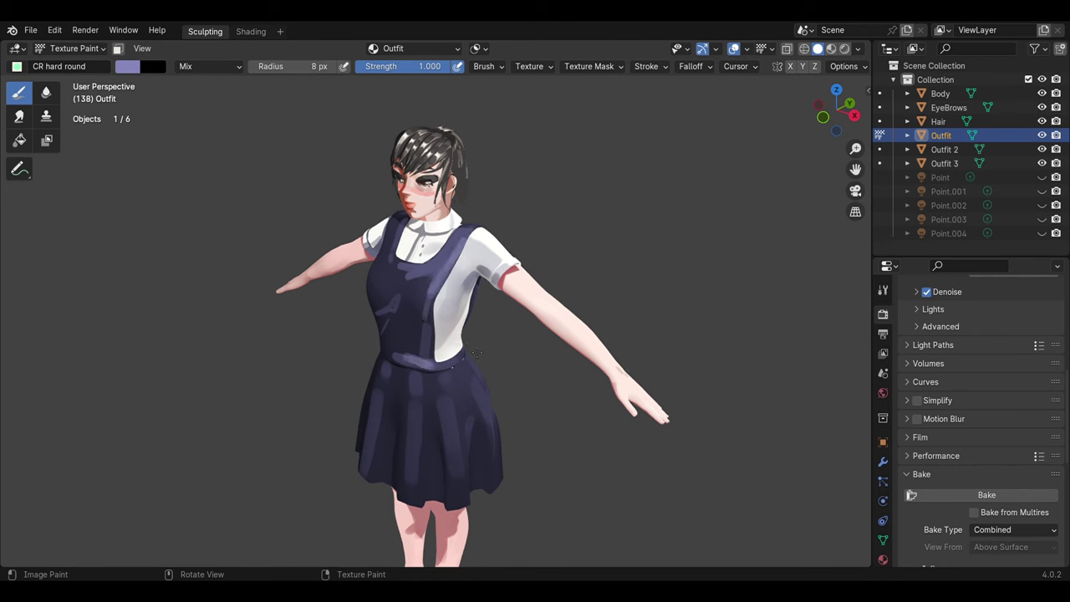
{"action": "key", "text": "bracketleft"}
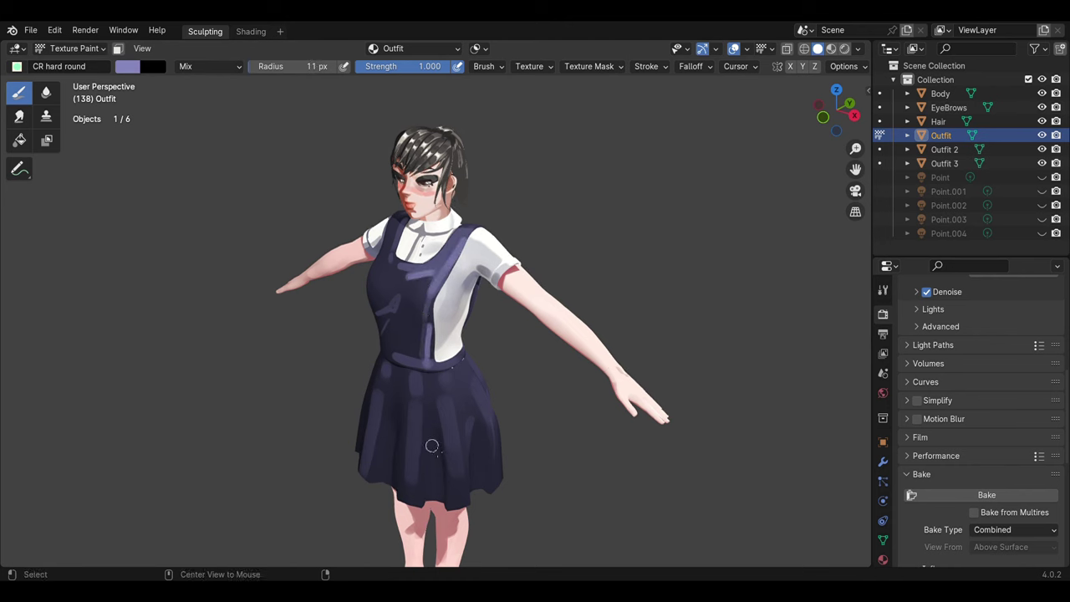
{"action": "key", "text": "alt+q"}
{"action": "key", "text": "bracketleft"}
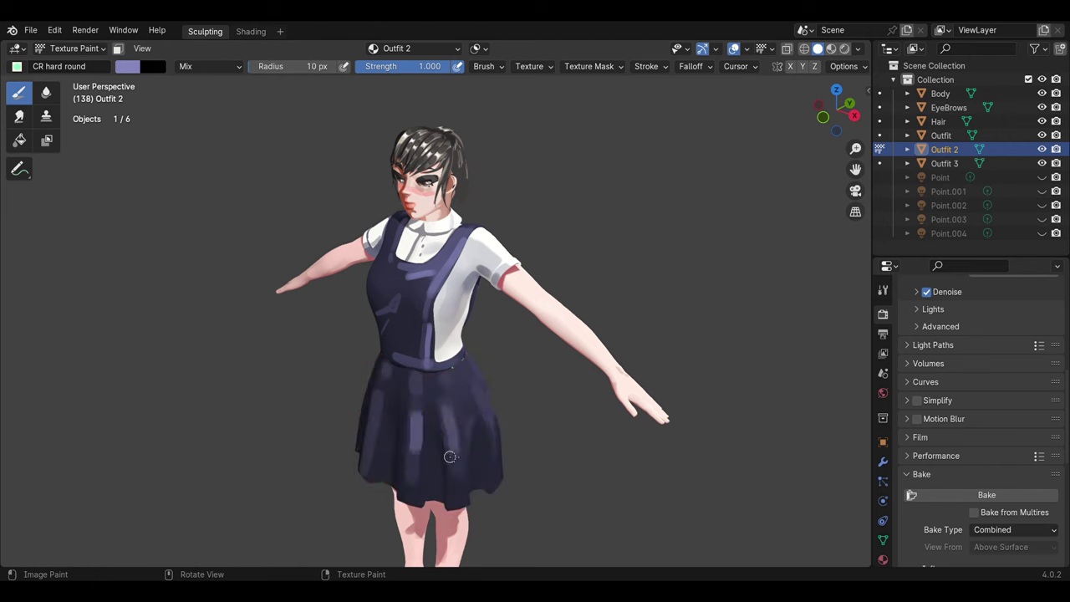
Step: Sample the dark navy from the dress with the eyedropper, resampling it on Outfit
{"action": "key", "text": "bracketleft"}
{"action": "key", "text": "bracketleft"}
{"action": "key", "text": "bracketleft"}
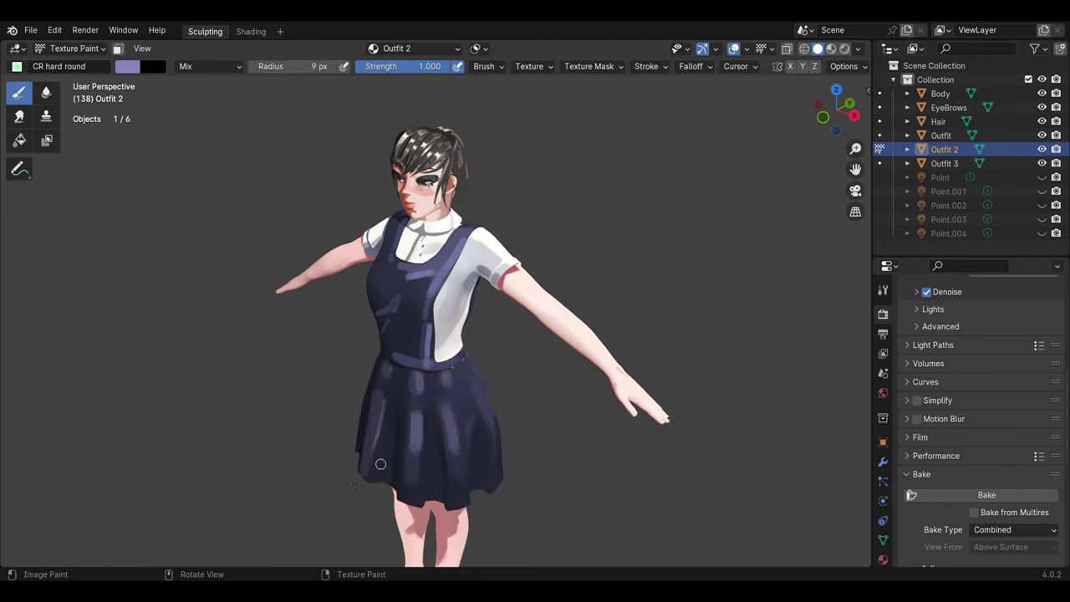
{"action": "middle_click_drag", "start_coordinate": [380, 464], "coordinate": [359, 468]}
{"action": "left_click", "coordinate": [127, 66]}
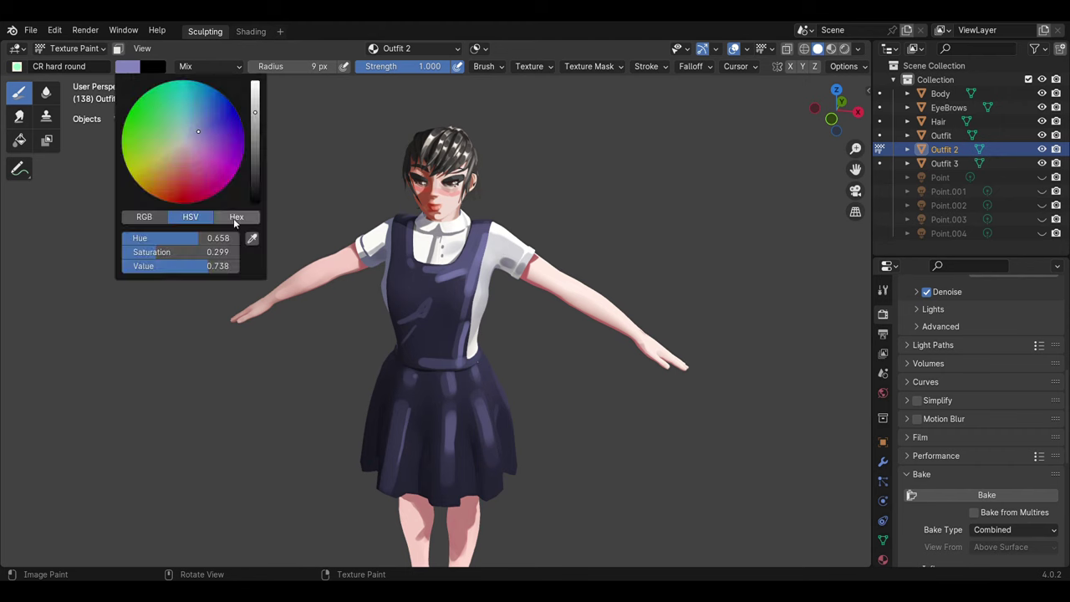
{"action": "key", "text": "bracketright"}
{"action": "key", "text": "s"}
{"action": "key", "text": "alt+q"}
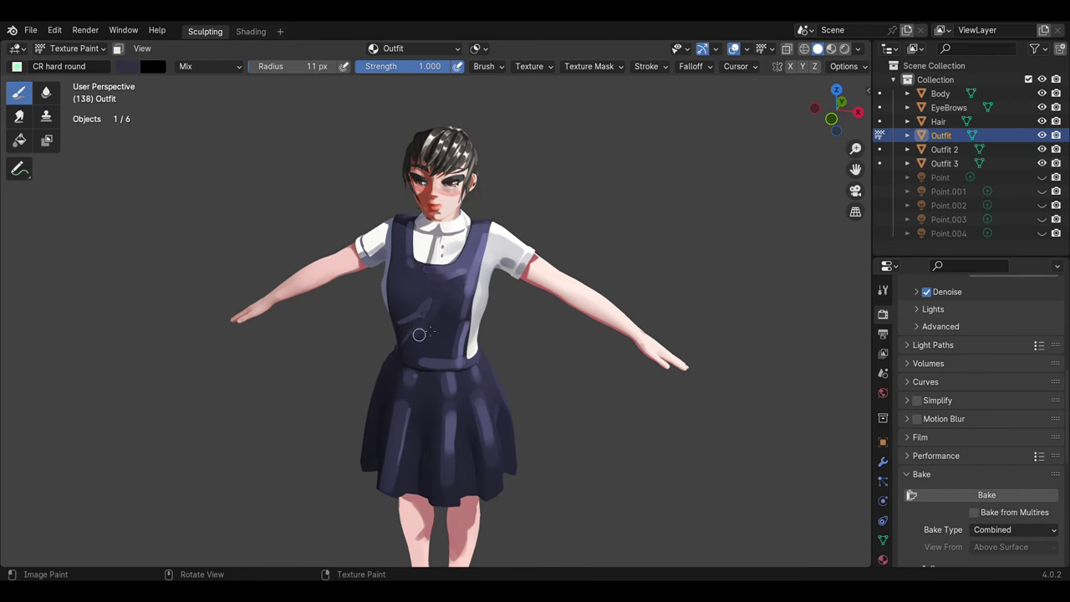
{"action": "left_click", "coordinate": [127, 66]}
{"action": "key", "text": "bracketleft"}
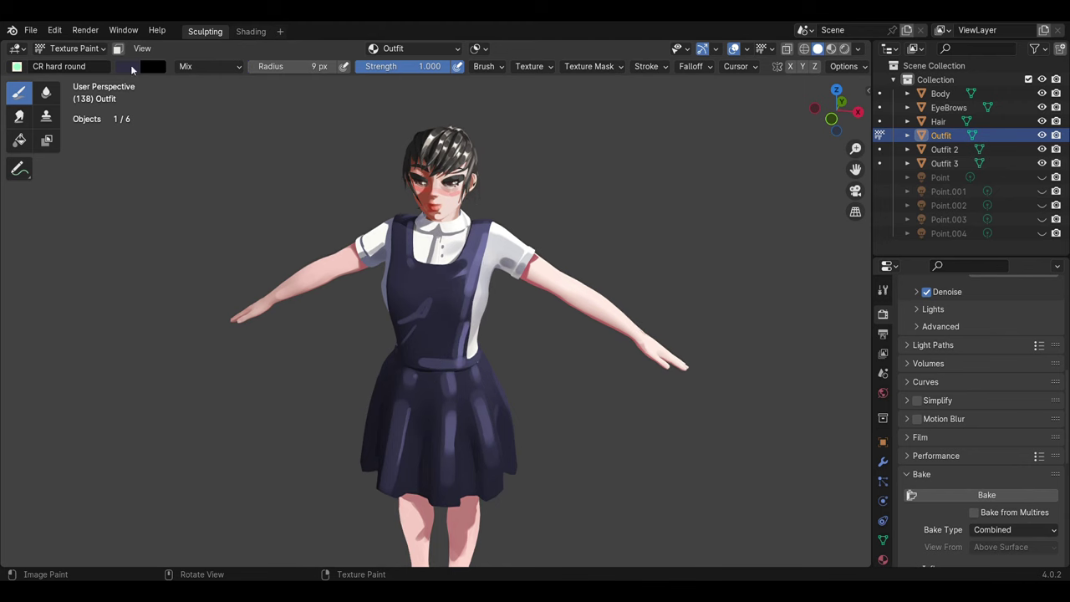
{"action": "left_click", "coordinate": [131, 70]}
{"action": "left_click", "coordinate": [470, 318]}
{"action": "mouse_move", "coordinate": [501, 371]}
{"action": "middle_mouse_down"}
{"action": "mouse_move", "coordinate": [350, 366]}
{"action": "mouse_move", "coordinate": [551, 332]}
{"action": "middle_mouse_up"}
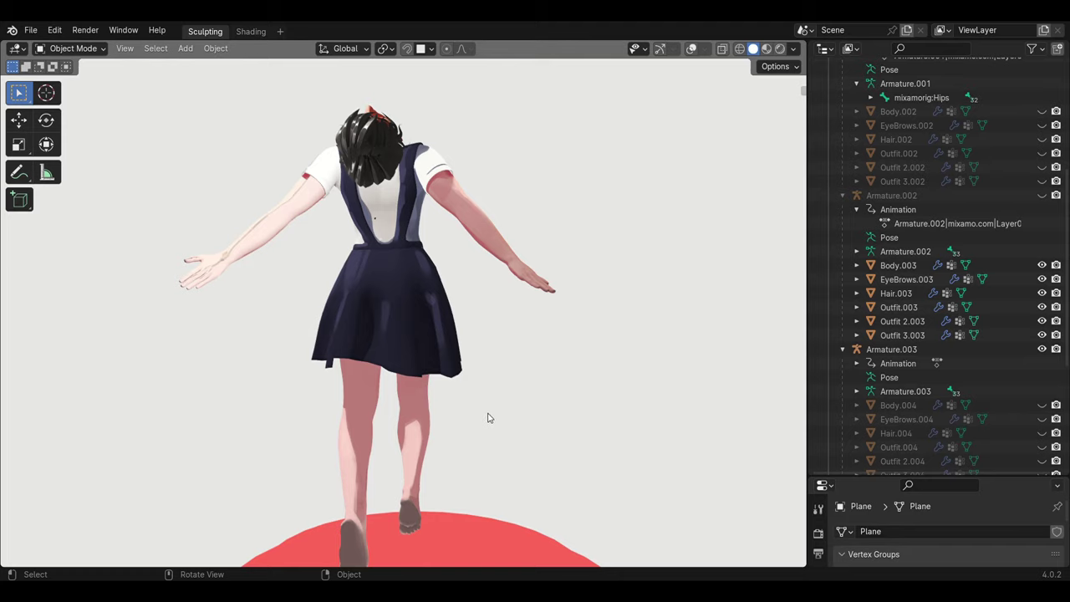
Step: Orbit around the finished girl dancing above the red floor
{"action": "mouse_move", "coordinate": [489, 418]}
{"action": "middle_mouse_down"}
{"action": "mouse_move", "coordinate": [424, 334]}
{"action": "mouse_move", "coordinate": [484, 418]}
{"action": "middle_mouse_up"}
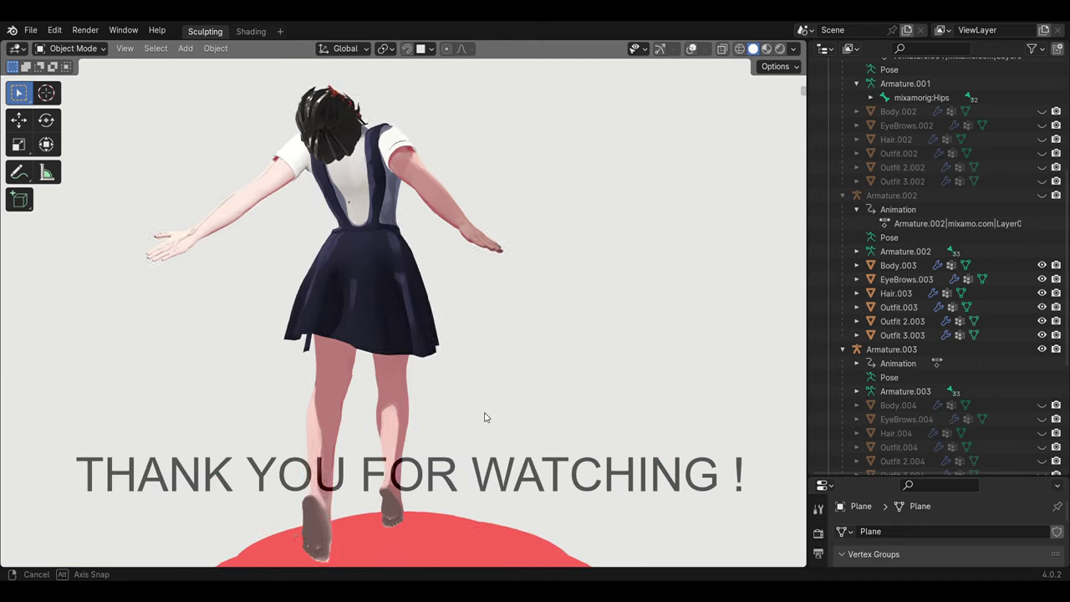